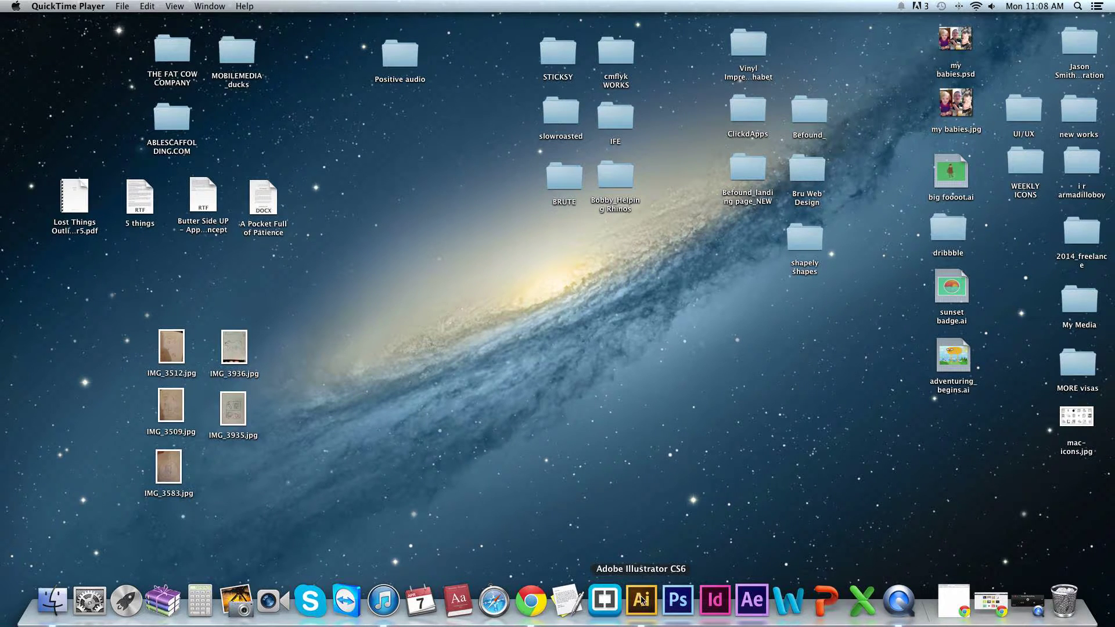
- Bring Illustrator CS6 to the front from the Dock, leaving the desktop behind
click(641, 600)
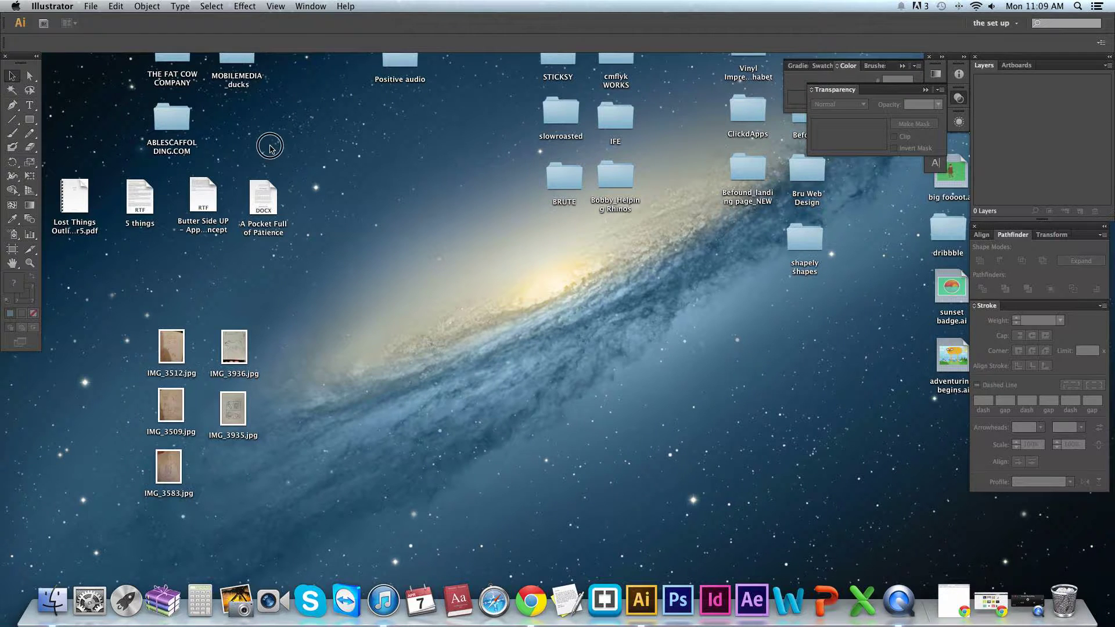
click(269, 143)
click(632, 601)
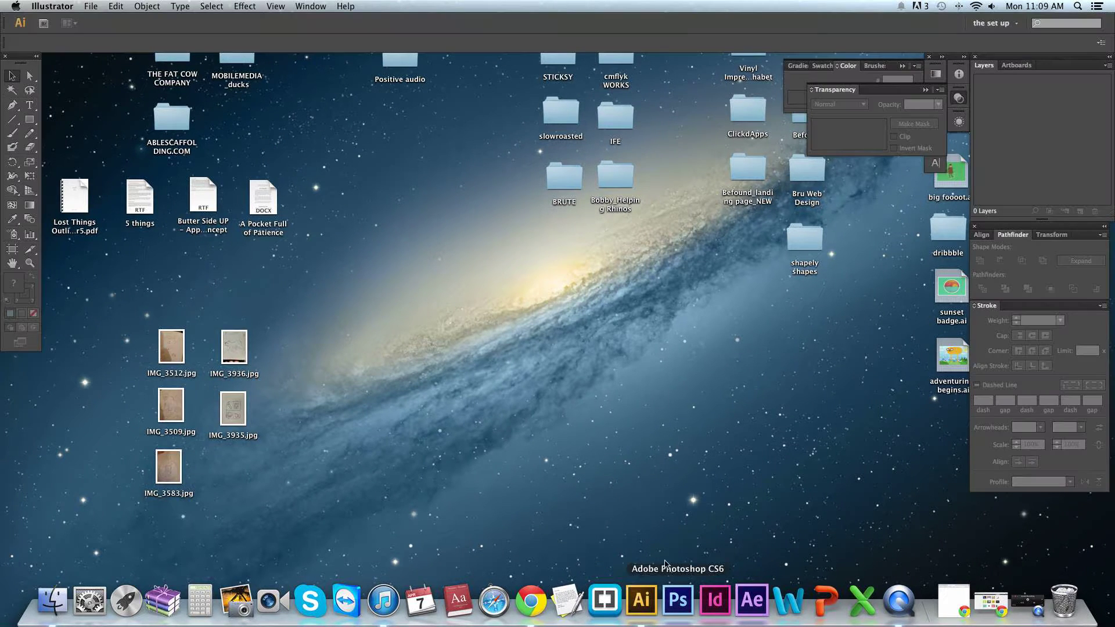
click(90, 6)
- Start a new document named 'shapes n stuff'
click(113, 22)
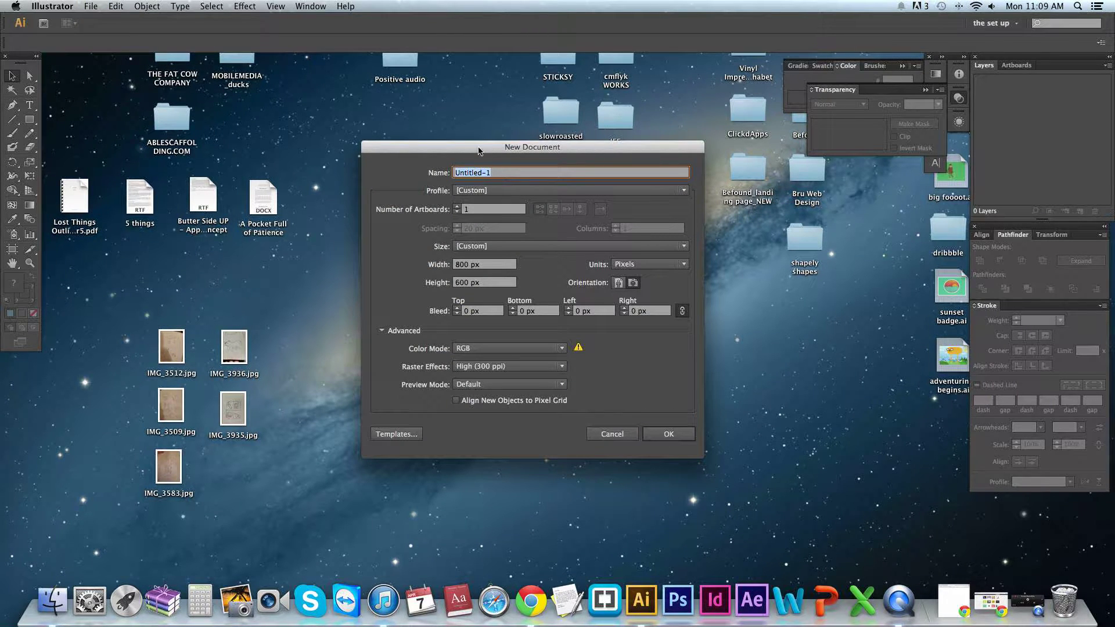
drag(478, 149, 491, 158)
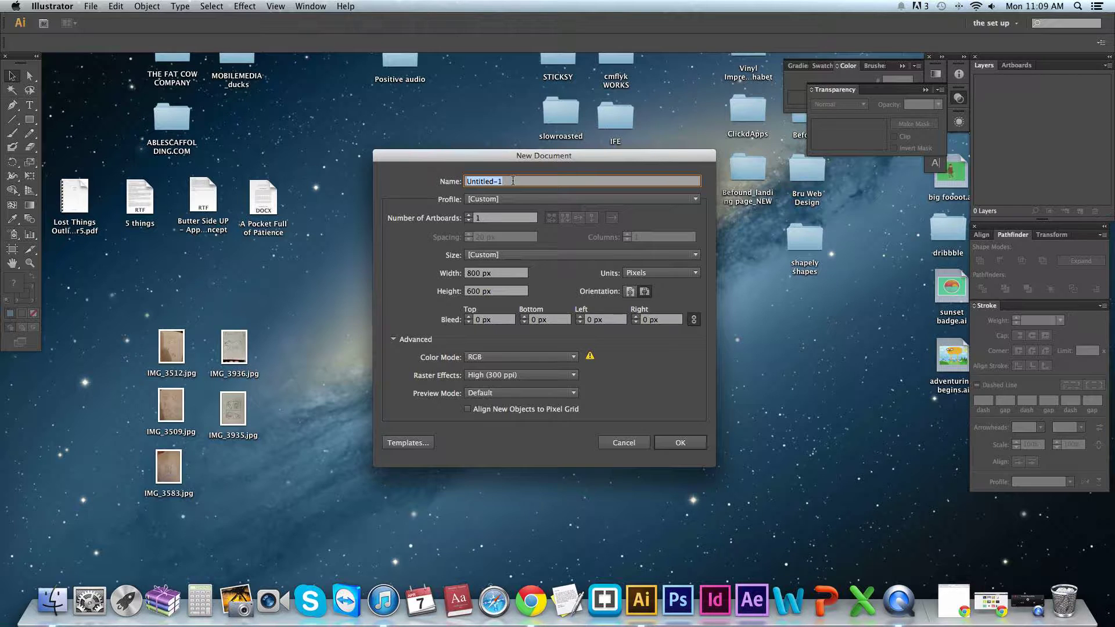
text(she)
text(ap)
text(es n stuff)
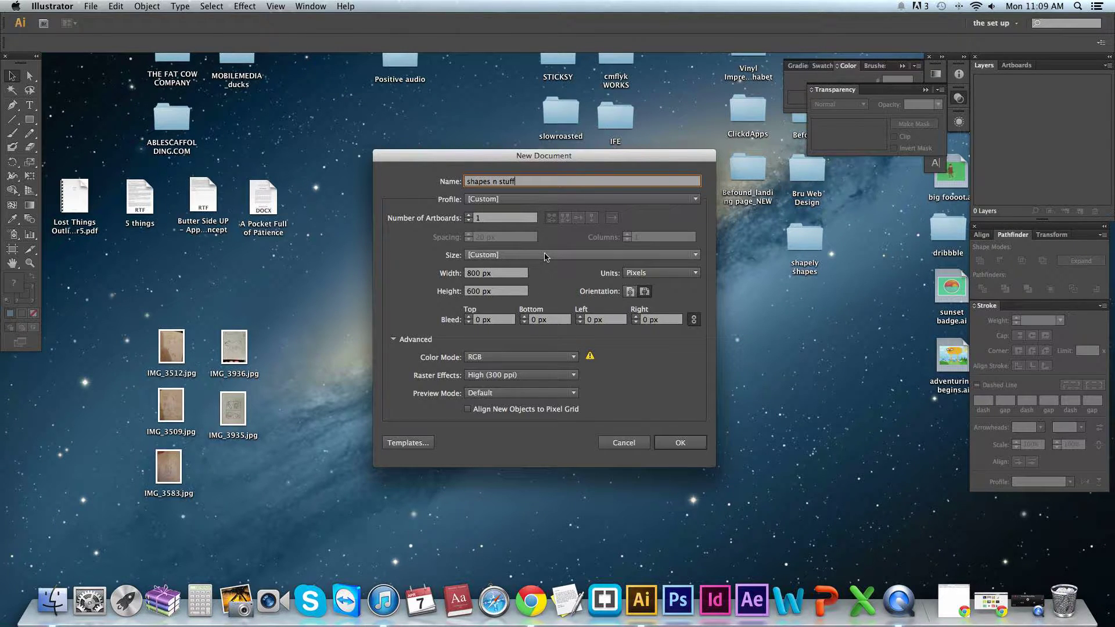
- Keep 800 × 600 px, RGB, High (300 ppi) and Pixels, then create the document
click(500, 273)
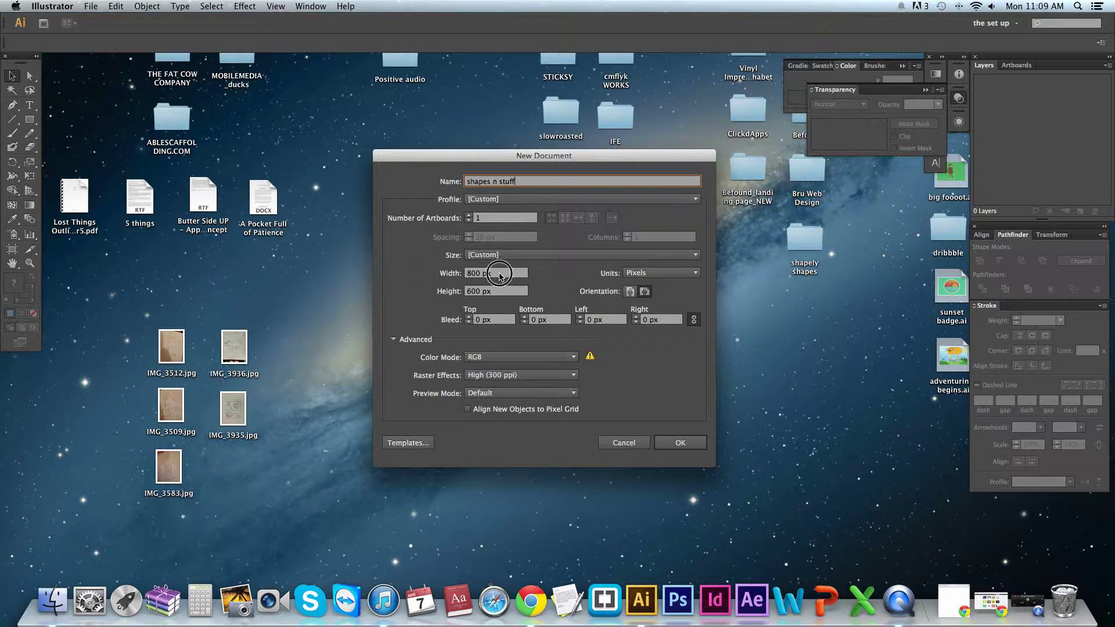
click(505, 291)
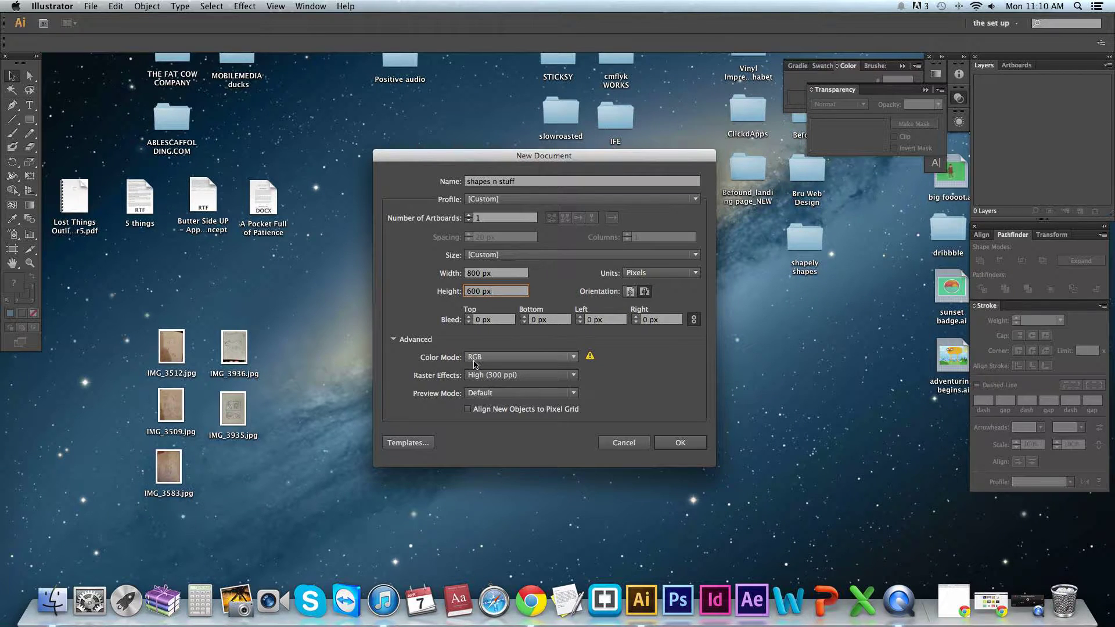
click(528, 361)
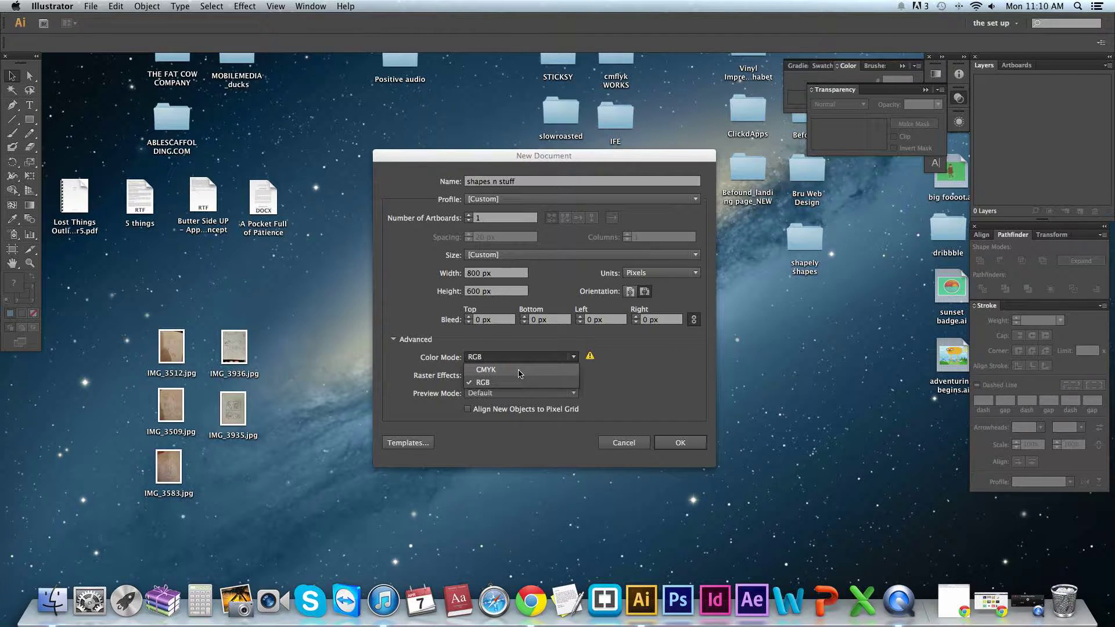
click(520, 348)
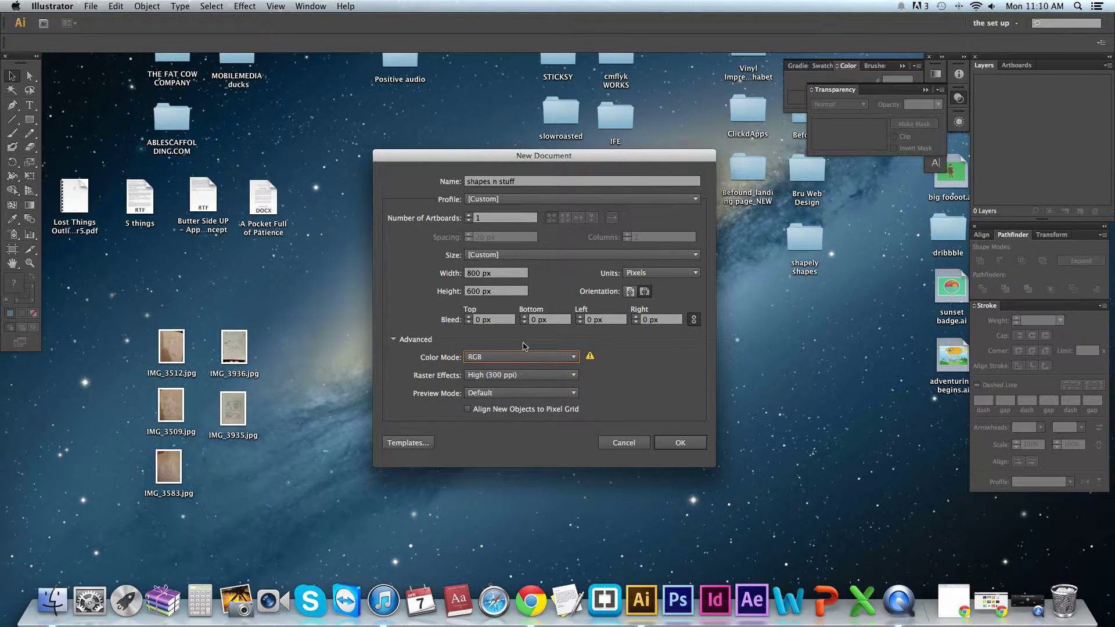
click(521, 357)
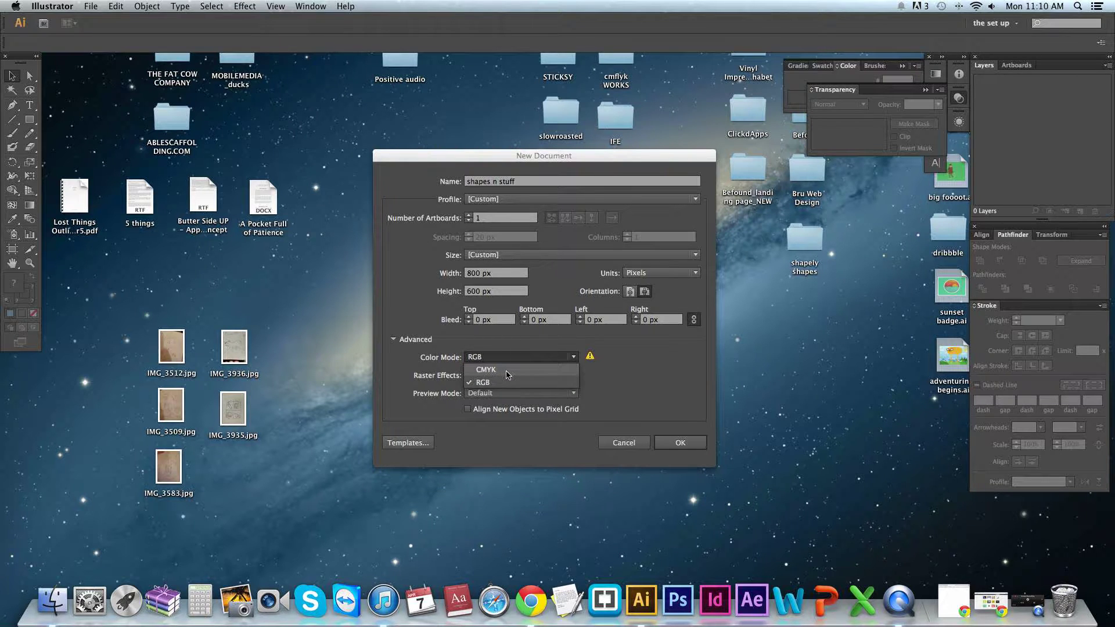
click(520, 350)
click(529, 378)
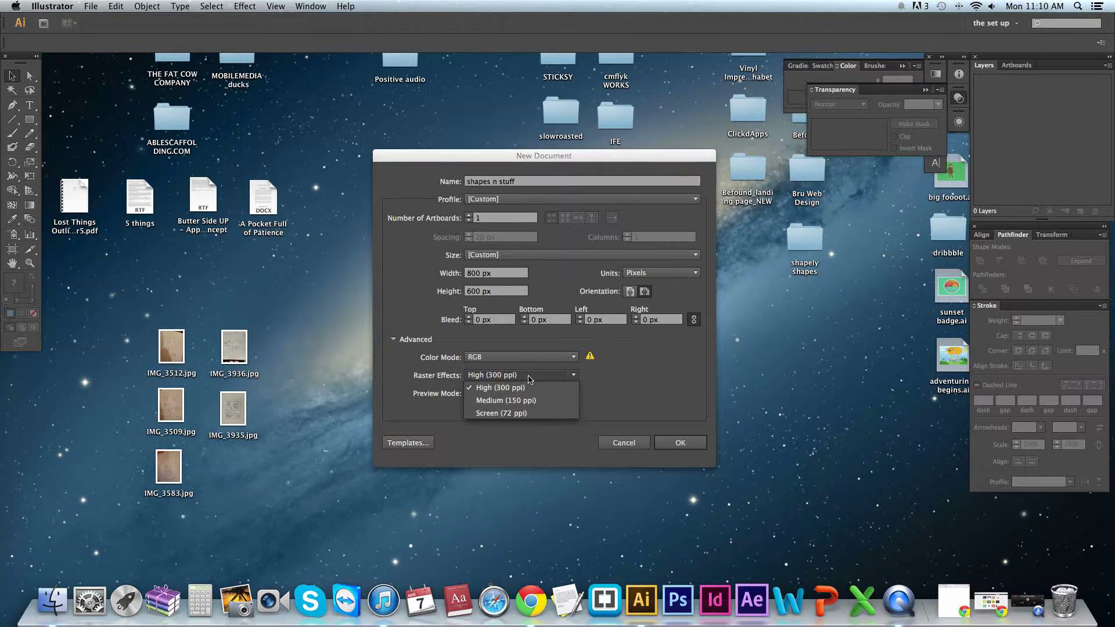
click(529, 388)
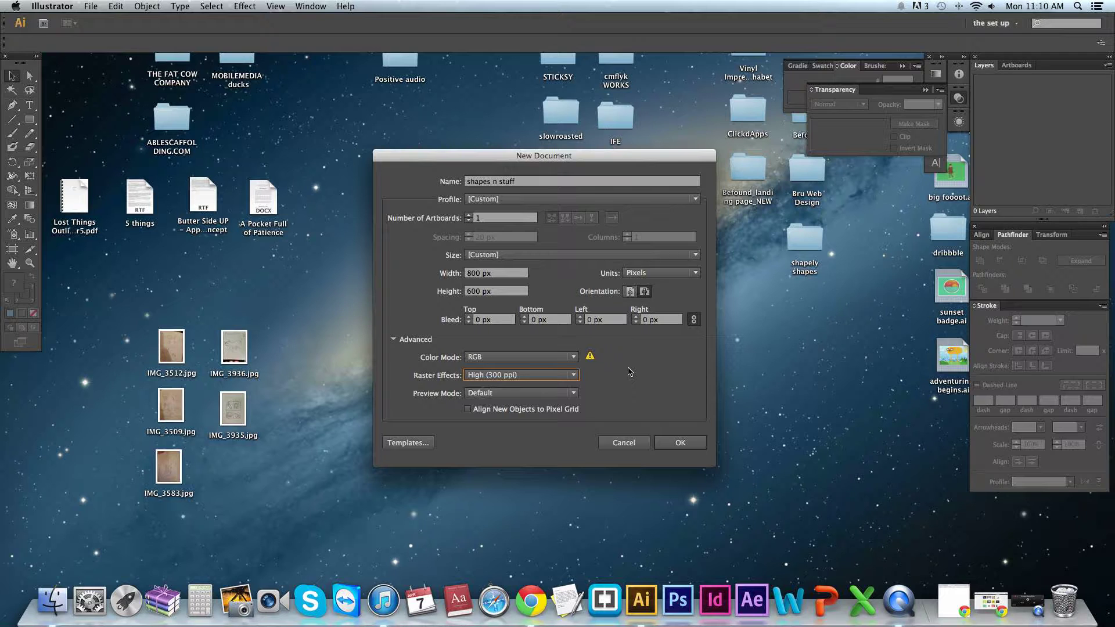
click(671, 278)
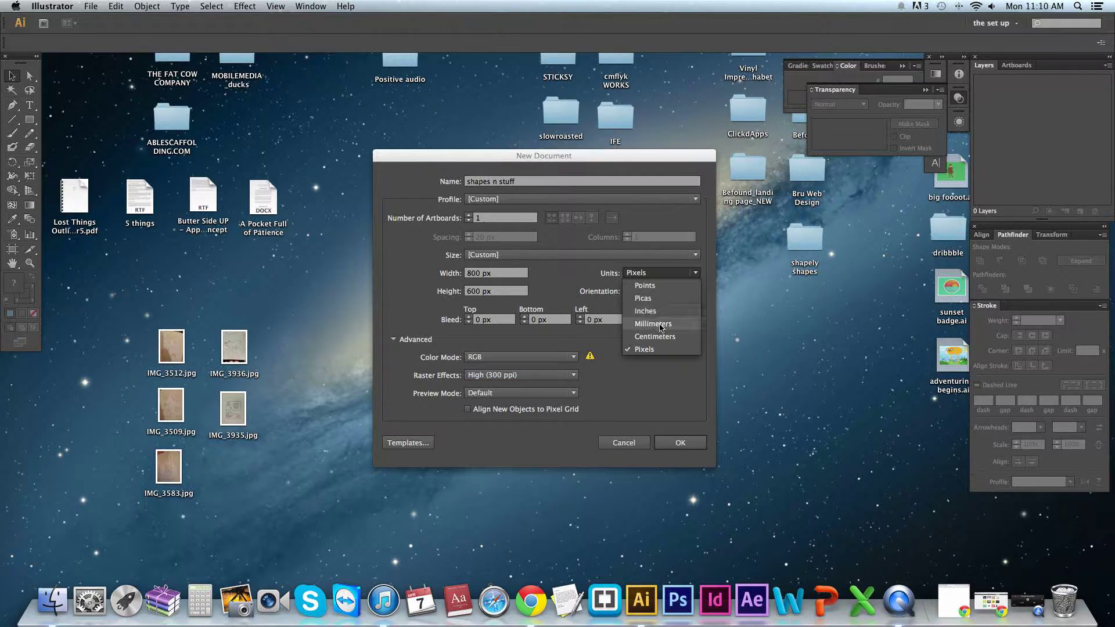
click(571, 272)
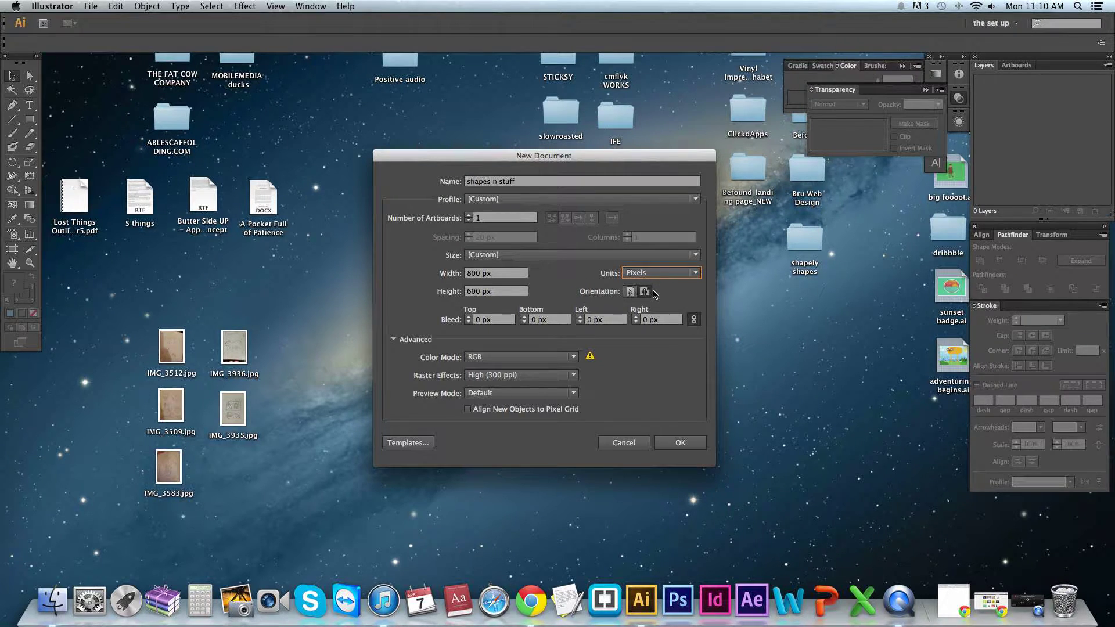
click(691, 445)
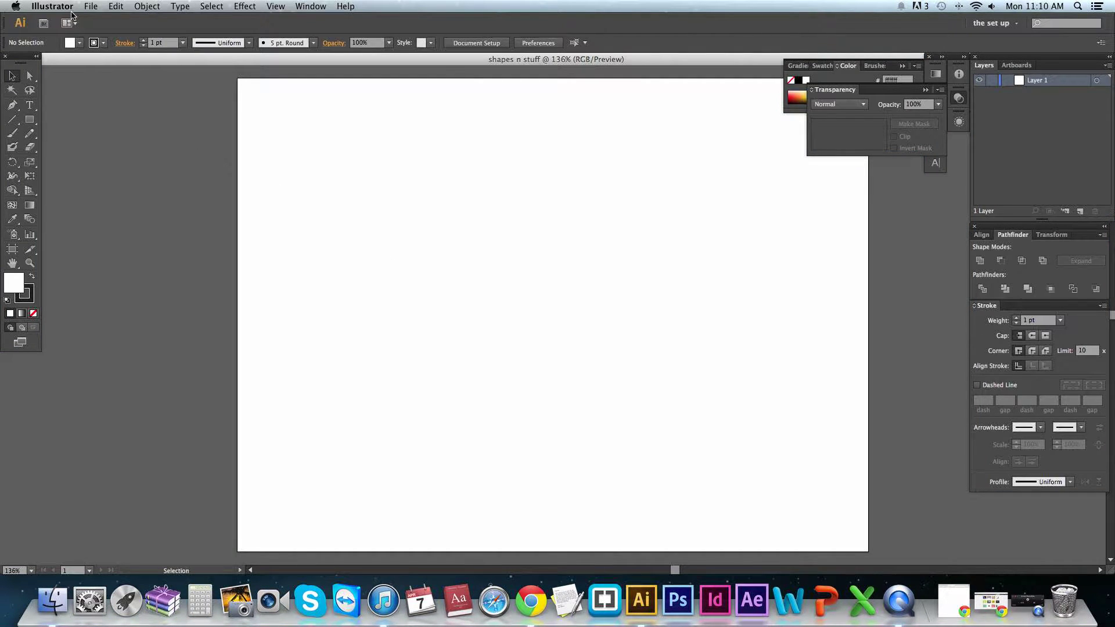
- Save as shapes n stuff.ai in Desktop > shapely shapes with default options; close Transparency panel
click(93, 7)
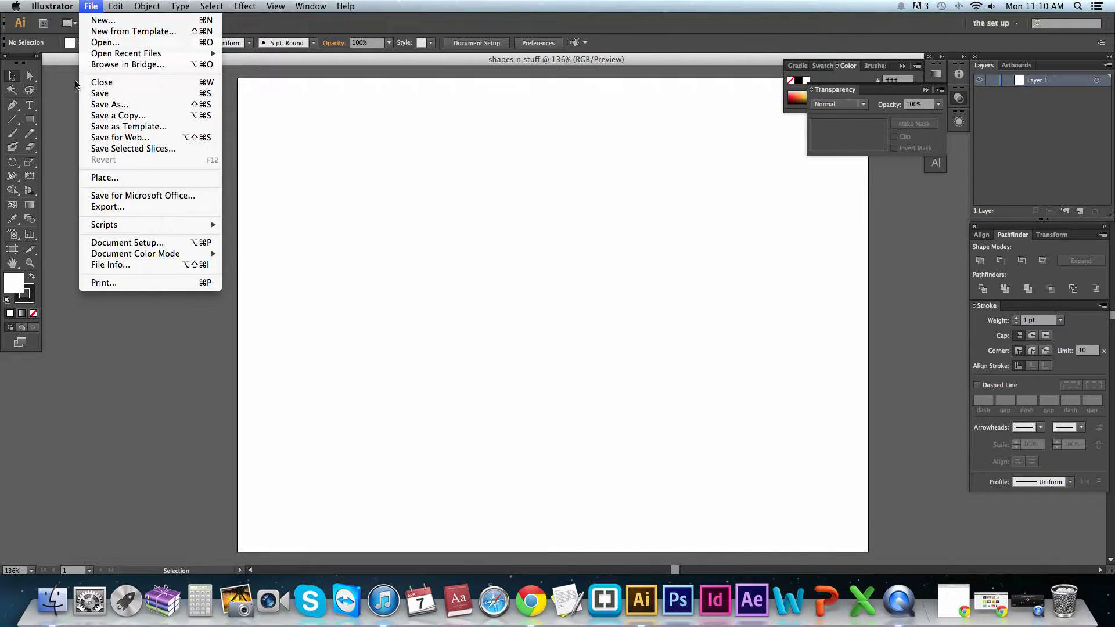
click(126, 106)
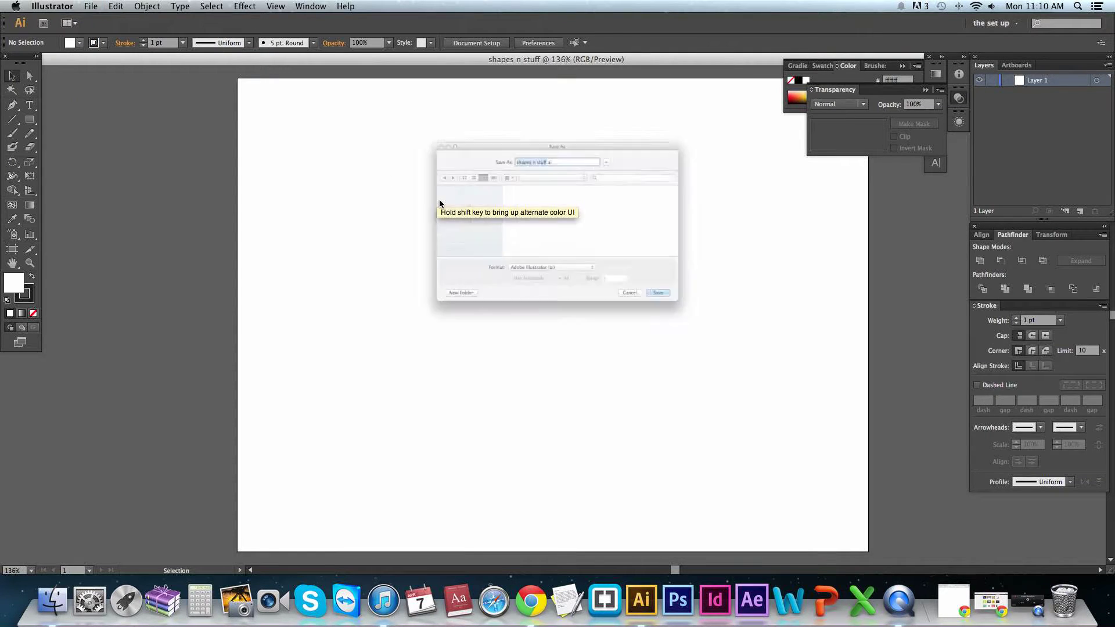
click(391, 195)
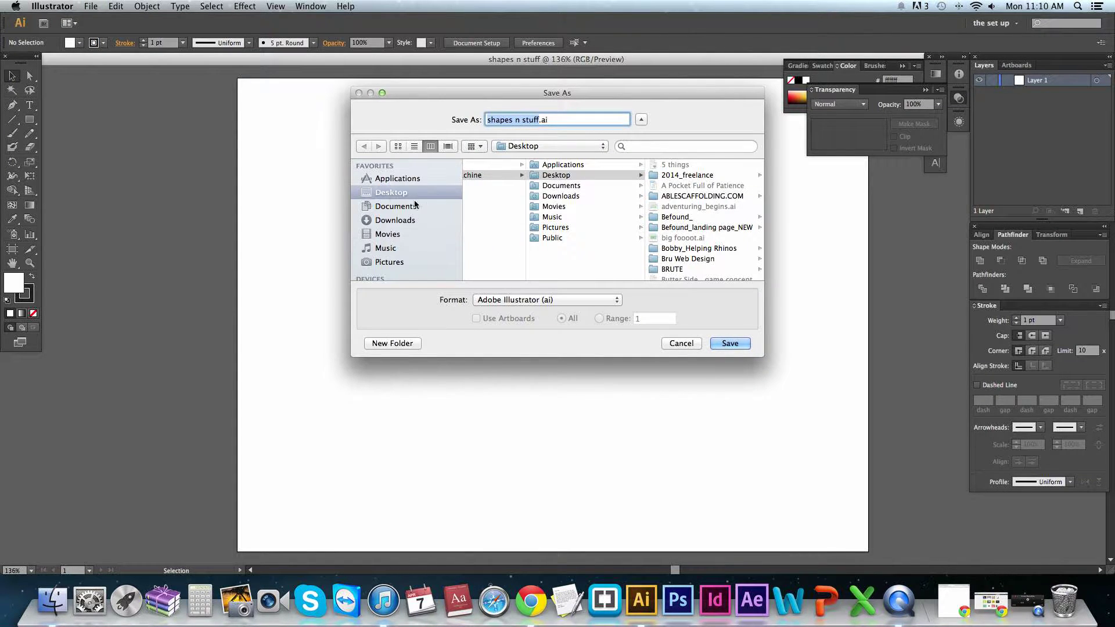
scroll(691, 236, down, 15)
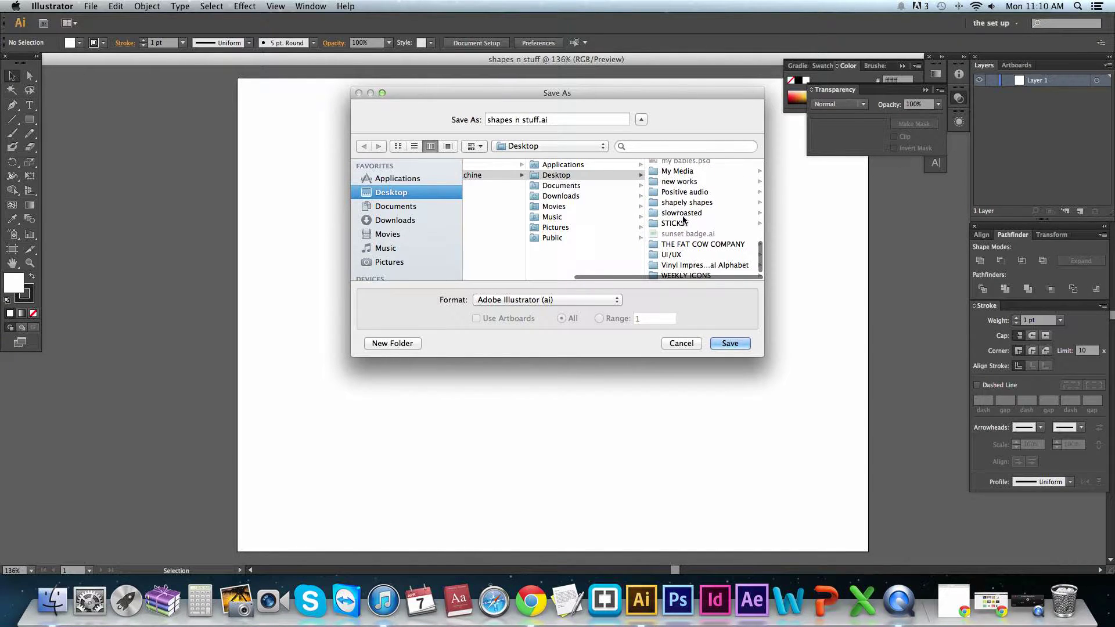
click(685, 212)
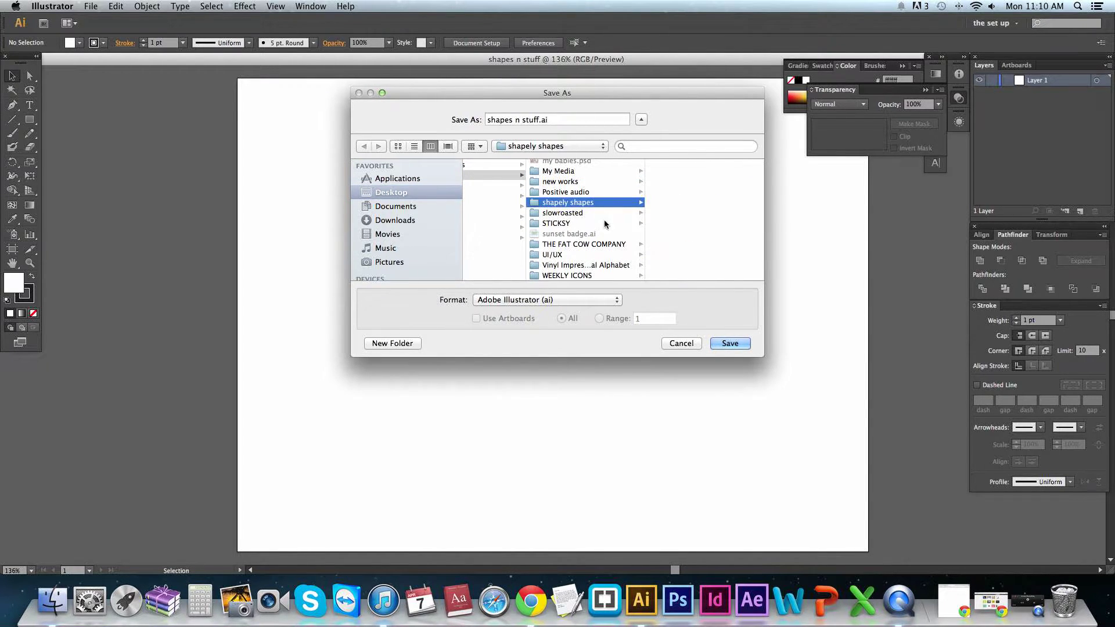
click(730, 344)
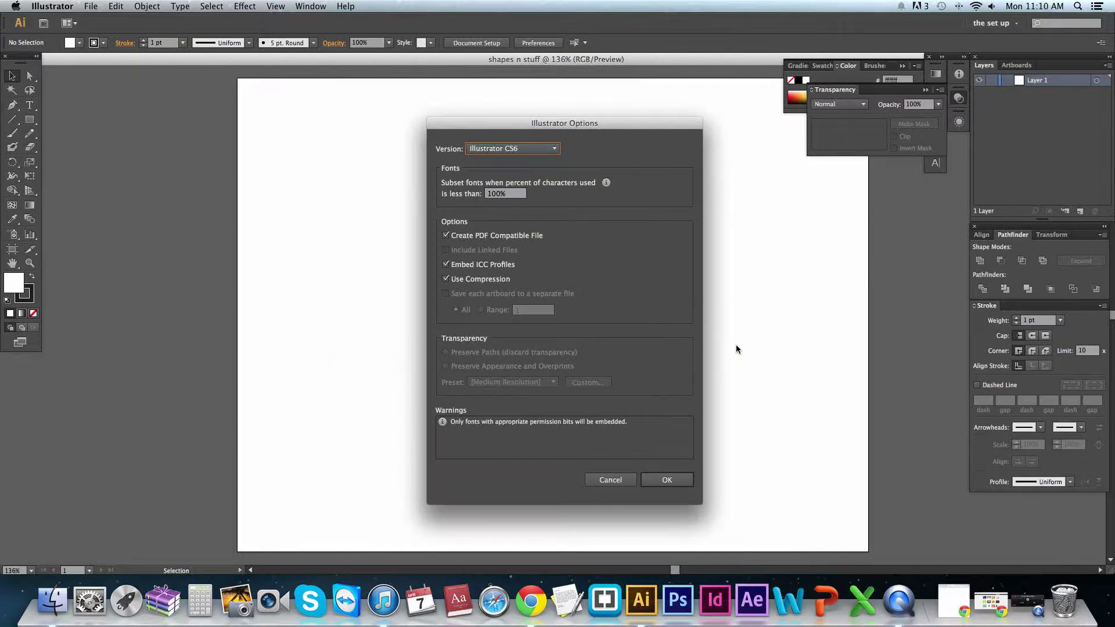
click(667, 479)
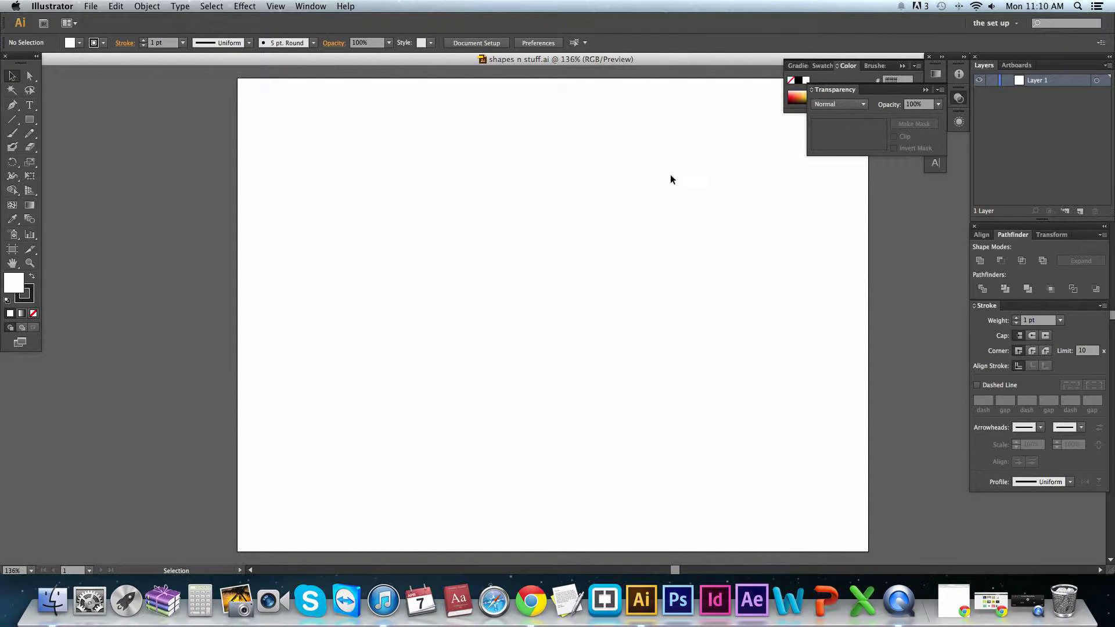
click(925, 90)
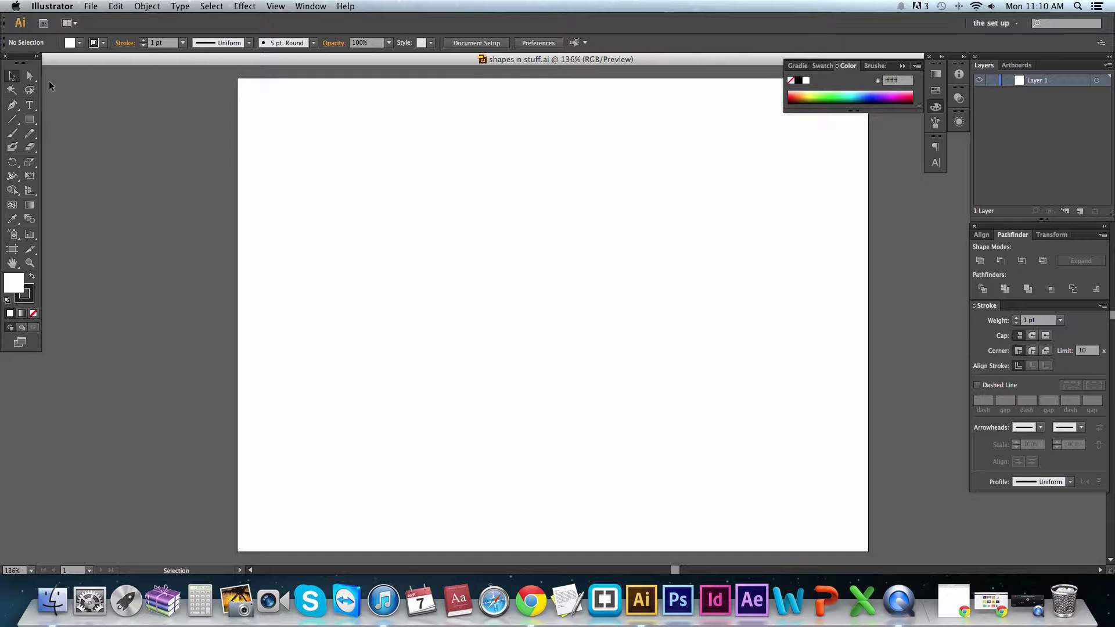
click(91, 7)
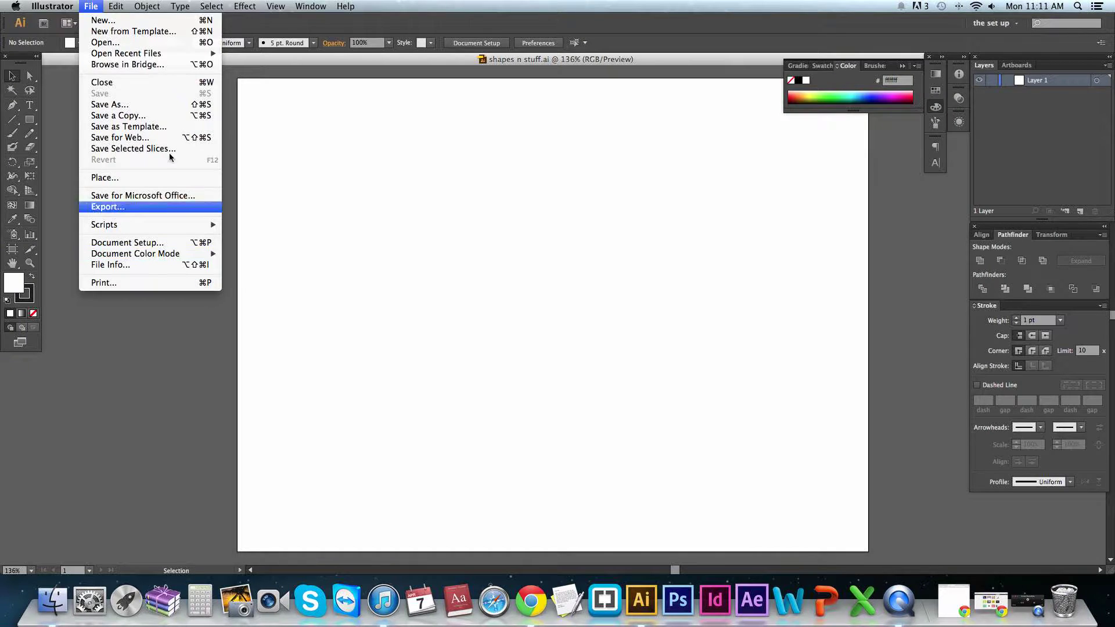
mouse_move(125, 255)
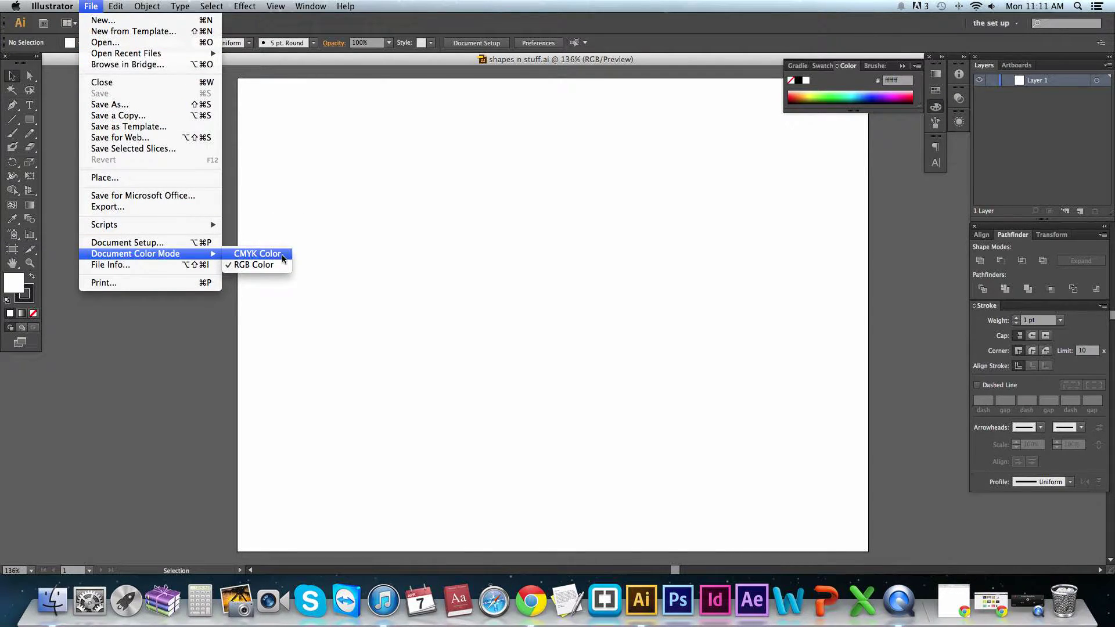
click(149, 246)
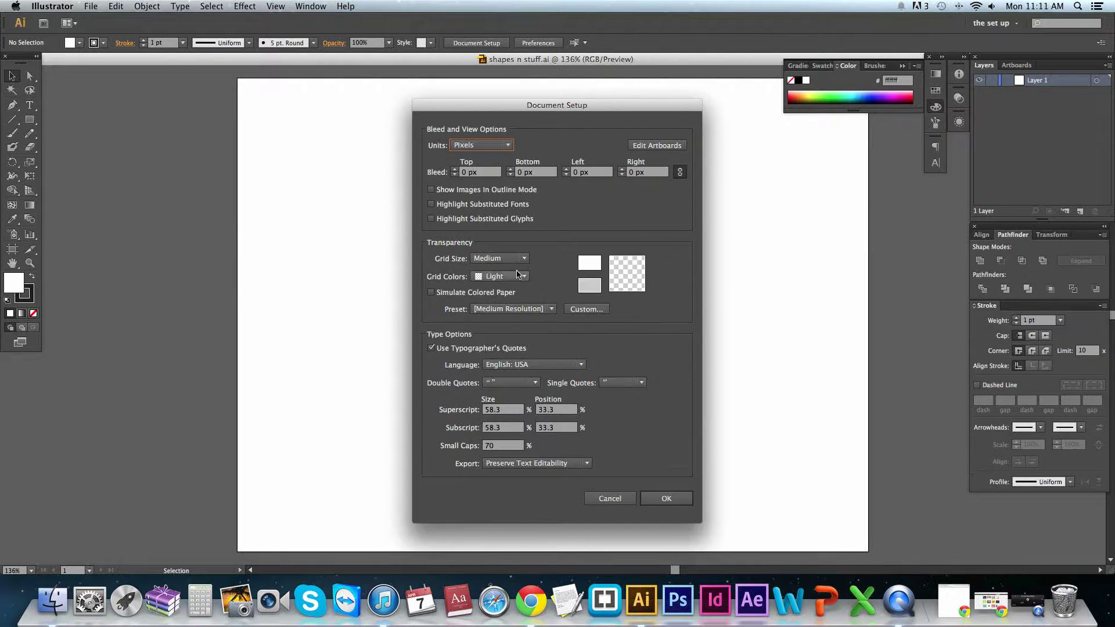
click(521, 310)
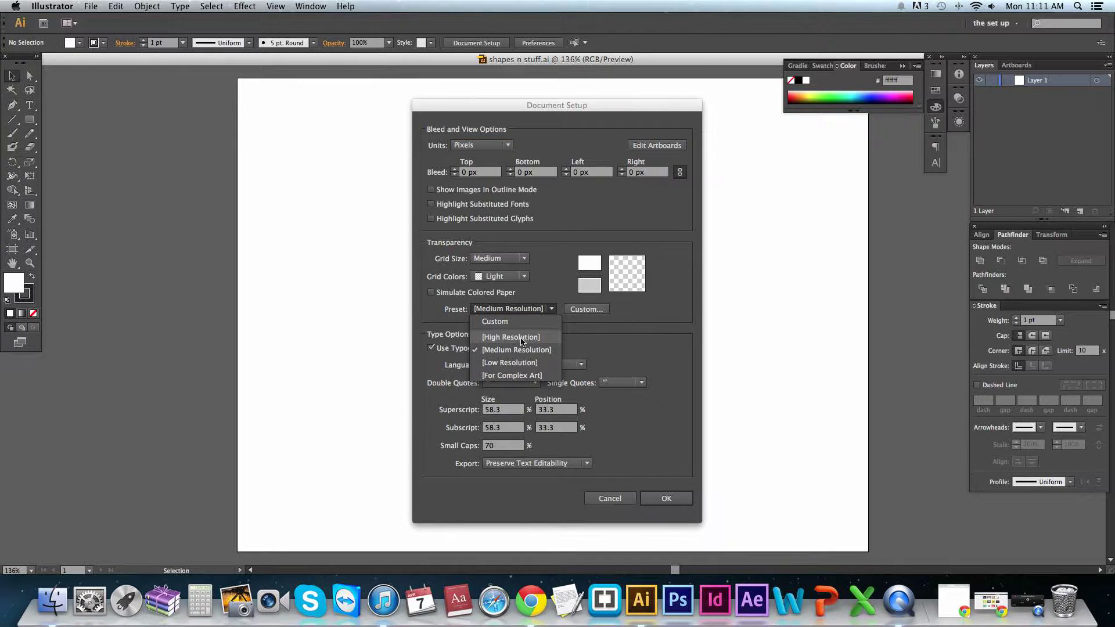
click(521, 337)
click(521, 310)
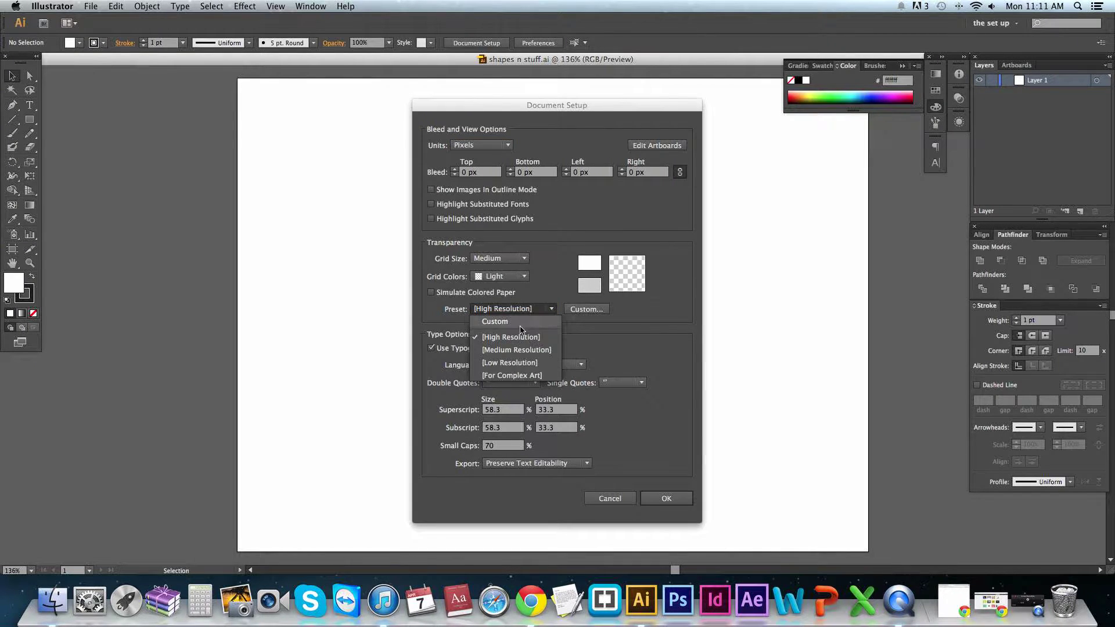
click(517, 350)
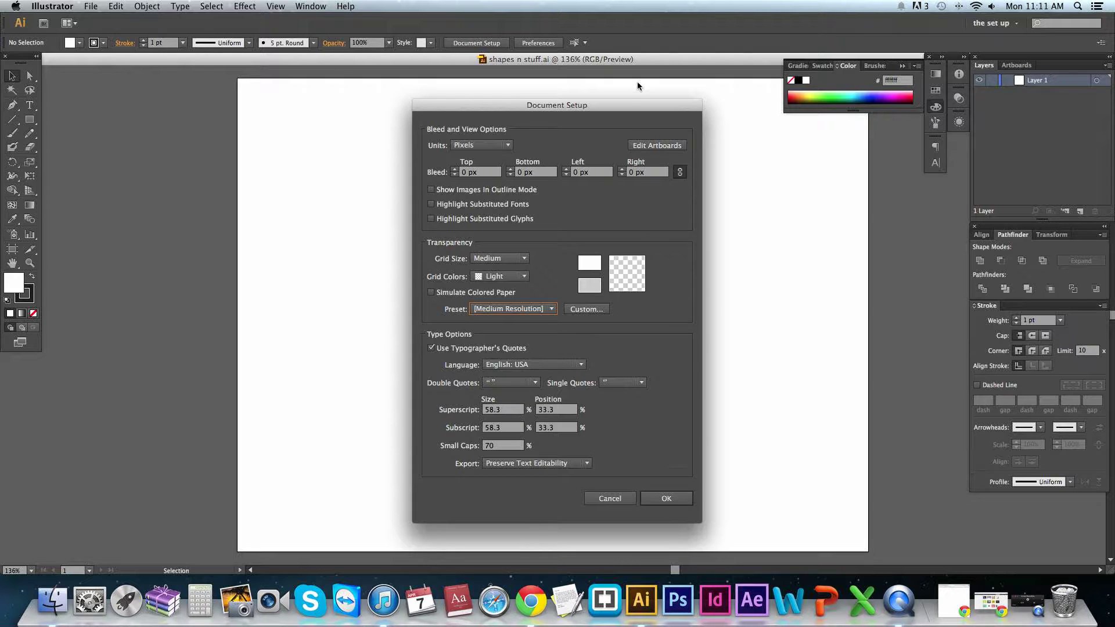
drag(597, 106, 571, 90)
- Confirm the document setup, zoom out to the whole artboard, and use the Ellipse tool (L)
click(640, 483)
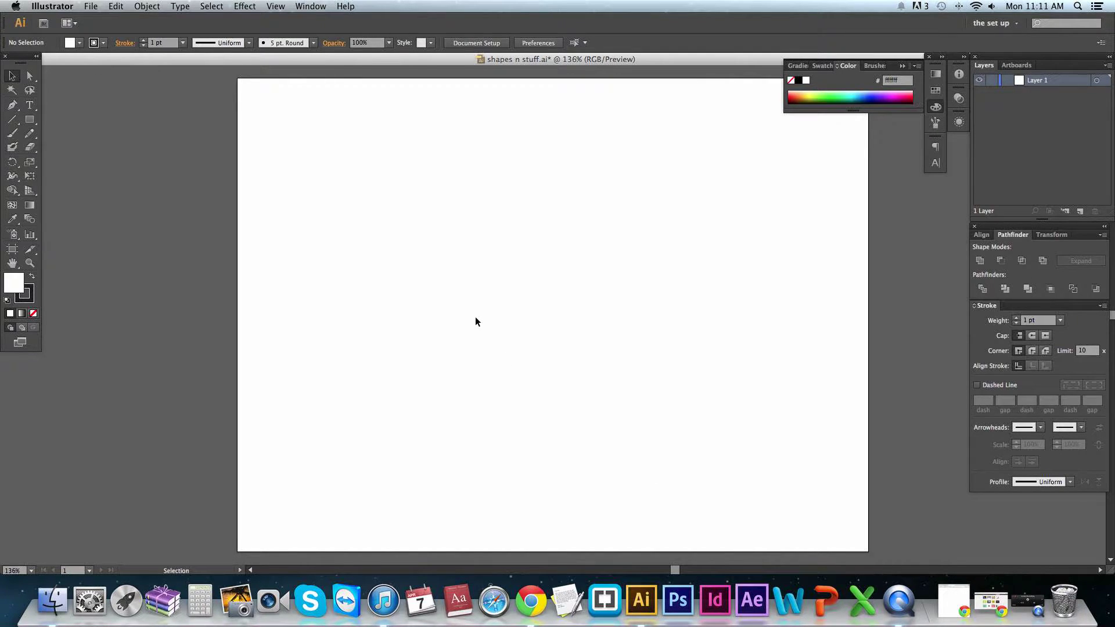
key(super+minus)
key(super+minus)
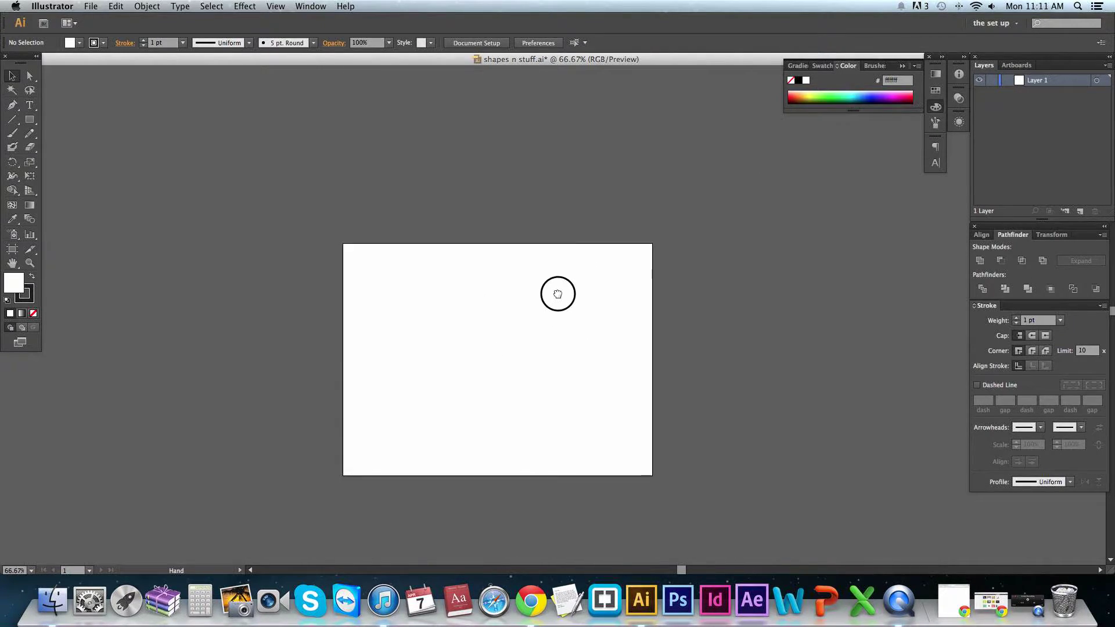
drag(29, 119, 64, 115)
key(l)
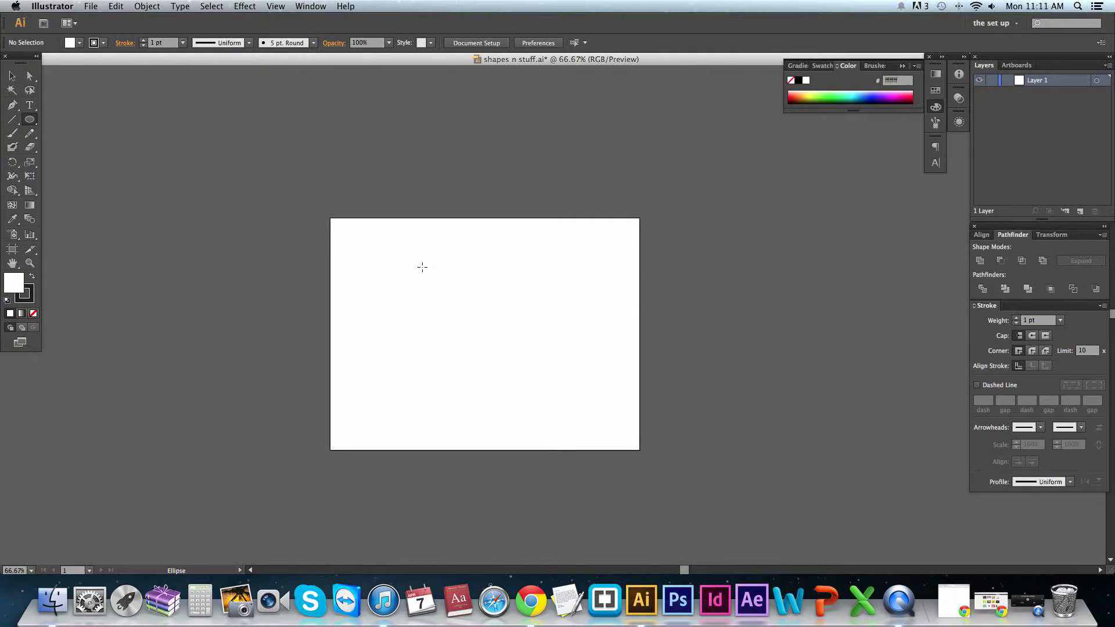
click(12, 76)
drag(30, 119, 87, 147)
drag(153, 169, 198, 223)
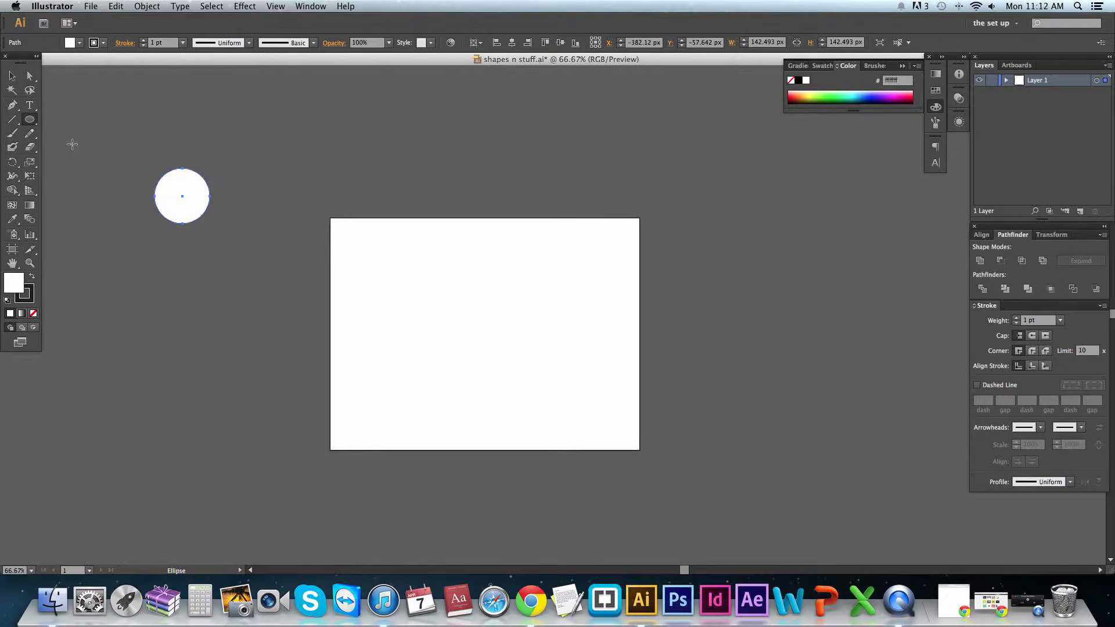
click(12, 105)
click(422, 152)
drag(398, 134, 343, 183)
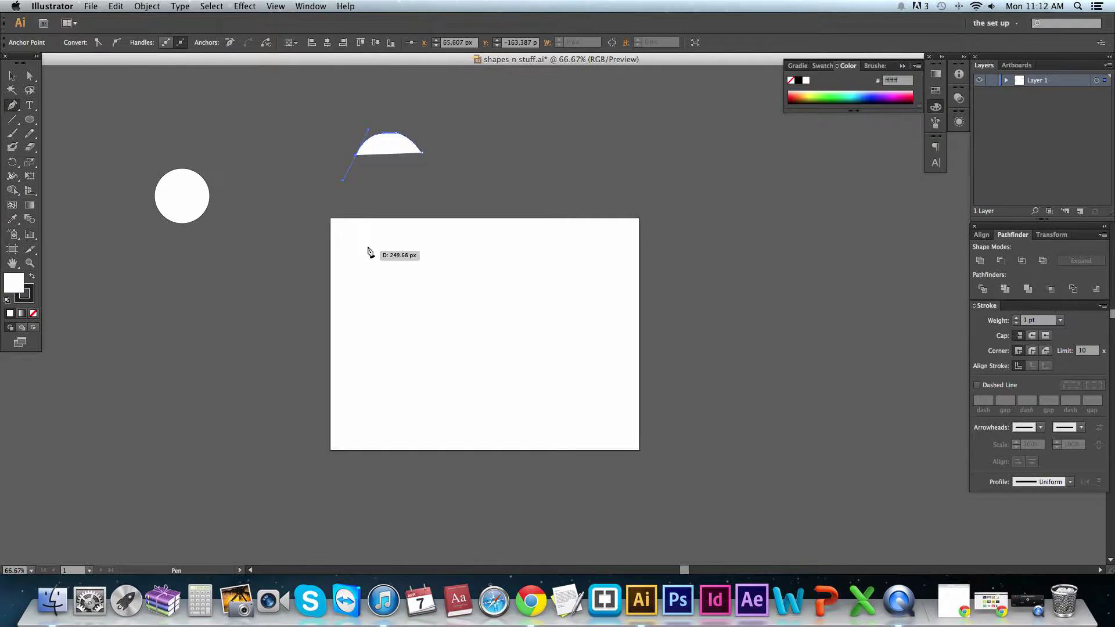
drag(368, 250, 376, 266)
drag(428, 304, 449, 313)
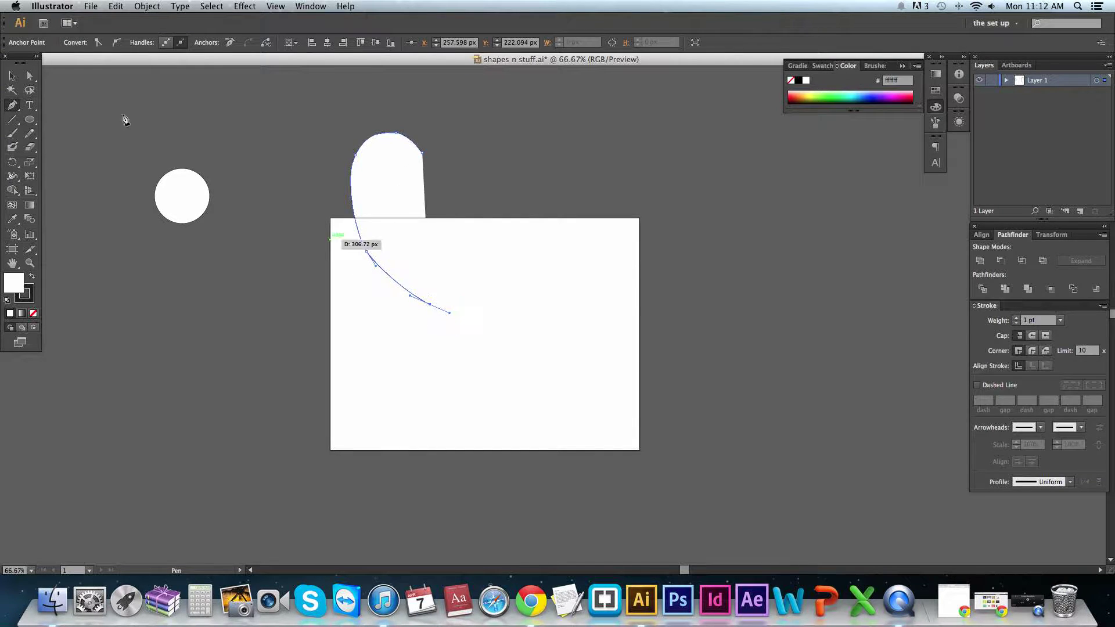
click(11, 75)
drag(362, 167, 235, 189)
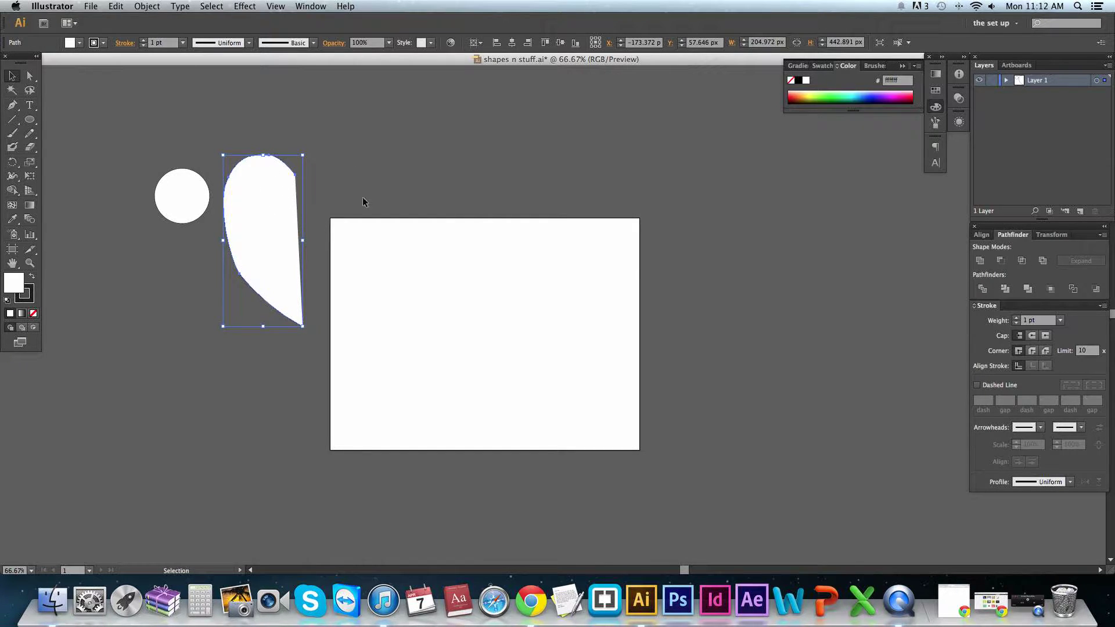
click(310, 190)
click(262, 196)
key(Delete)
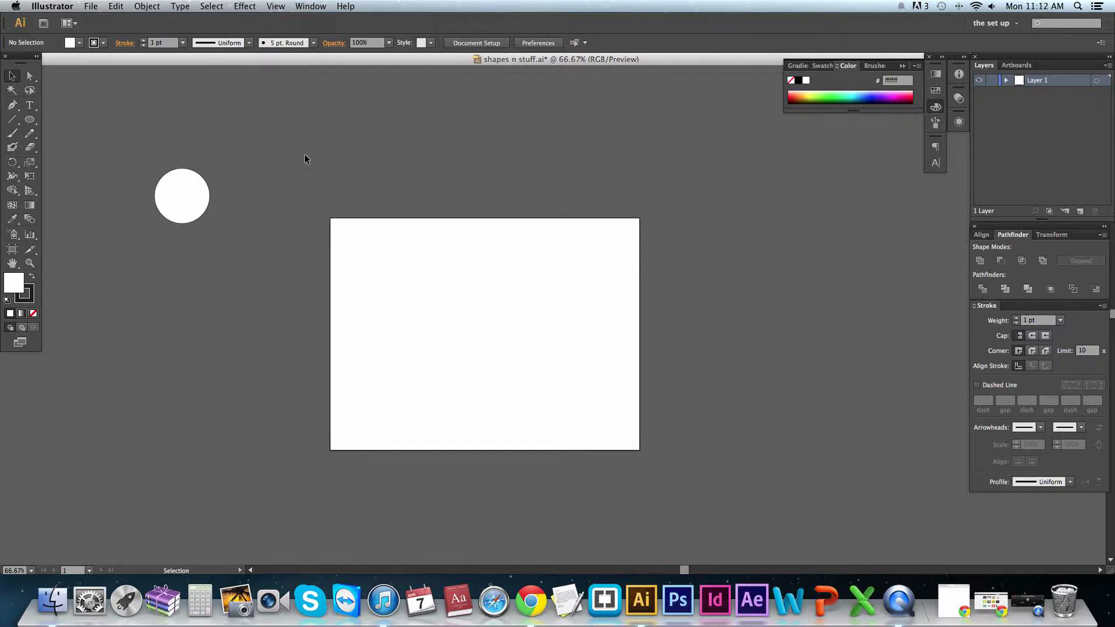
click(179, 194)
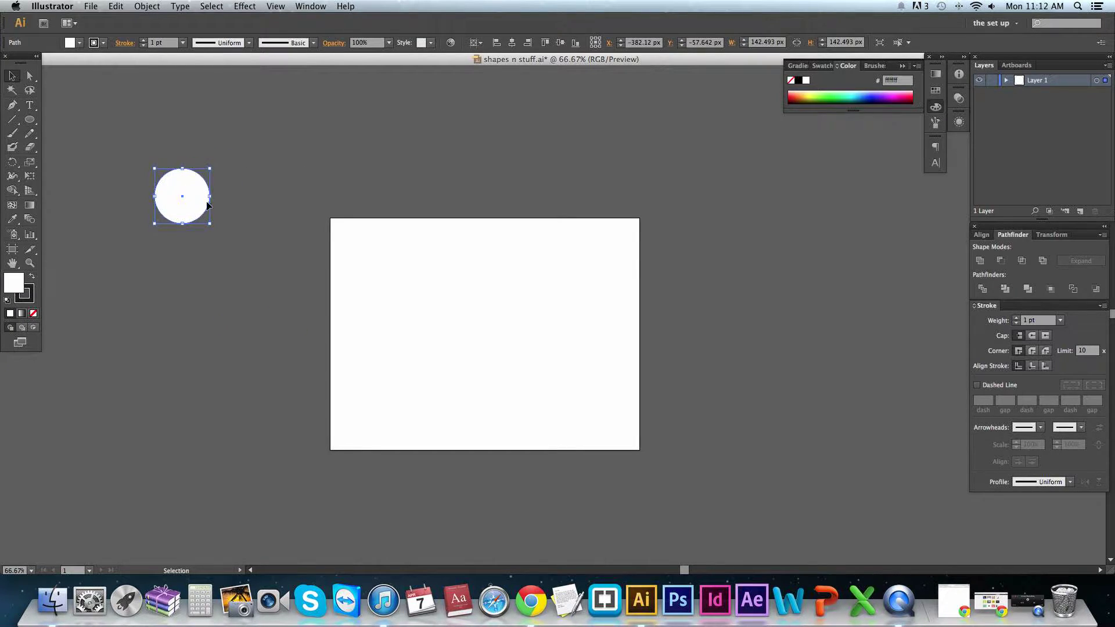
- Give the circle a red fill and no stroke
drag(180, 186, 210, 158)
double_click(21, 286)
drag(659, 295, 644, 281)
click(816, 277)
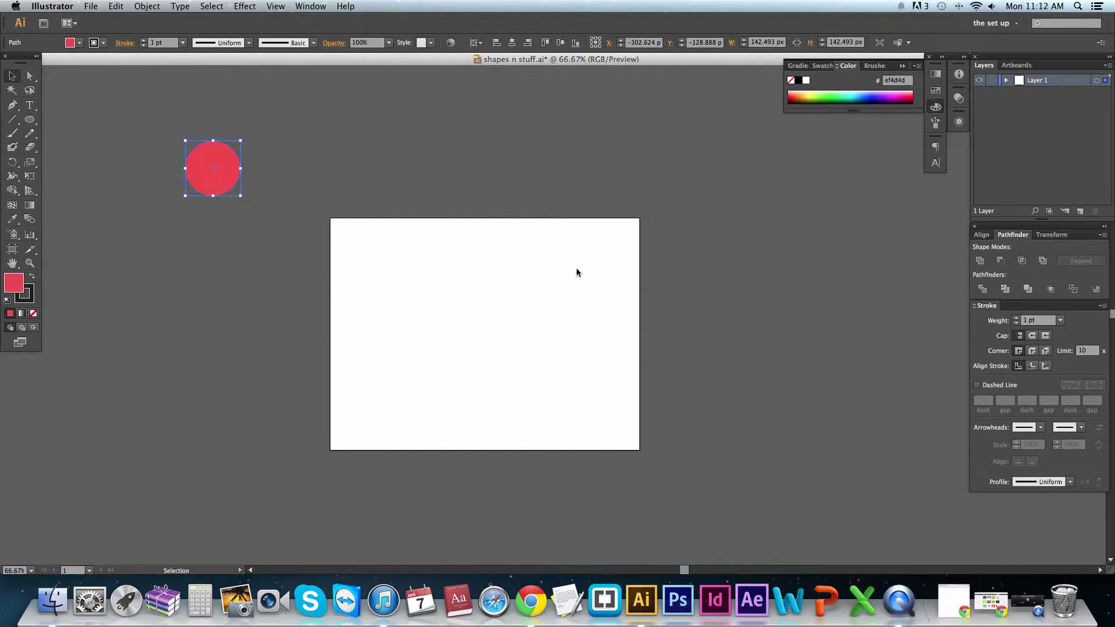
click(25, 296)
click(33, 313)
- Move the red circle onto the artboard and zoom in around it
click(57, 308)
drag(217, 179, 441, 291)
click(315, 248)
click(436, 284)
click(374, 231)
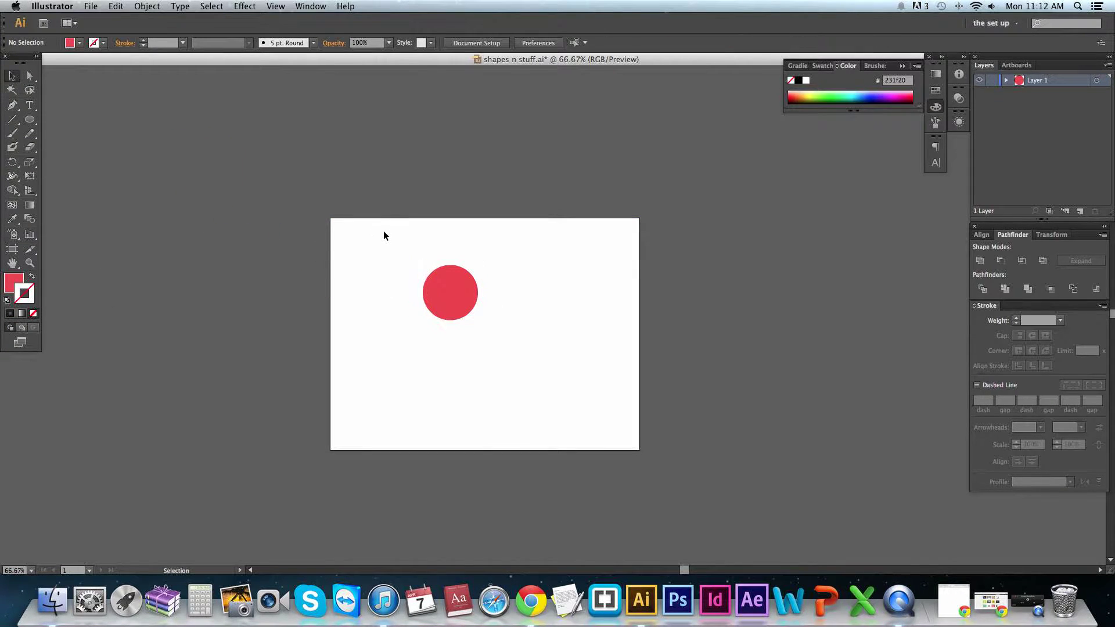
drag(342, 187, 652, 349)
scroll(574, 396, down, 3)
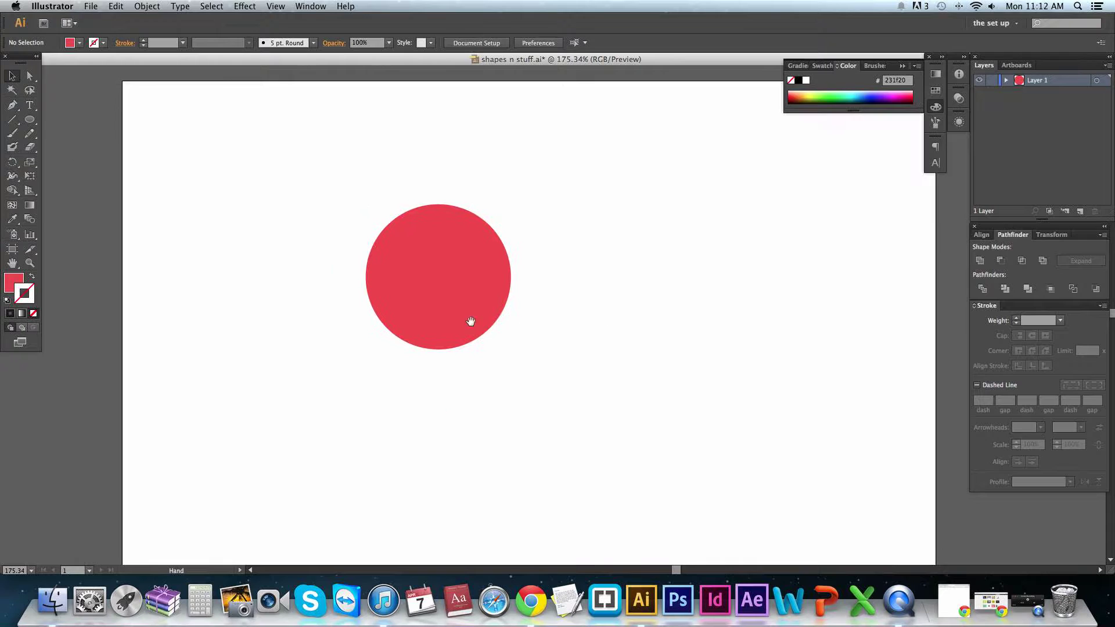
click(448, 254)
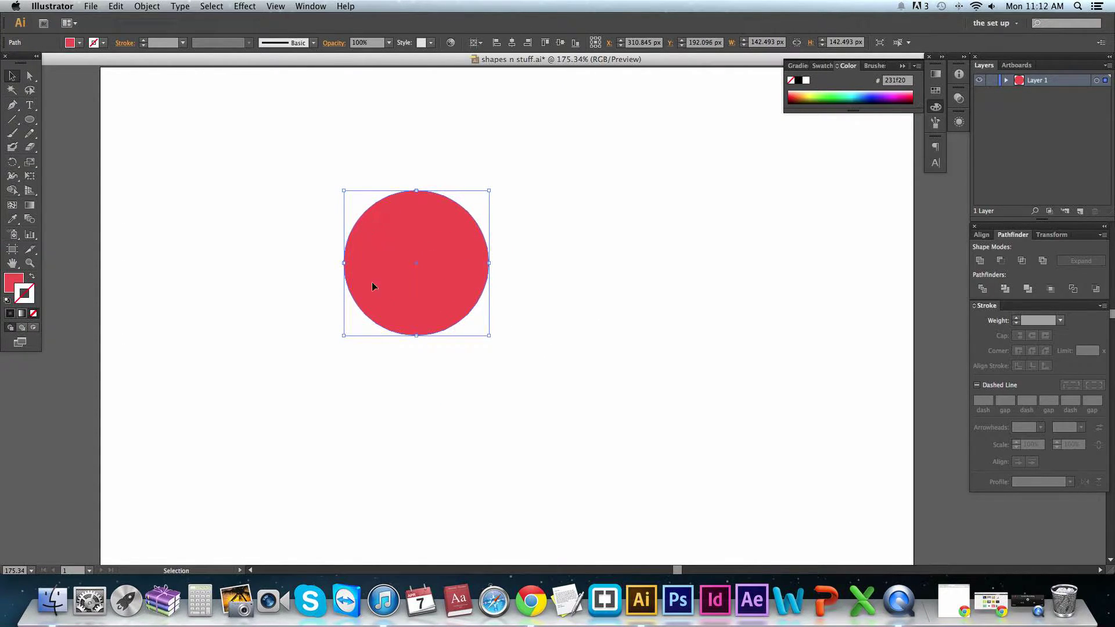
drag(438, 234, 516, 234)
click(635, 268)
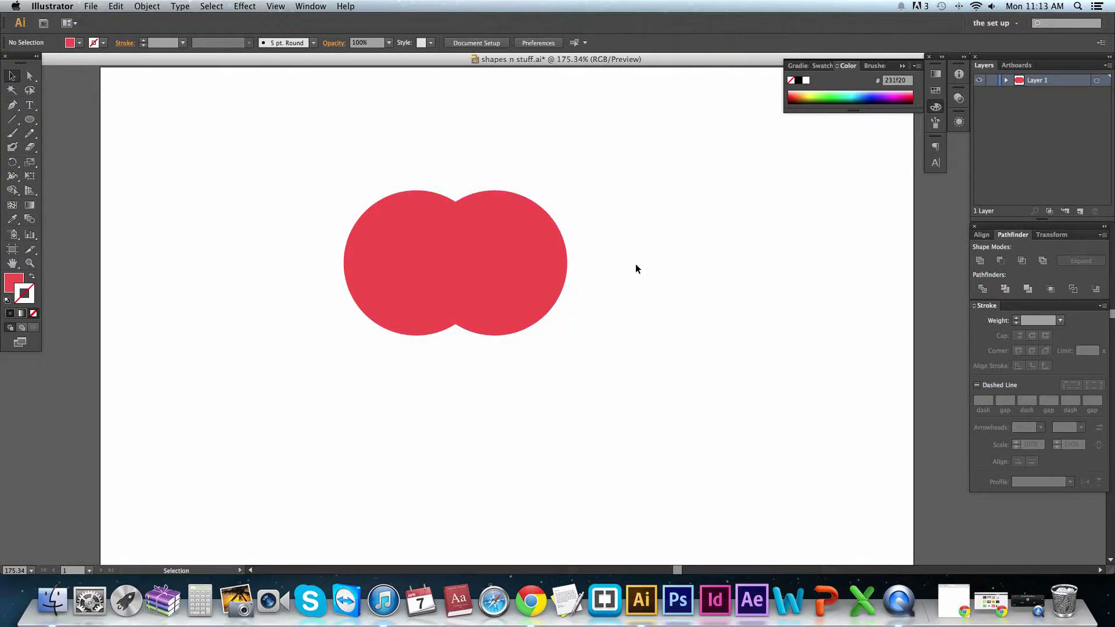
click(516, 262)
shift+click(386, 246)
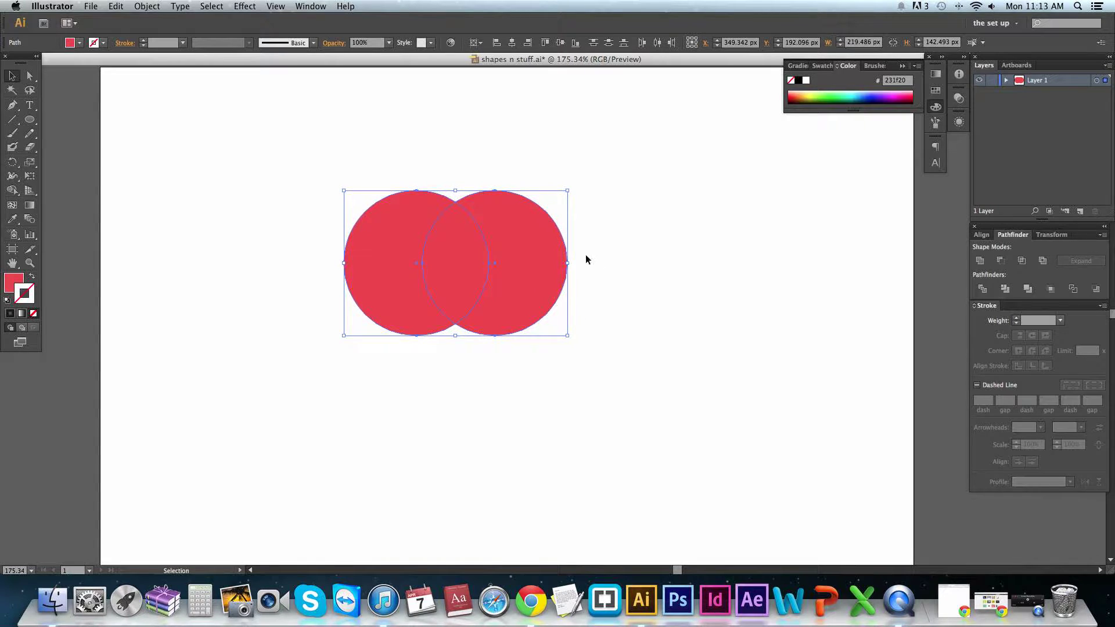
click(635, 280)
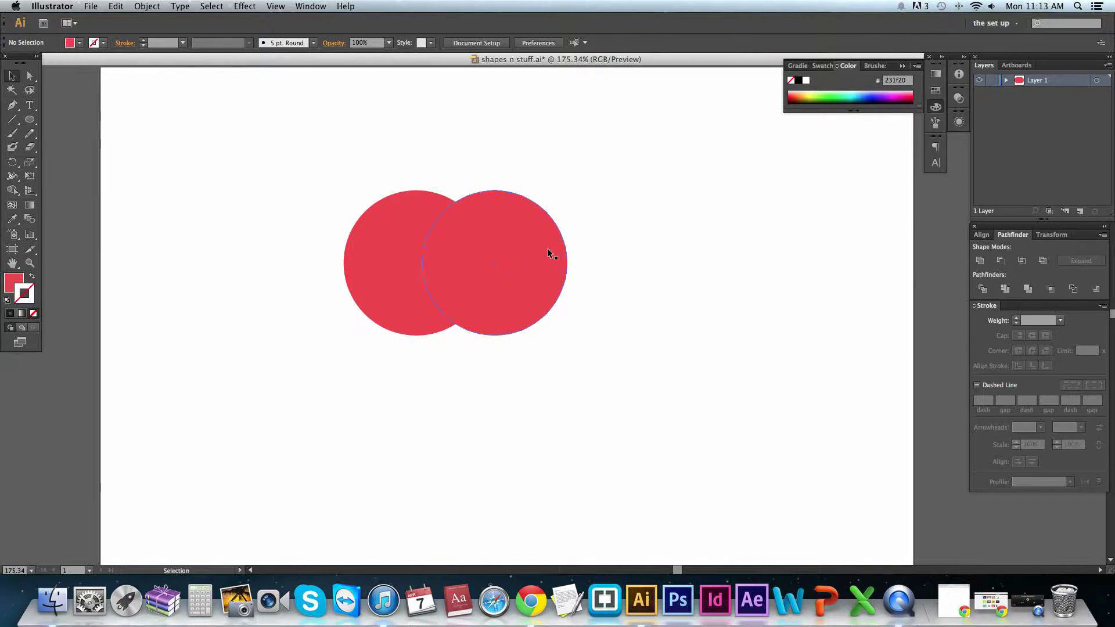
click(465, 225)
click(384, 210)
click(351, 205)
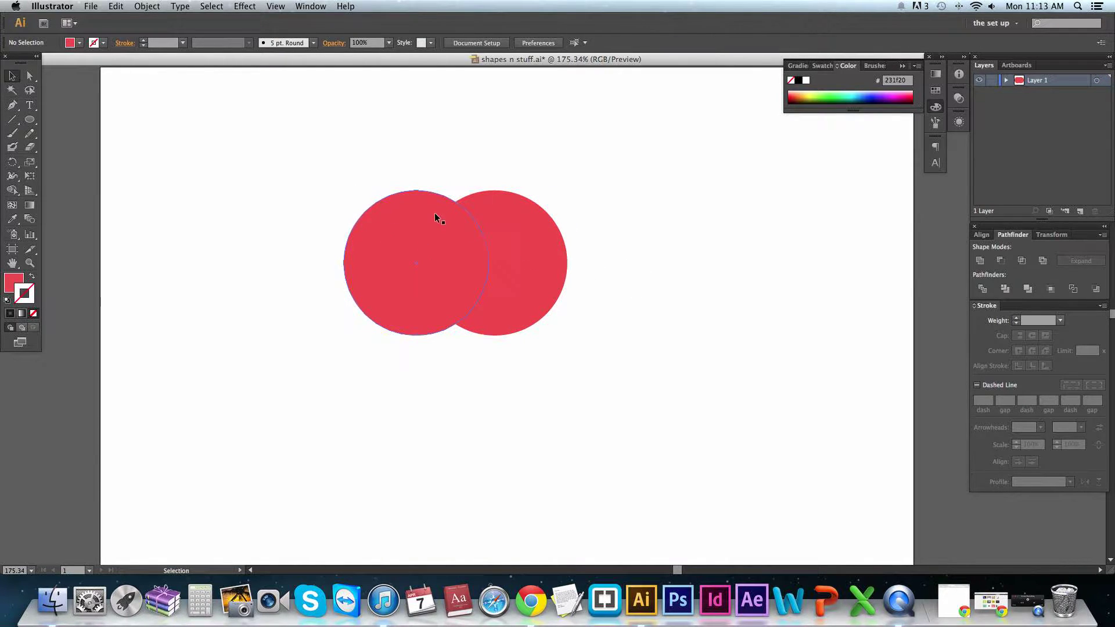
click(408, 229)
shift+click(493, 225)
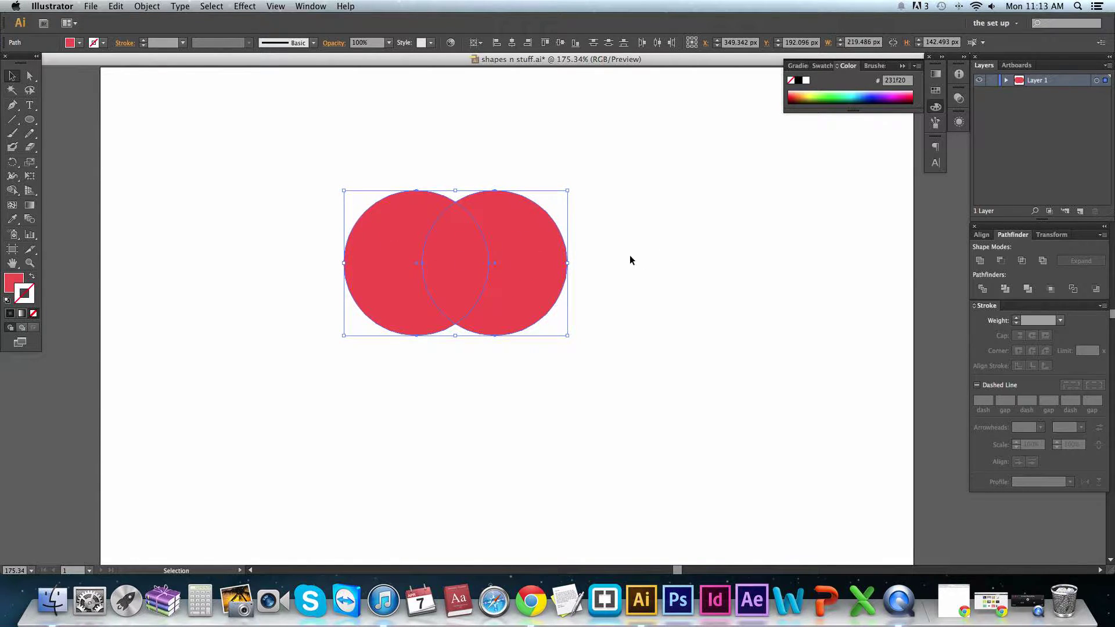
click(589, 237)
click(505, 247)
shift+click(378, 244)
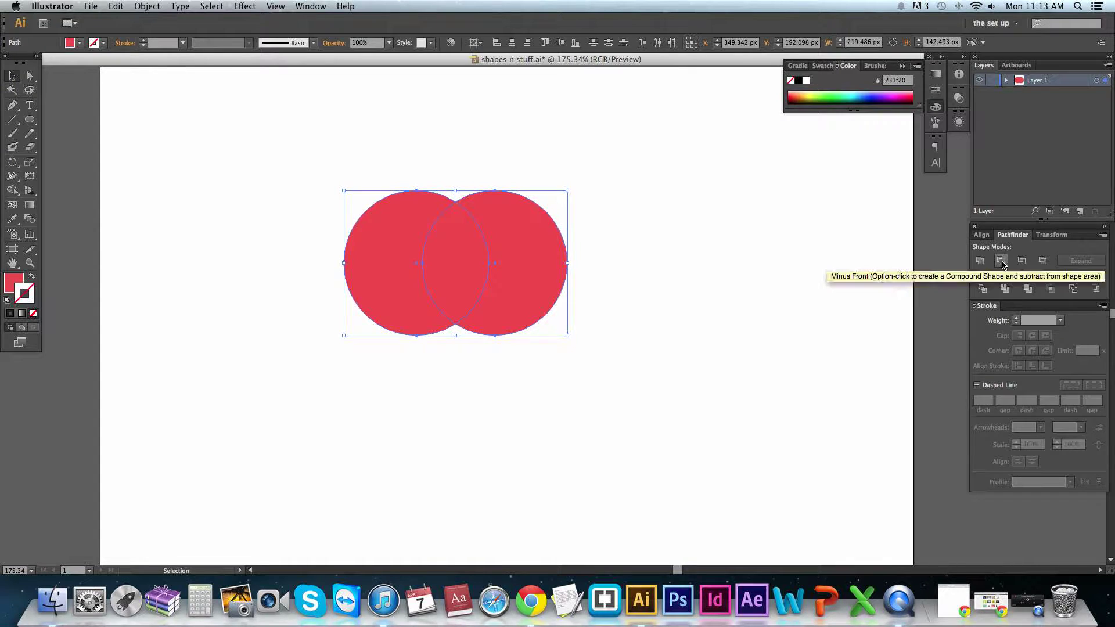
click(982, 288)
double_click(529, 248)
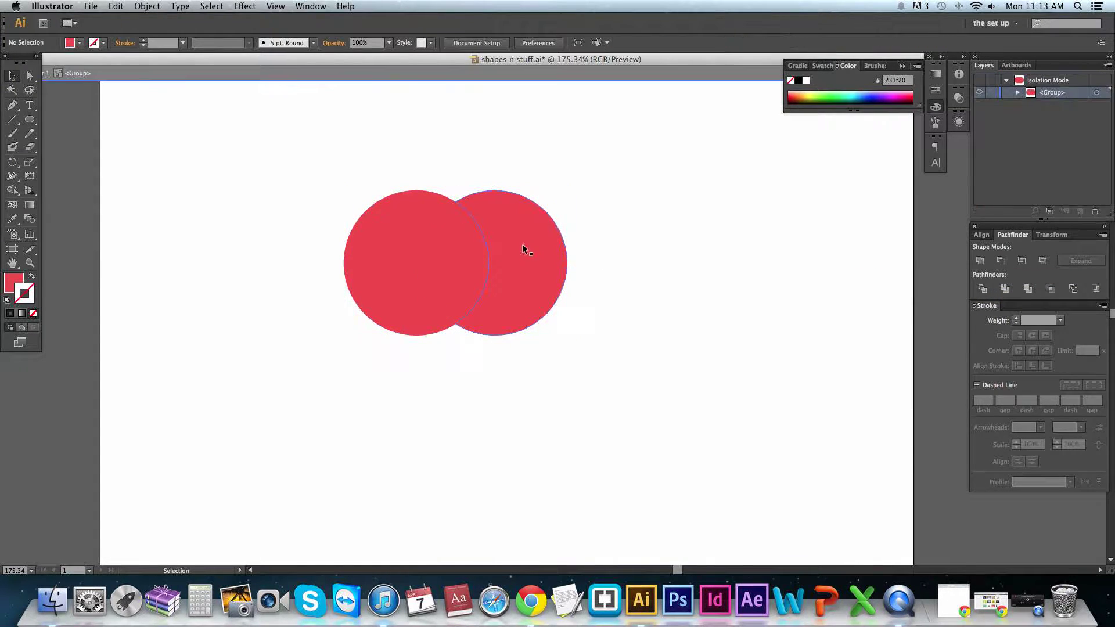
click(440, 242)
click(523, 251)
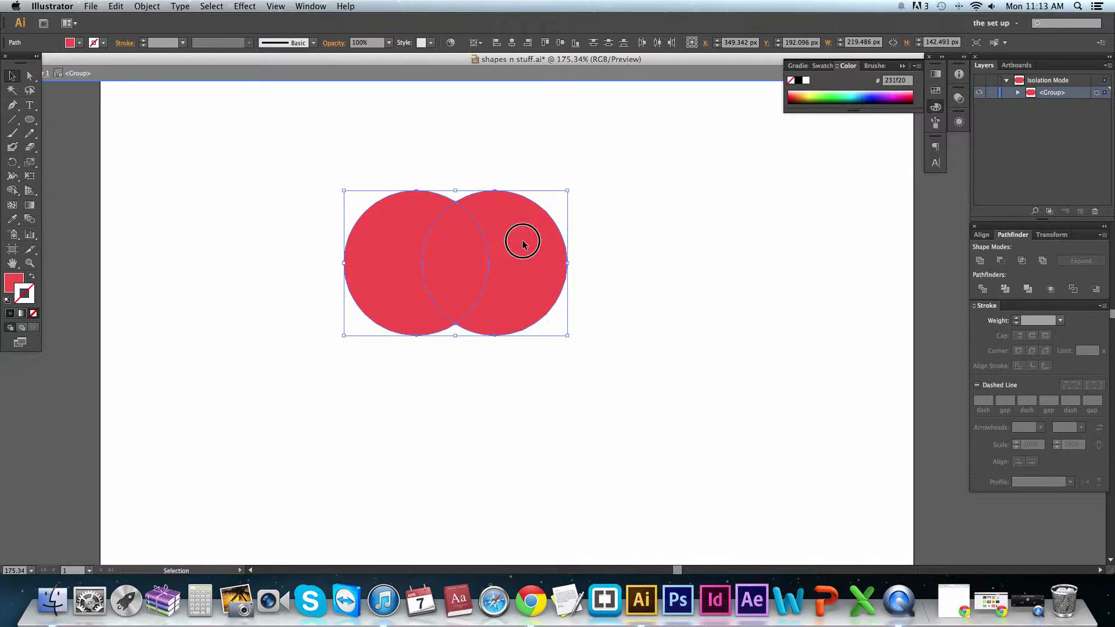
drag(522, 238, 531, 384)
key(Delete)
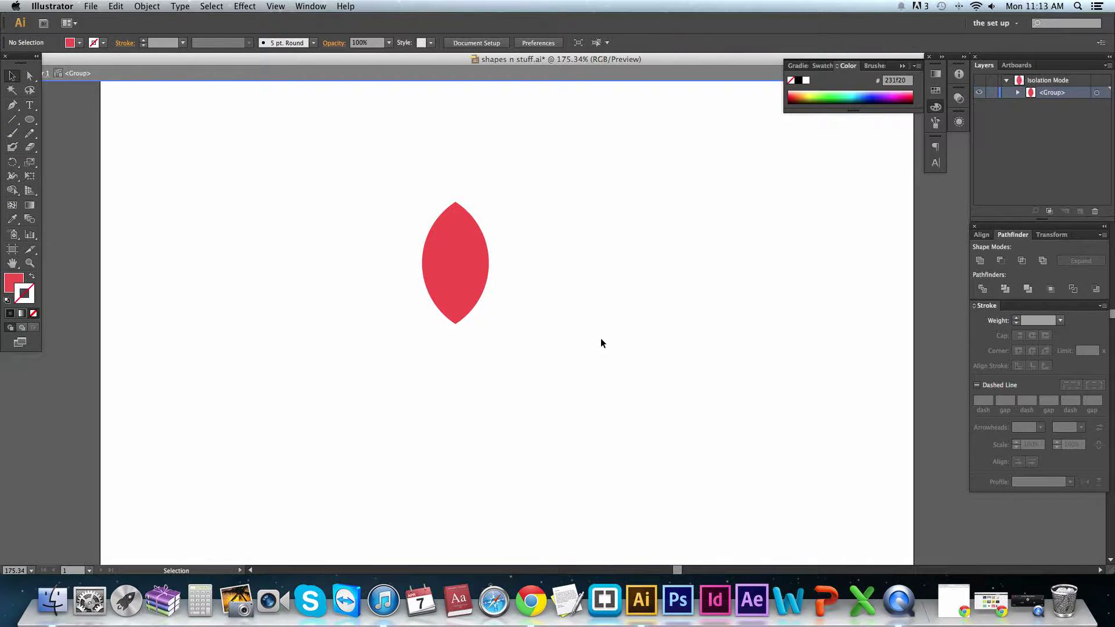
click(463, 241)
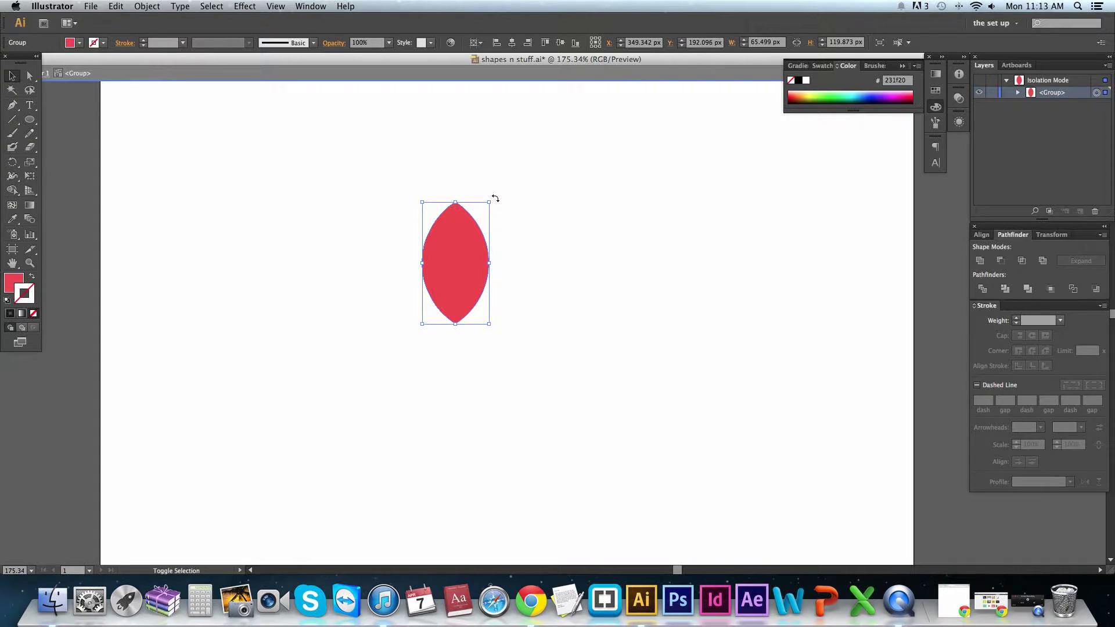
drag(497, 196, 600, 304)
key(ctrl+z)
key(ctrl+z)
key(ctrl+z)
key(ctrl+z)
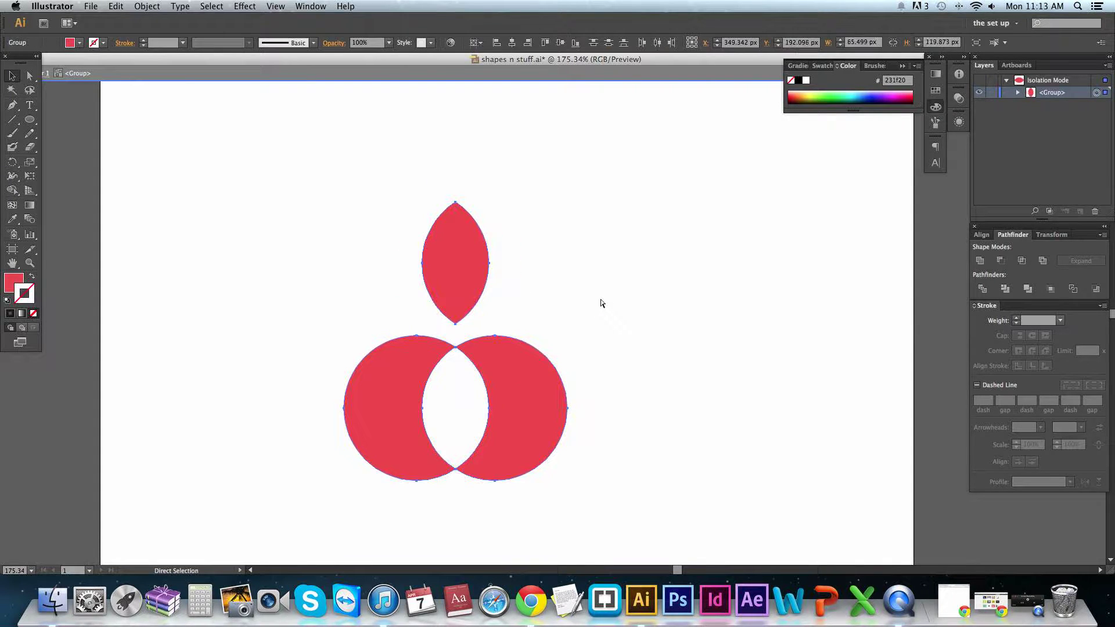
key(v)
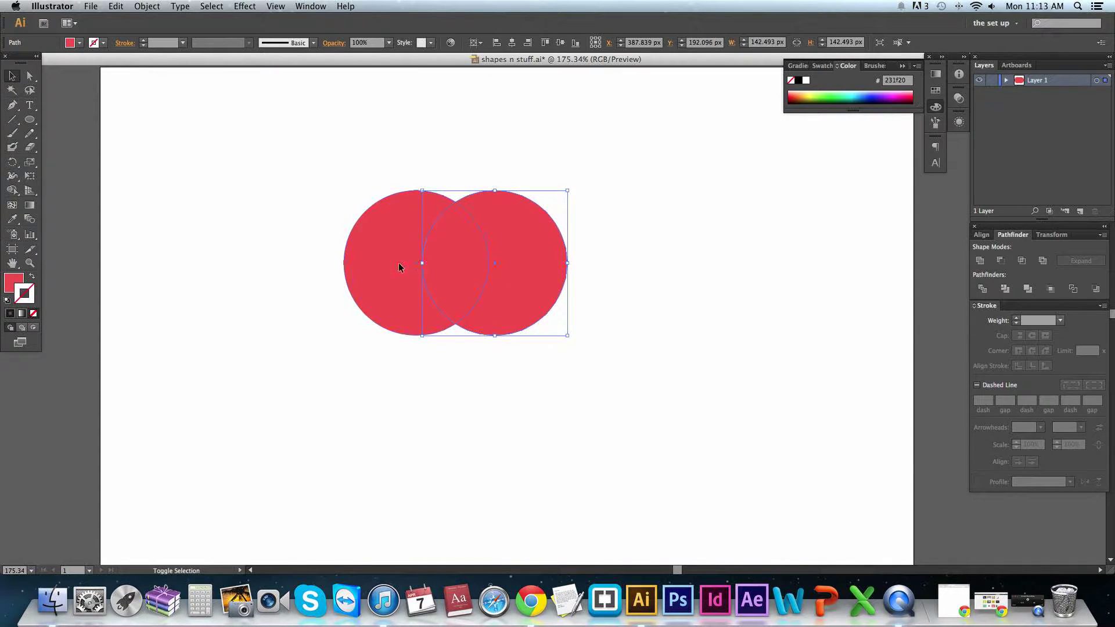
click(259, 259)
click(410, 250)
shift+click(358, 244)
click(247, 240)
click(536, 259)
key(Delete)
click(430, 300)
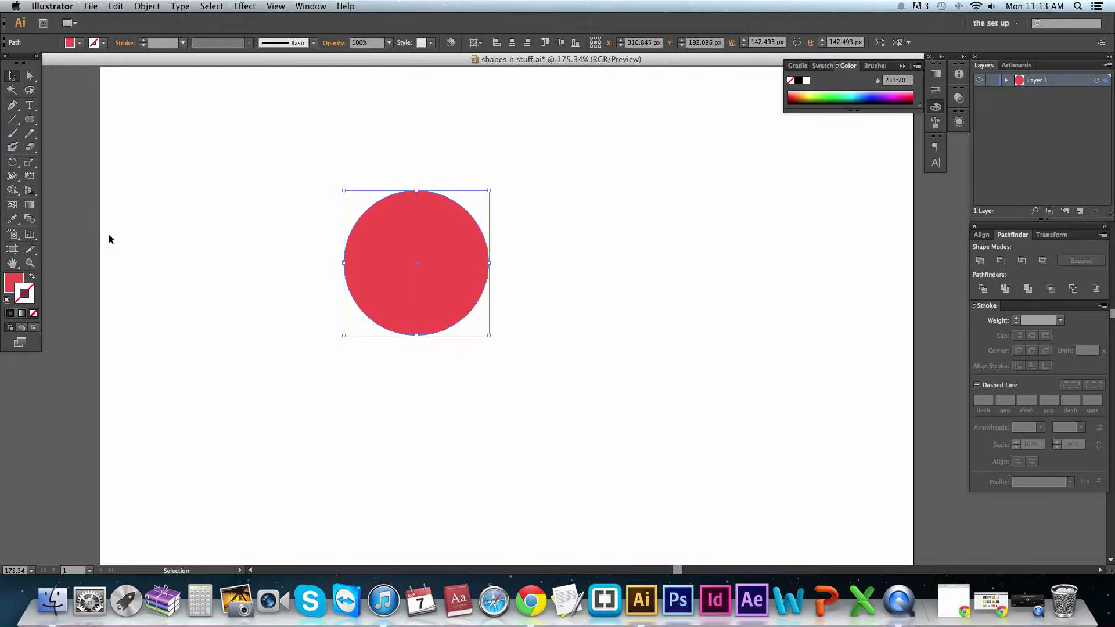
drag(29, 76, 85, 95)
click(14, 76)
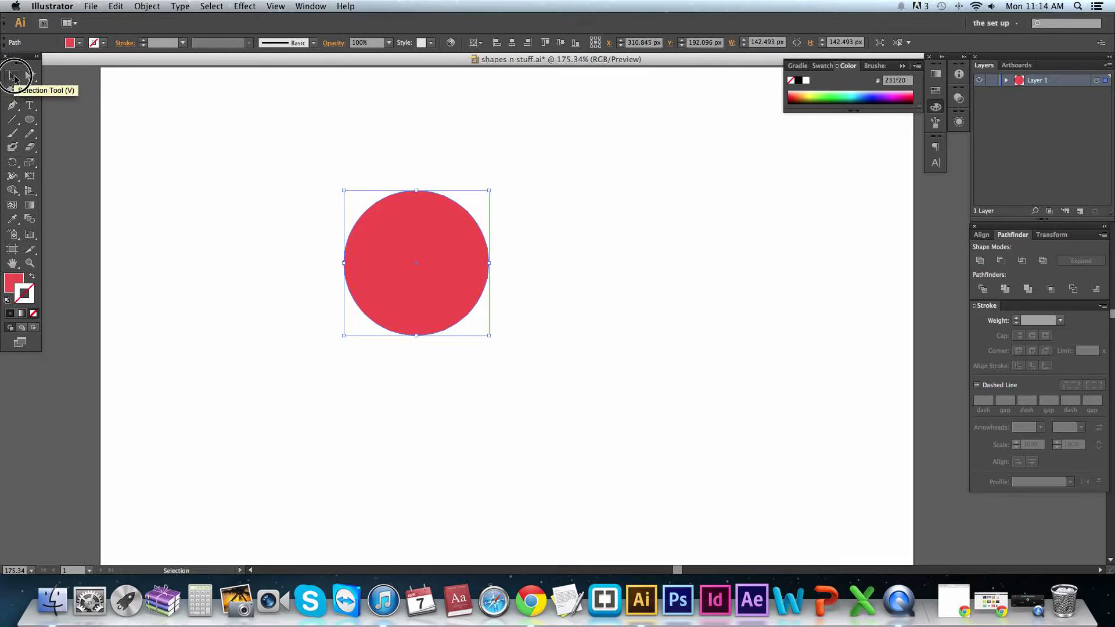
- Convert the circle's bottom anchor to a corner and drag it down into a point
drag(14, 105, 123, 150)
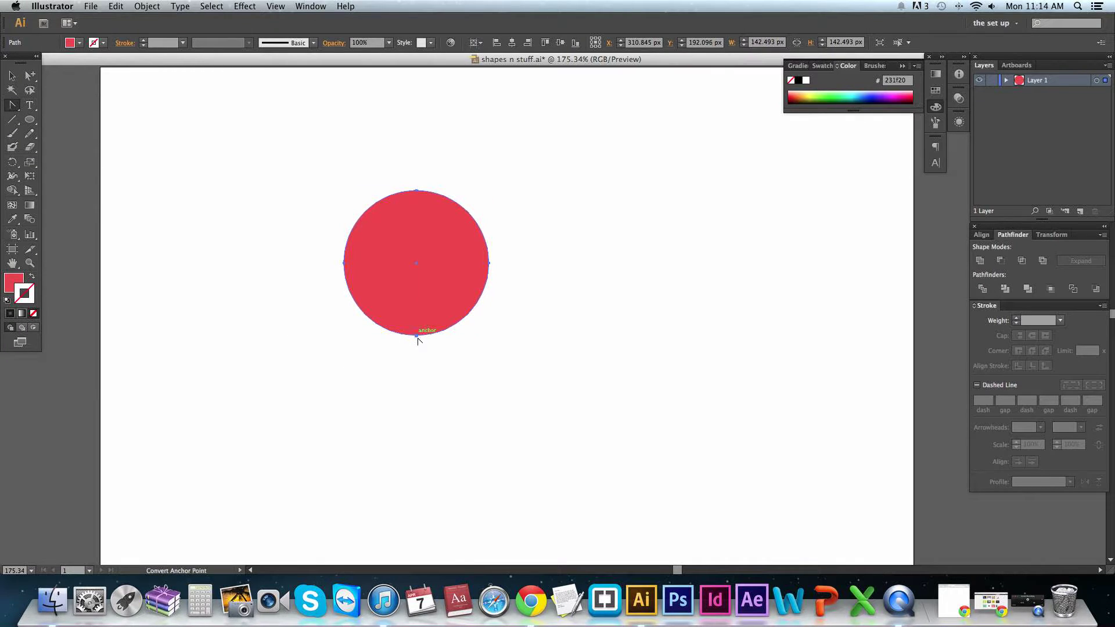
click(417, 335)
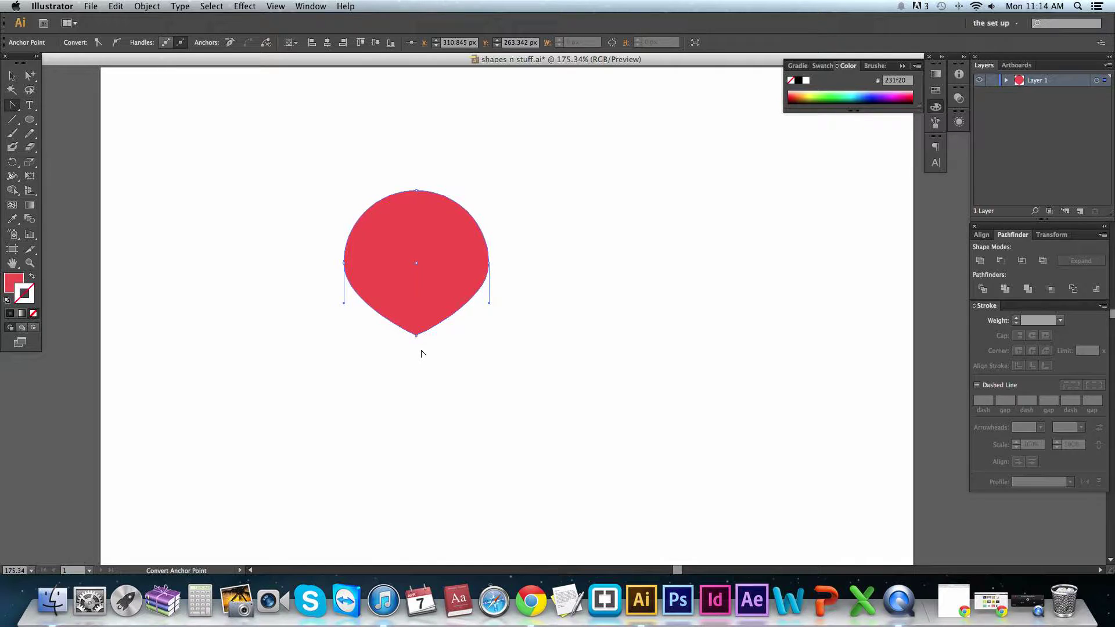
key(a)
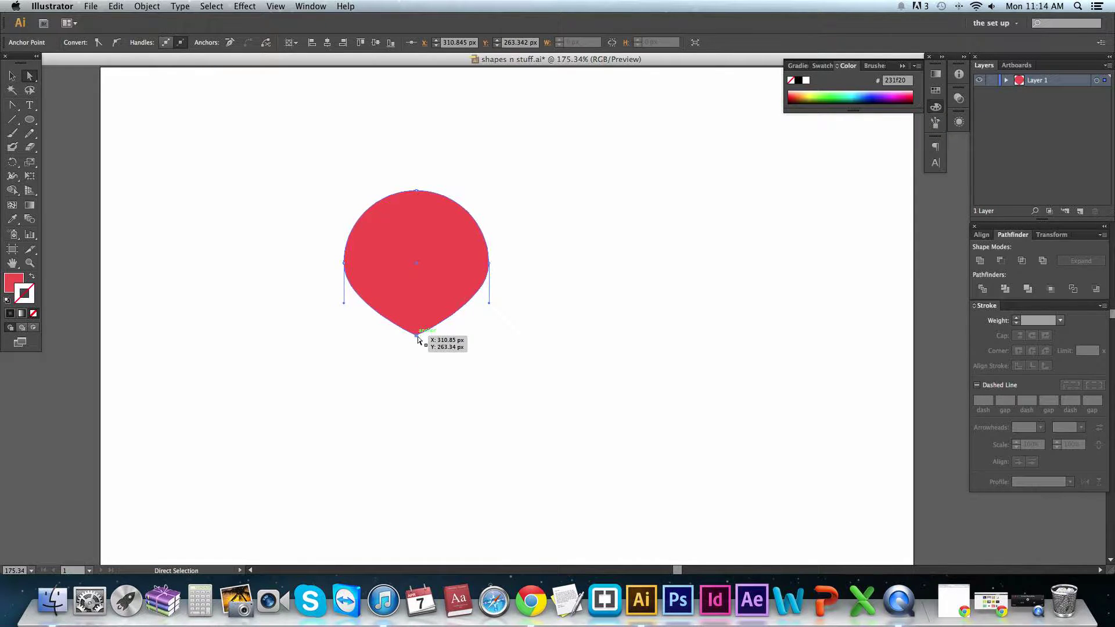
drag(417, 337, 416, 381)
- Select the drop-pin, rotate it upside down, then rotate it back to point downward
click(12, 77)
click(205, 155)
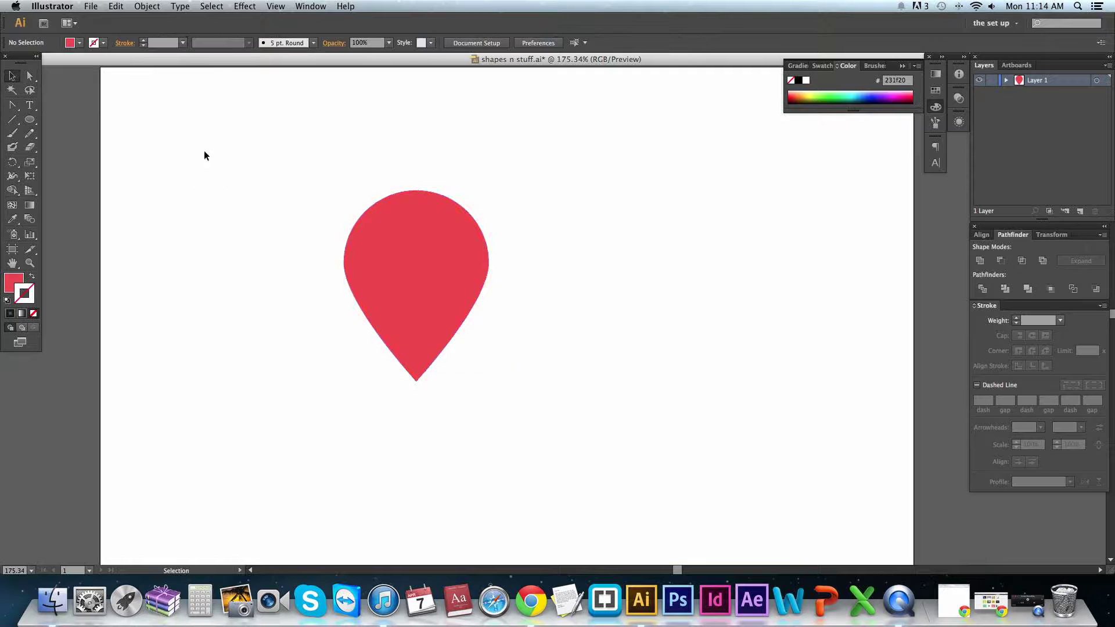
click(403, 259)
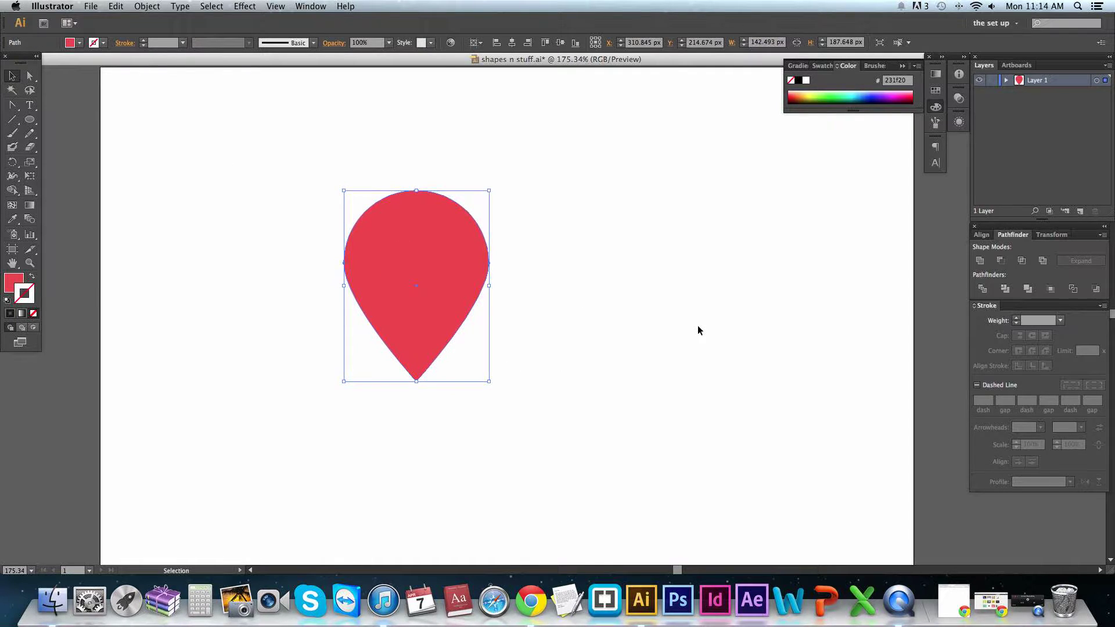
click(698, 327)
click(483, 270)
drag(493, 182, 396, 378)
click(615, 319)
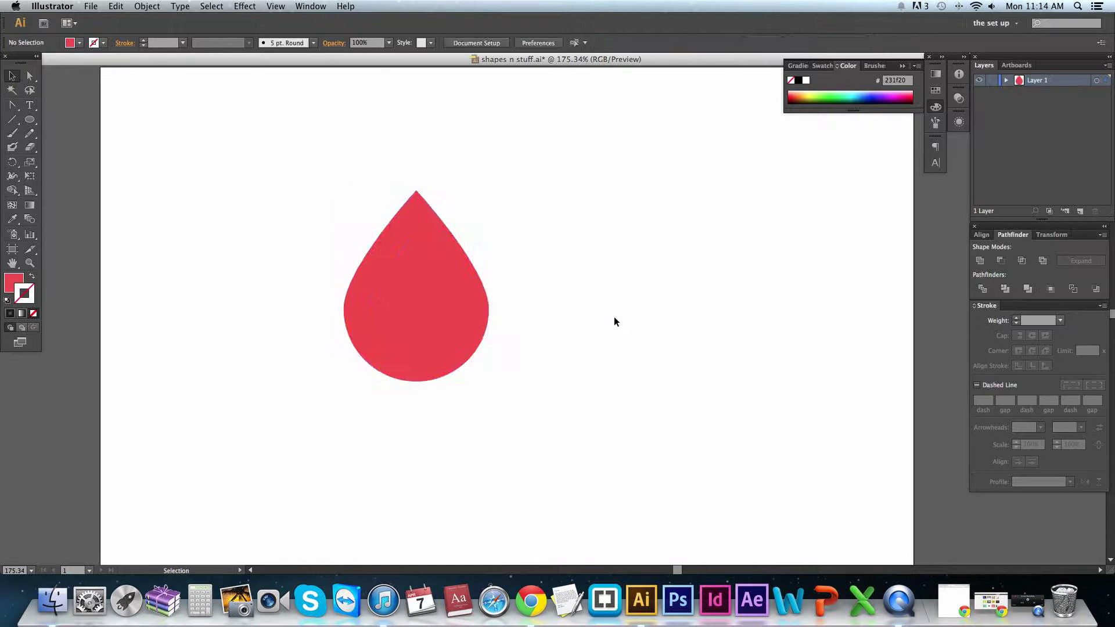
click(423, 275)
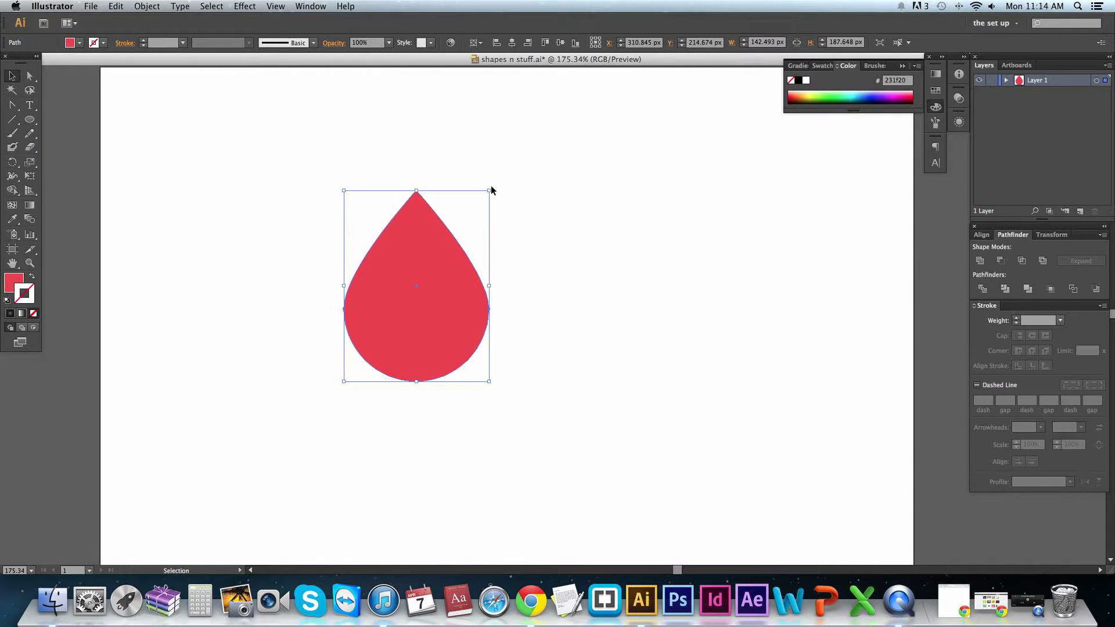
drag(493, 181, 391, 354)
- Tilt the drop-pin slightly so its point leans right, and keep it selected
key(shift+super+a)
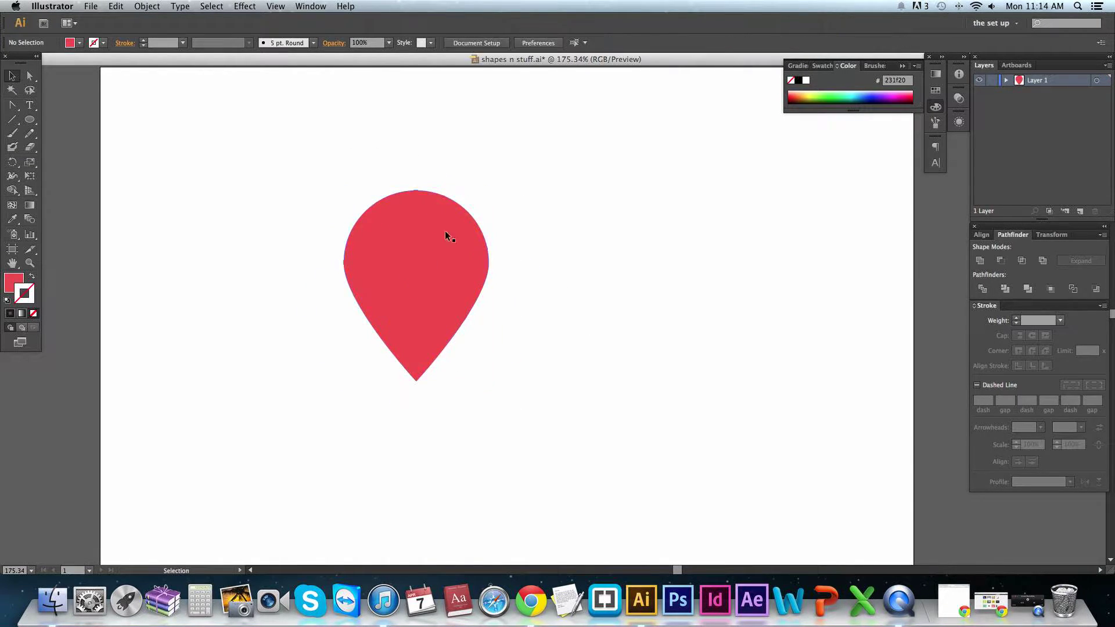
click(468, 260)
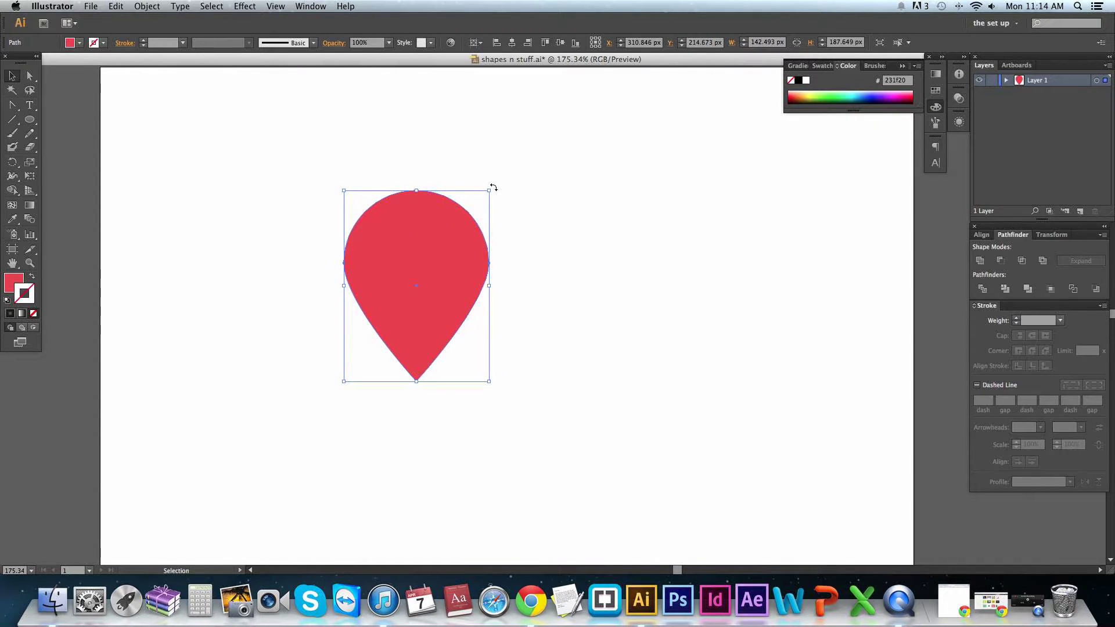
drag(493, 187, 454, 173)
click(535, 239)
click(407, 273)
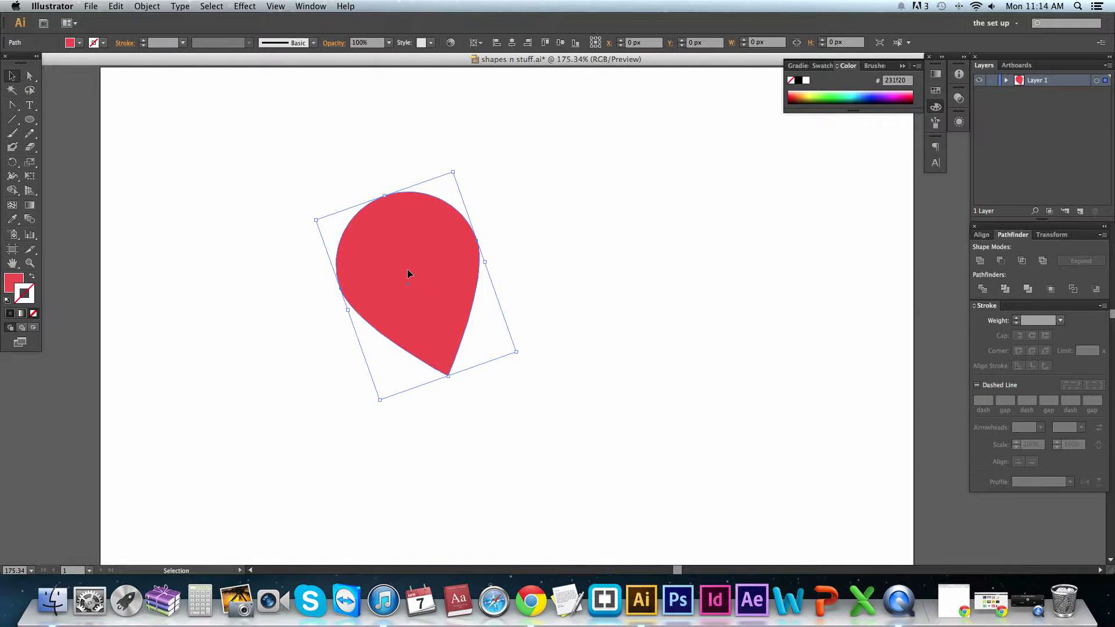
click(146, 7)
- Make a reflected copy of the teardrop and move it right to form a heart
mouse_move(180, 26)
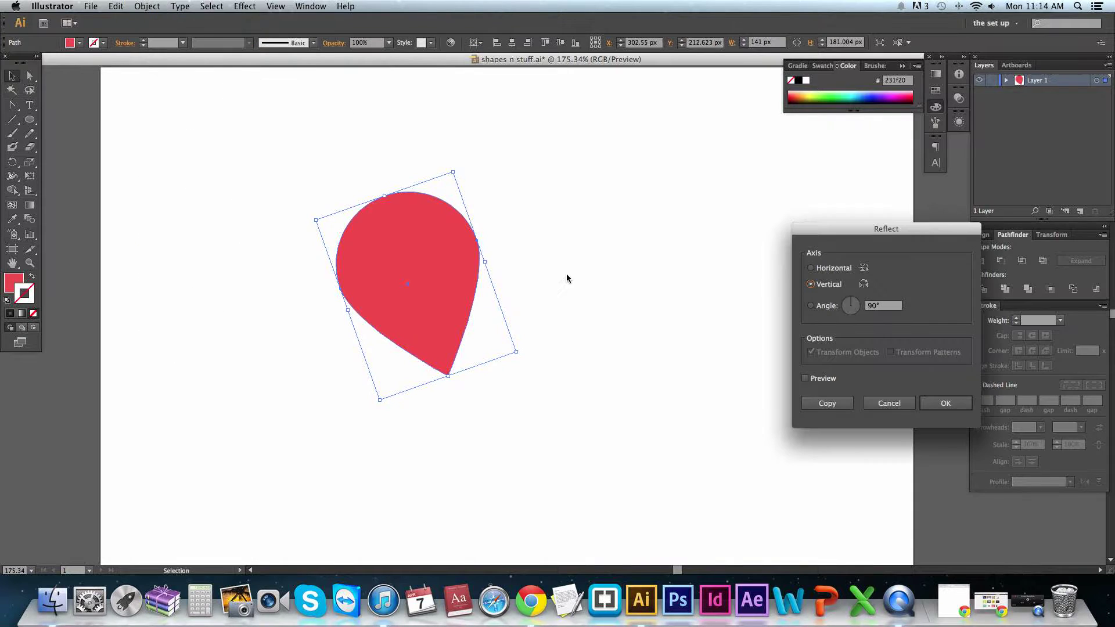
click(827, 403)
click(314, 206)
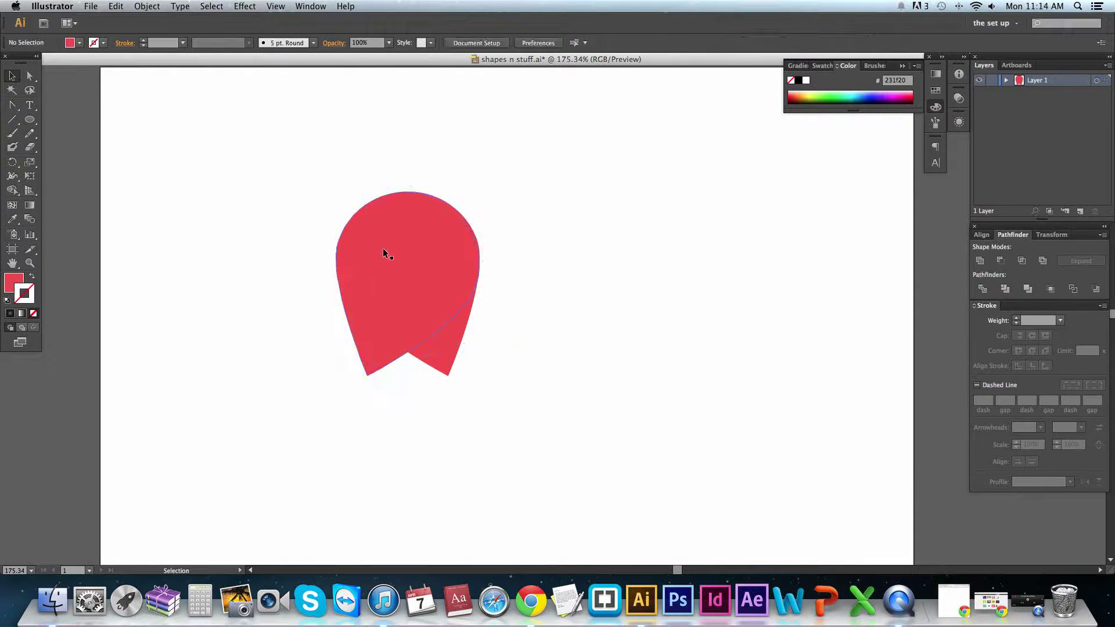
click(376, 259)
drag(375, 262, 447, 261)
shift+click(381, 319)
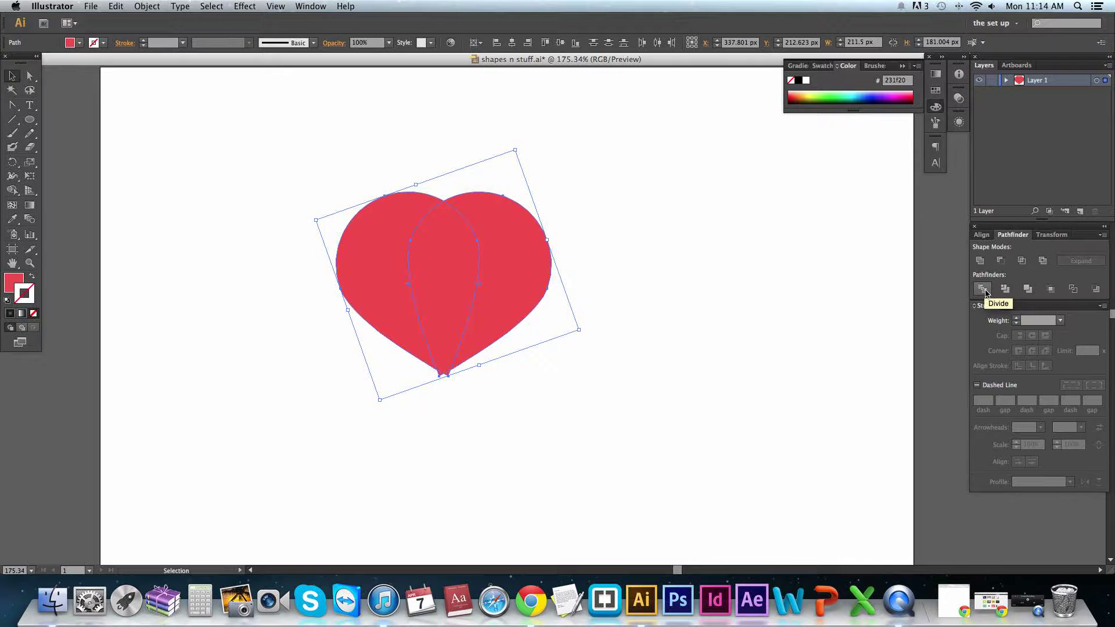
- Divide the two halves with Pathfinder and delete the small bottom sliver
click(311, 6)
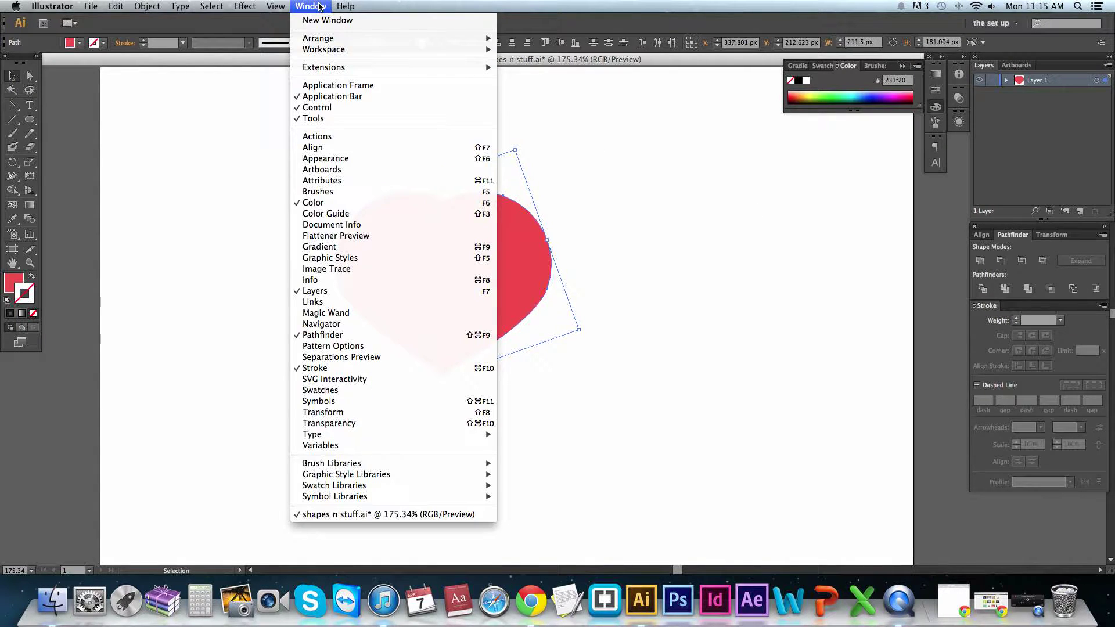
click(340, 337)
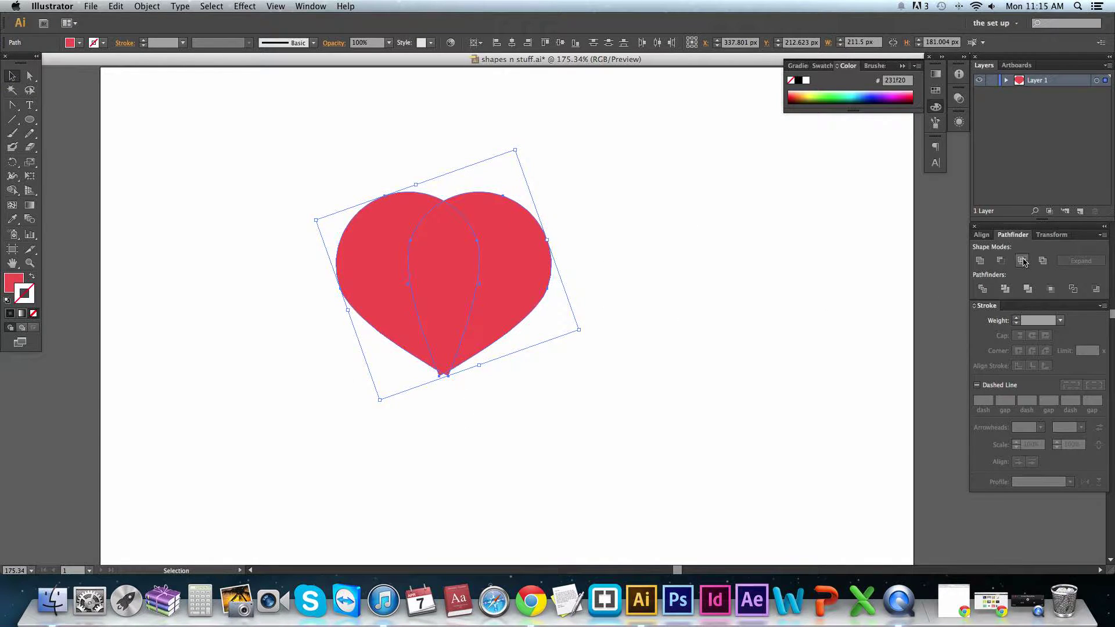
click(983, 289)
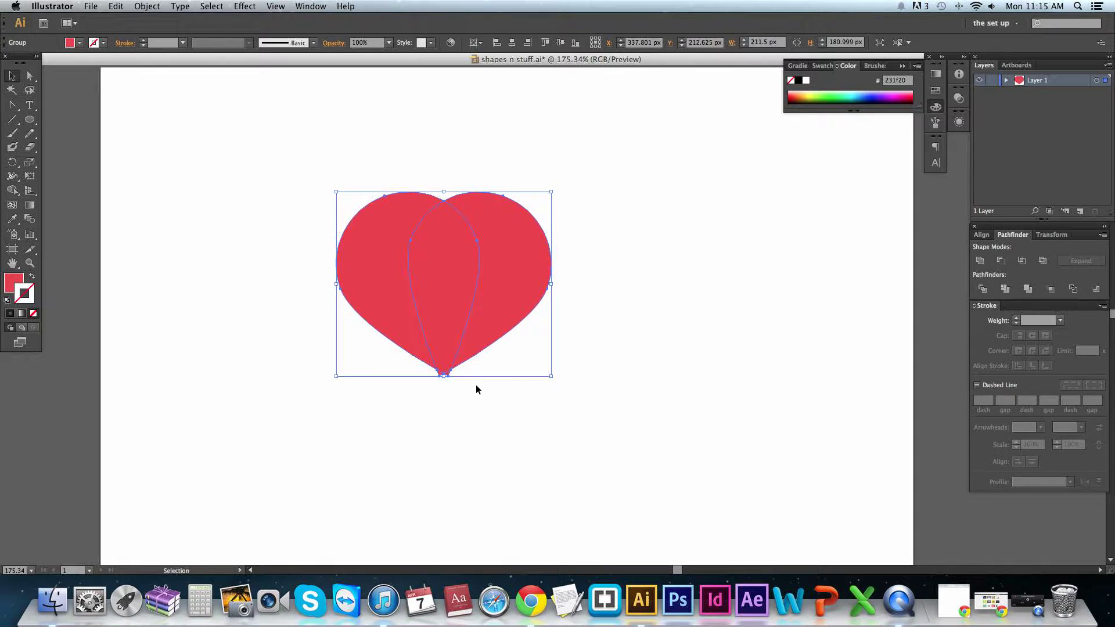
double_click(476, 339)
click(411, 346)
shift+click(453, 312)
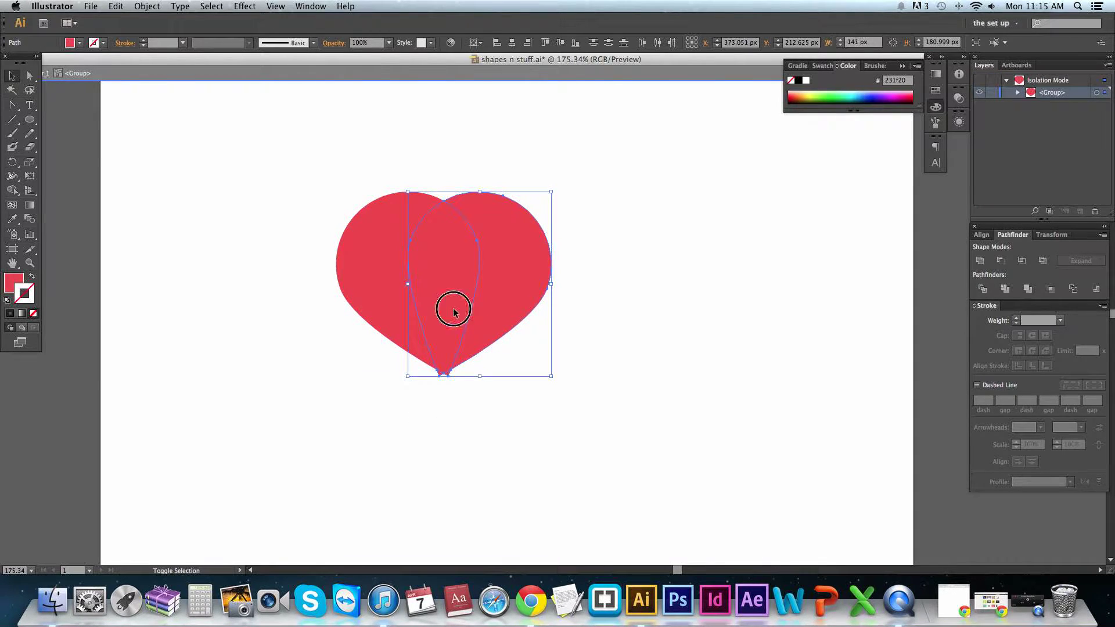
key(Delete)
- Unite the remaining heart pieces into one shape with Pathfinder
double_click(601, 365)
drag(581, 395, 295, 179)
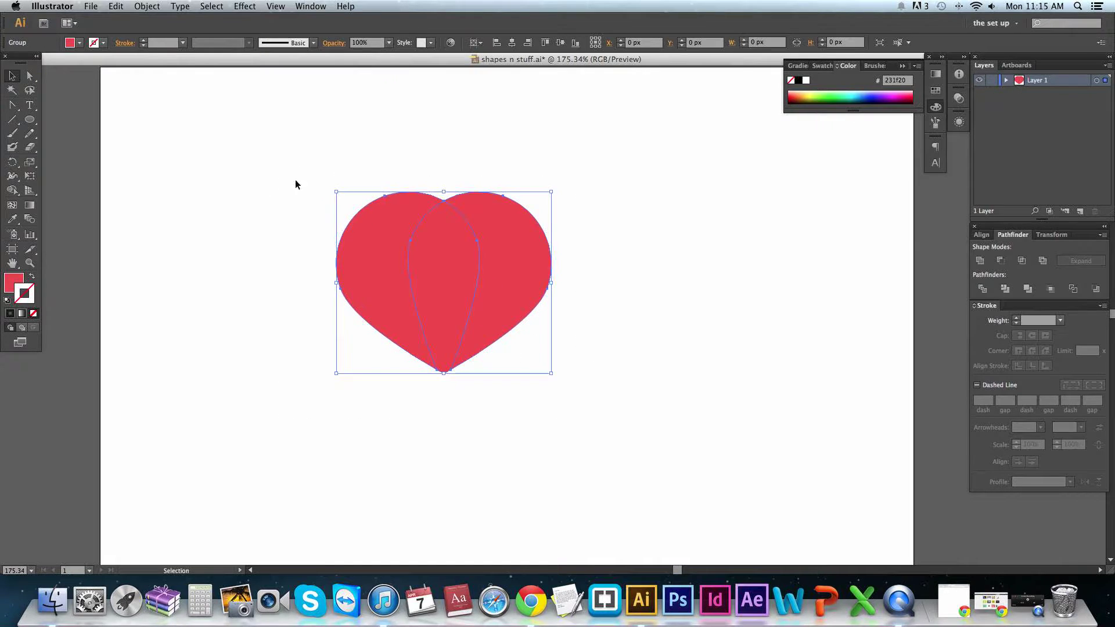
click(980, 260)
click(762, 274)
- Zoom out, drag the heart off the artboard to the upper left, and scale it down
alt+super+click(581, 288)
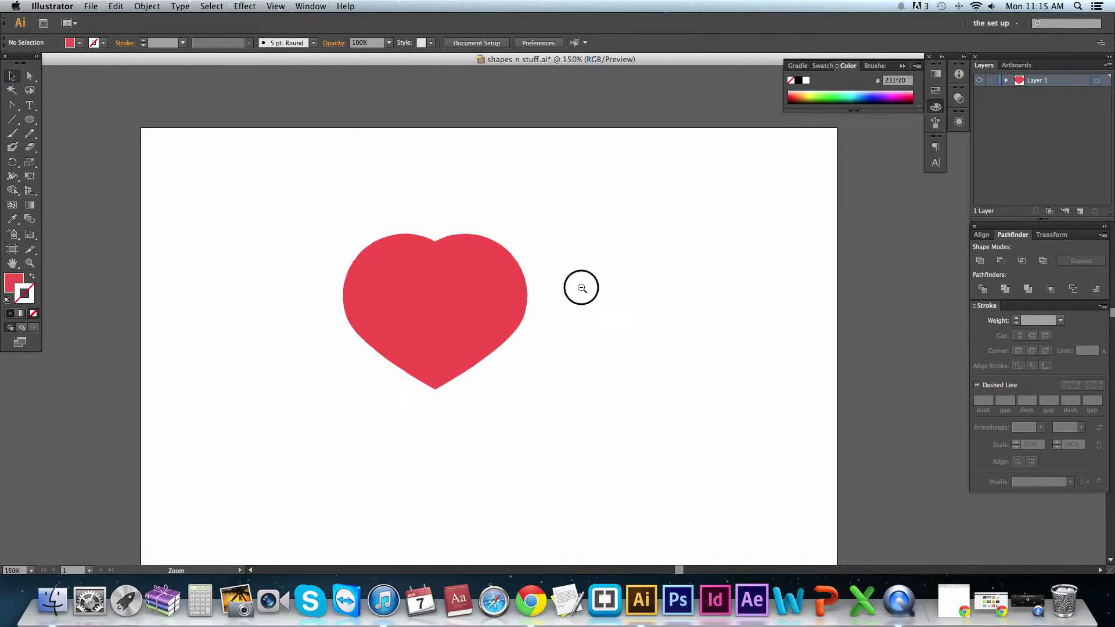
alt+super+click(582, 288)
drag(555, 281, 270, 260)
click(342, 268)
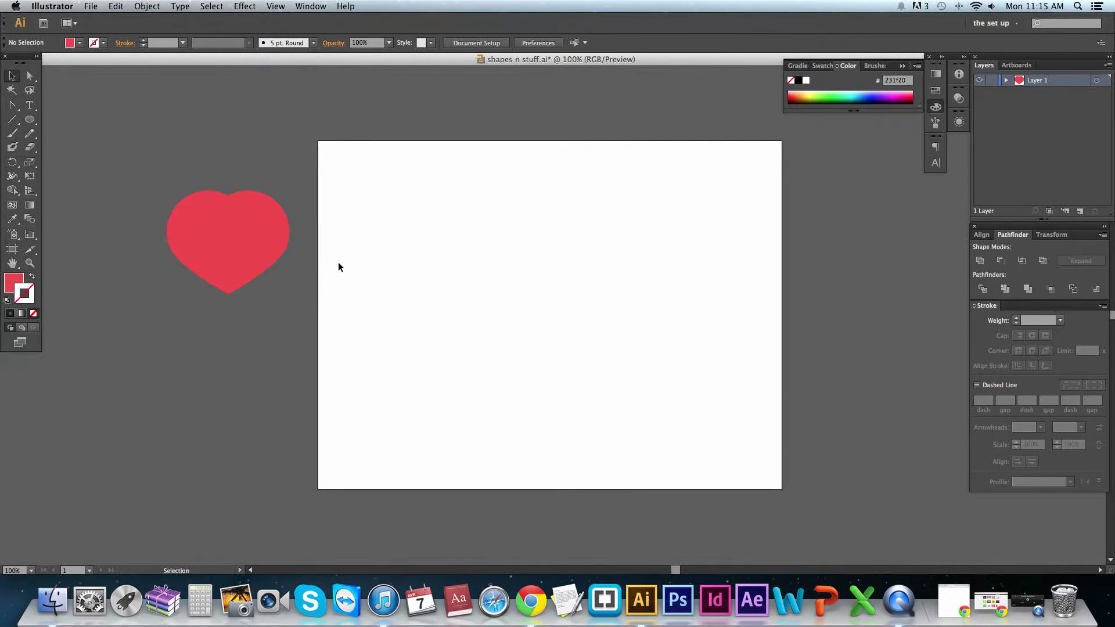
click(213, 208)
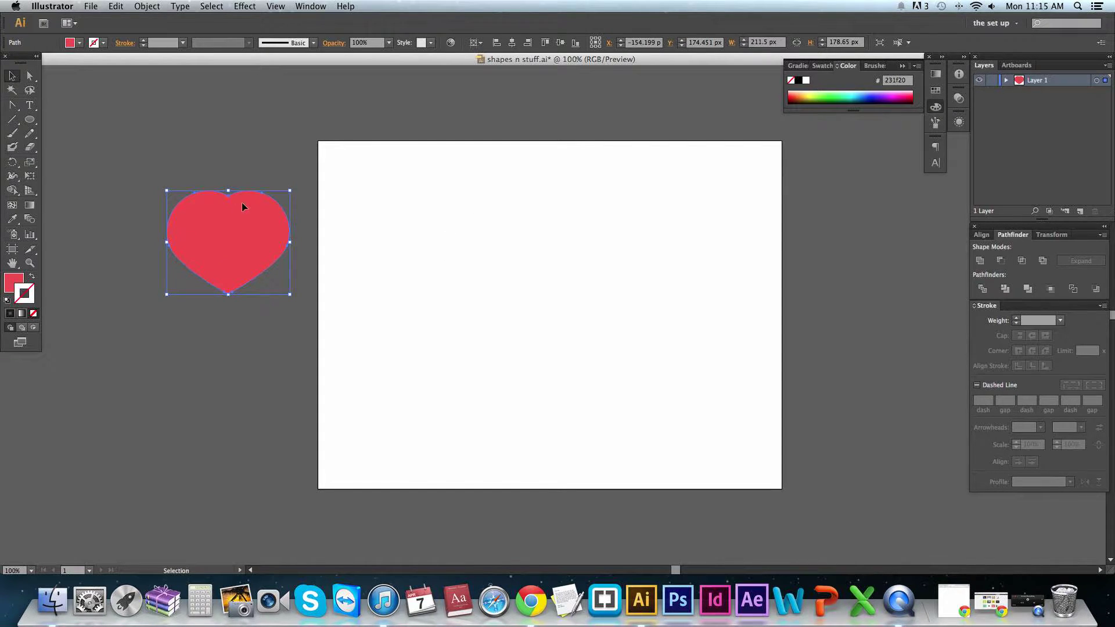
click(249, 313)
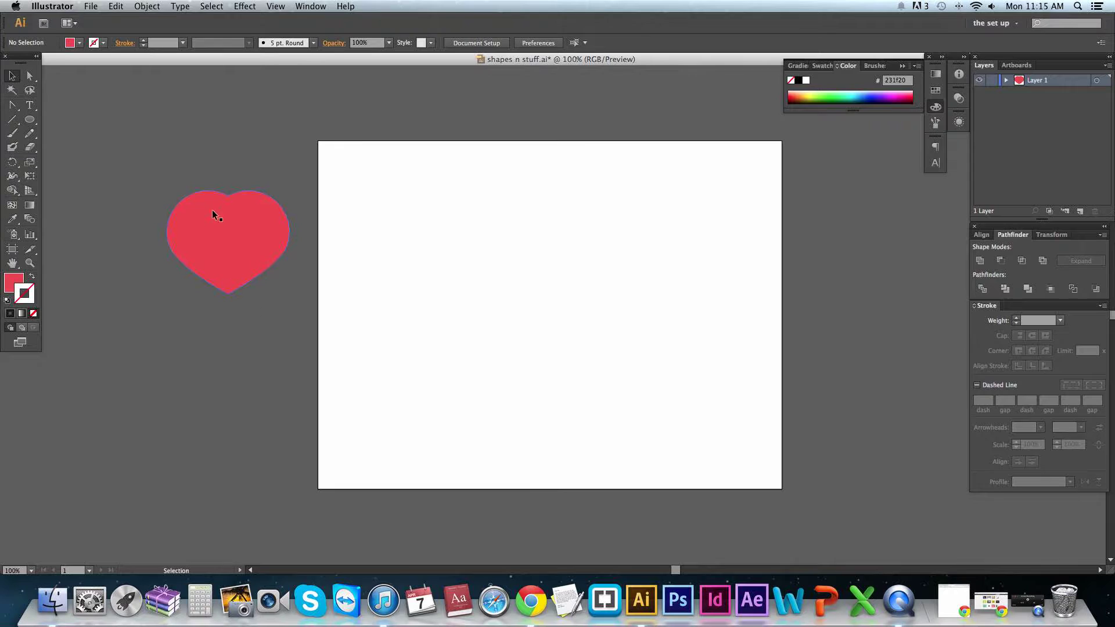
click(280, 223)
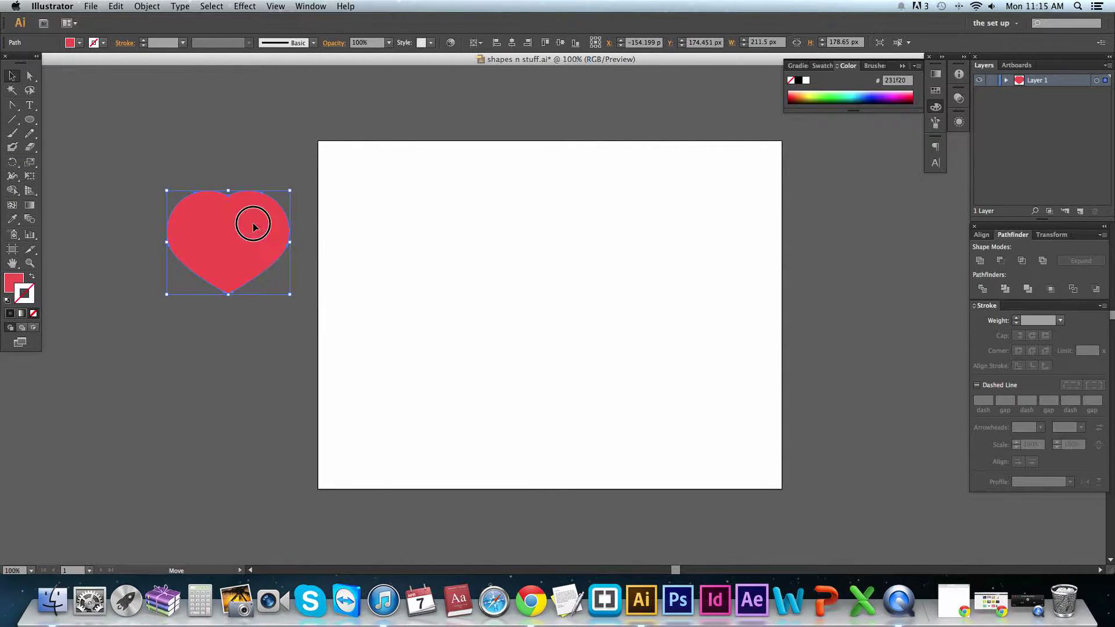
drag(252, 224, 194, 157)
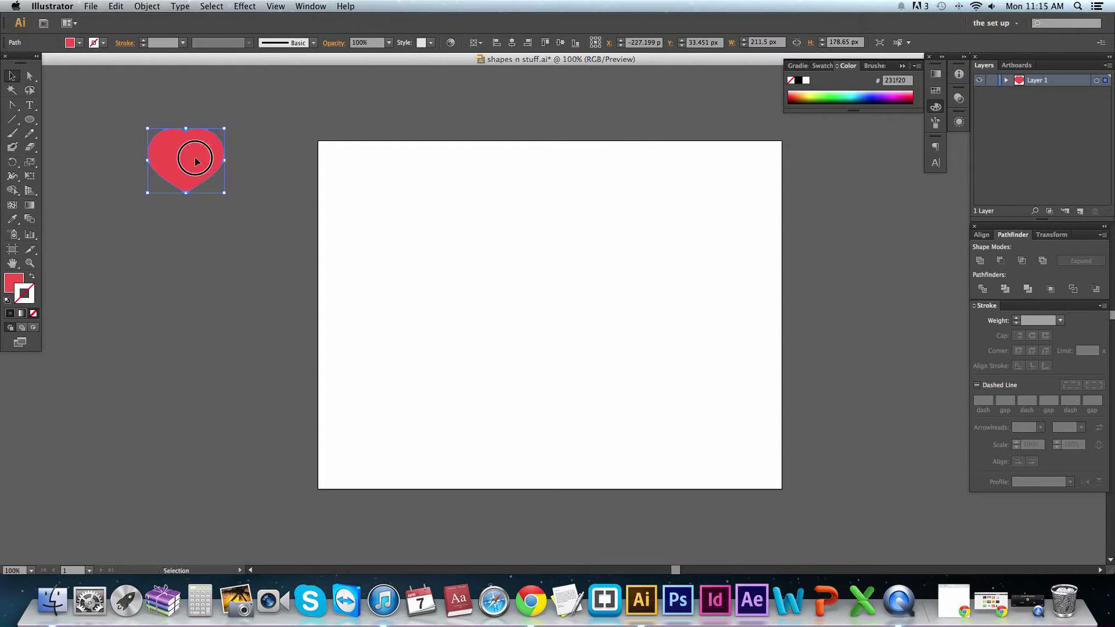
click(266, 169)
drag(26, 122, 93, 133)
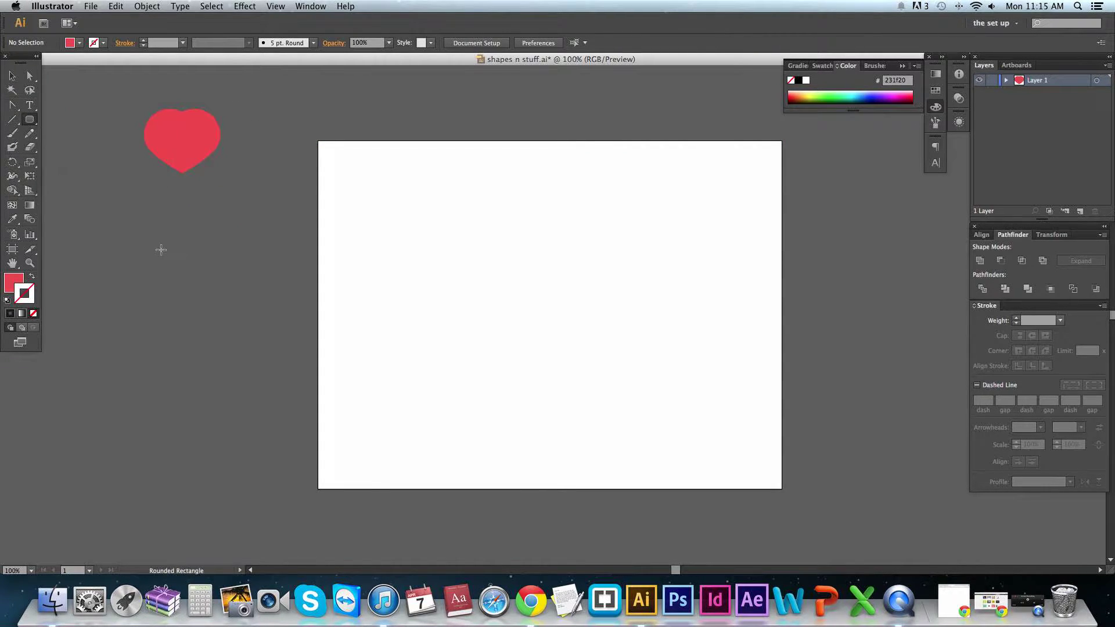
- Draw a red rounded bar, tilt it about 27°, and add a reflected copy
drag(161, 251, 199, 366)
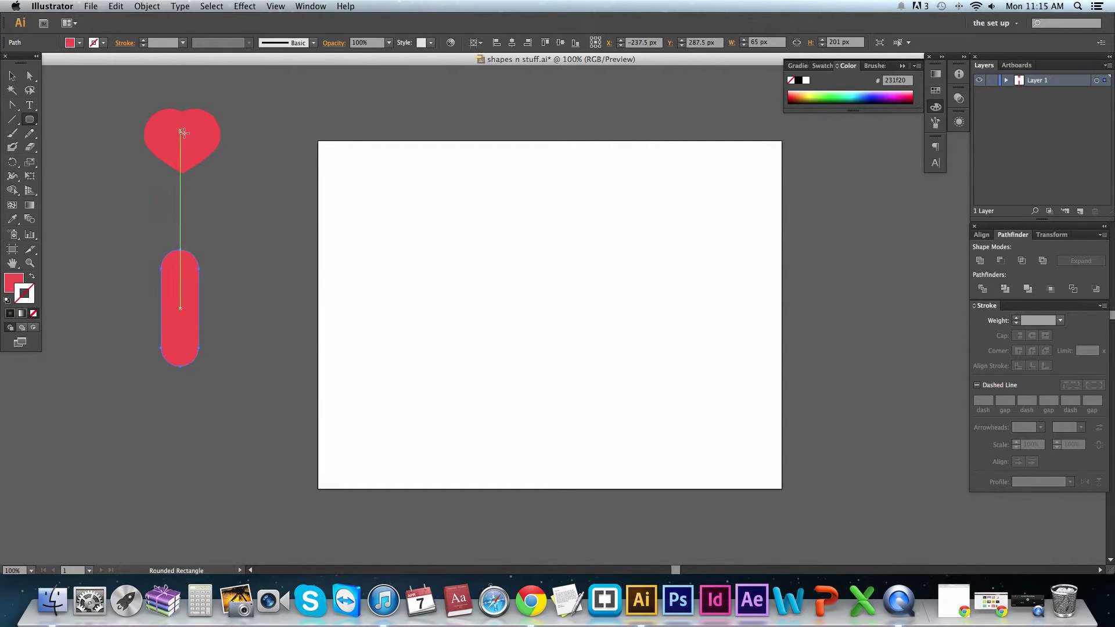
key(v)
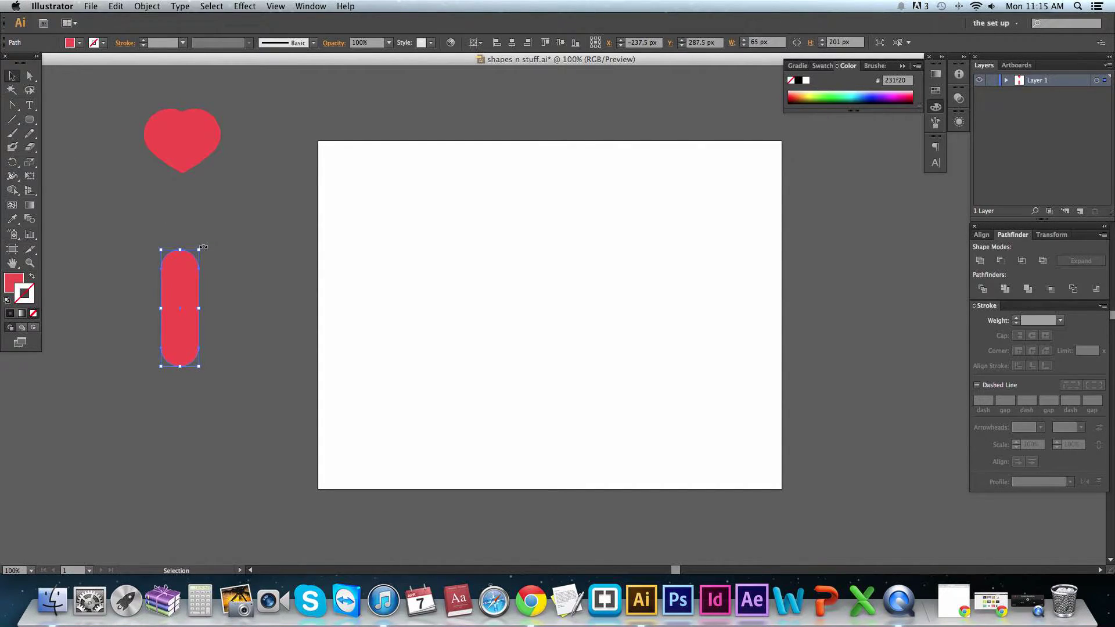
drag(203, 246, 172, 243)
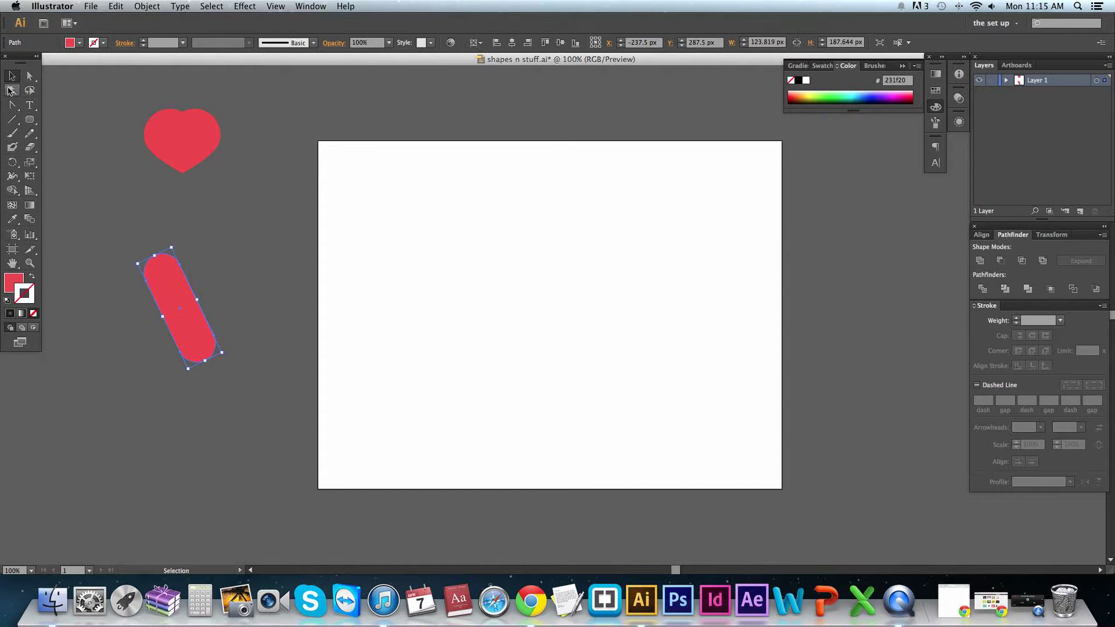
click(148, 7)
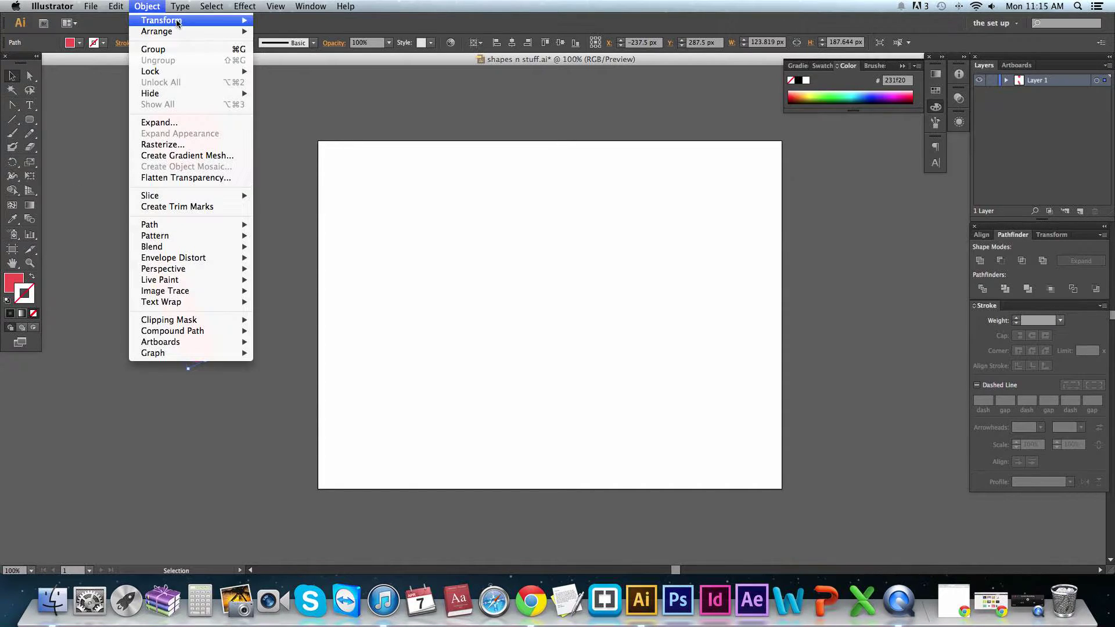
mouse_move(178, 21)
click(319, 67)
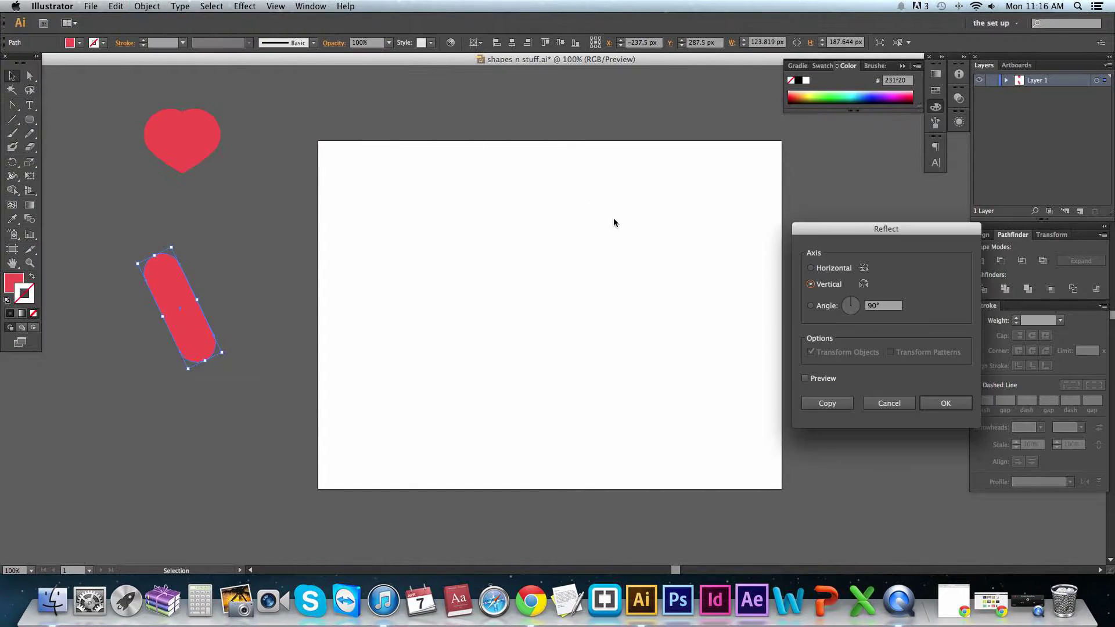
click(828, 404)
- Delete the front copy and rotate the remaining bar about 20° further counter-clockwise
shift+click(210, 277)
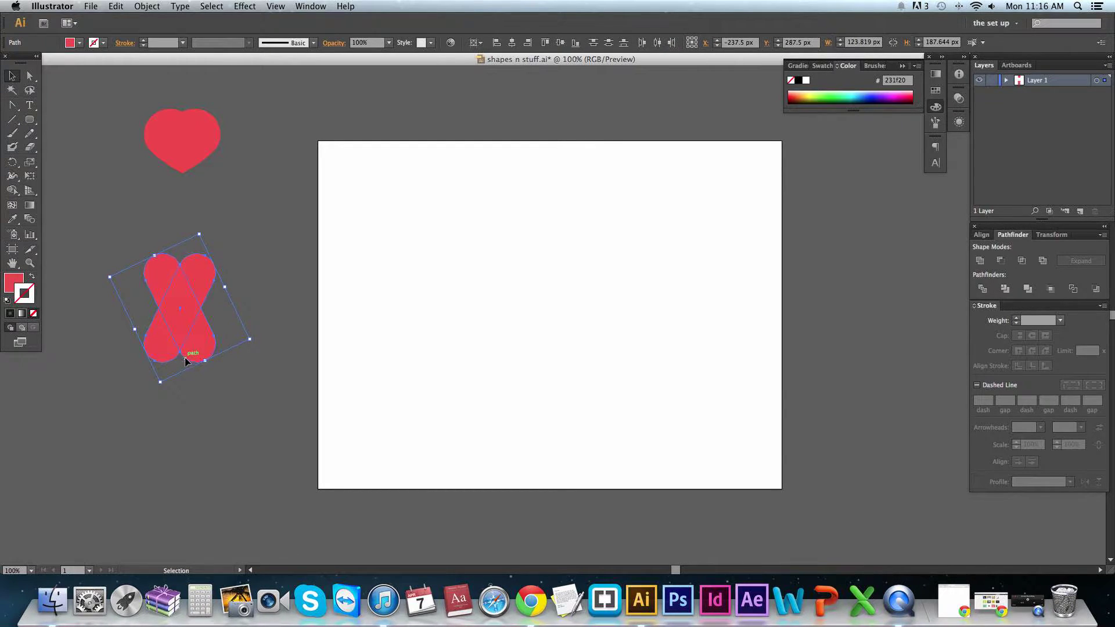
click(216, 269)
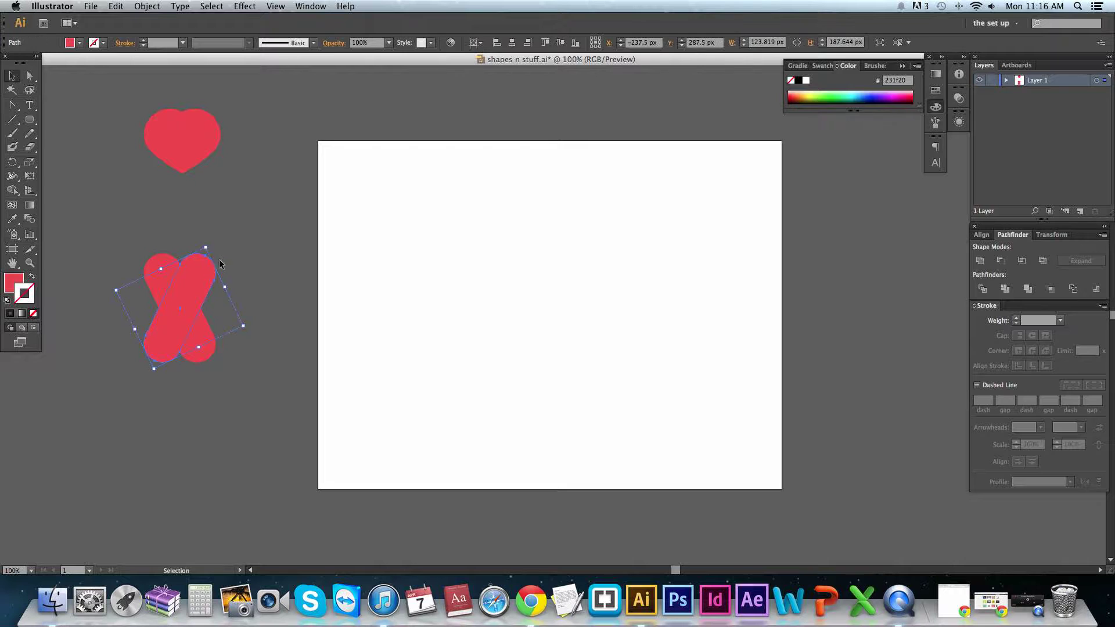
key(Delete)
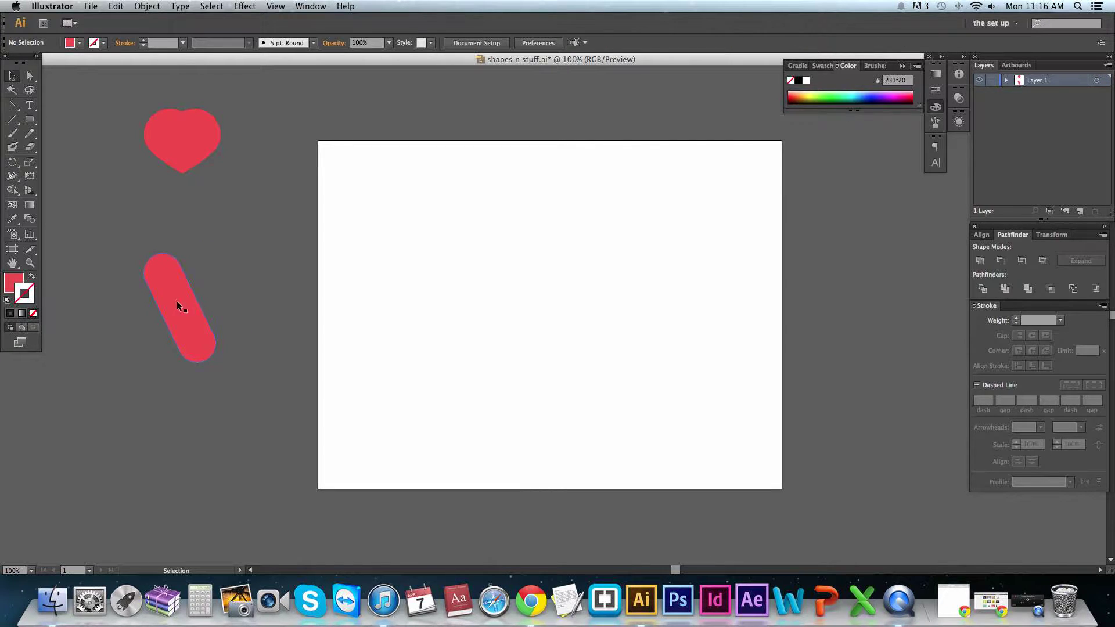
click(176, 302)
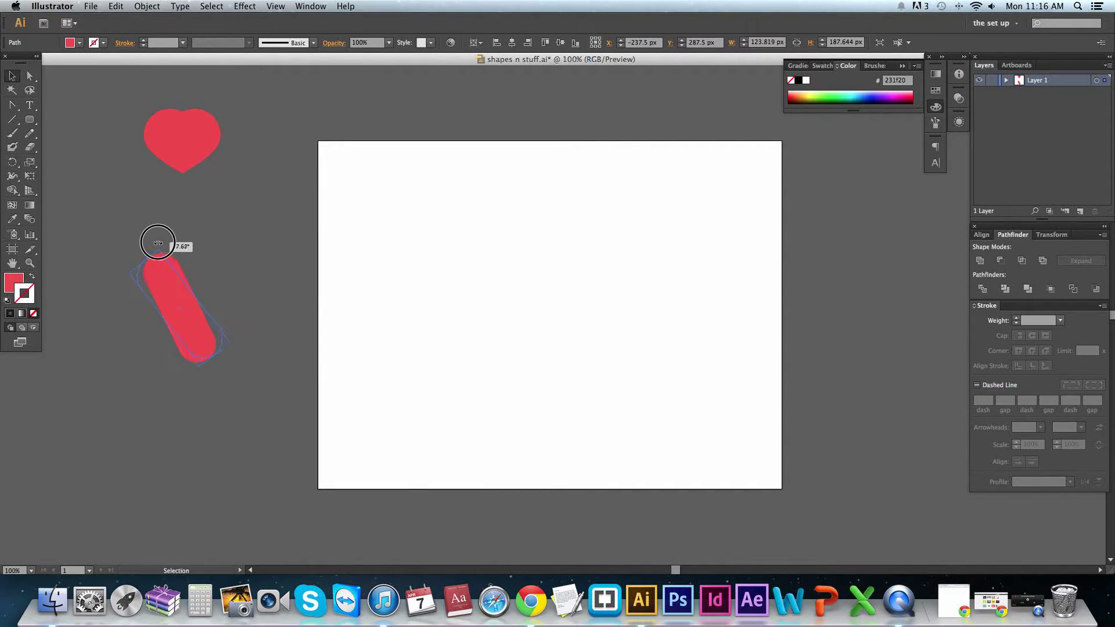
drag(167, 248, 150, 256)
click(189, 241)
click(164, 273)
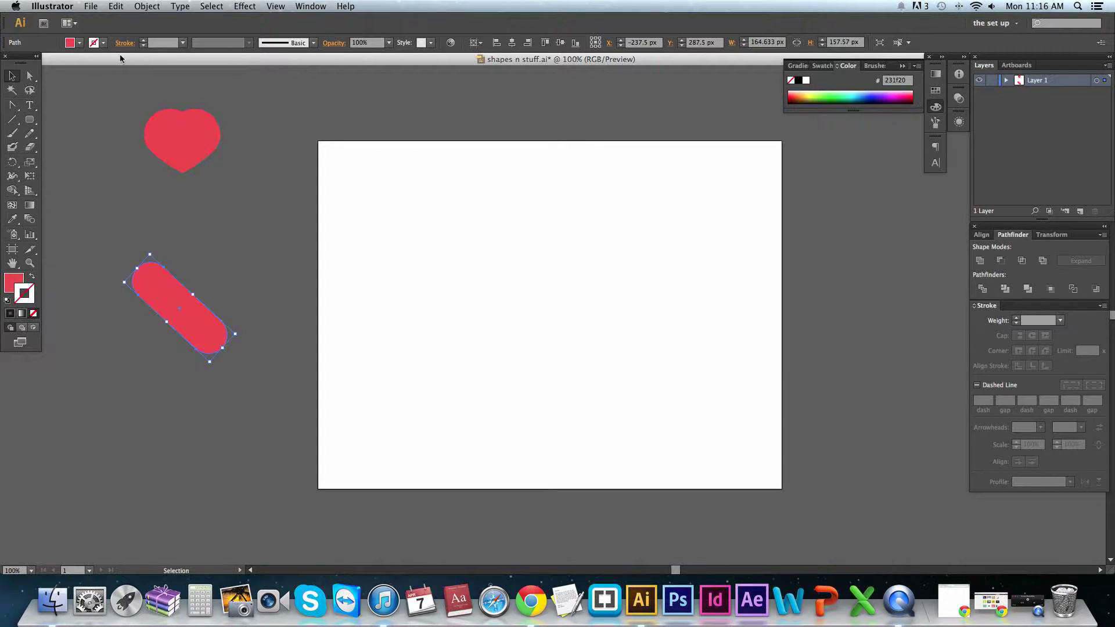
- Add a reflected copy of the bar so the two cross into an X
click(147, 6)
mouse_move(165, 21)
click(322, 64)
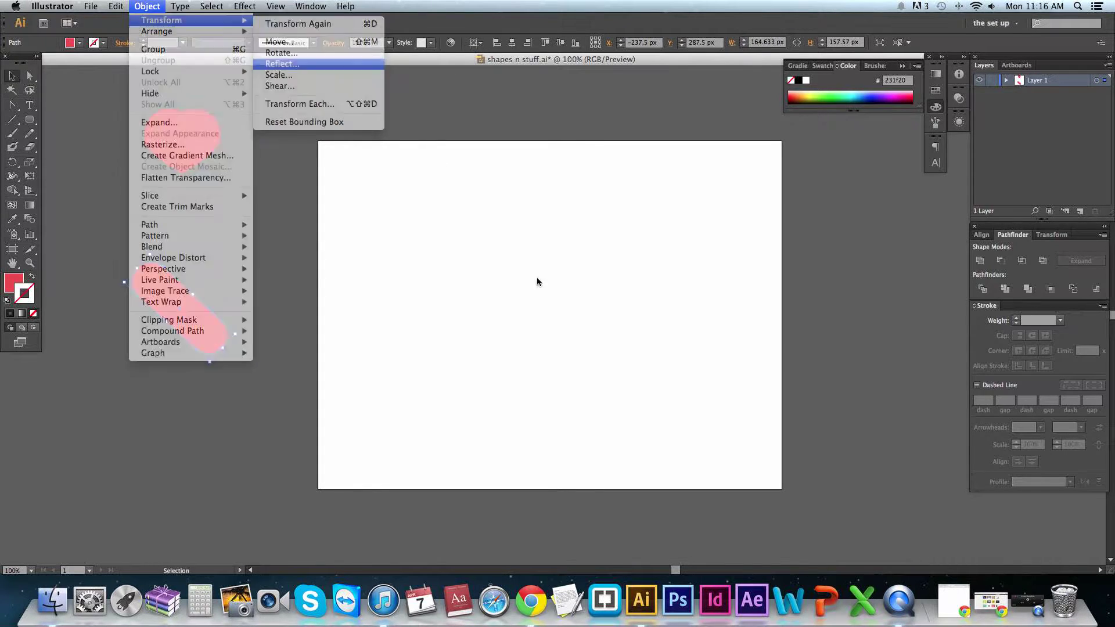
click(825, 407)
click(244, 271)
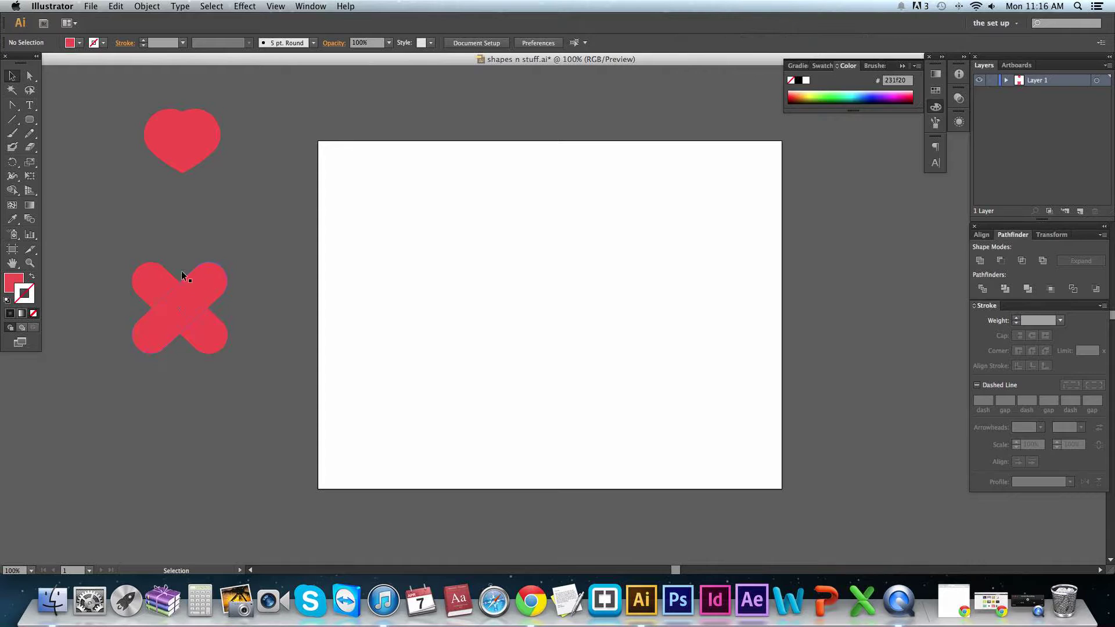
- Slide one bar left, divide the chevron and delete both arm pieces to leave a heart
drag(210, 282, 174, 283)
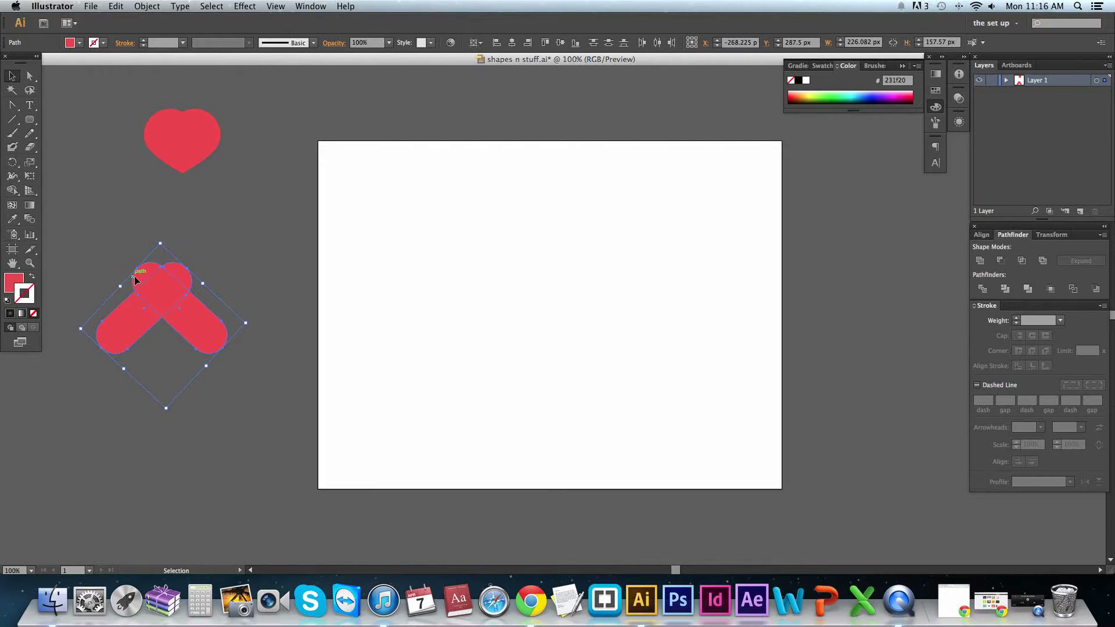
click(982, 289)
double_click(185, 320)
click(138, 319)
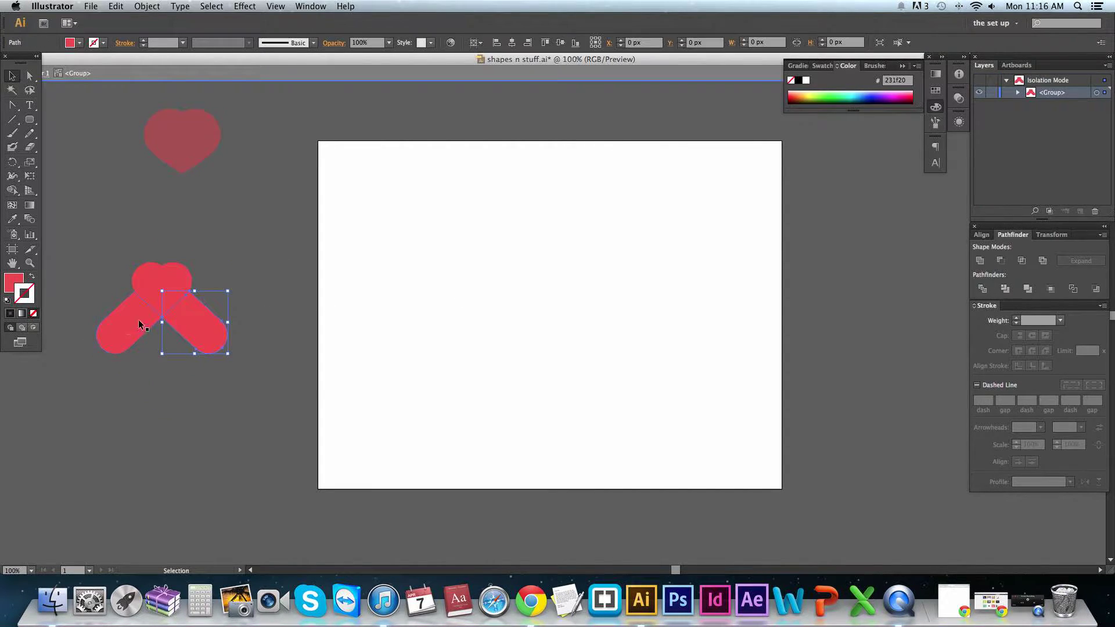
shift+click(186, 334)
key(Delete)
double_click(222, 331)
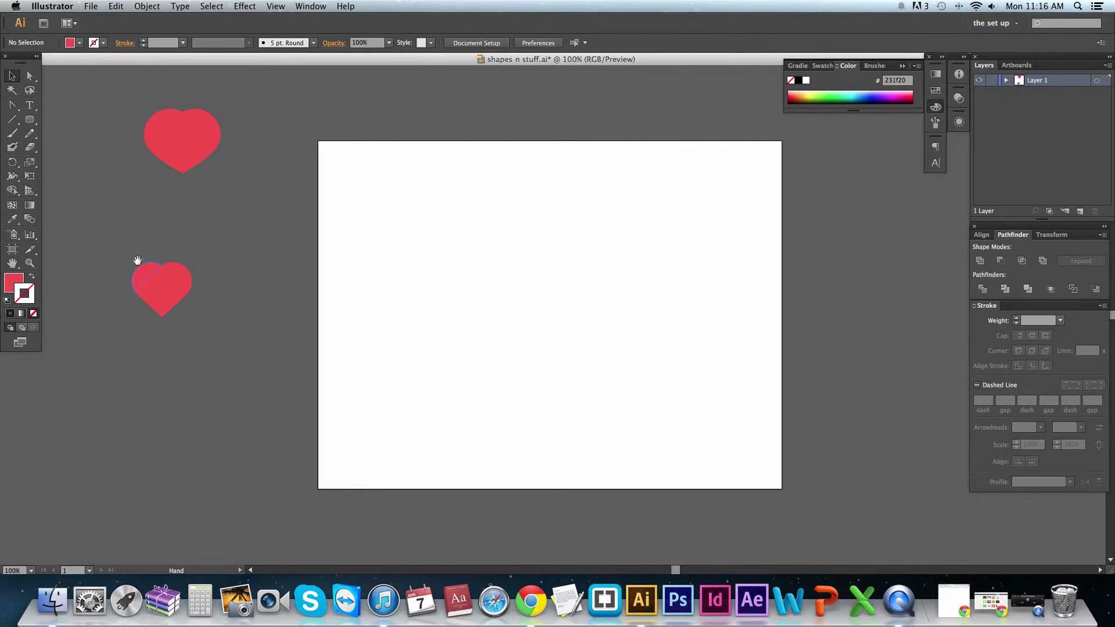
- Zoom in on the new heart and select all of its pieces
drag(137, 256, 235, 323)
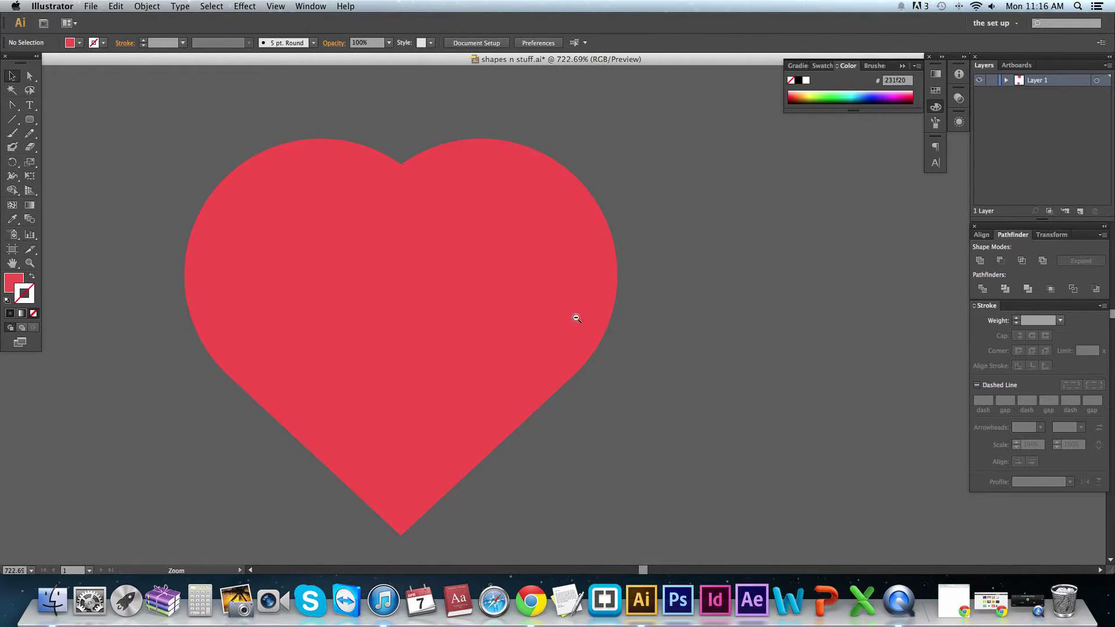
scroll(575, 316, down, 4)
drag(546, 375, 394, 238)
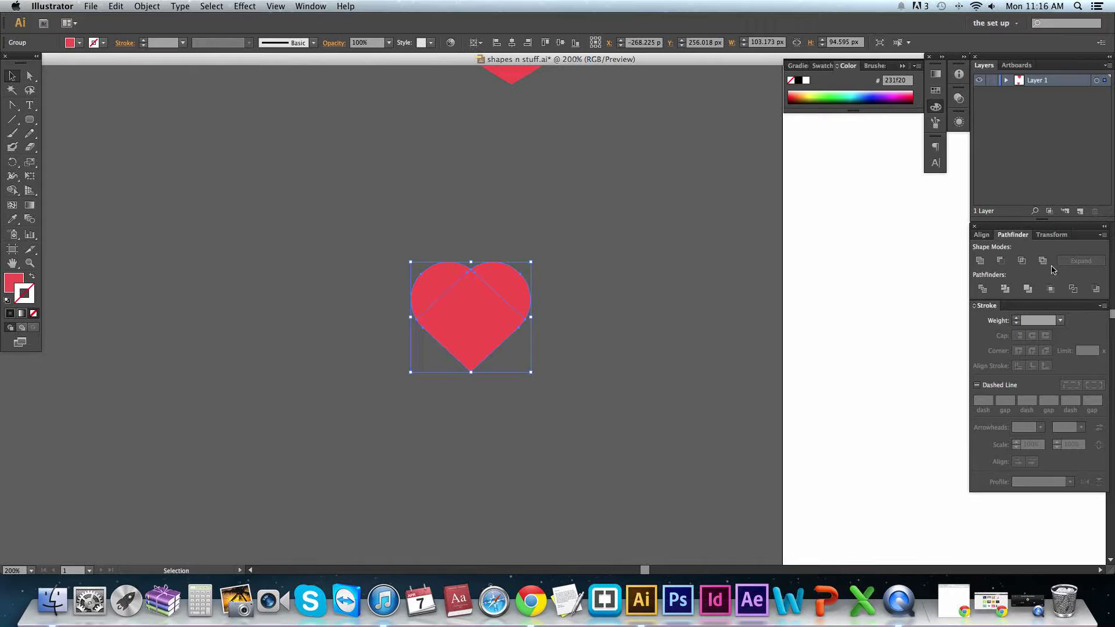
- Zoom in on the lower heart, isolate its group and nudge the left diagonal piece inward
click(598, 259)
alt+click(563, 319)
alt+click(563, 319)
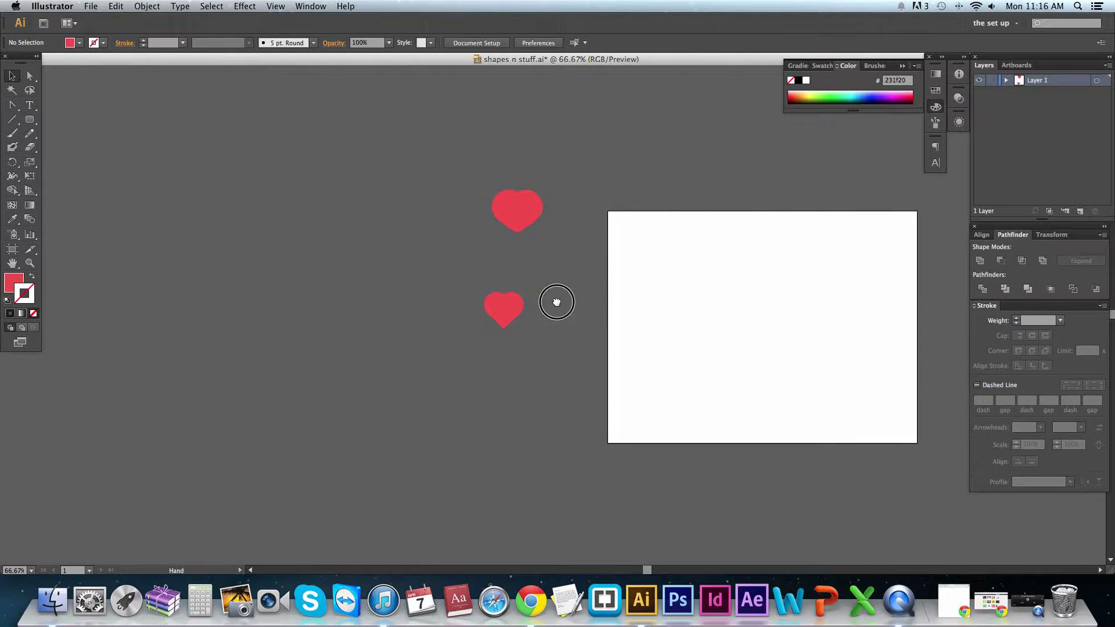
scroll(433, 289, right, 2)
drag(434, 289, 552, 349)
scroll(497, 291, up, 1)
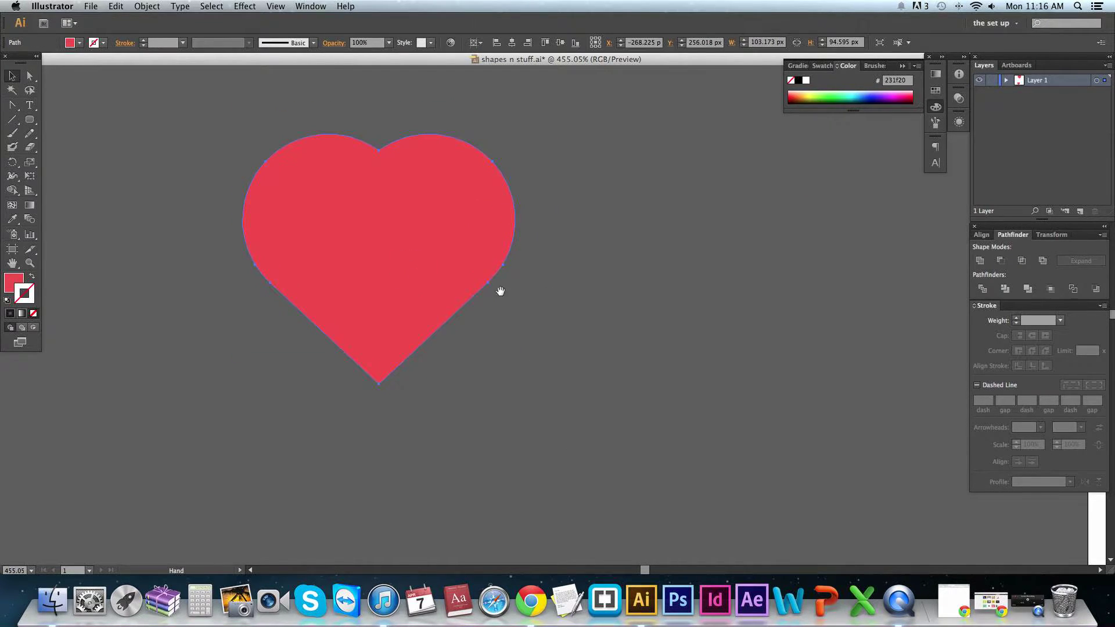
drag(498, 291, 573, 314)
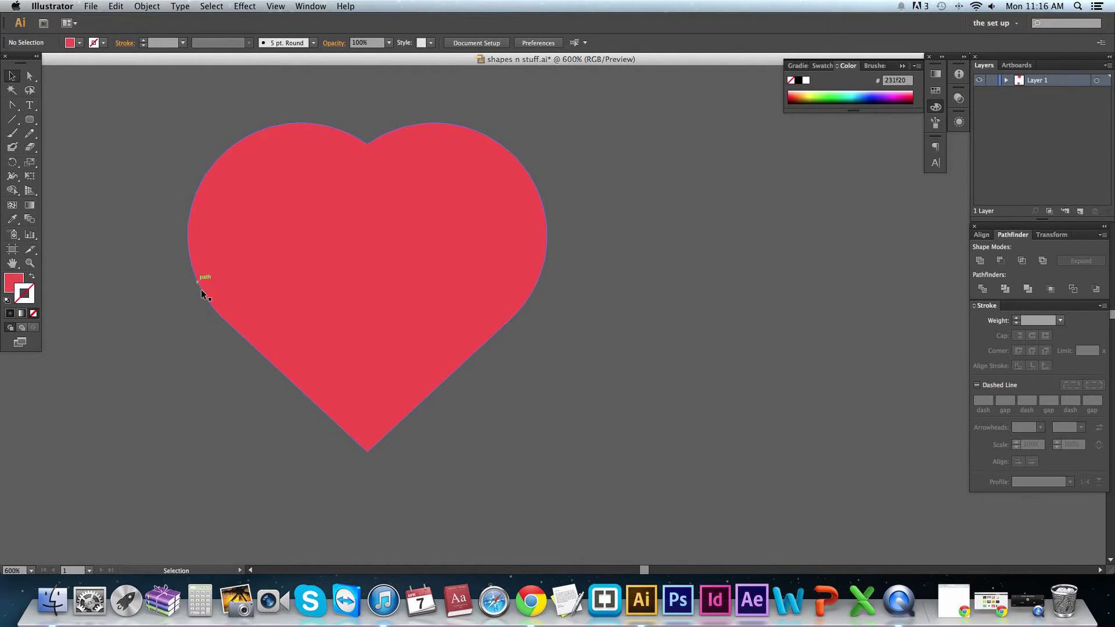
double_click(514, 368)
double_click(152, 259)
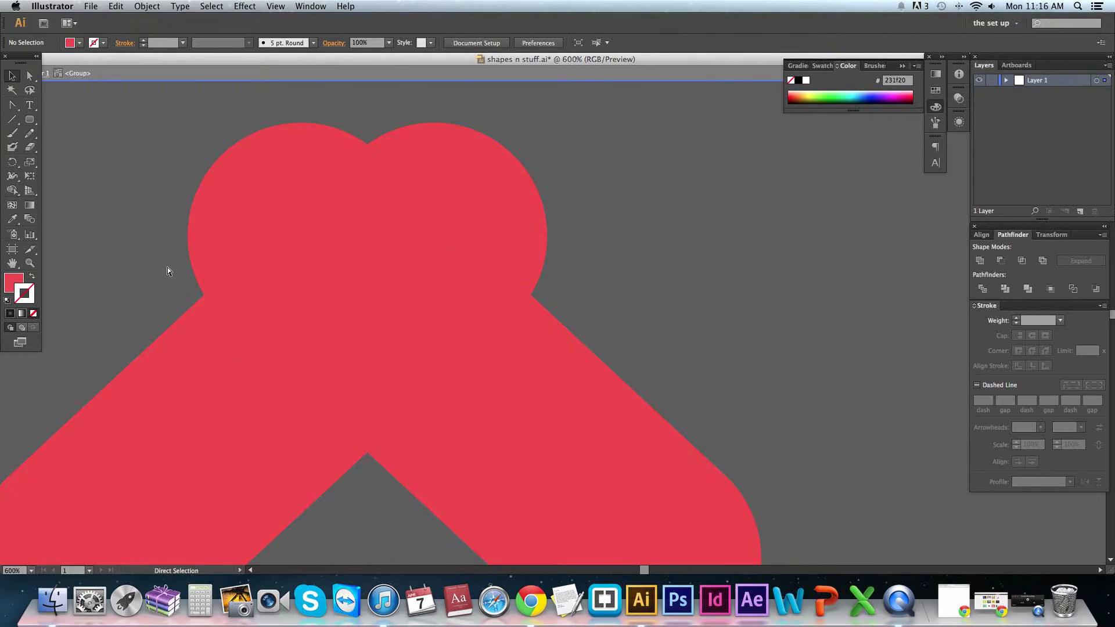
drag(365, 309, 378, 306)
- Shift the smaller rotated bar right so it lines up with the other bar
shift+click(266, 211)
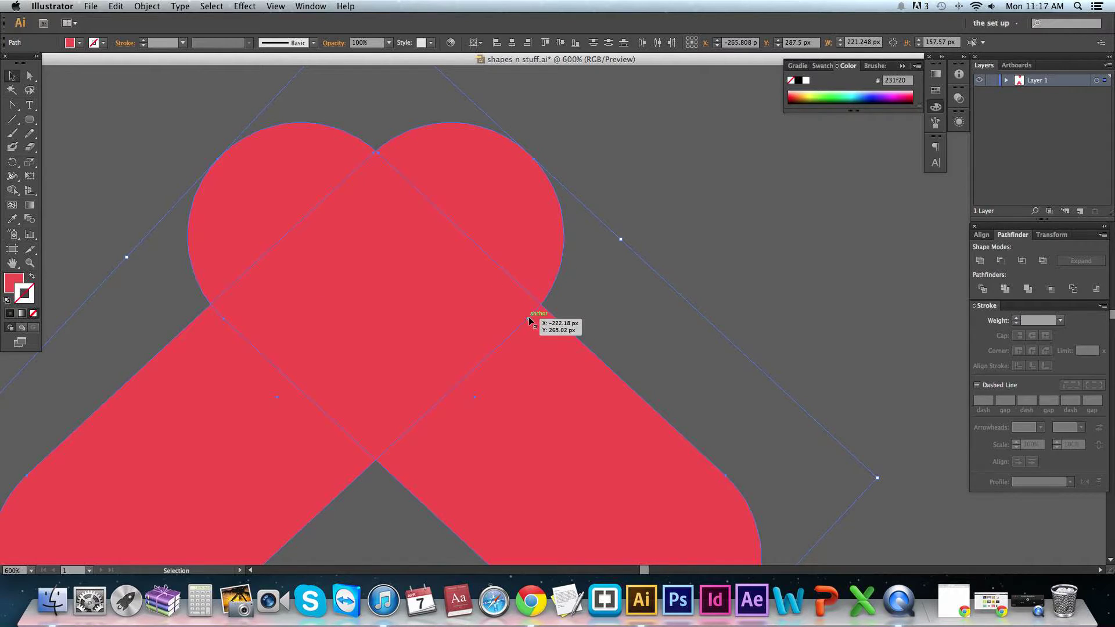
click(521, 345)
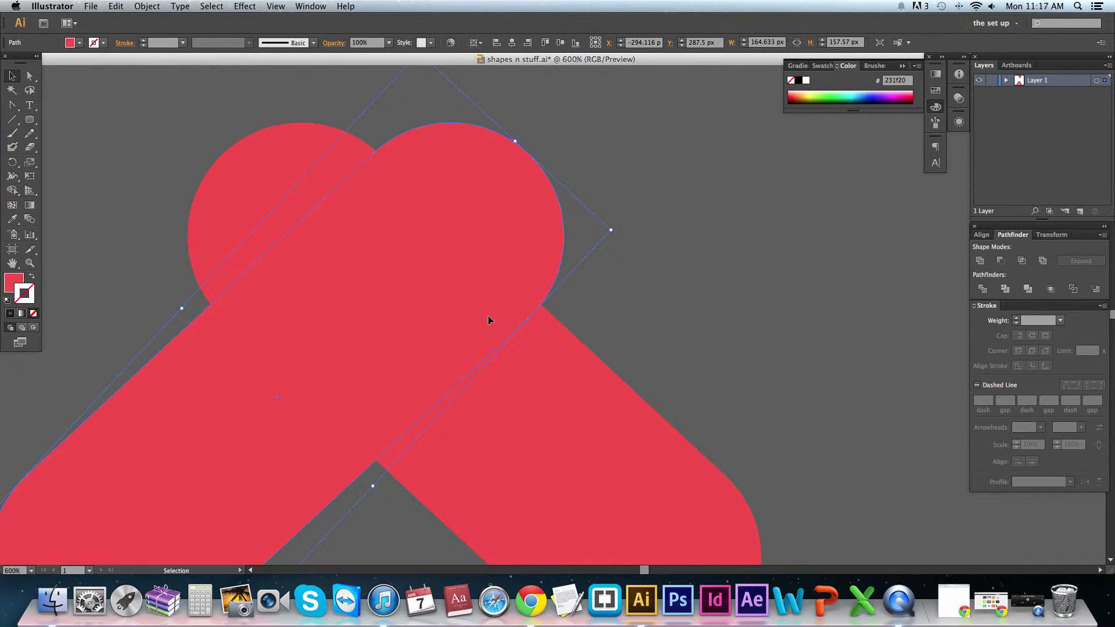
drag(488, 320, 528, 316)
shift+click(570, 374)
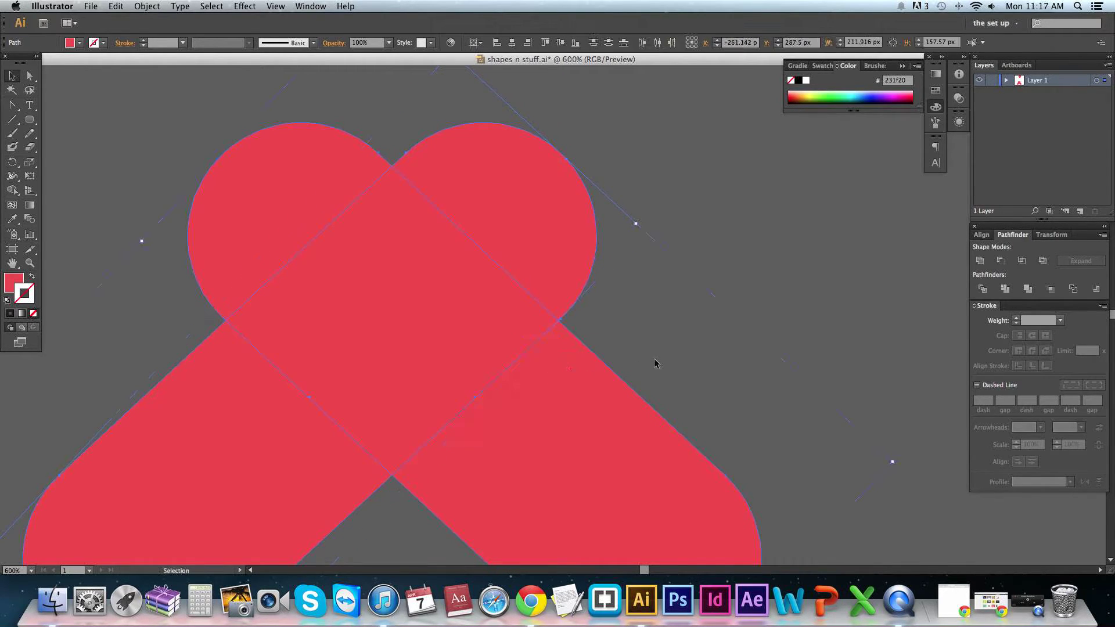
- Divide the overlapping shapes, delete the two lower leftover pieces, then unite the heart group
click(980, 290)
double_click(575, 381)
key(Delete)
click(237, 403)
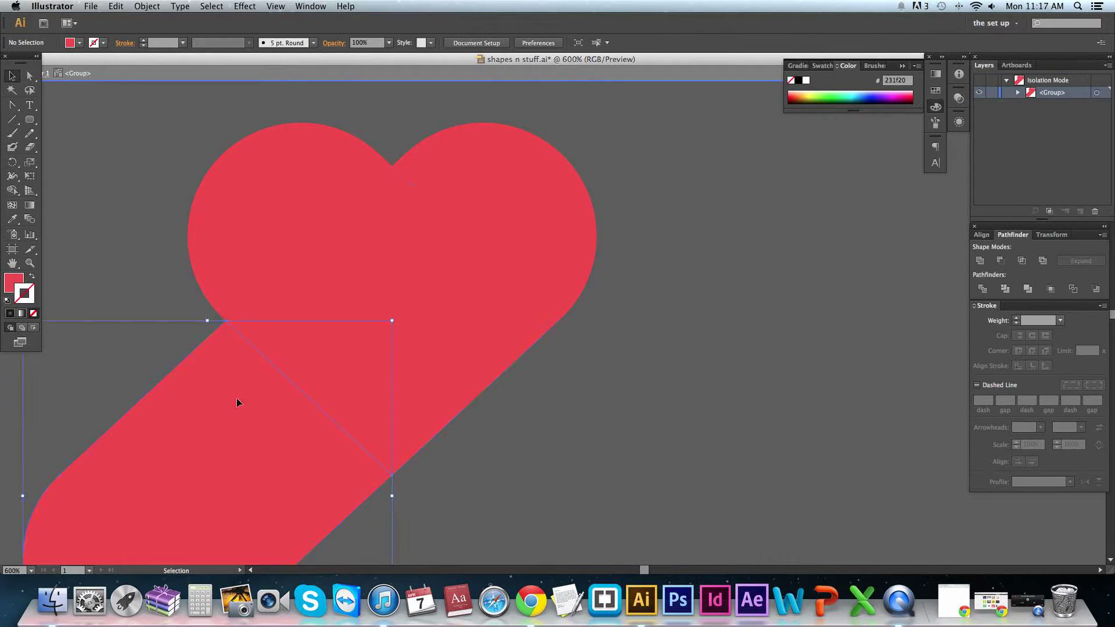
key(Delete)
double_click(175, 331)
click(523, 354)
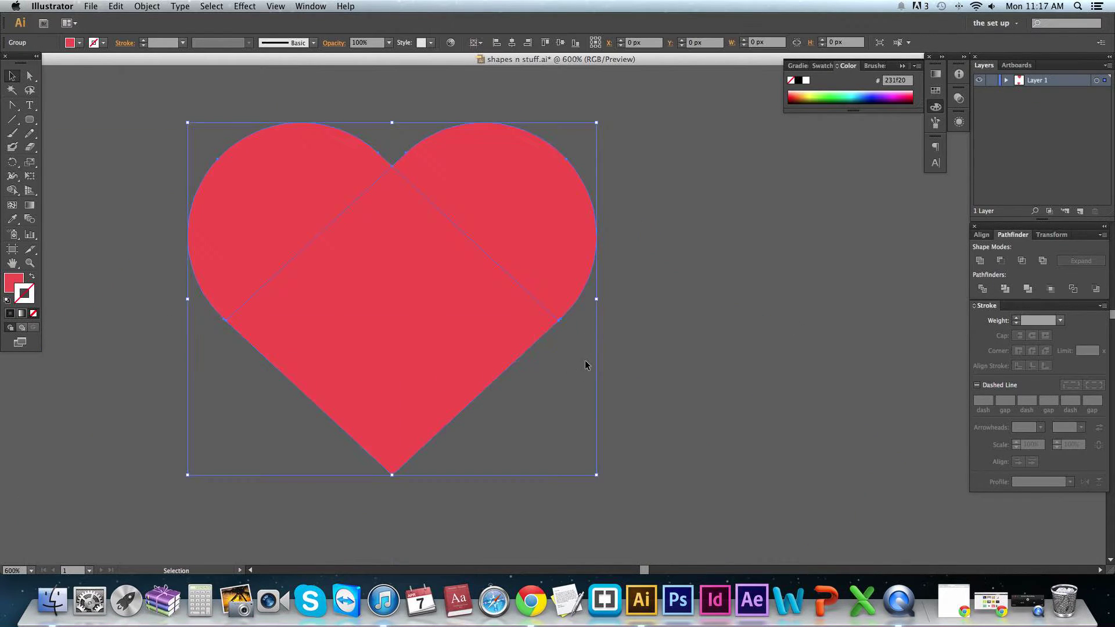
click(980, 260)
- Move the lower heart up beside the first heart off the artboard and save the file
click(749, 308)
key(super+minus)
key(super+minus)
key(super+minus)
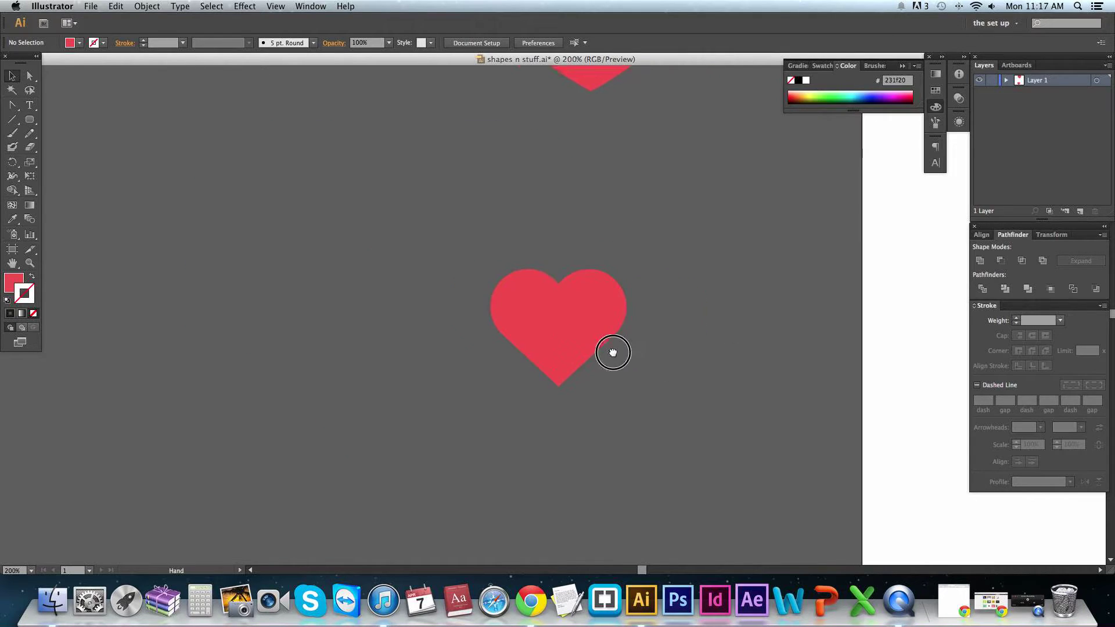
drag(613, 353, 574, 349)
key(super+minus)
key(super+minus)
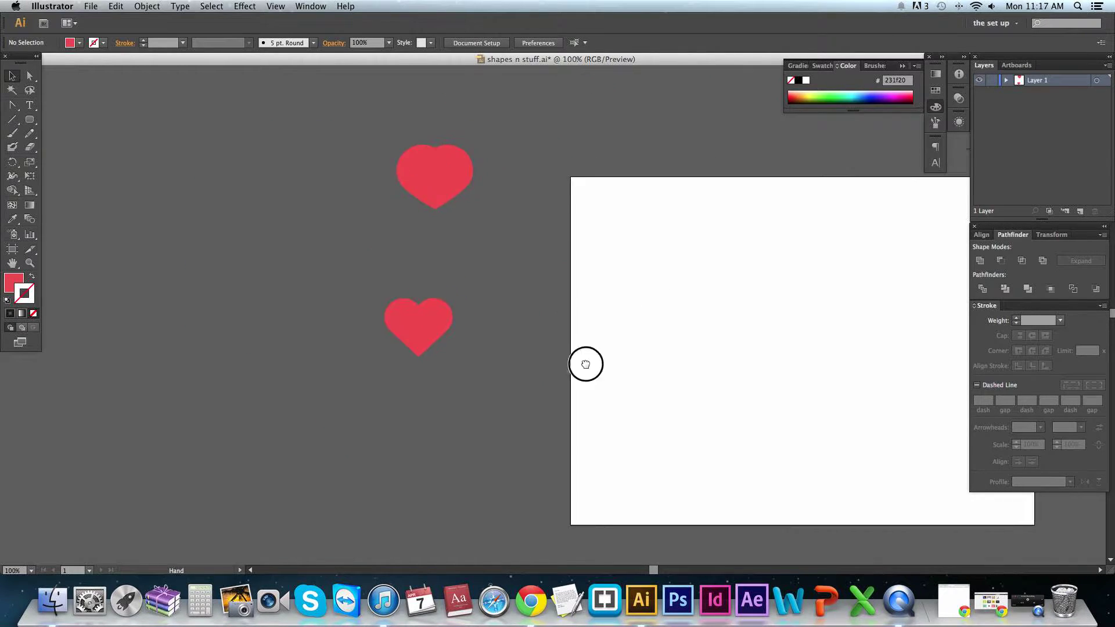
scroll(494, 369, up, 2)
drag(396, 375, 320, 263)
click(472, 323)
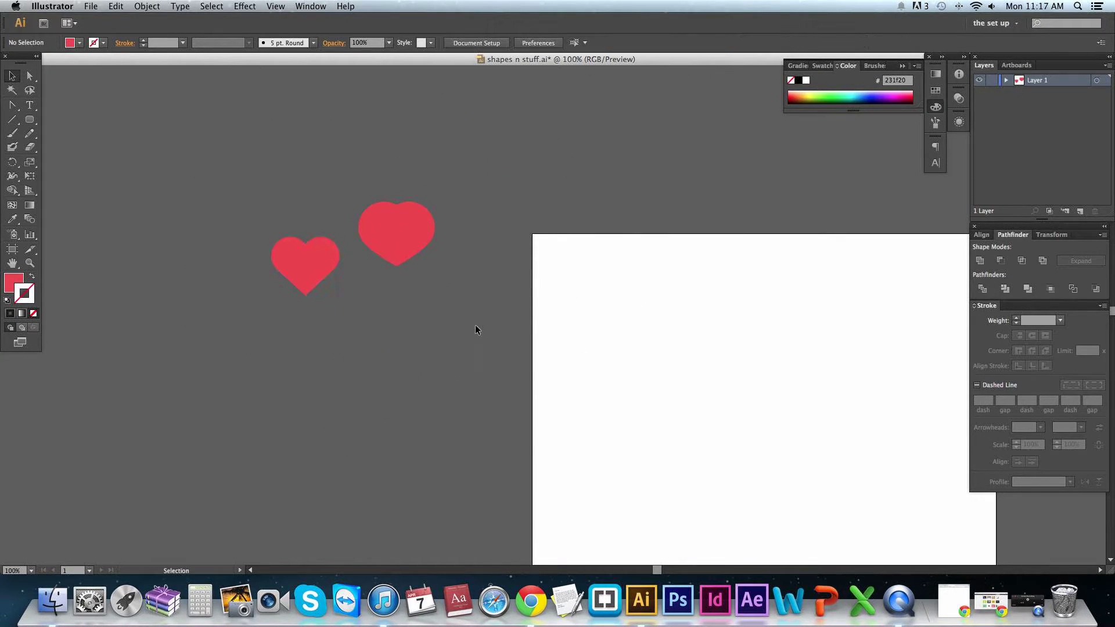
drag(568, 316, 464, 276)
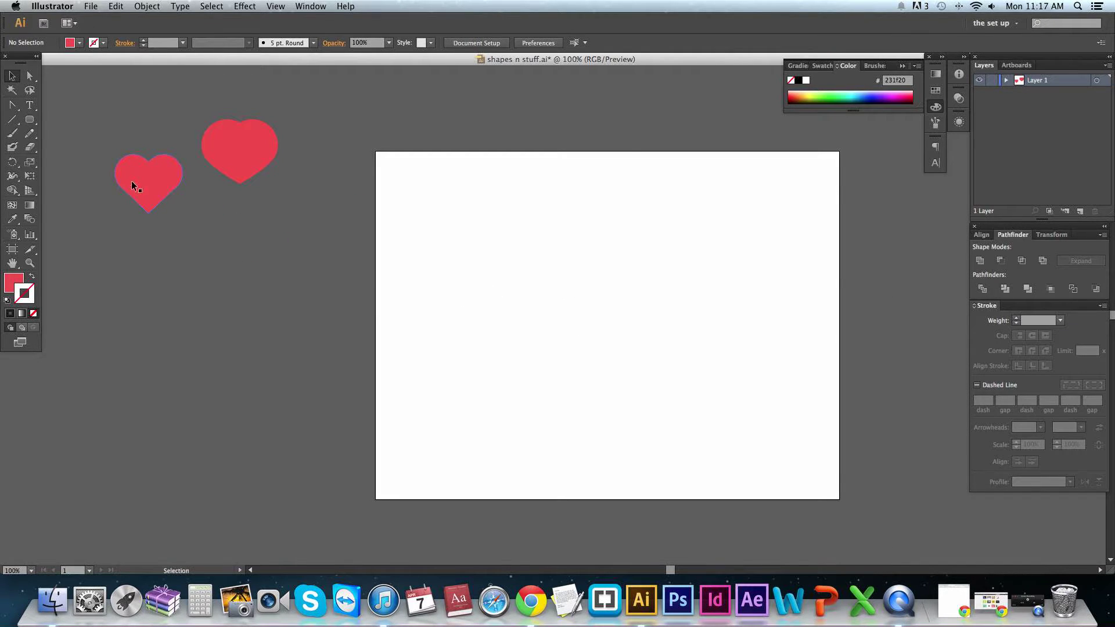
click(171, 186)
click(293, 266)
key(super+s)
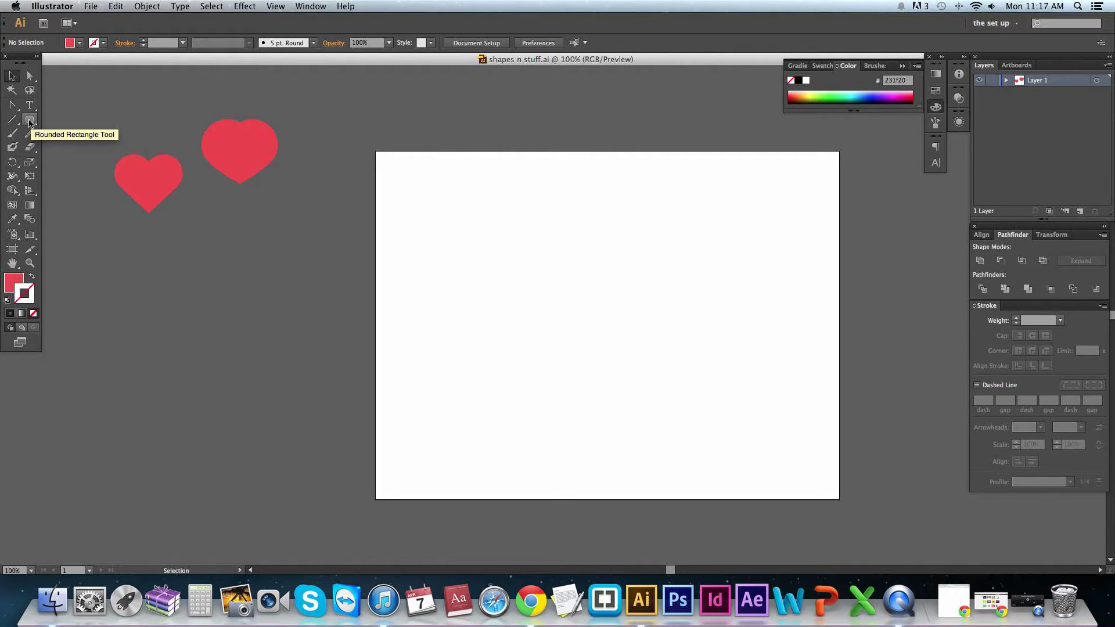
drag(29, 121, 64, 142)
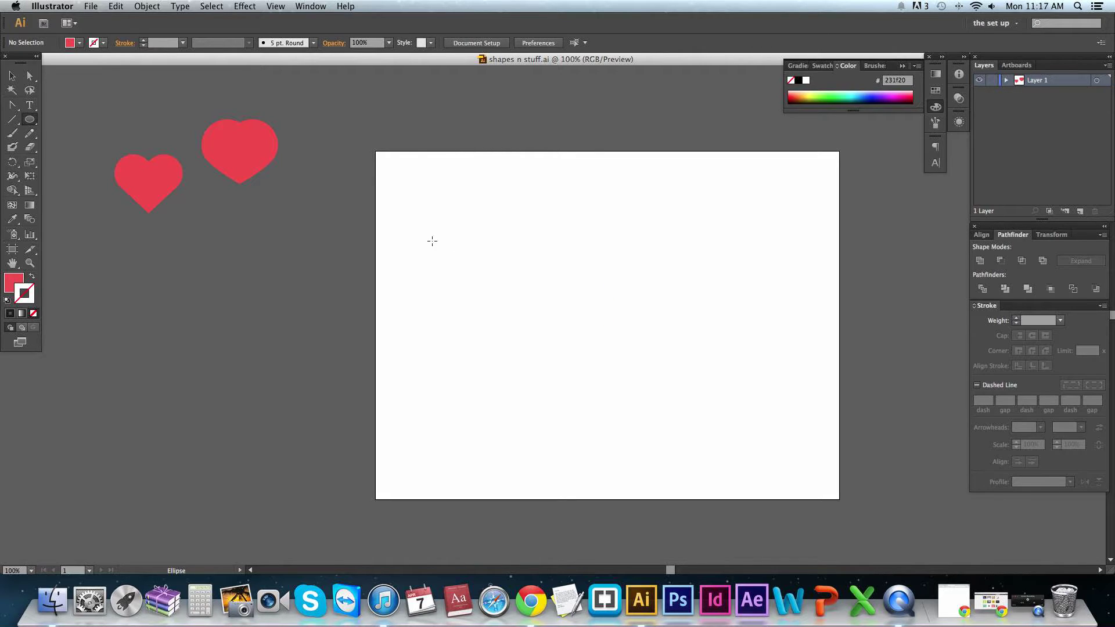
- Draw a circle on the artboard and change its fill to orange (ed7f4f)
drag(470, 249, 559, 357)
click(11, 76)
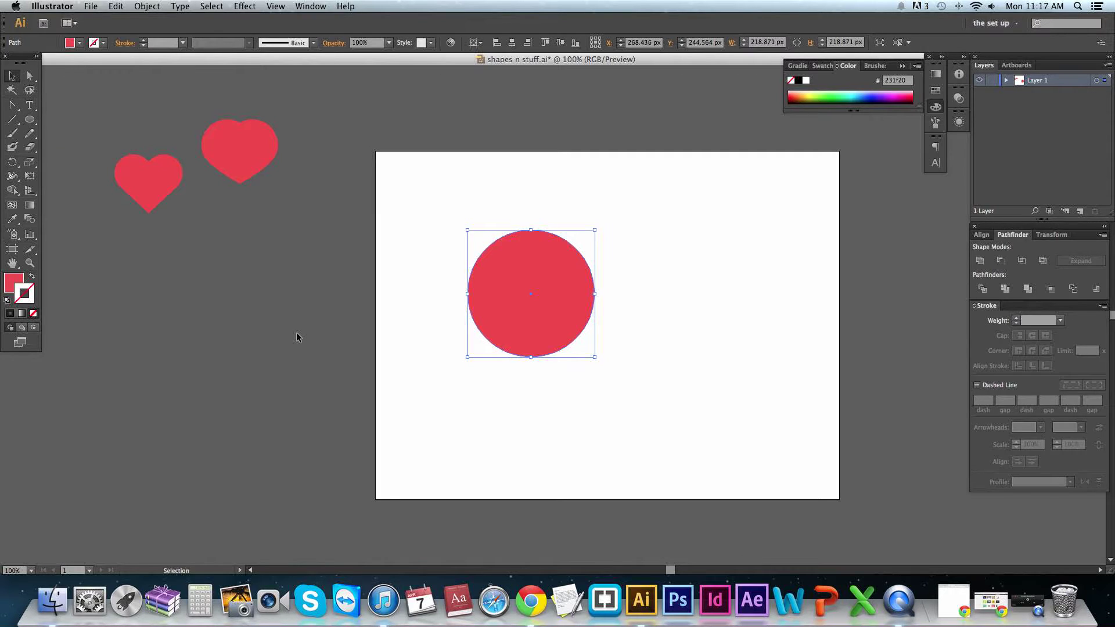
double_click(22, 281)
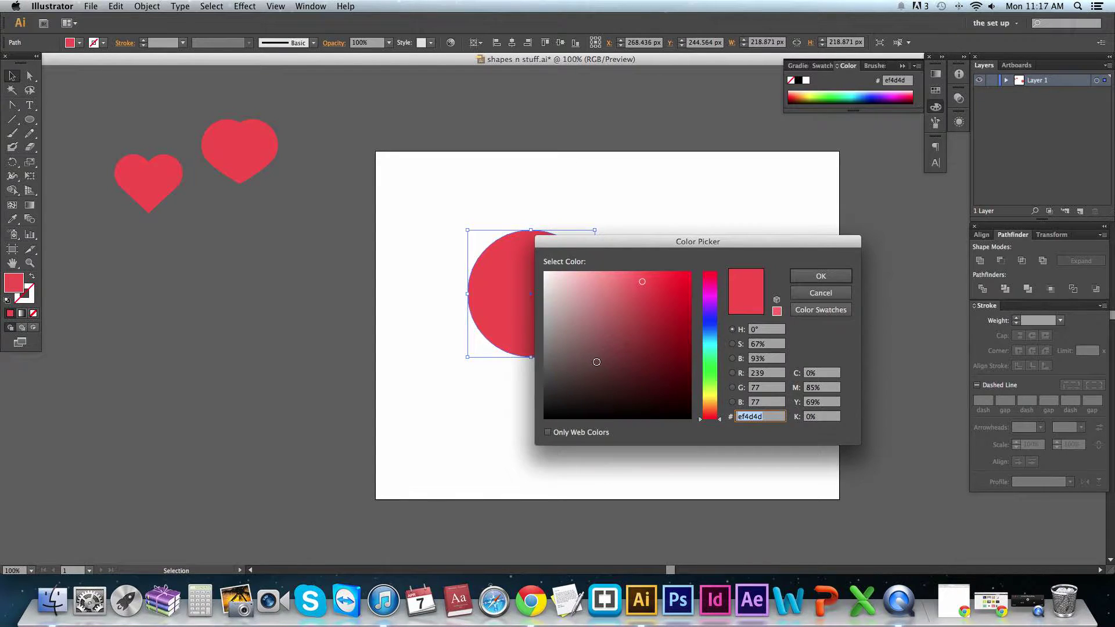
drag(710, 366, 709, 411)
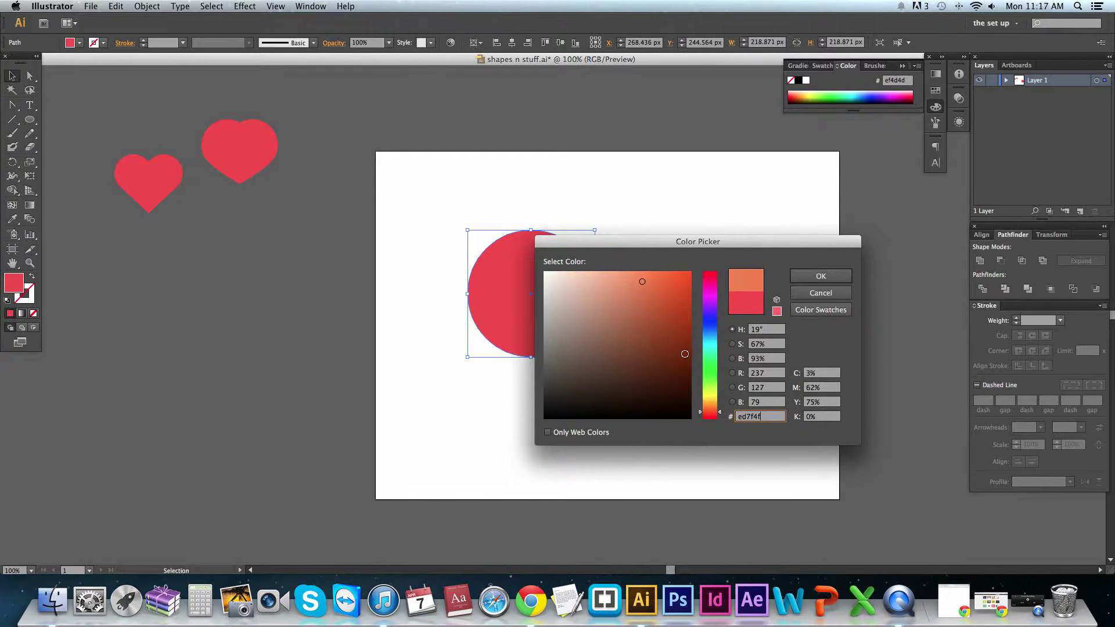
click(823, 269)
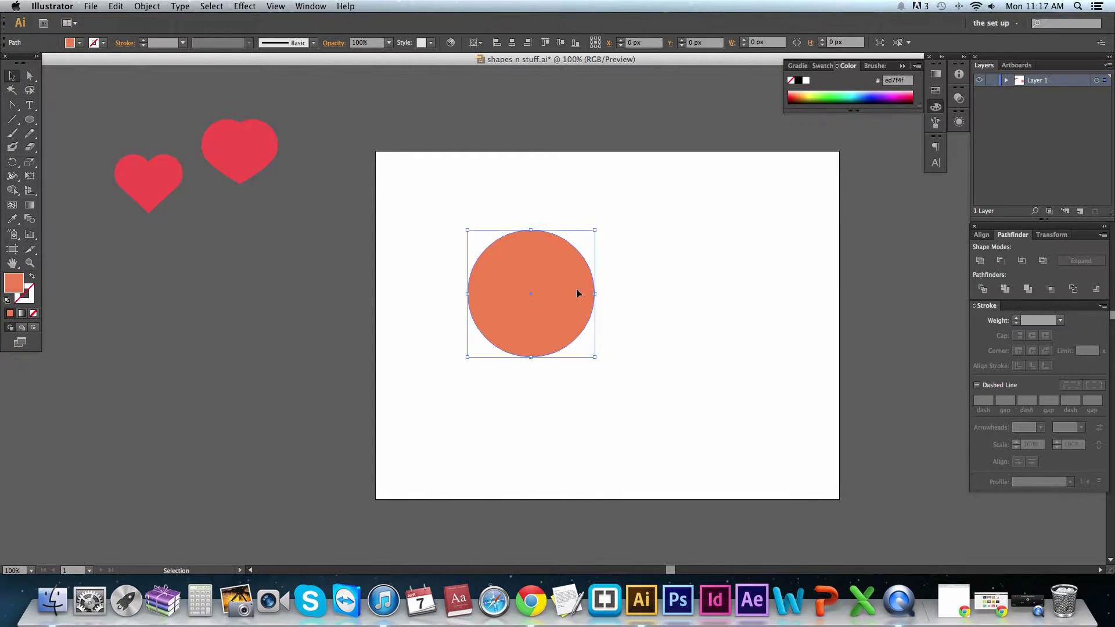
drag(614, 288, 549, 286)
- Make the circle an orange outline with a 5 pt stroke and move it up-left
click(33, 279)
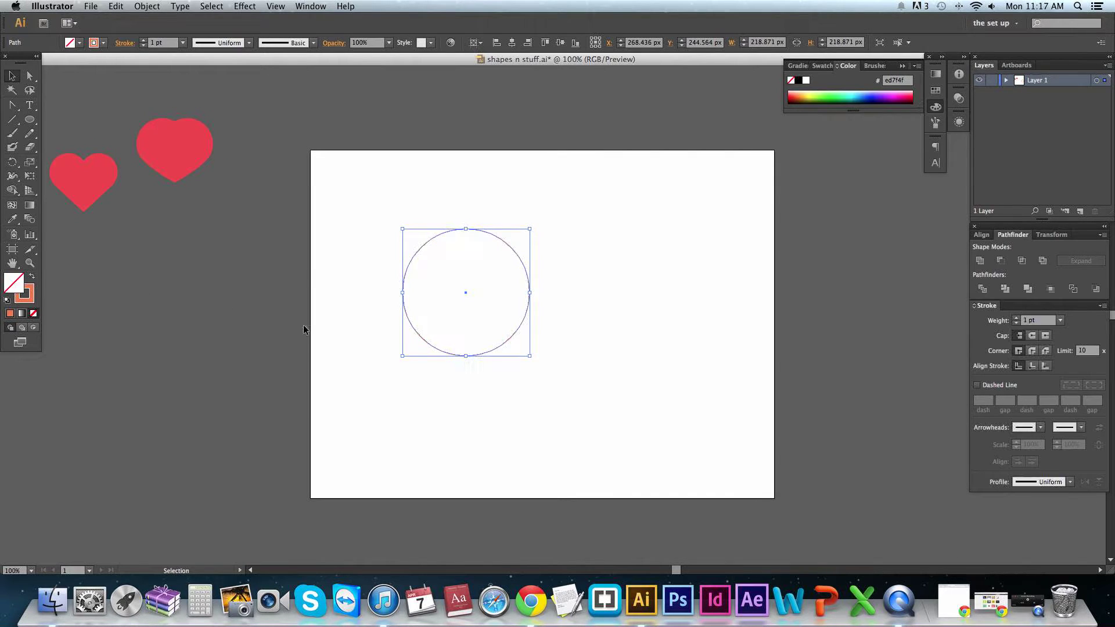
click(637, 300)
click(510, 249)
click(1037, 320)
text(5)
key(Return)
click(568, 304)
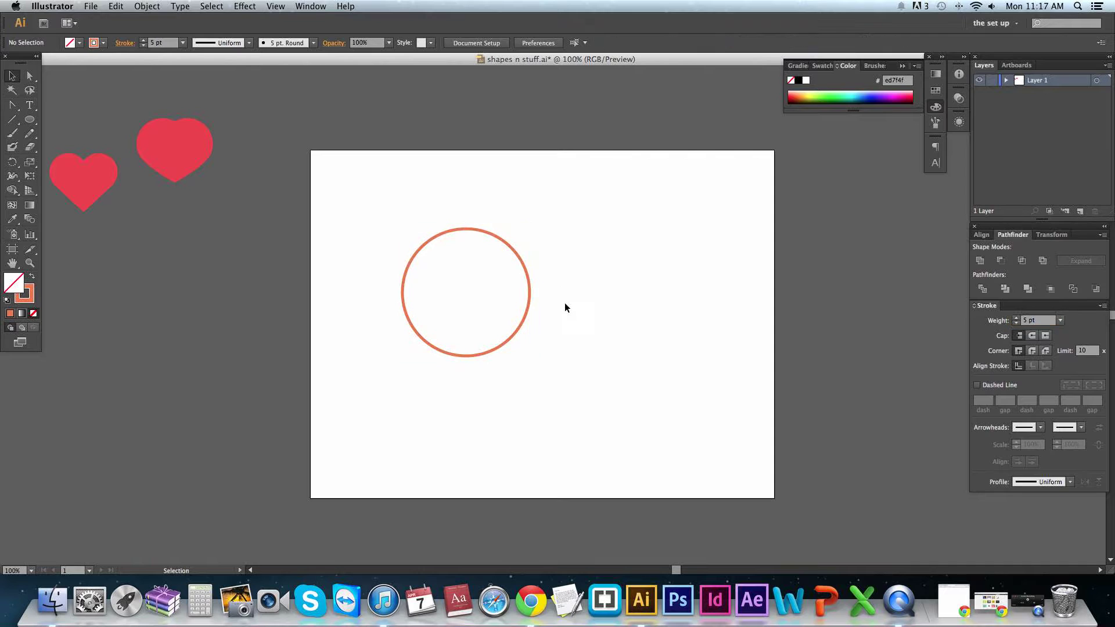
drag(520, 259, 490, 253)
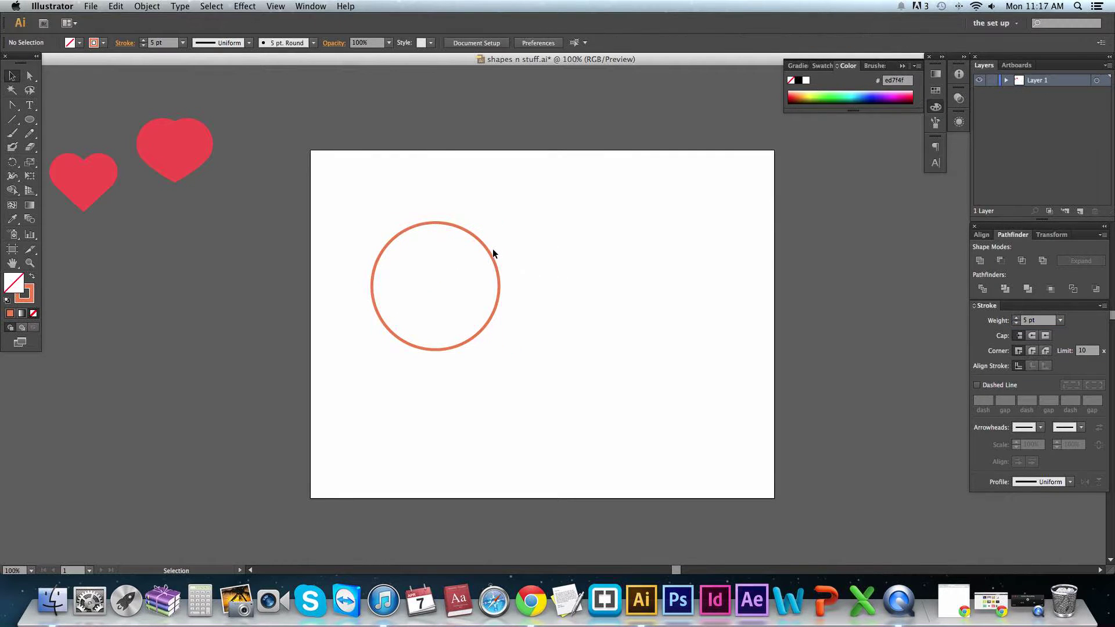
- Duplicate the circle to the right, keeping the copy level with the original
key(z)
click(347, 168)
scroll(743, 422, left, 2)
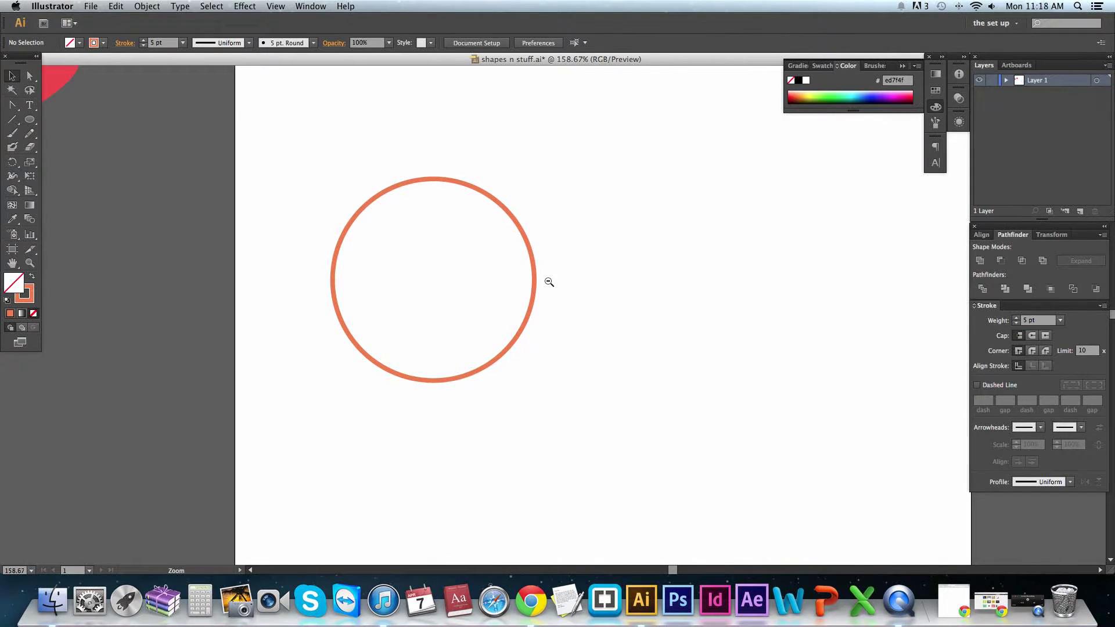
key(super+minus)
drag(656, 337, 489, 255)
click(373, 225)
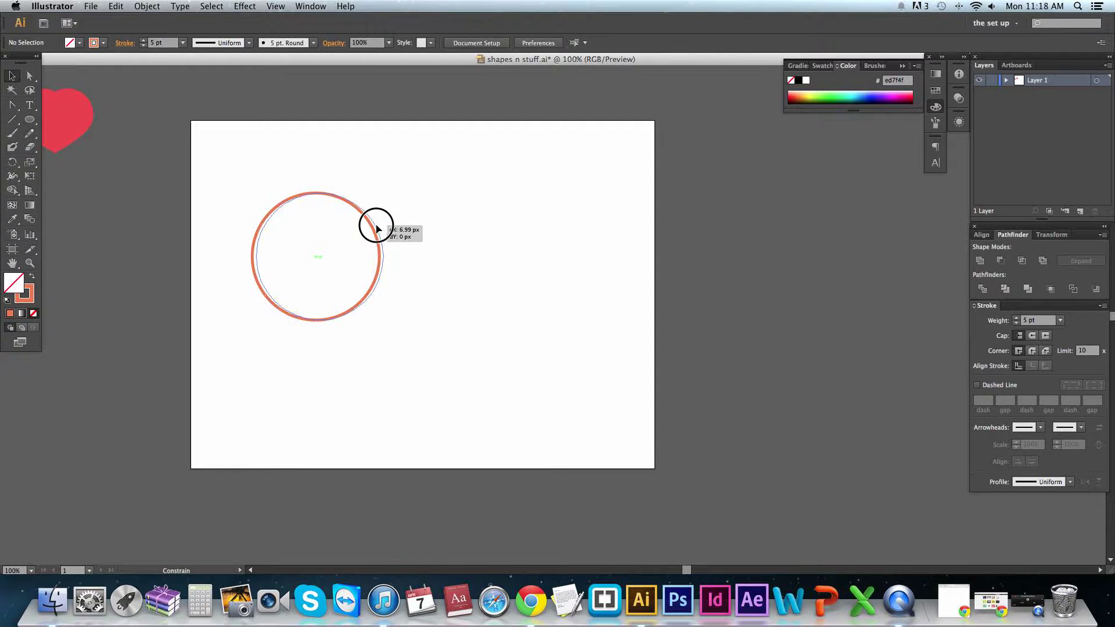
click(442, 236)
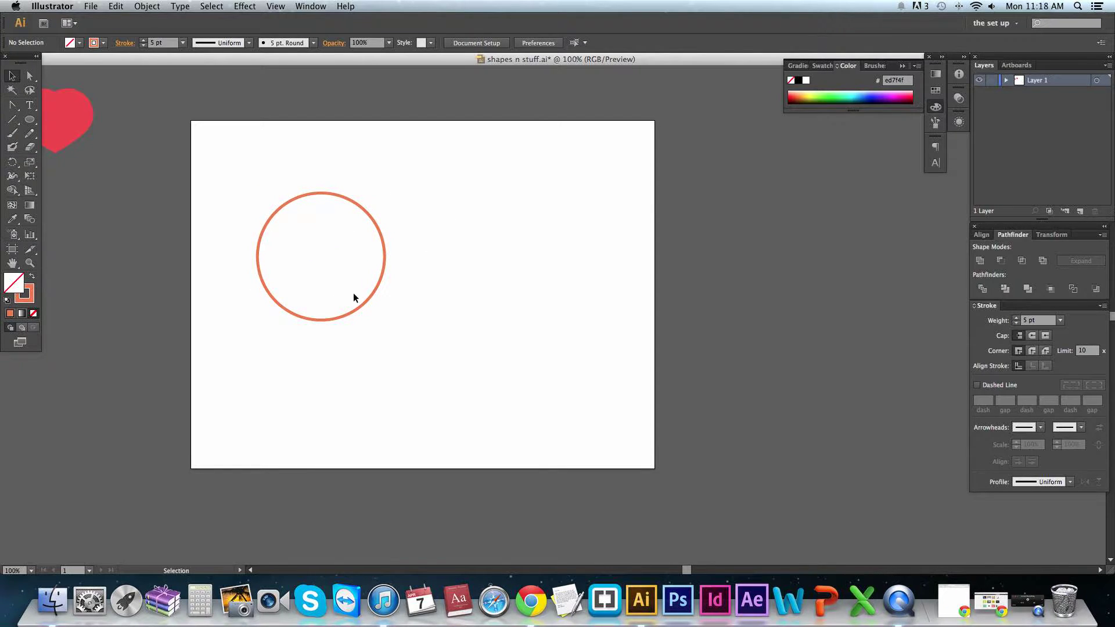
click(359, 212)
drag(360, 211, 530, 228)
key(super+equal)
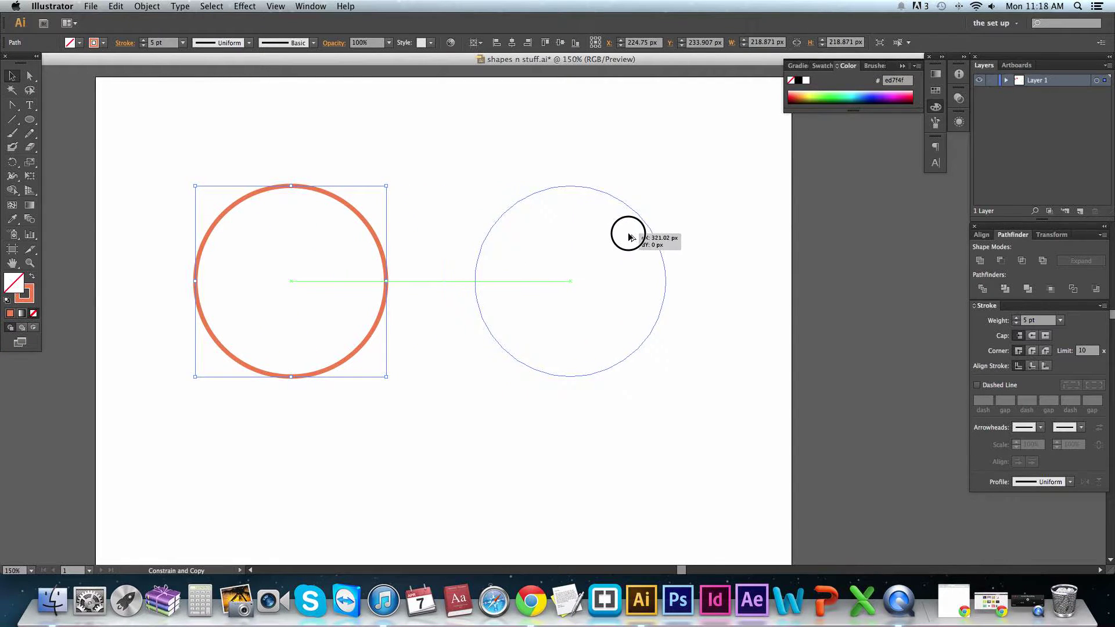
drag(628, 235, 649, 235)
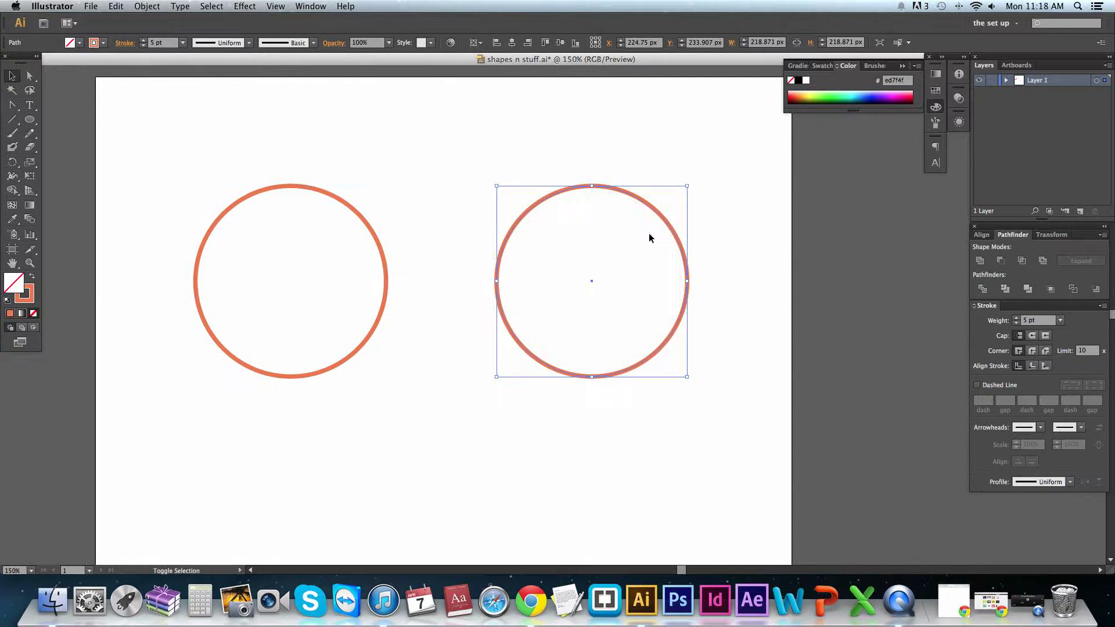
click(218, 141)
- Convert the right circle's bottom anchor to a corner and pull it down into a teardrop point
drag(491, 291, 431, 261)
key(super+minus)
key(super+minus)
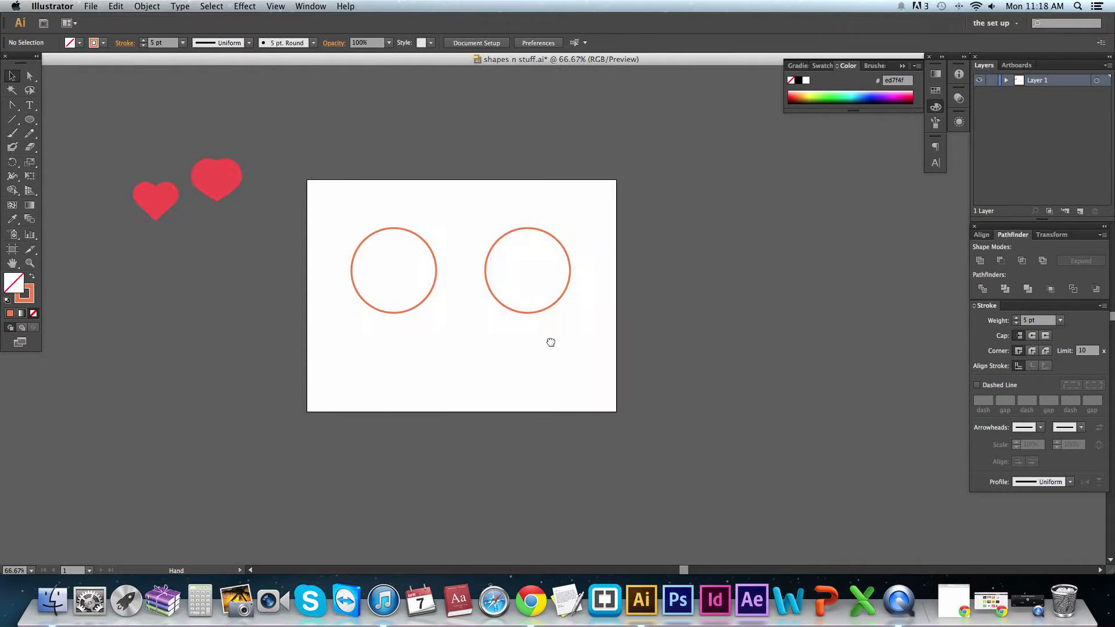
click(531, 313)
drag(438, 212, 668, 340)
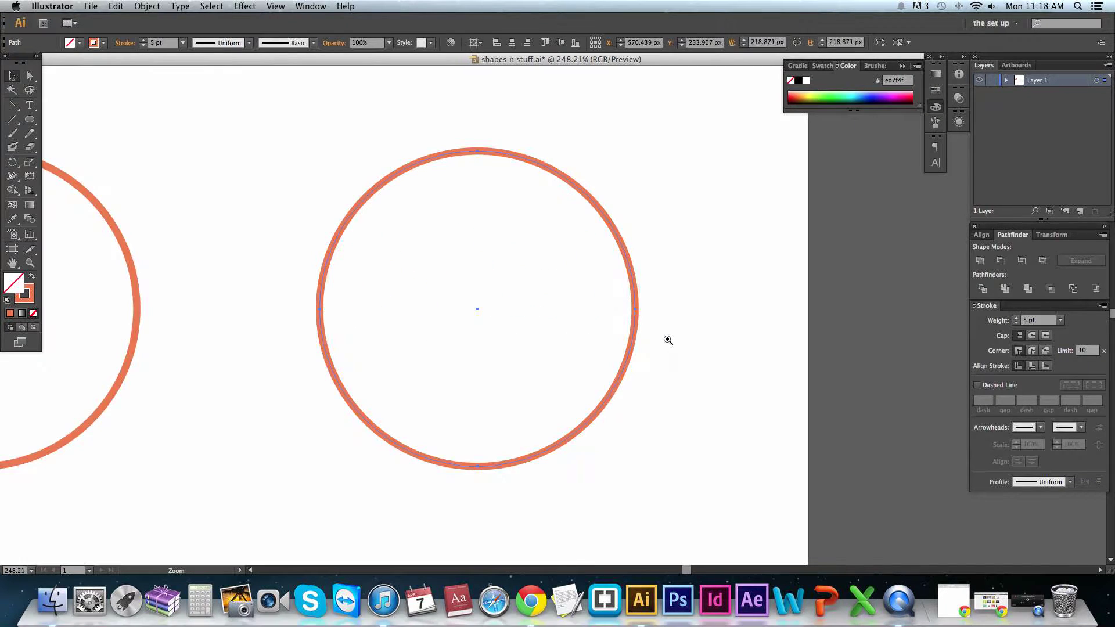
key(super+minus)
key(super+minus)
scroll(499, 403, up, 3)
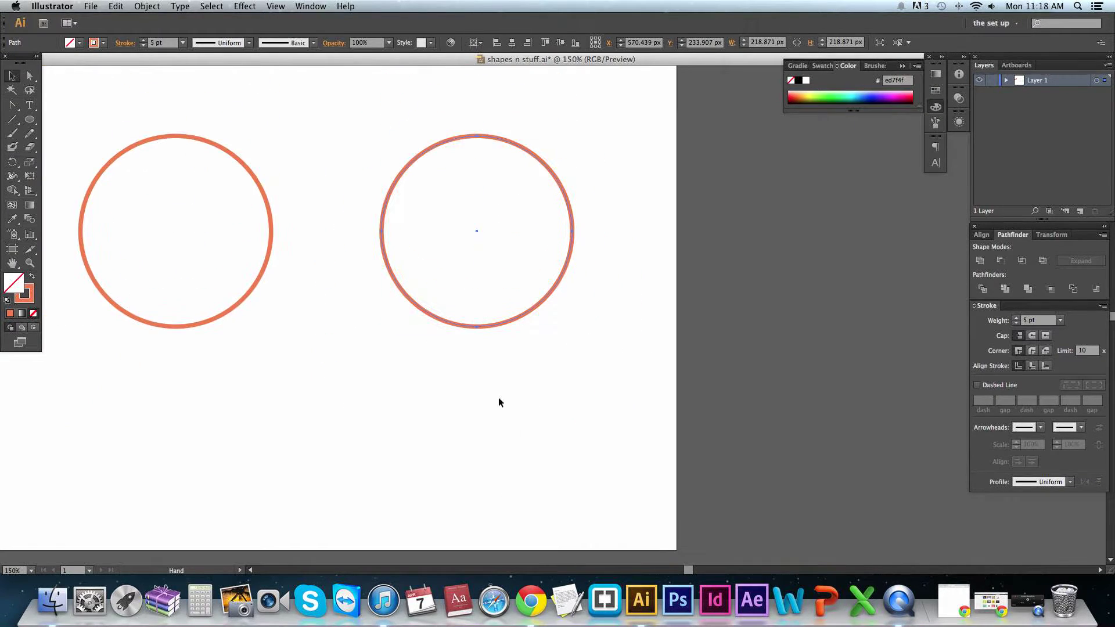
key(shift+c)
click(478, 327)
key(a)
drag(478, 327, 482, 367)
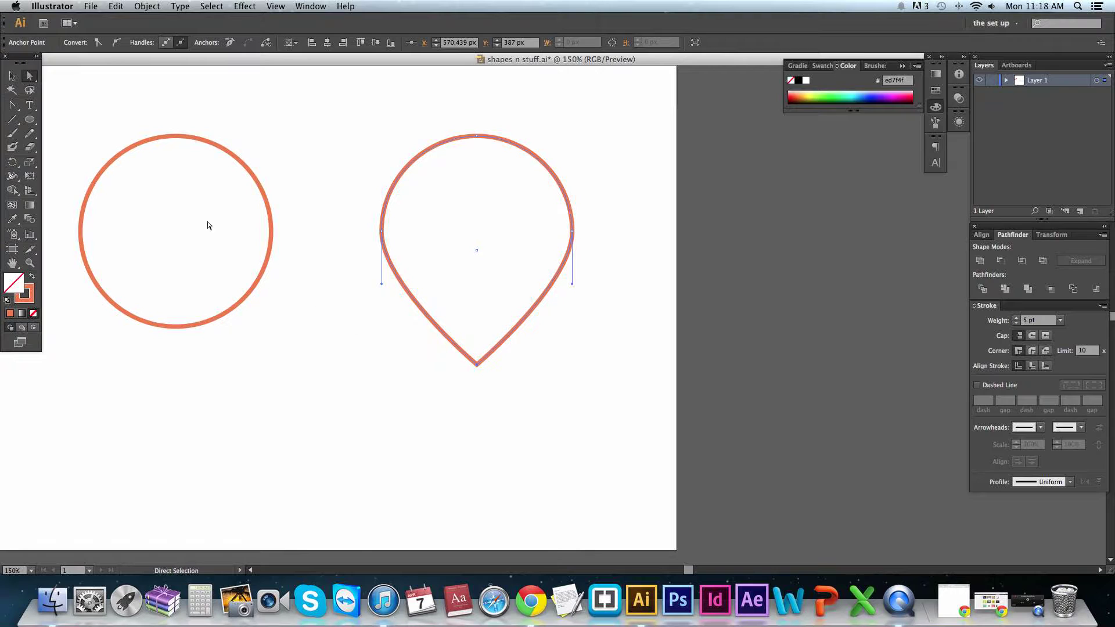
click(11, 76)
click(435, 200)
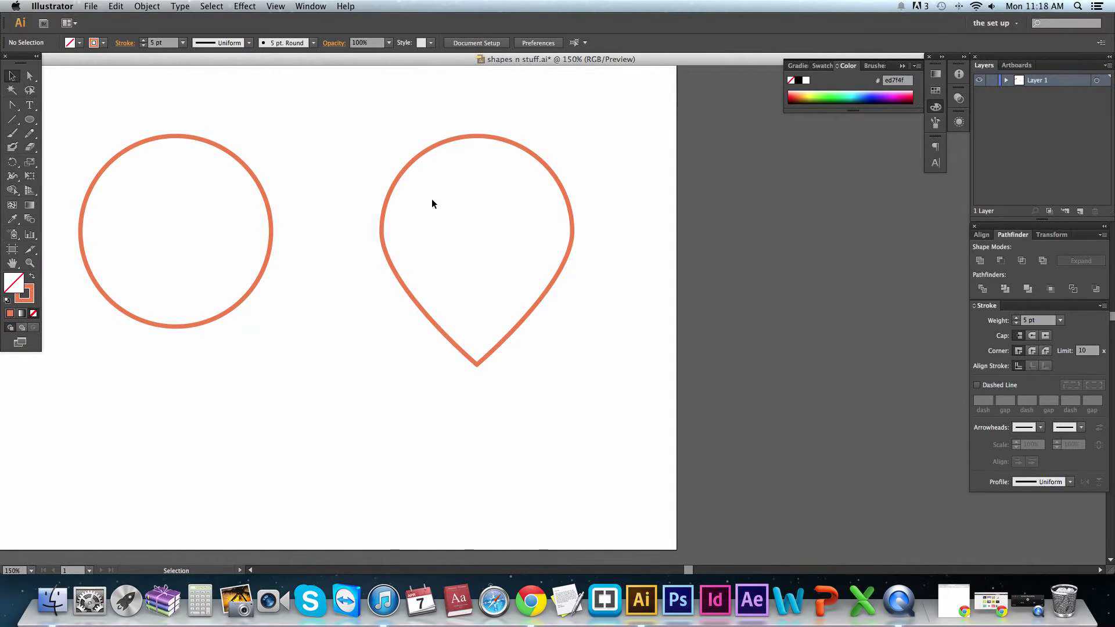
drag(608, 269, 670, 300)
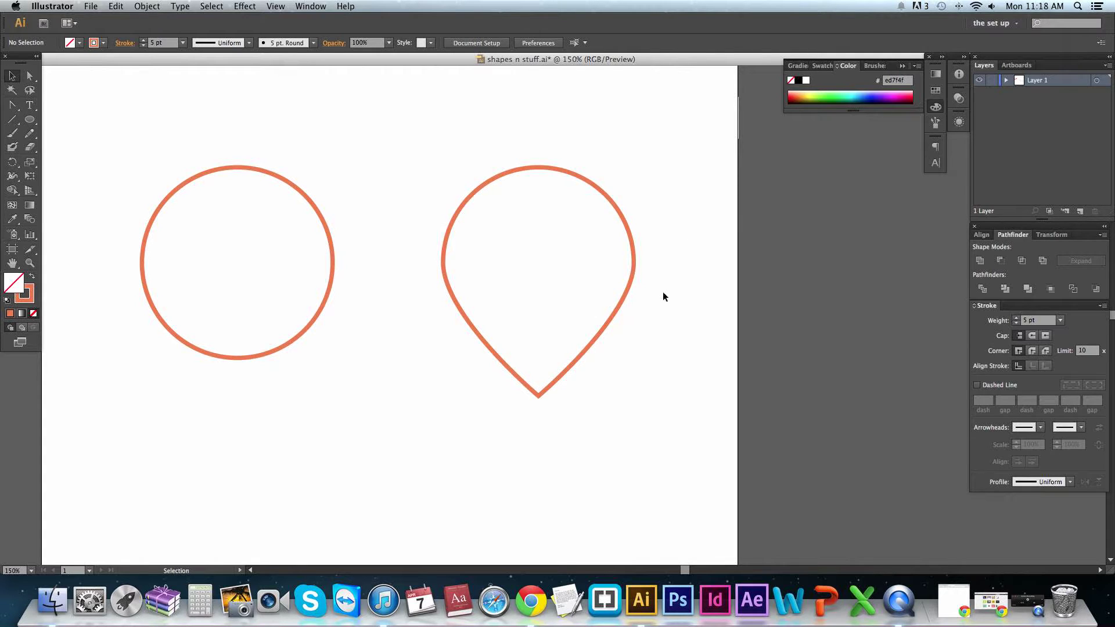
click(629, 284)
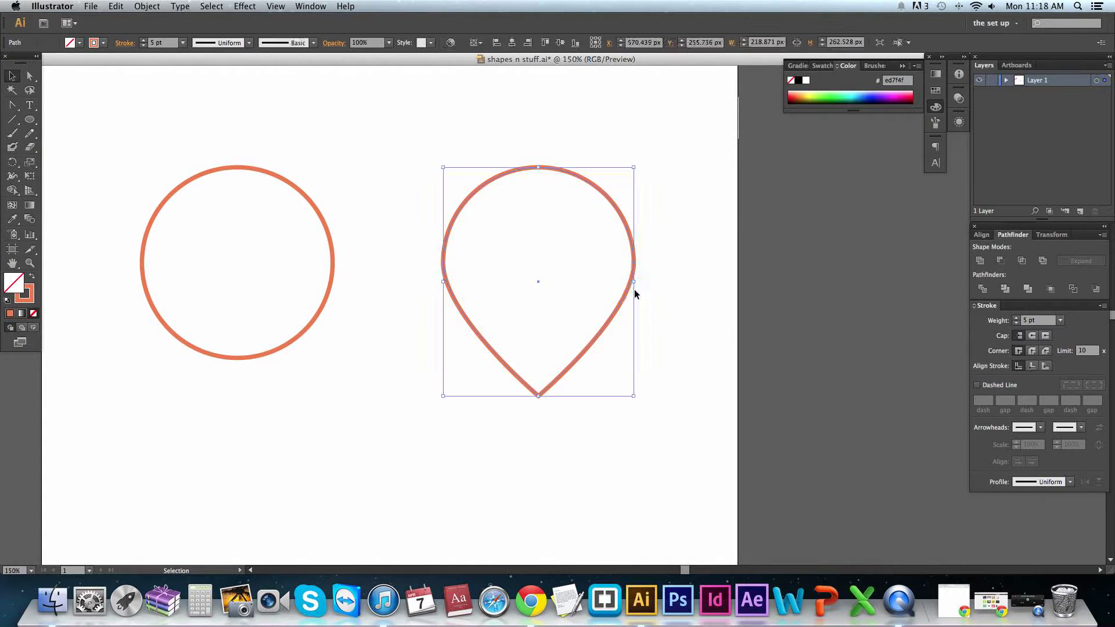
click(676, 314)
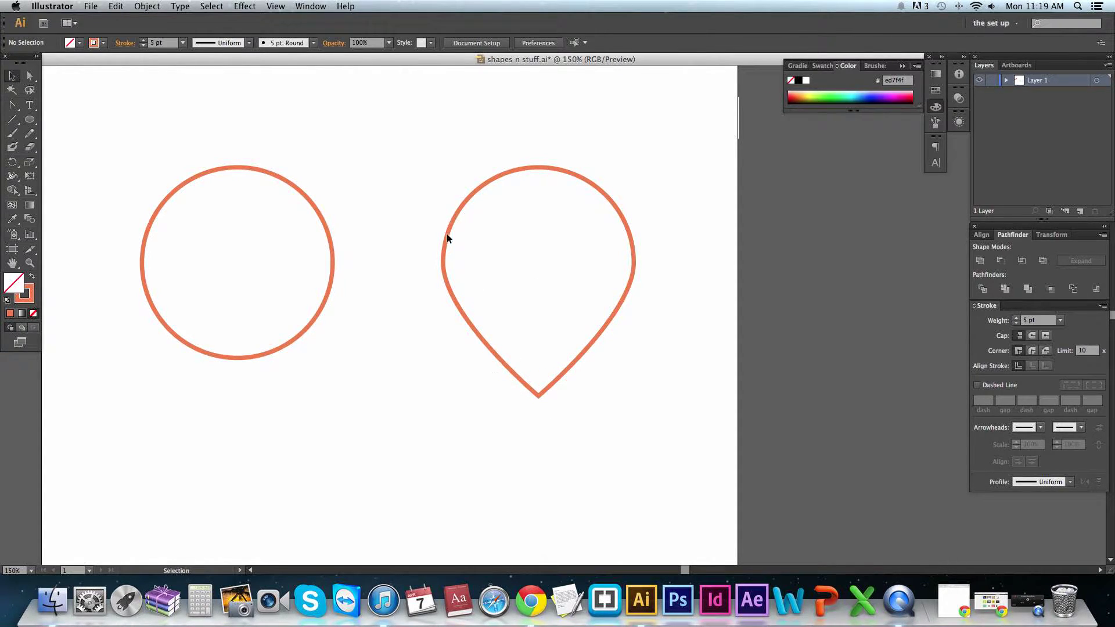
super+click(443, 260)
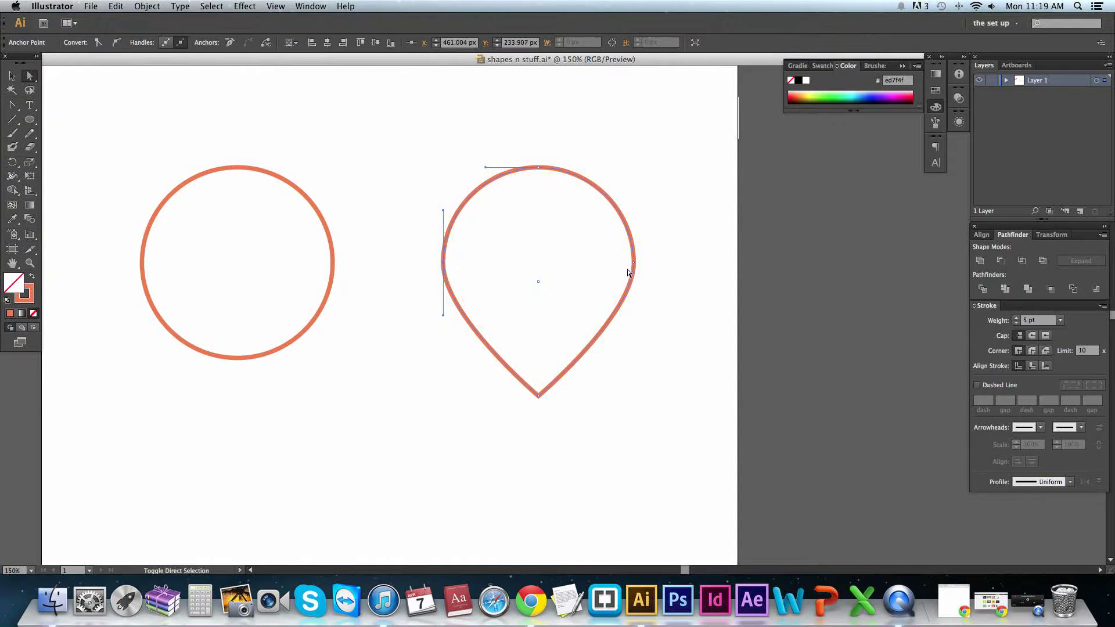
- Lengthen the lower handles of the teardrop's right and left side anchors to balance the curves
click(540, 283)
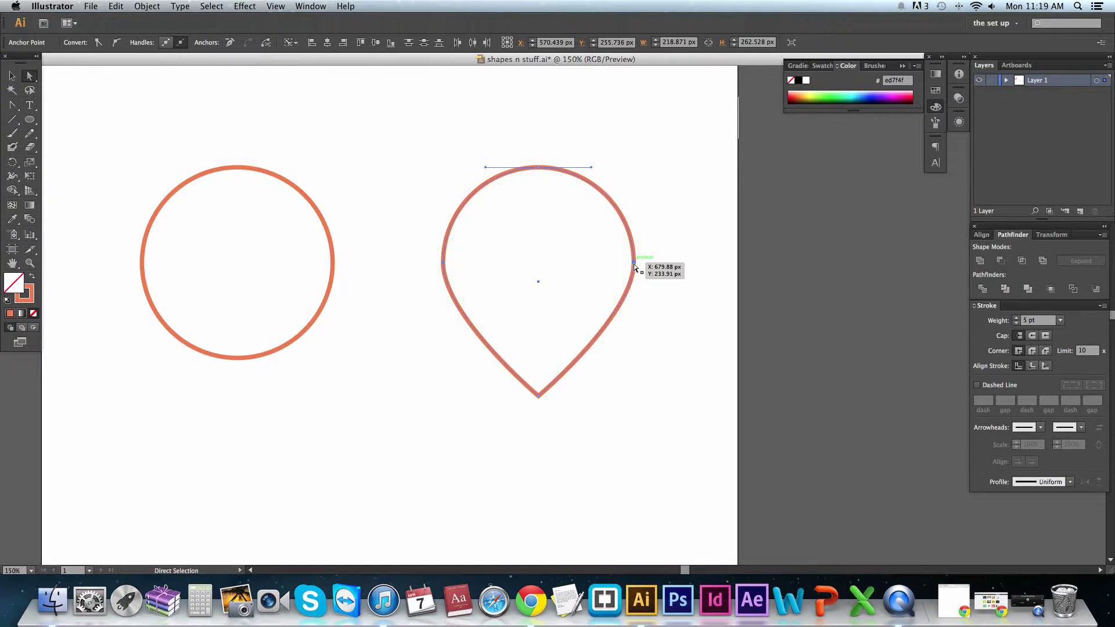
drag(636, 264, 634, 274)
key(super+z)
click(634, 264)
click(682, 285)
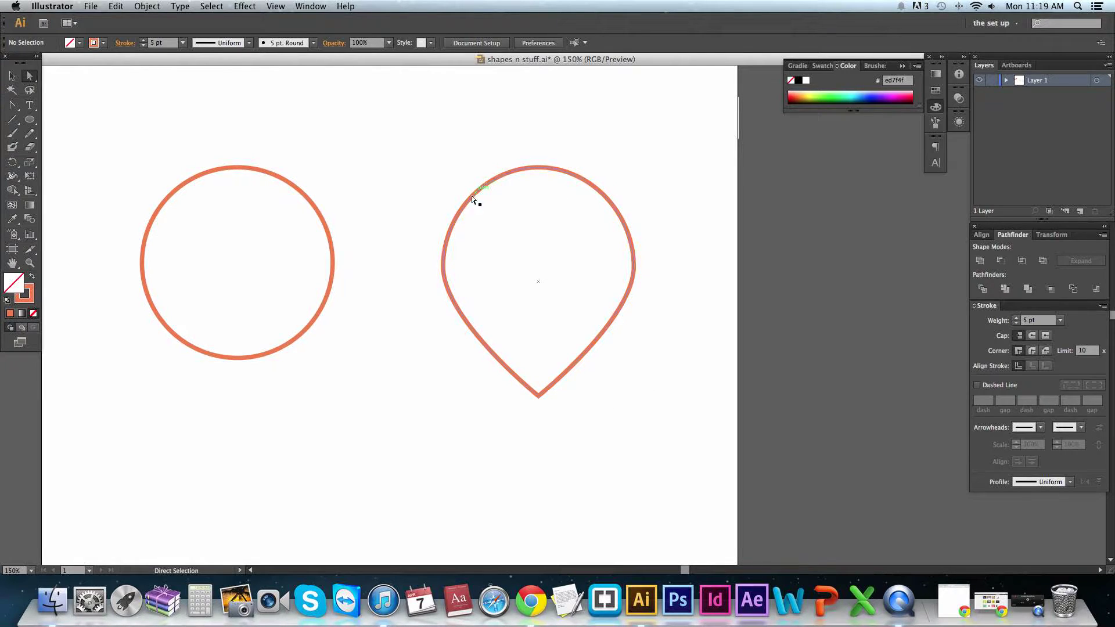
click(634, 269)
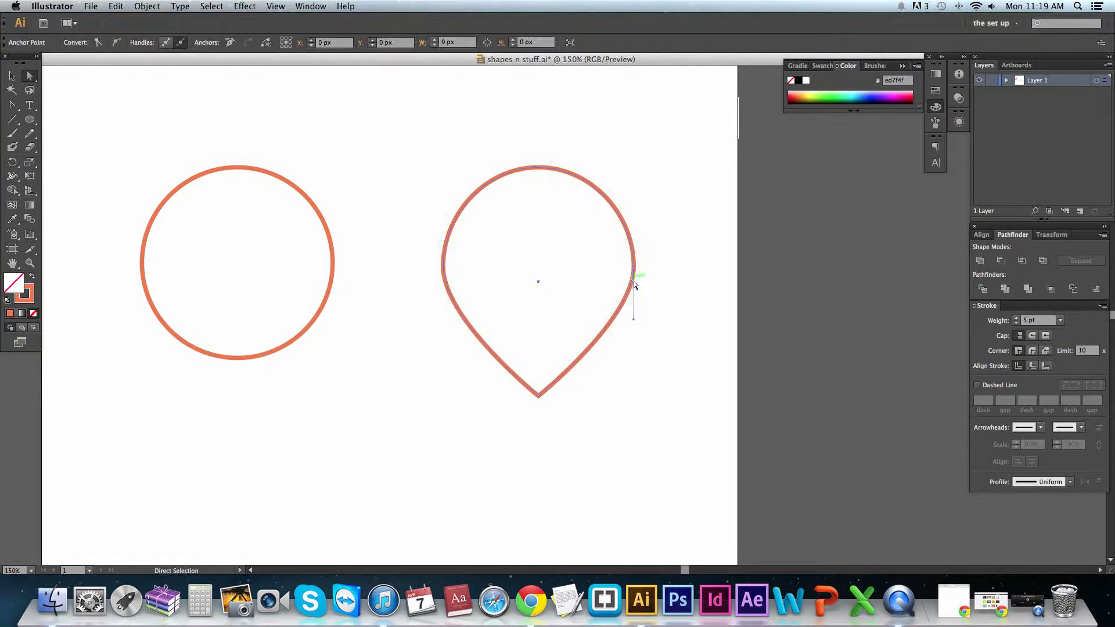
drag(634, 323, 634, 332)
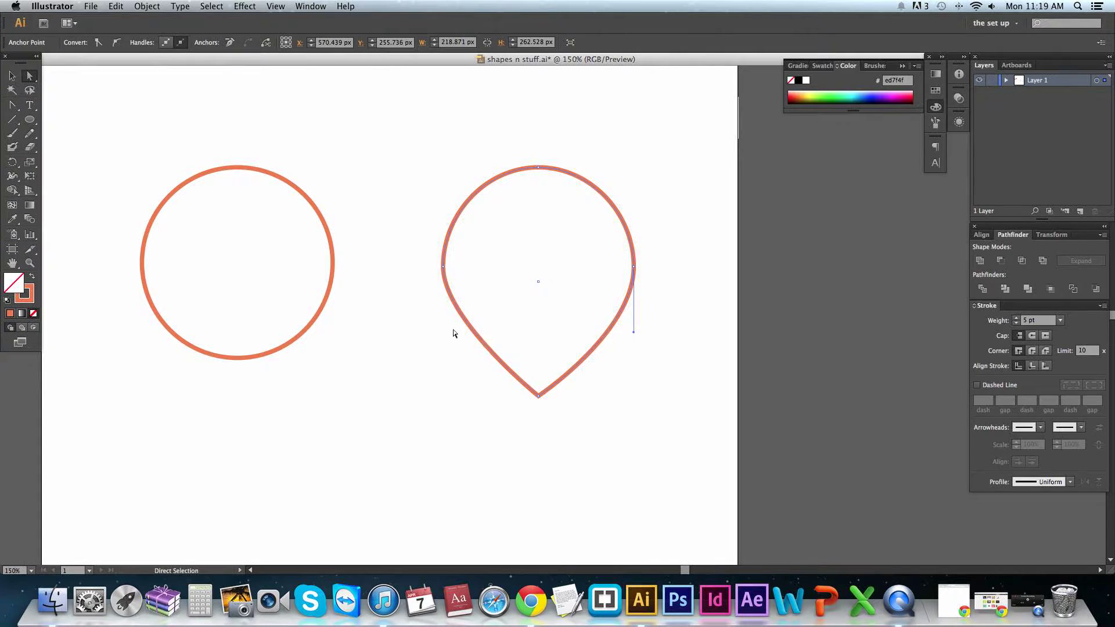
click(442, 269)
drag(443, 323, 442, 333)
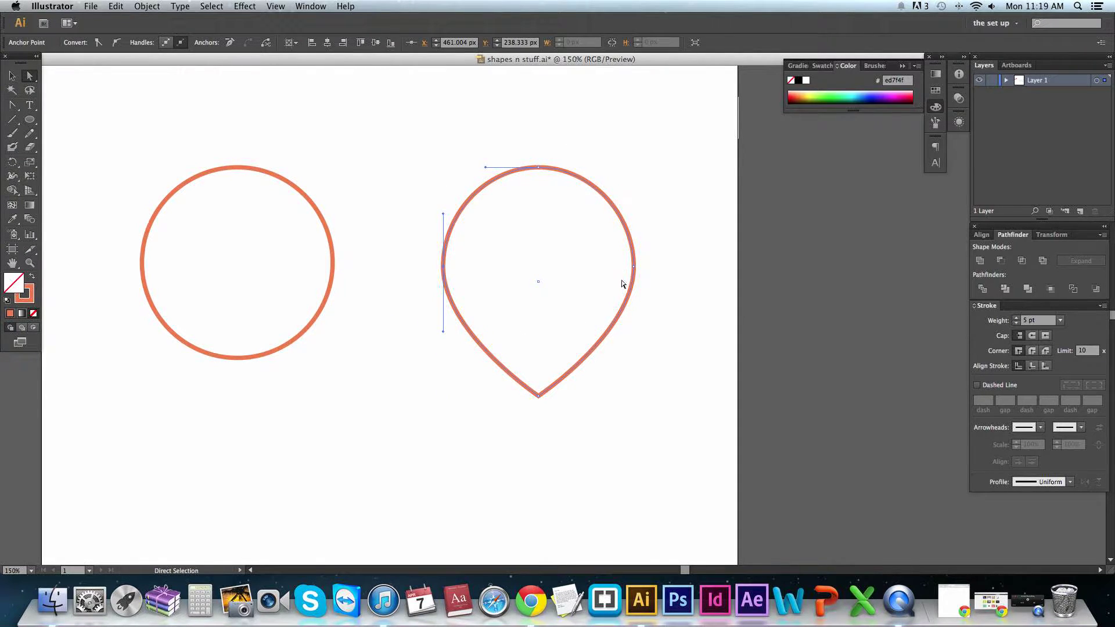
- Compare the side anchors' handles and draw a horizontal reference line across the teardrop
click(635, 265)
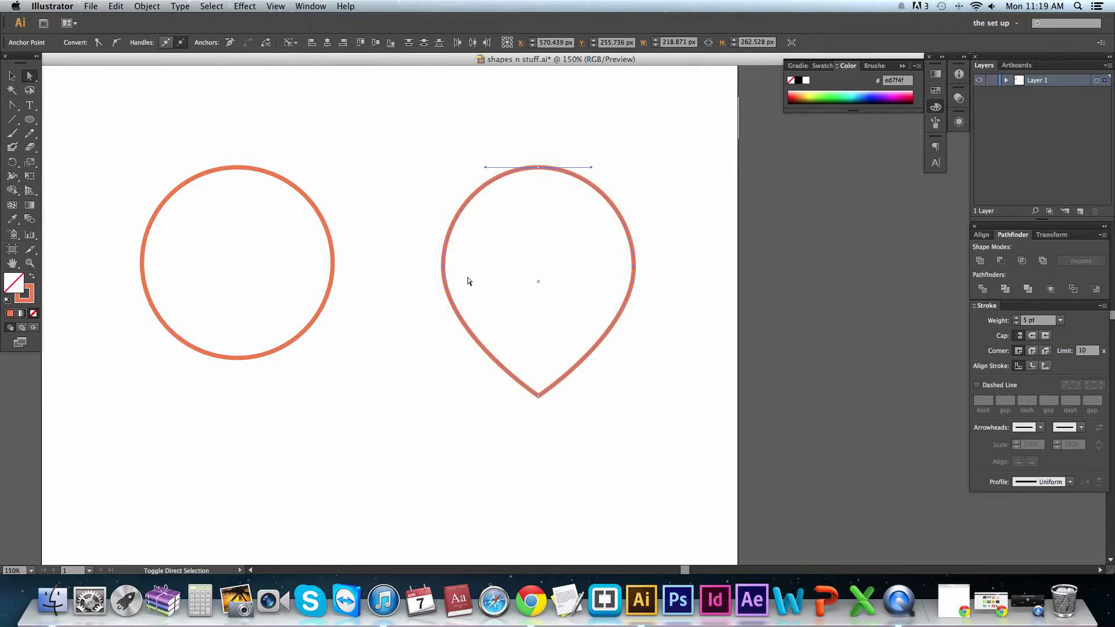
click(442, 267)
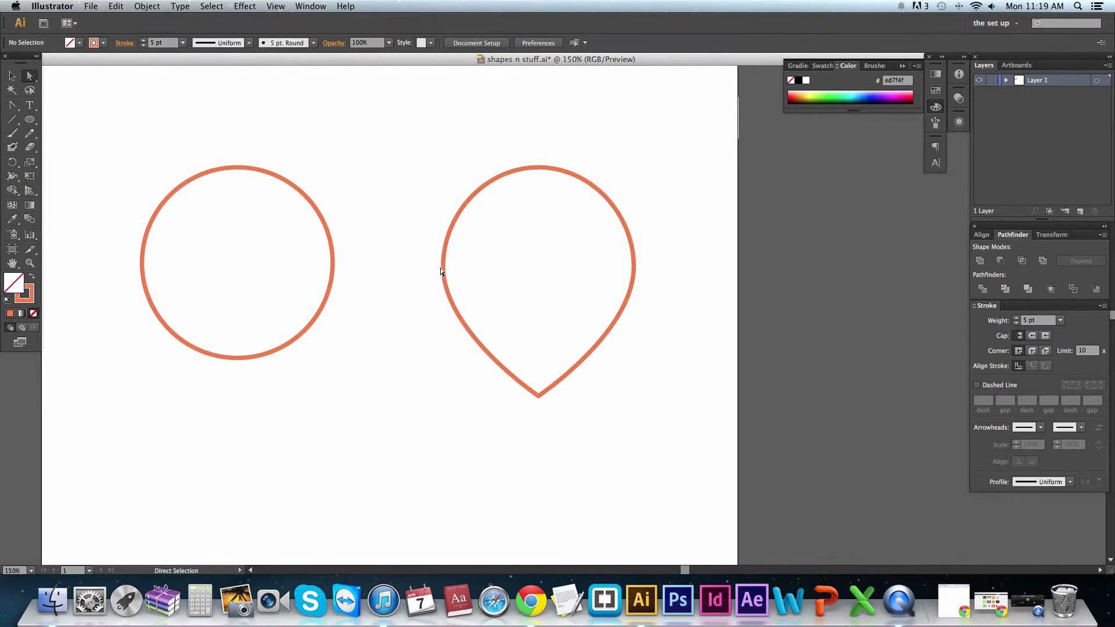
click(634, 267)
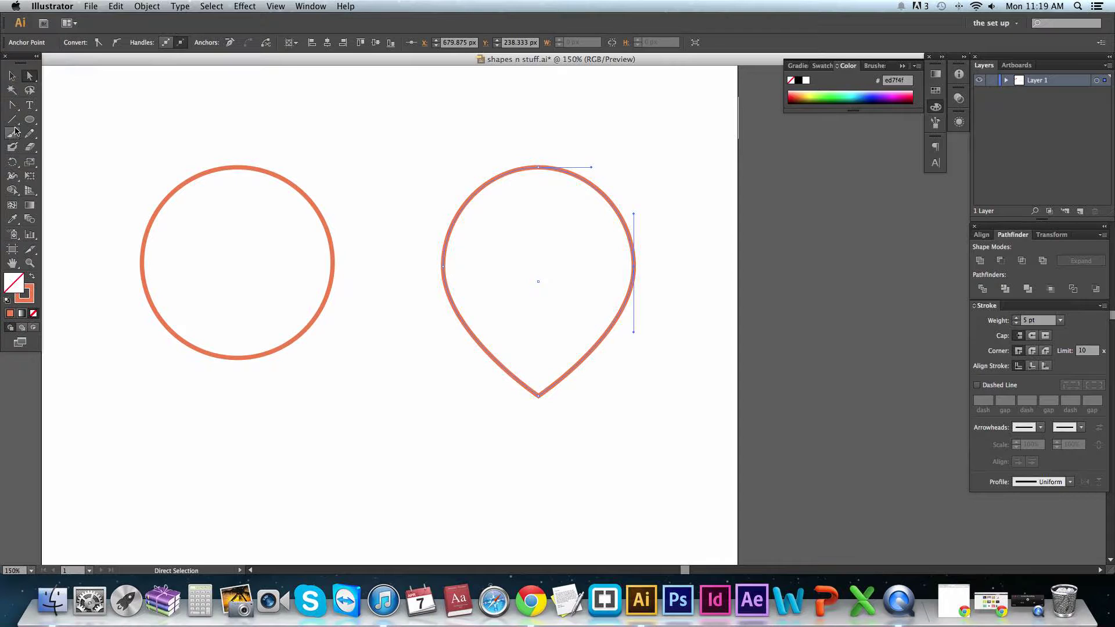
click(12, 119)
drag(385, 332, 711, 365)
click(12, 76)
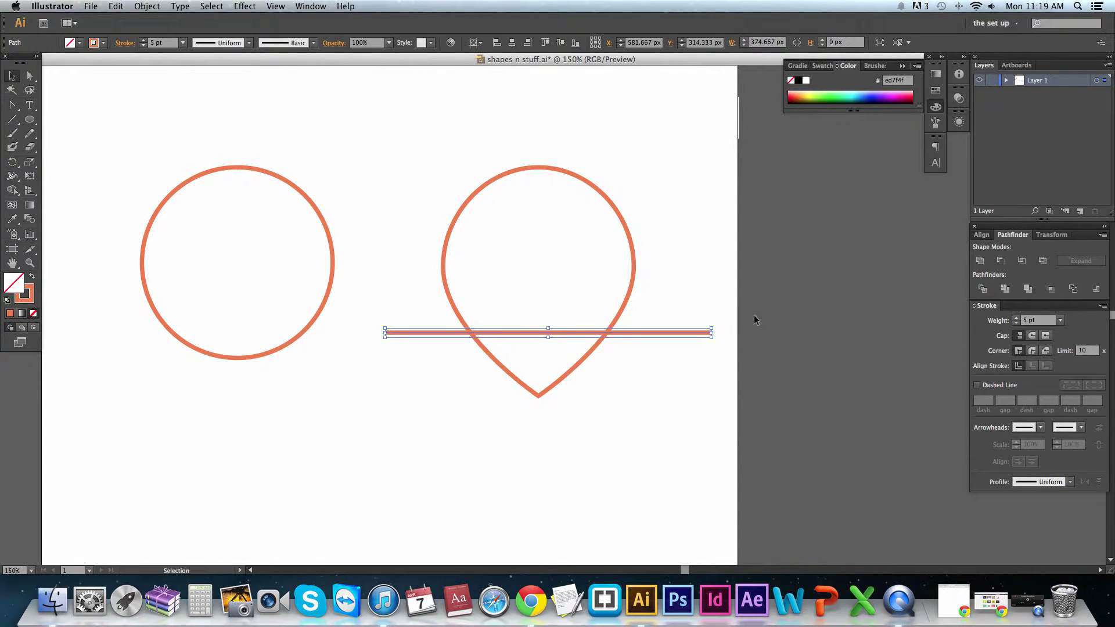
- Extend the left side anchor's lower handle down to the reference line
key(a)
click(634, 267)
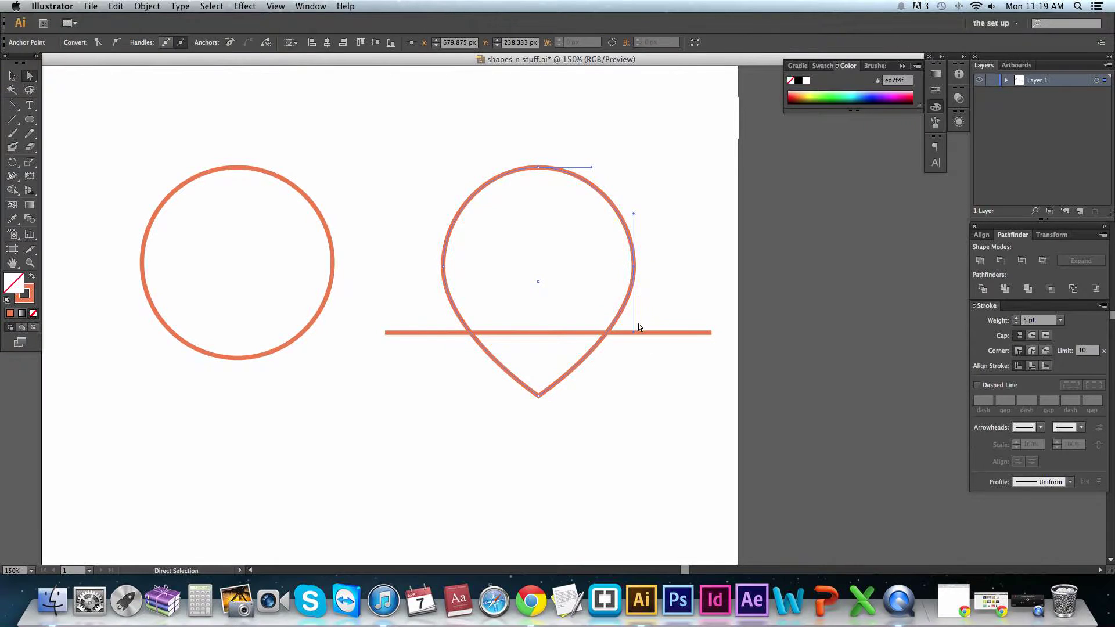
click(444, 268)
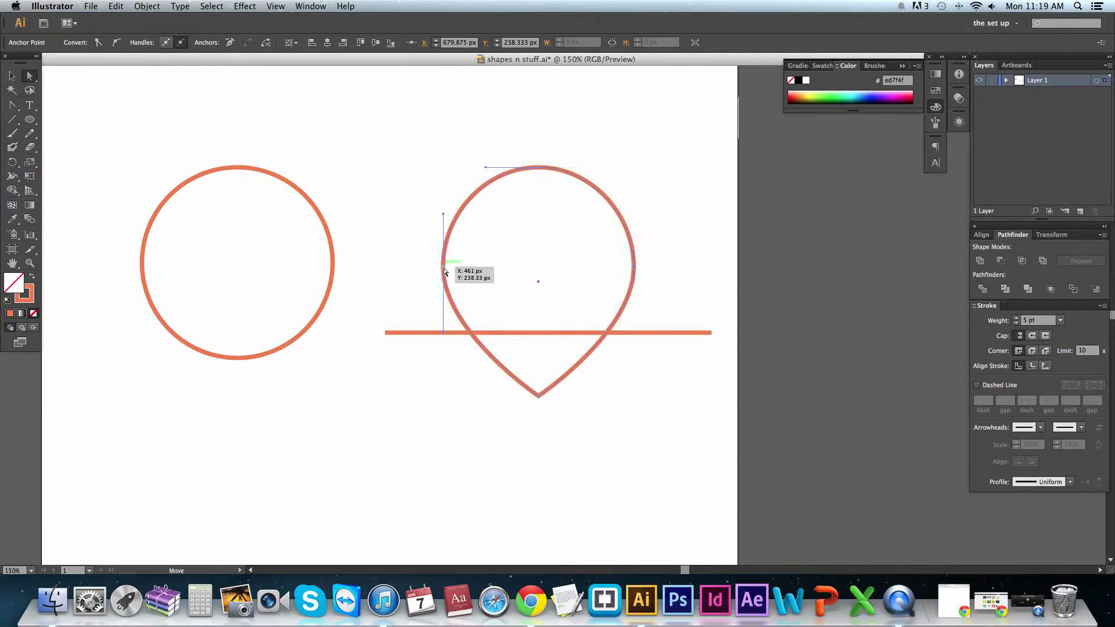
click(633, 267)
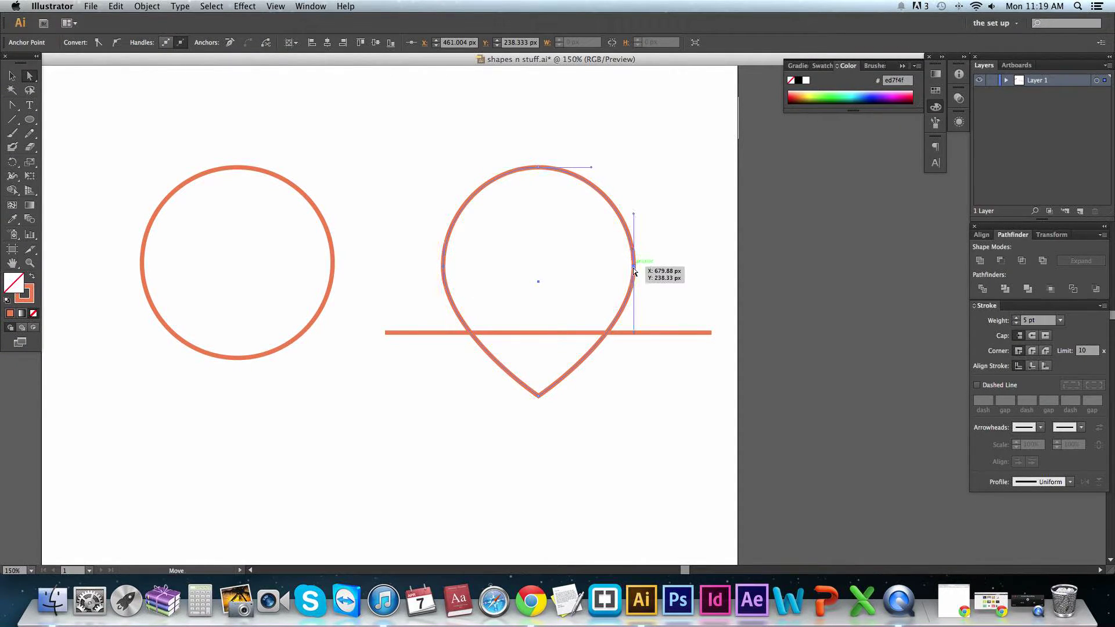
click(443, 268)
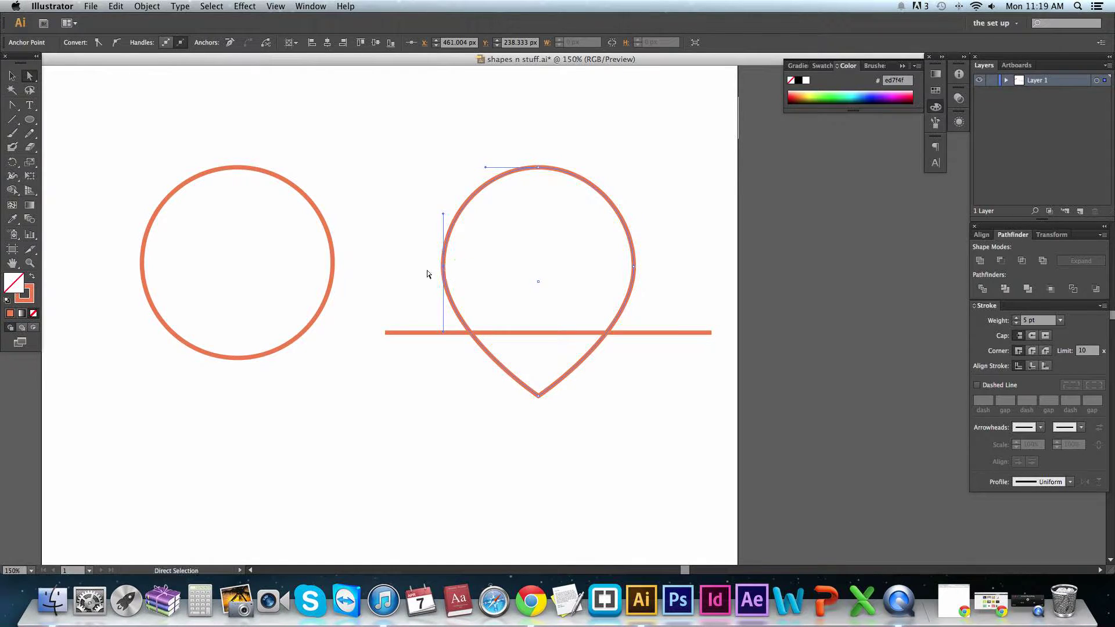
click(634, 269)
click(445, 271)
drag(399, 294, 511, 374)
drag(469, 306, 470, 311)
key(super+minus)
key(super+minus)
key(super+minus)
key(super+minus)
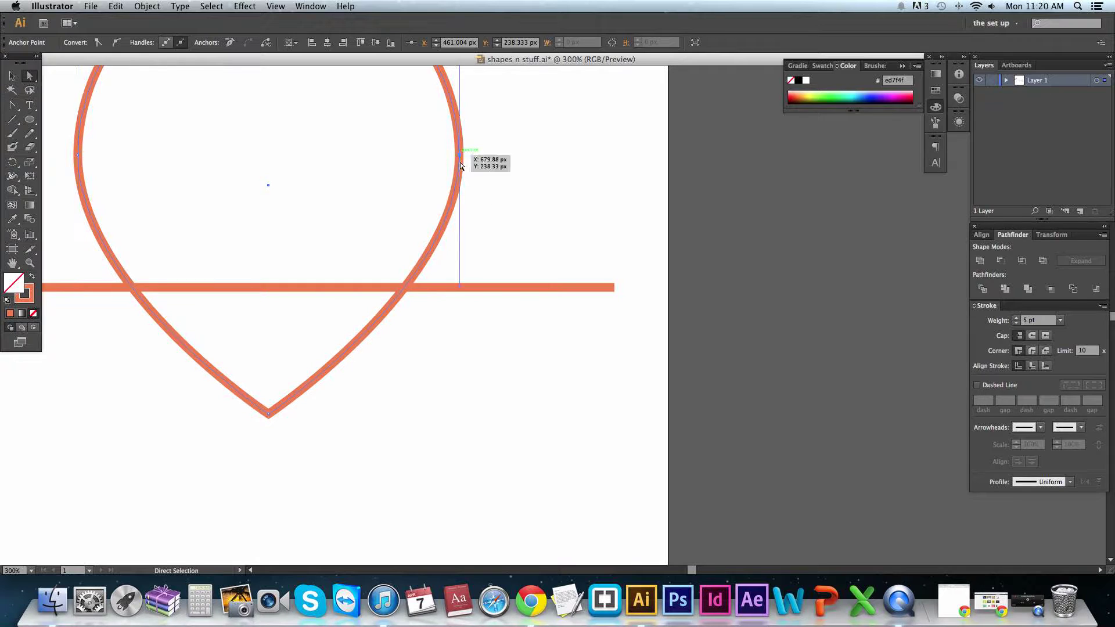
- Snap the right anchor's handle onto the reference line, then delete the line
click(460, 154)
key(super+space)
drag(446, 271, 493, 318)
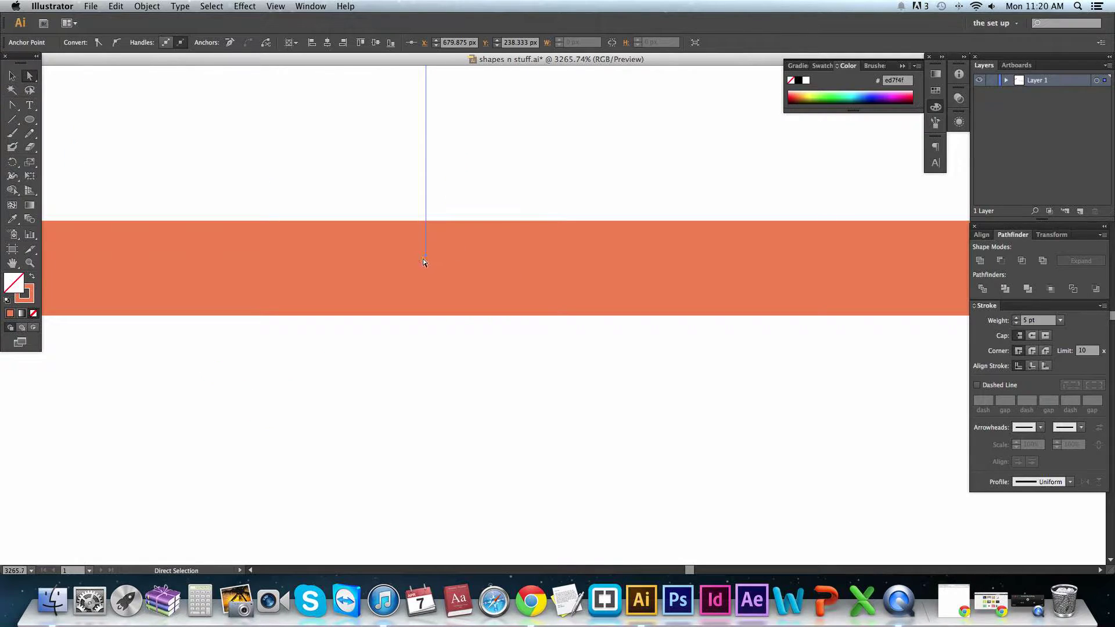
mouse_move(426, 256)
mouse_down()
mouse_move(426, 271)
mouse_move(436, 263)
mouse_up()
alt+super+click(480, 262)
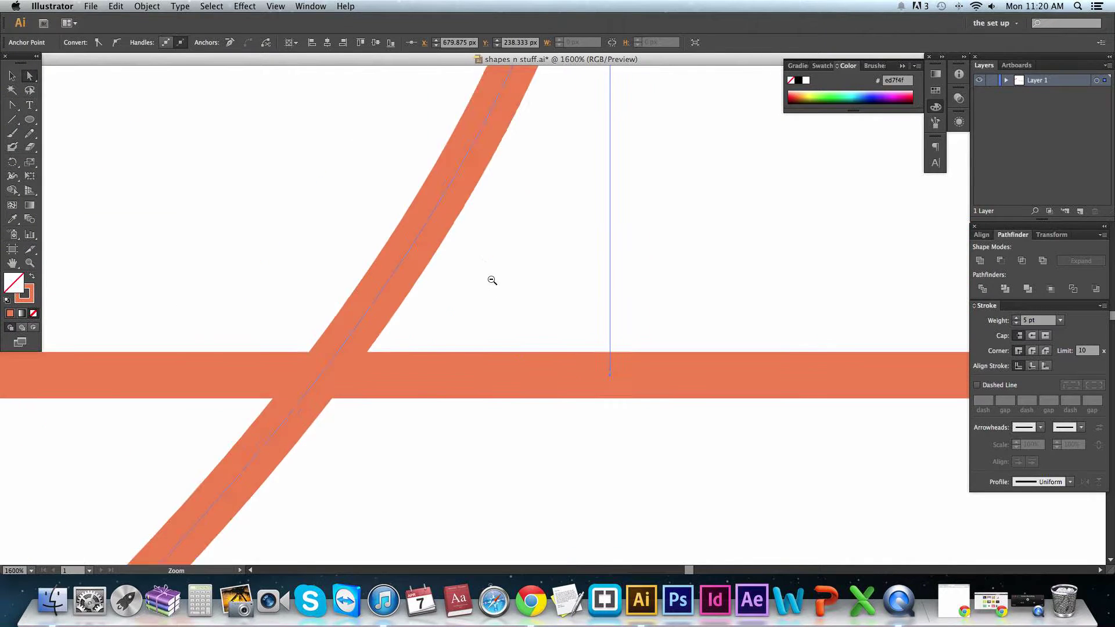
alt+super+click(575, 350)
key(v)
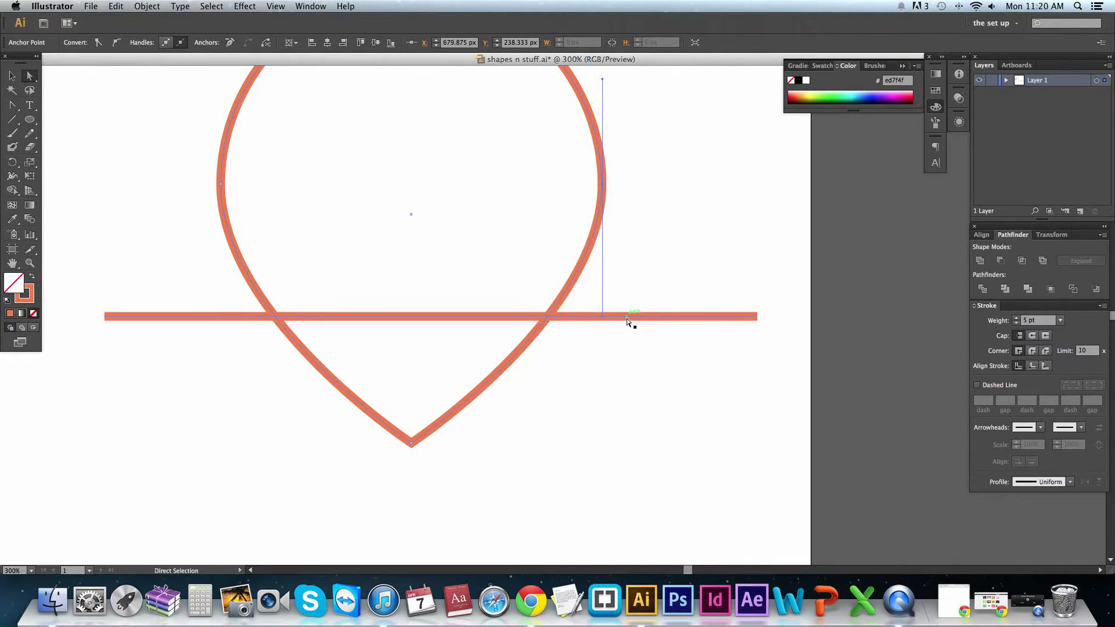
click(626, 318)
key(Delete)
- Draw a tall narrow rounded rectangle of about 32 × 106 px in free canvas space
alt+super+click(536, 292)
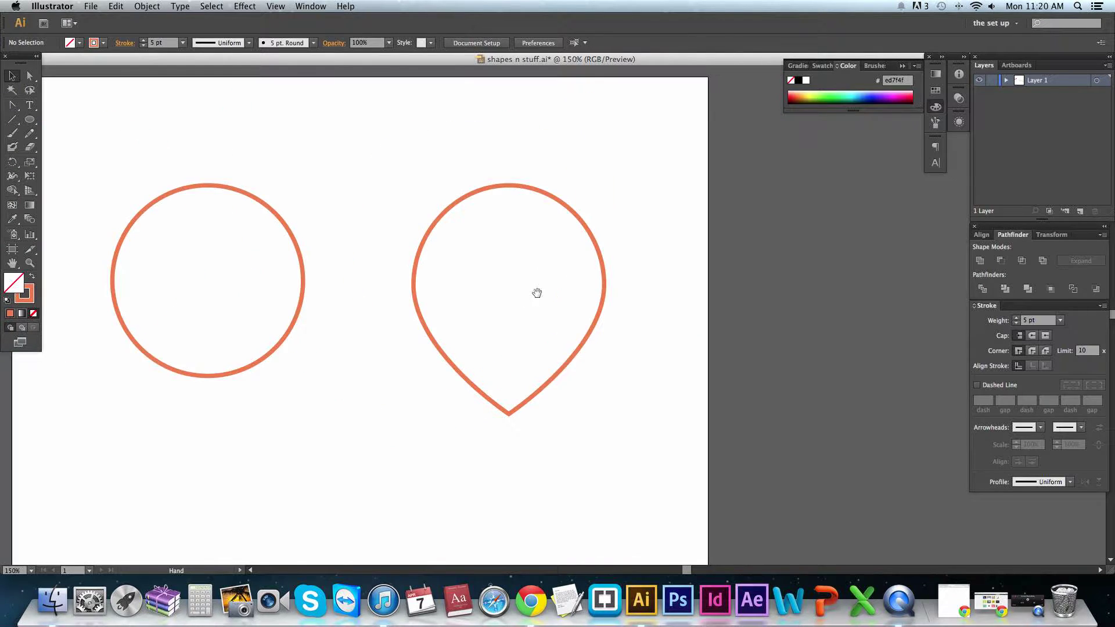
drag(533, 372, 649, 353)
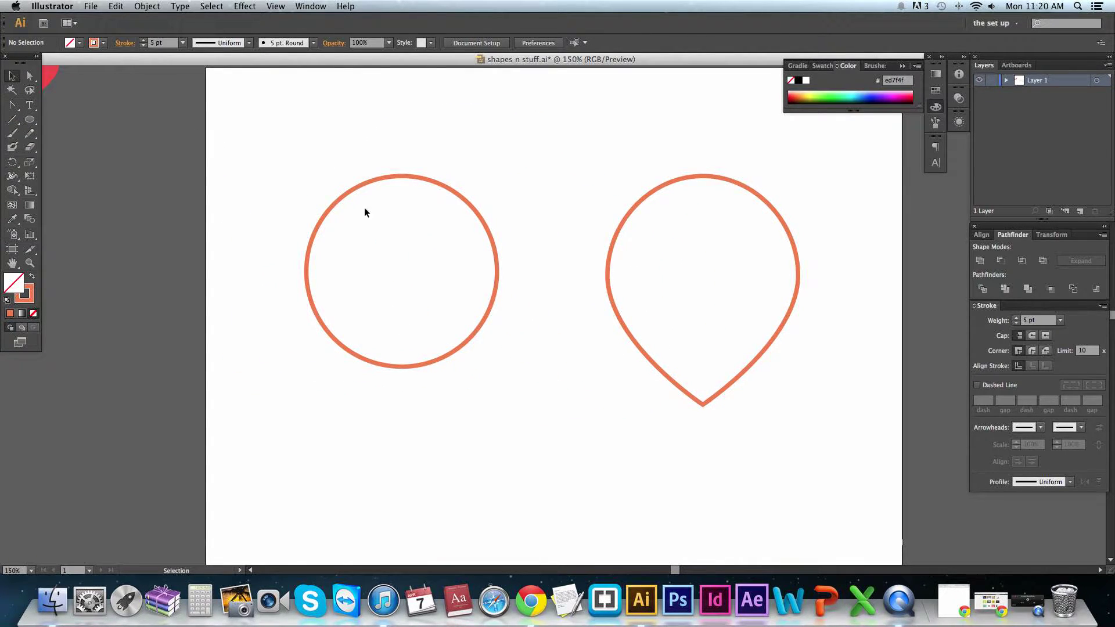
drag(30, 120, 97, 129)
drag(258, 121, 272, 209)
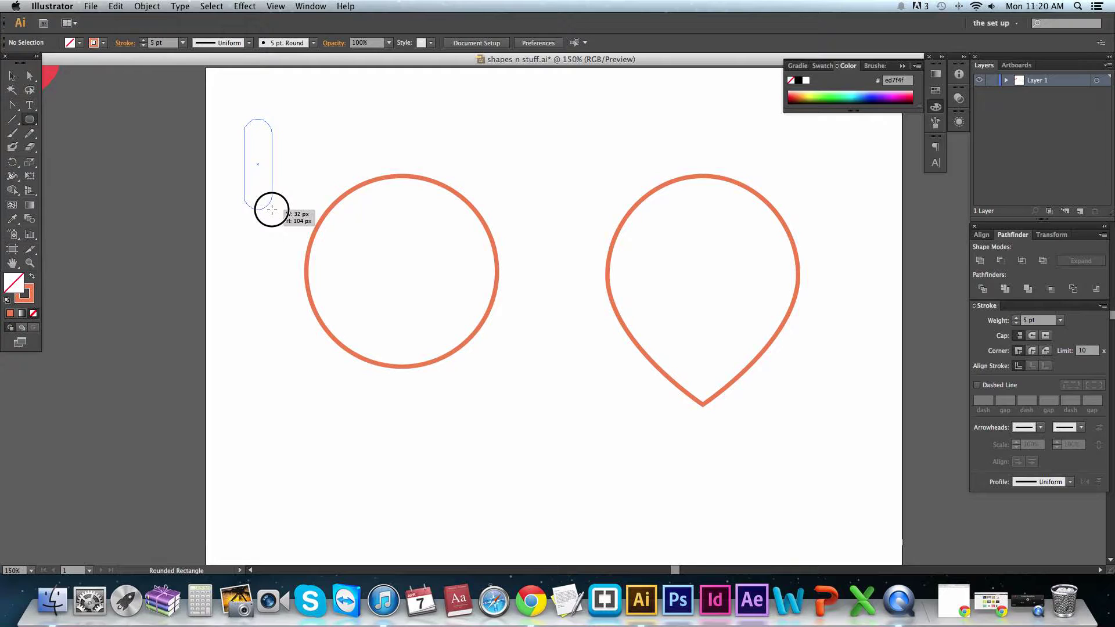
key(Left)
drag(272, 210, 271, 210)
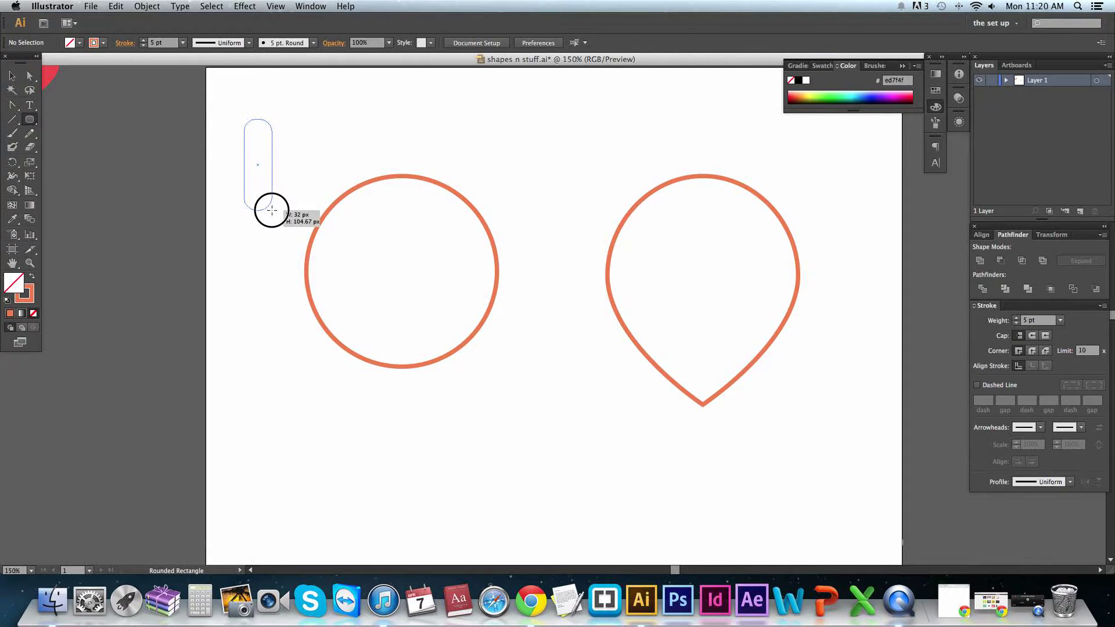
drag(271, 211, 270, 207)
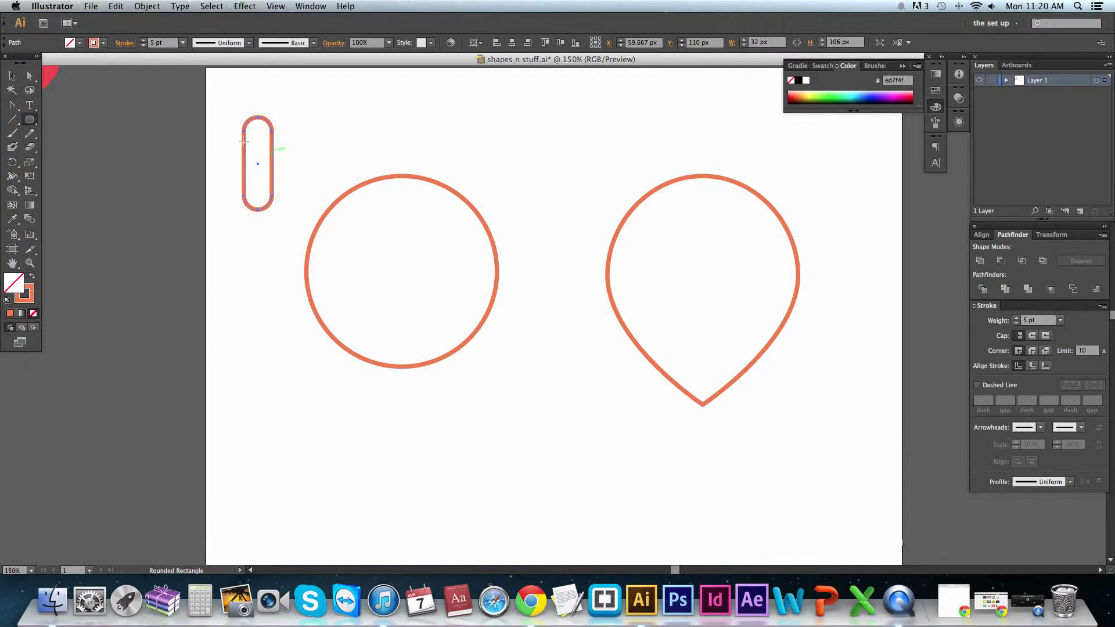
- Move the rounded rectangle so it stands upright between the circle and the teardrop
key(v)
drag(271, 128, 434, 140)
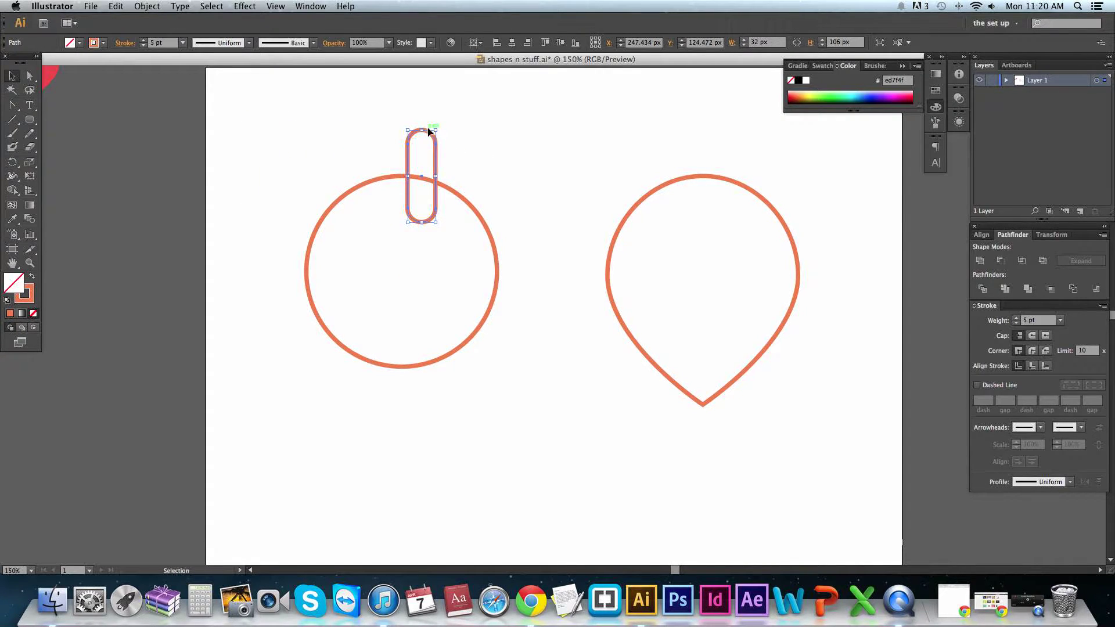
drag(428, 136, 510, 132)
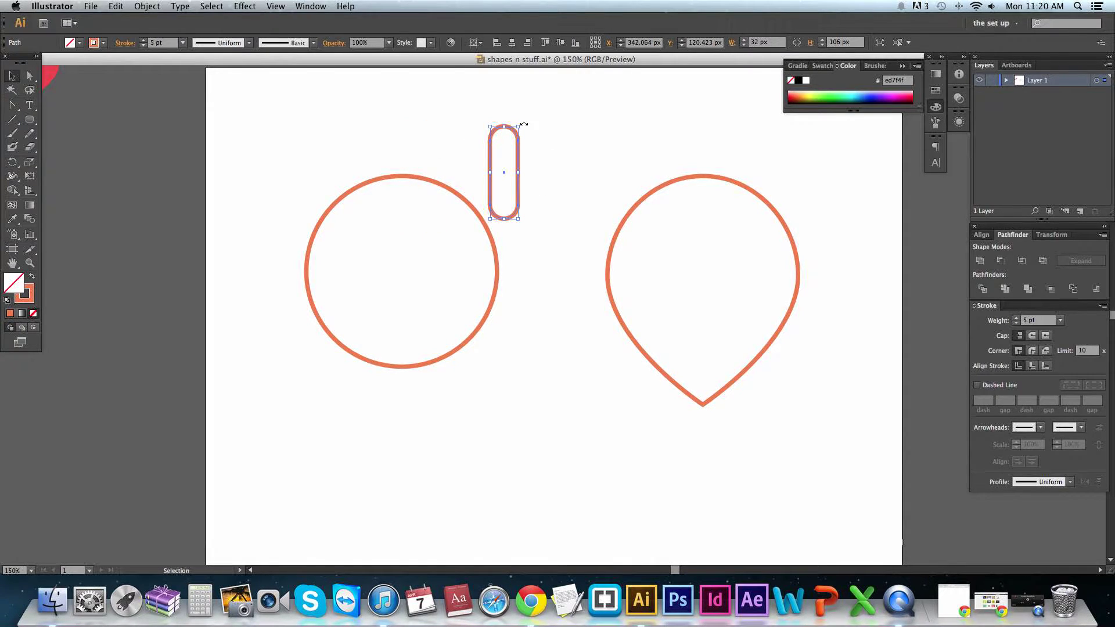
drag(470, 115, 596, 274)
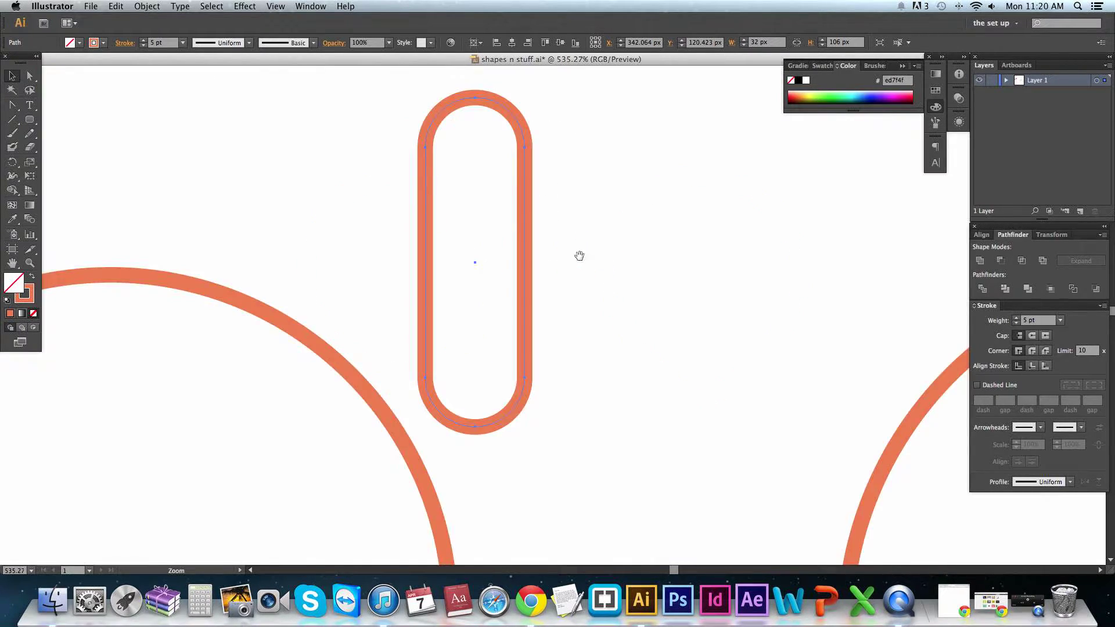
scroll(523, 209, up, 1)
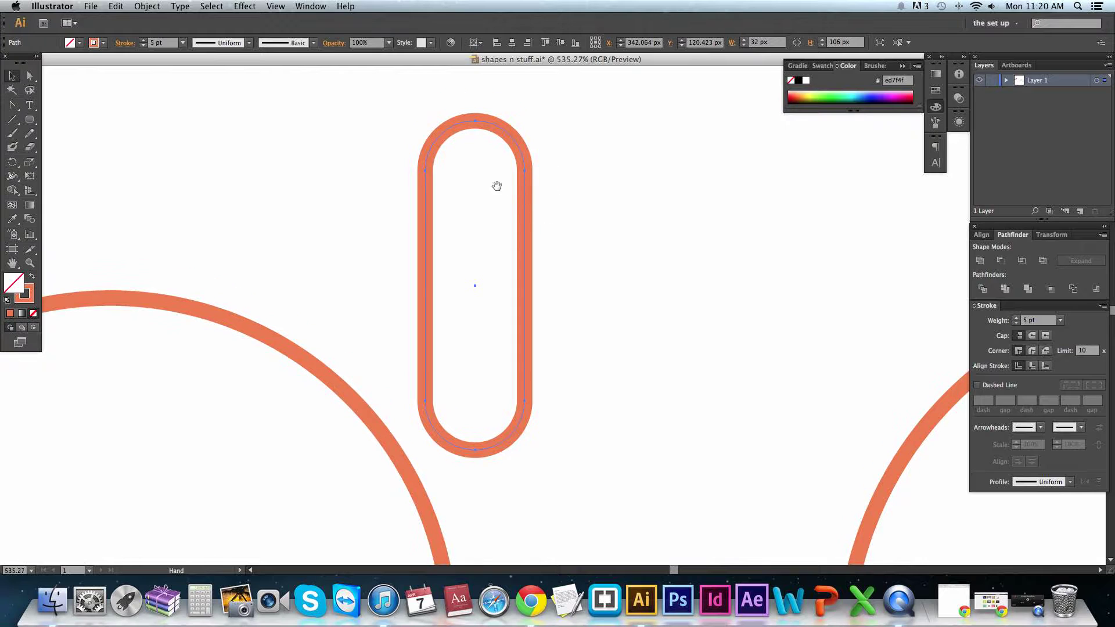
- Draw a round-capped vertical line inside the rounded rectangle, then delete it
click(12, 120)
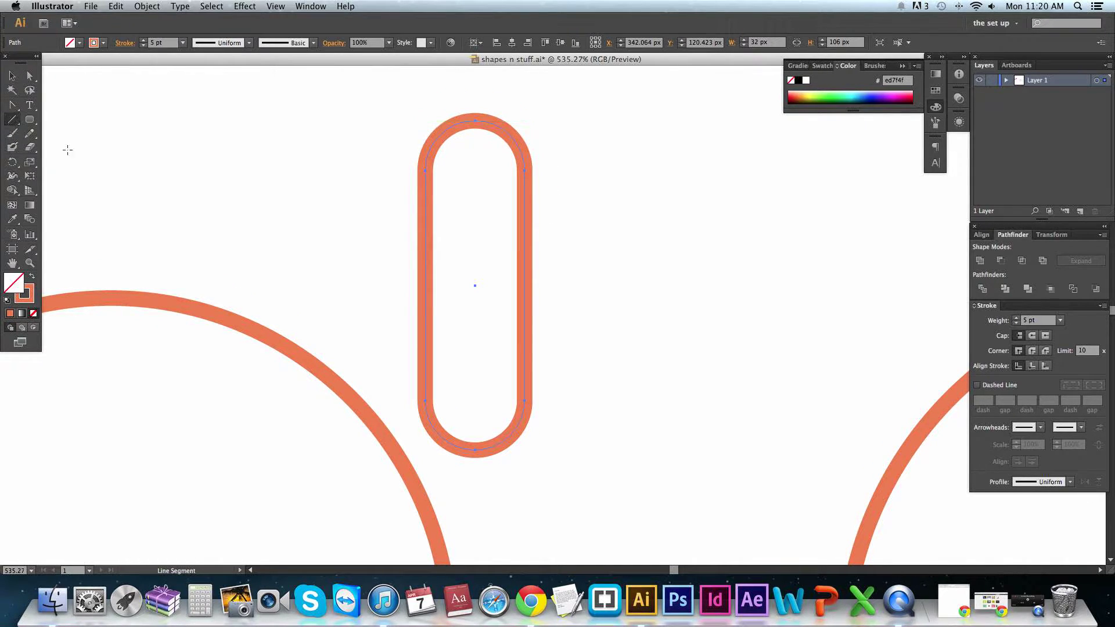
mouse_move(472, 163)
mouse_down()
mouse_move(473, 262)
mouse_move(490, 319)
mouse_up()
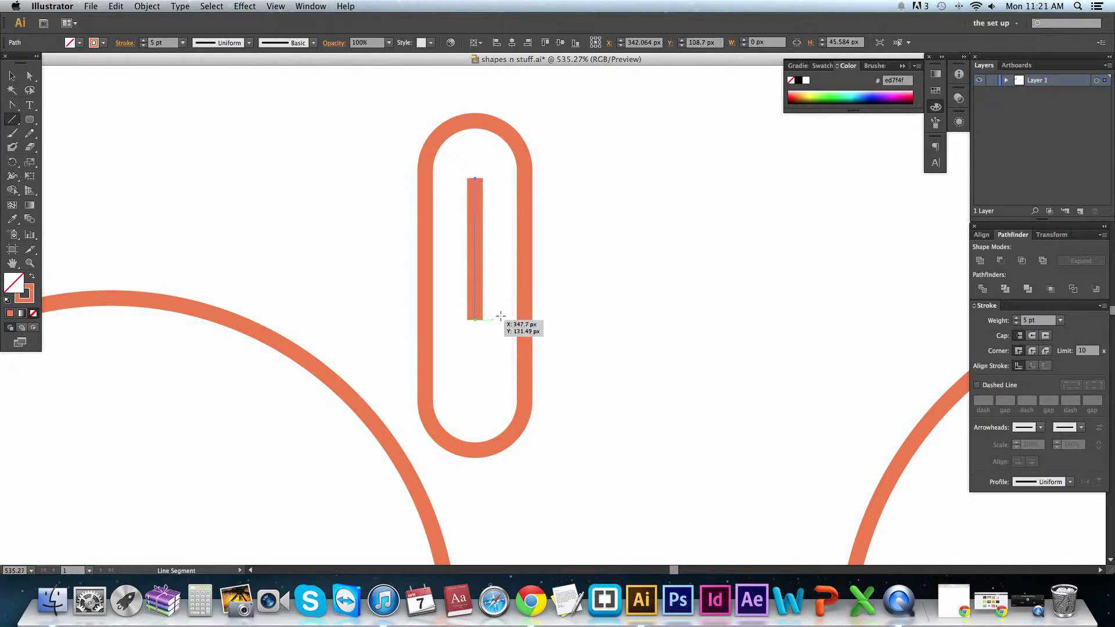
click(1033, 336)
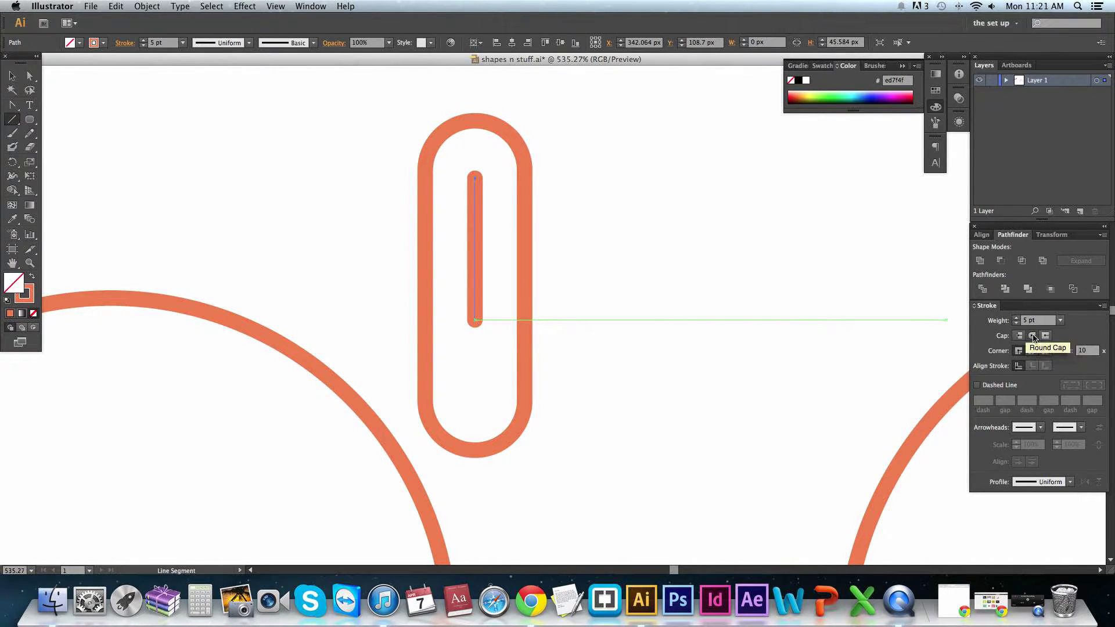
click(11, 76)
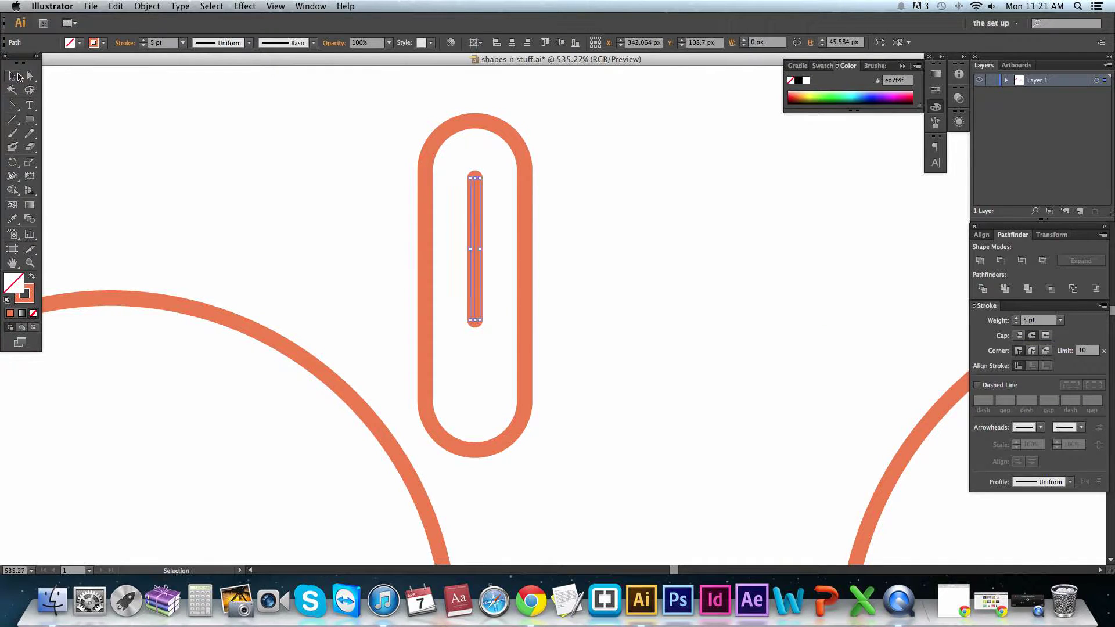
click(572, 216)
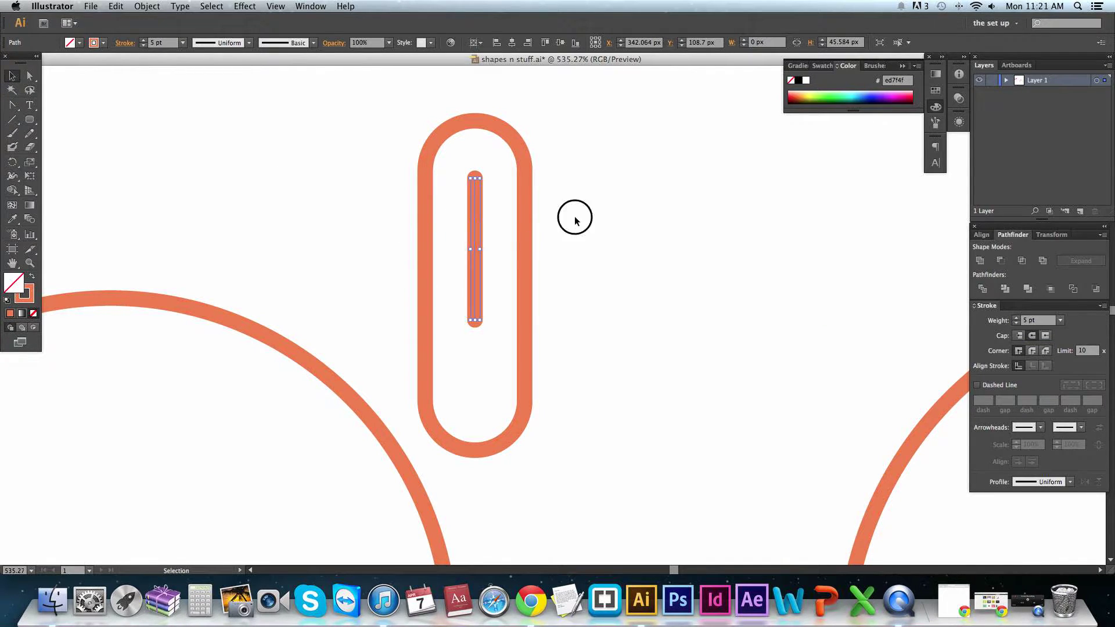
click(468, 192)
key(Delete)
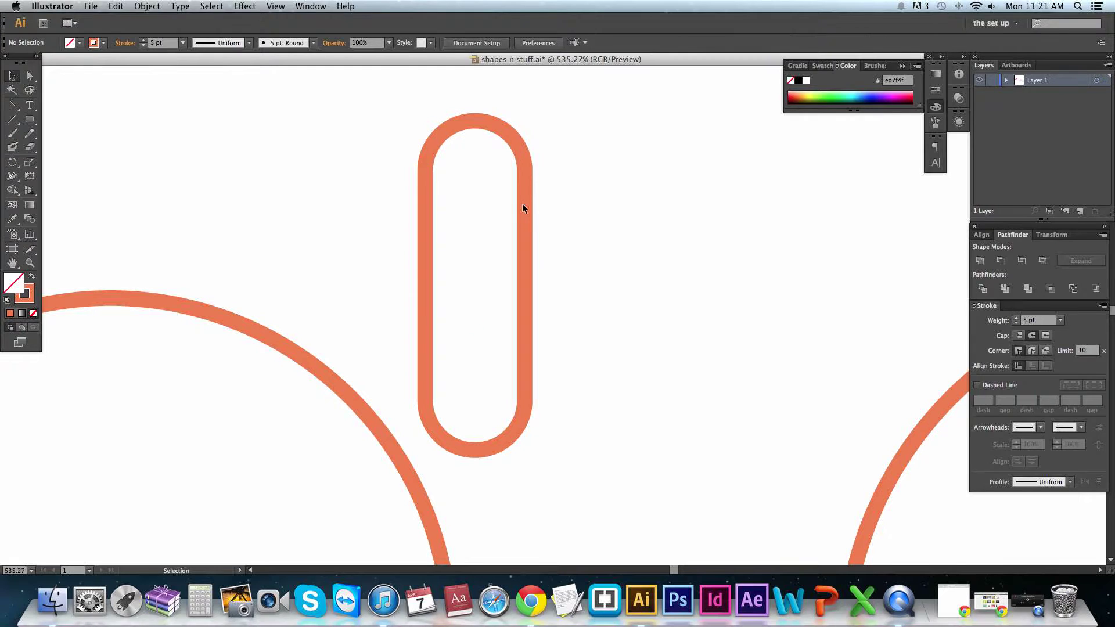
- Offset the rounded outline by -12 px to nest a narrower copy inside it
click(524, 206)
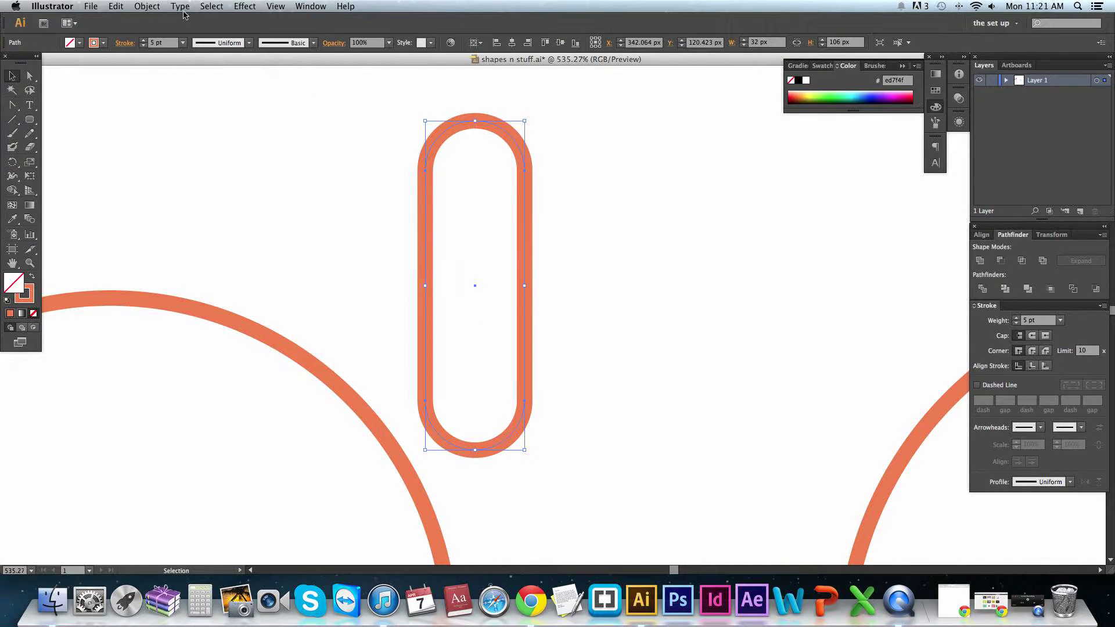
click(150, 7)
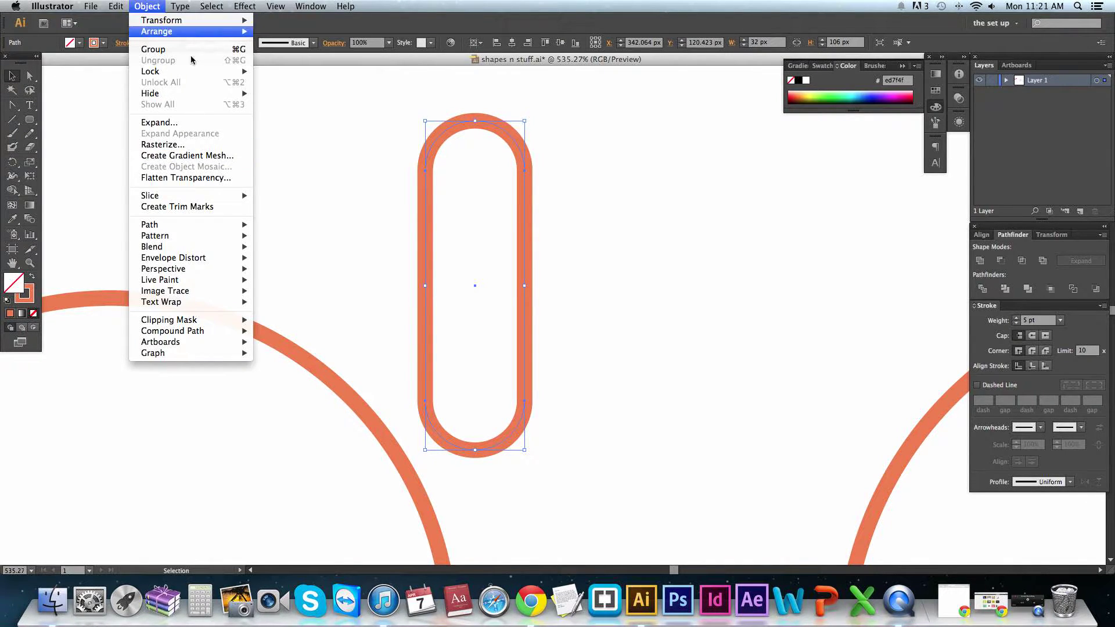
mouse_move(191, 226)
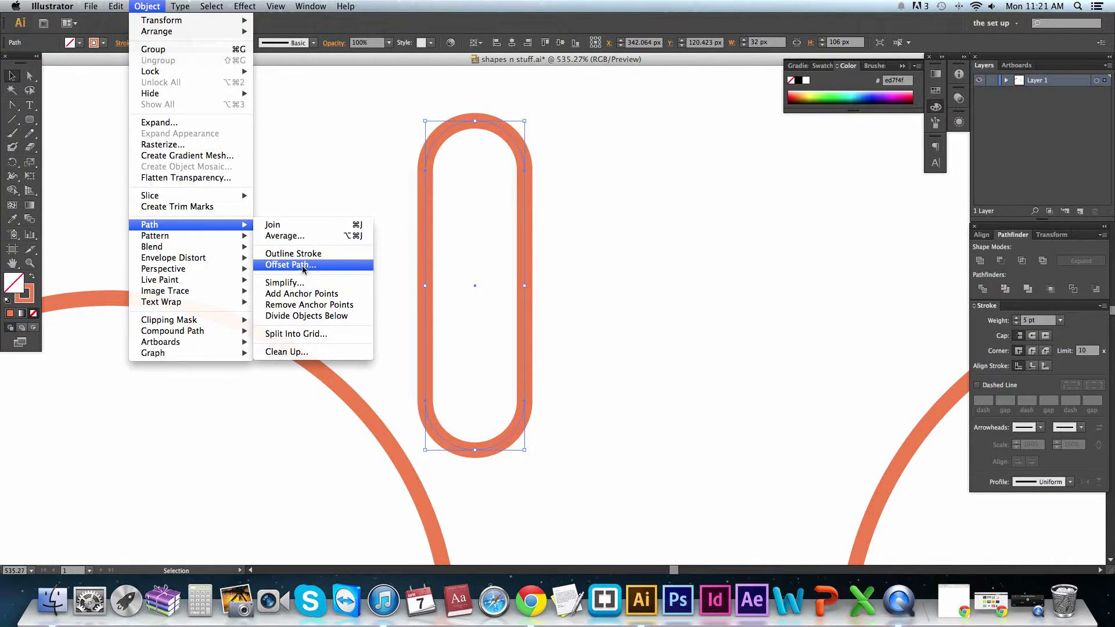
click(290, 265)
click(632, 345)
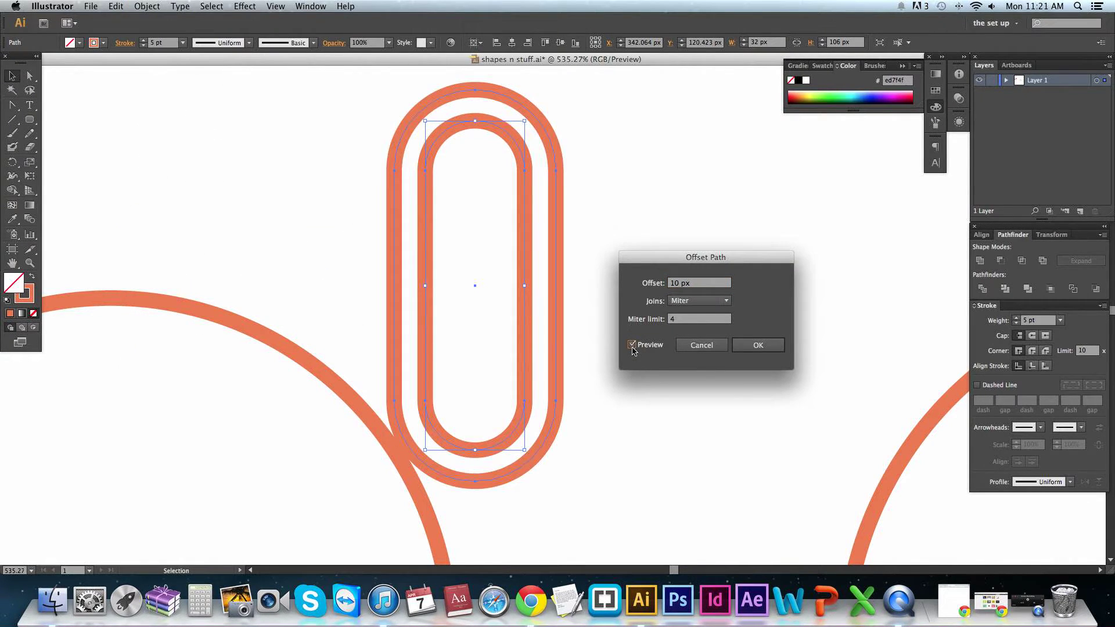
click(674, 283)
key(Down)
key(Down)
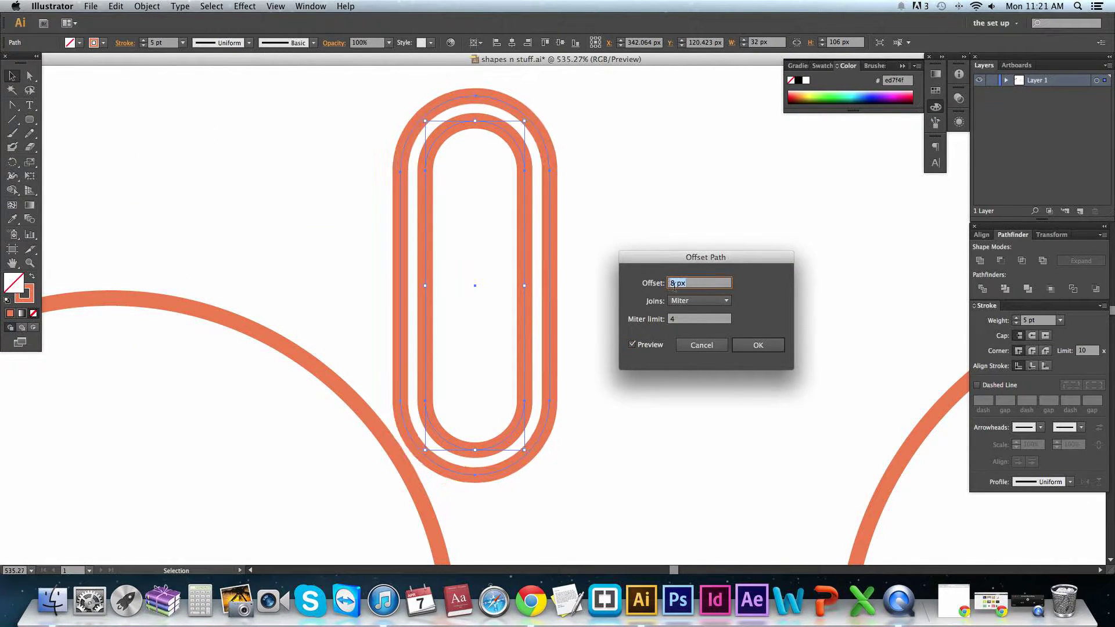
key(Down)
key(Down)
key(Down)
key(Down)
key(Down)
key(Down)
key(Down)
key(Down)
key(Down)
key(Down)
key(Down)
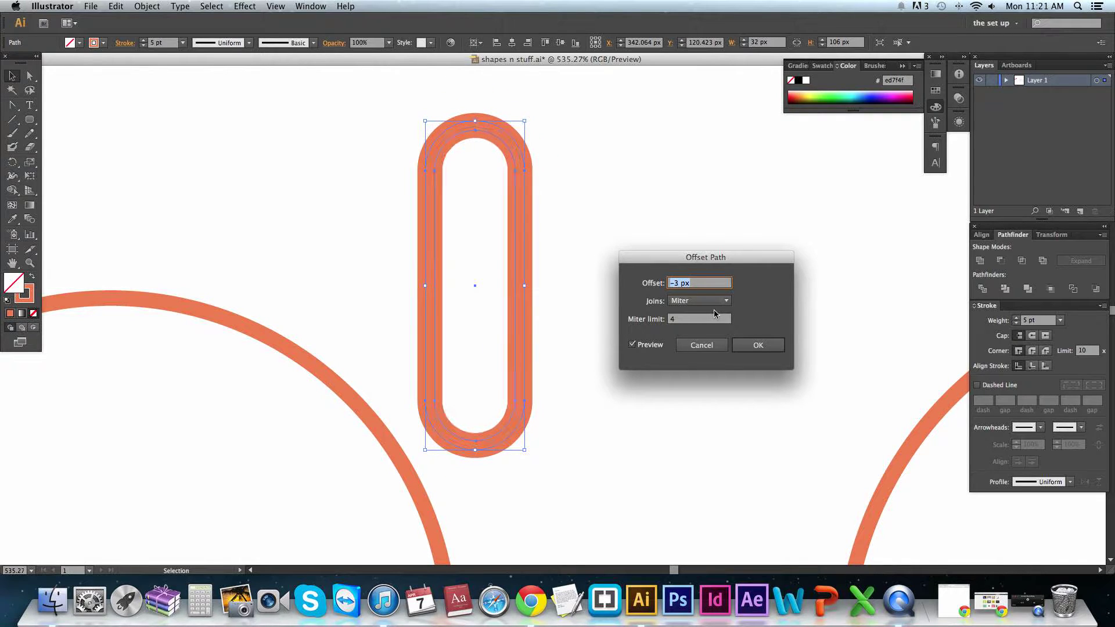
key(Down)
key(Down)
key(Down)
key(Down)
key(Down)
key(Down)
key(Down)
key(Down)
key(Down)
key(Down)
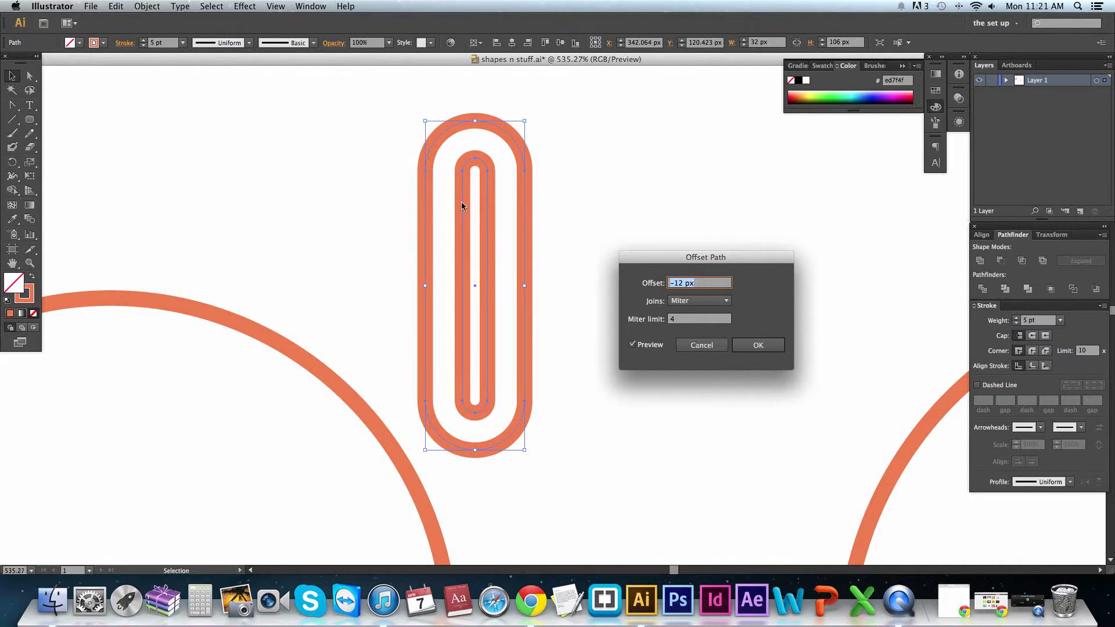
click(755, 343)
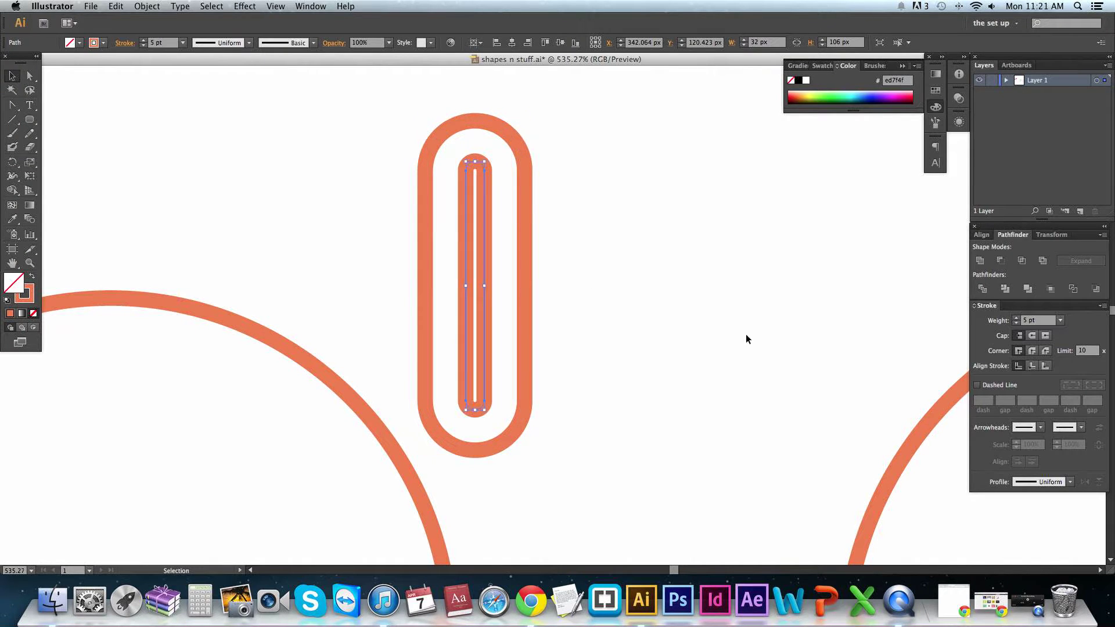
click(746, 335)
- Group both paperclip paths and rotate the group about 45°
drag(399, 144, 615, 225)
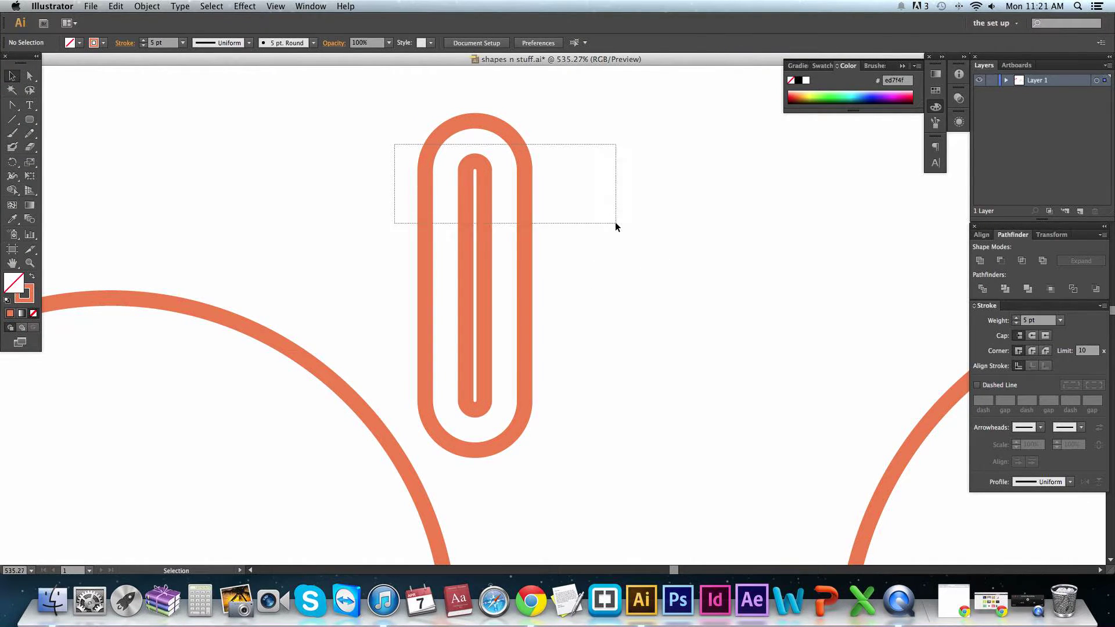
key(super+minus)
key(super+minus)
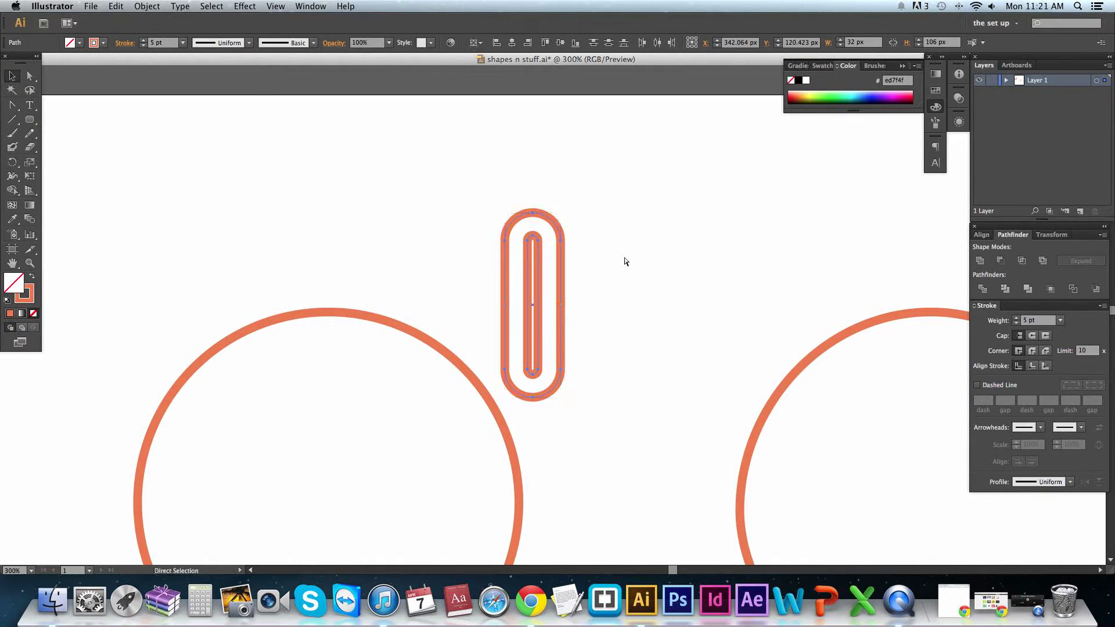
key(super+g)
drag(565, 213, 509, 321)
click(560, 328)
- Move the tilted paperclip onto the circle's upper-right edge and fine-tune its 45° angle
scroll(610, 288, down, 5)
scroll(610, 289, left, 3)
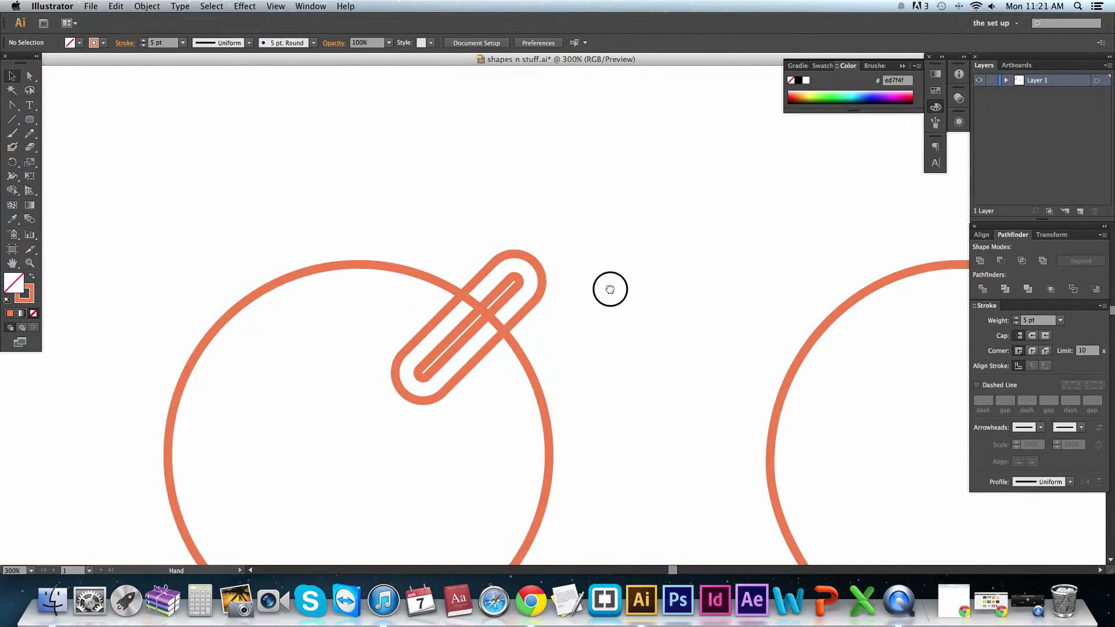
drag(579, 216, 589, 235)
click(642, 247)
scroll(651, 253, left, 2)
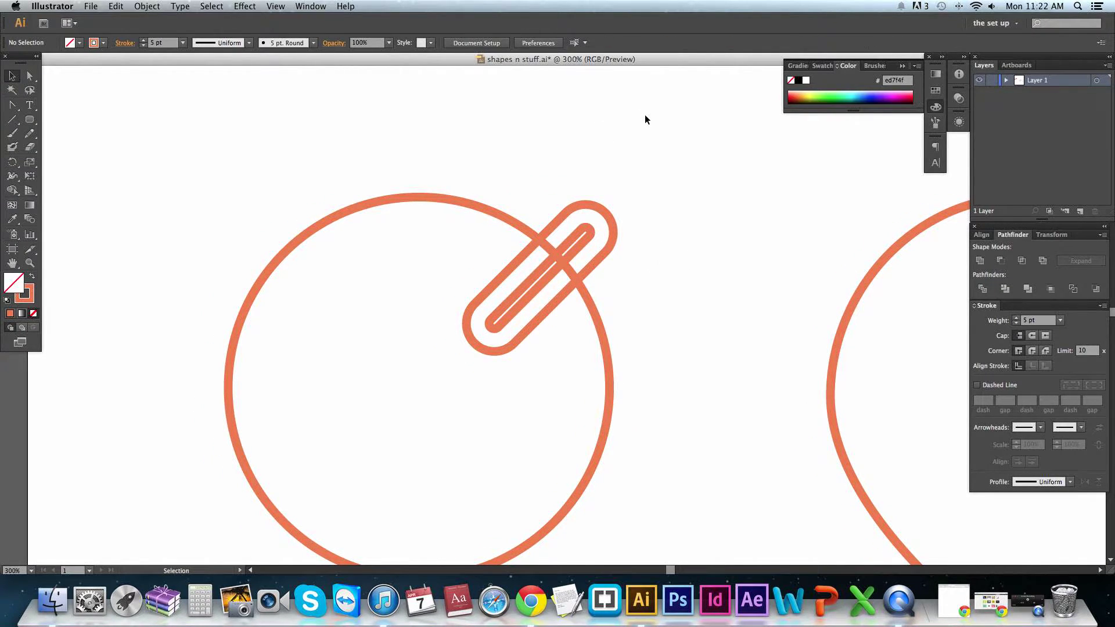
drag(615, 231, 748, 154)
scroll(723, 183, up, 3)
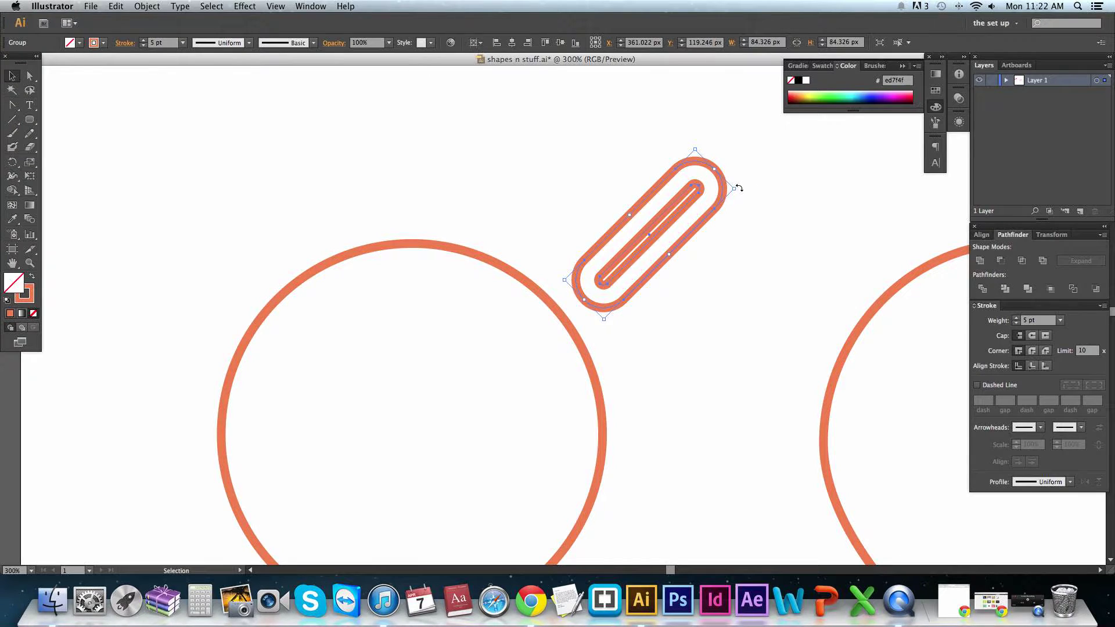
drag(739, 188, 613, 275)
click(649, 274)
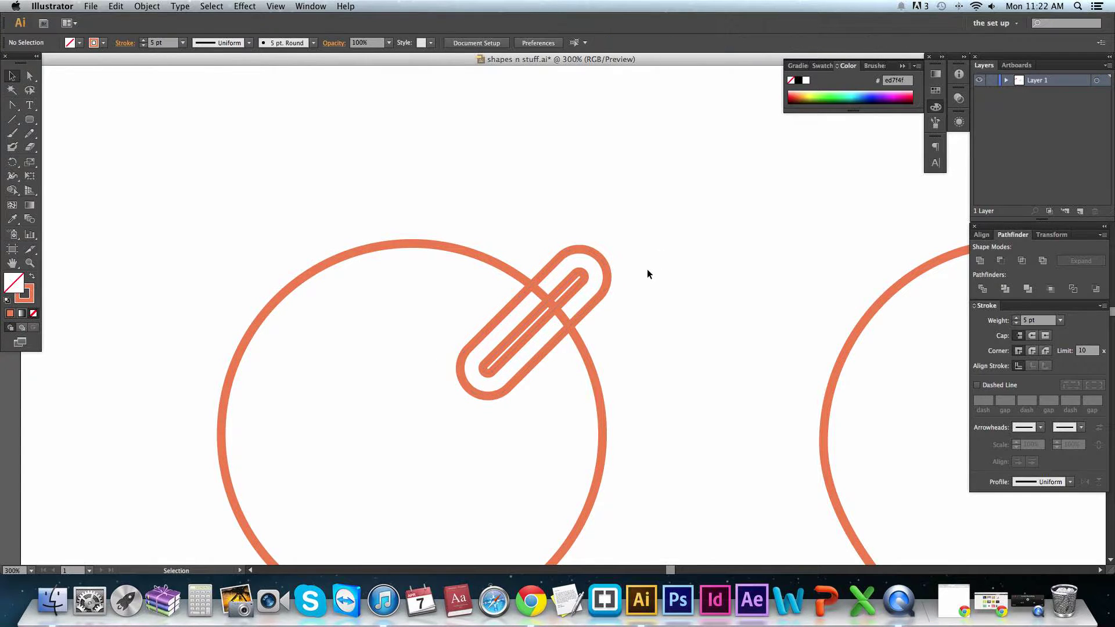
click(600, 268)
- Make a vertically reflected copy of the paperclip with Object > Transform > Reflect
click(147, 6)
mouse_move(162, 22)
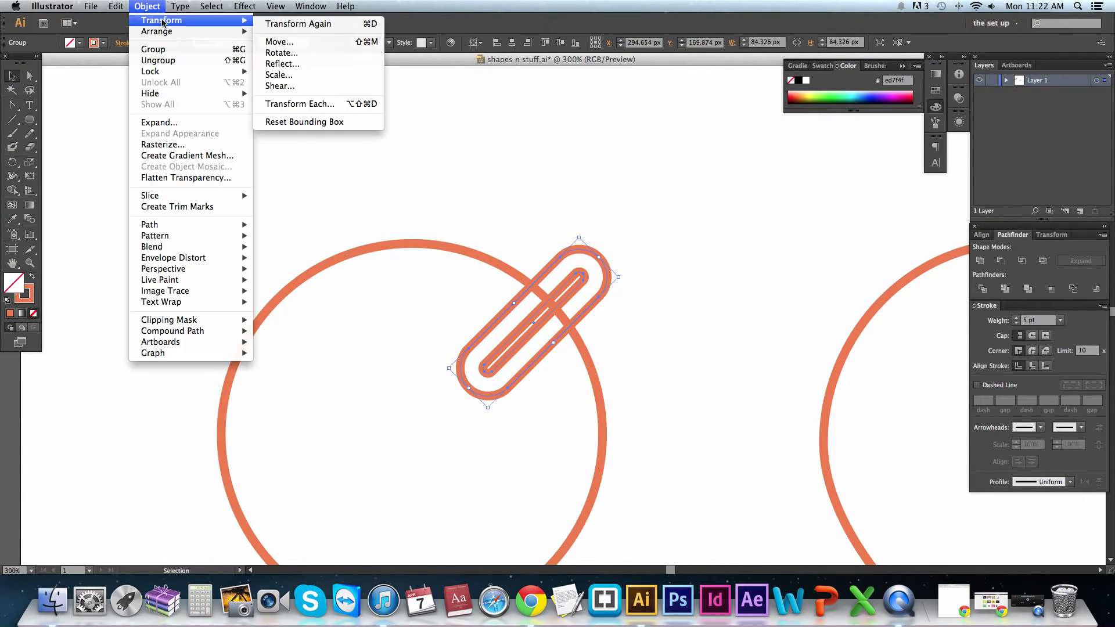
click(283, 64)
click(828, 403)
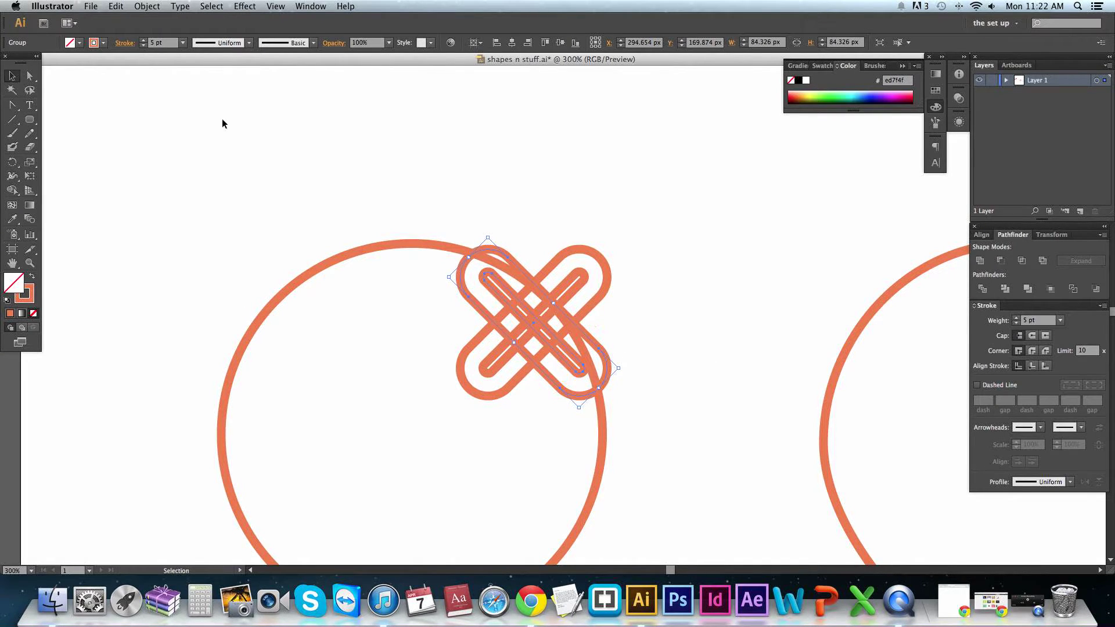
- Drag the mirrored paperclip to the circle's upper-left edge, then select the round head
click(147, 6)
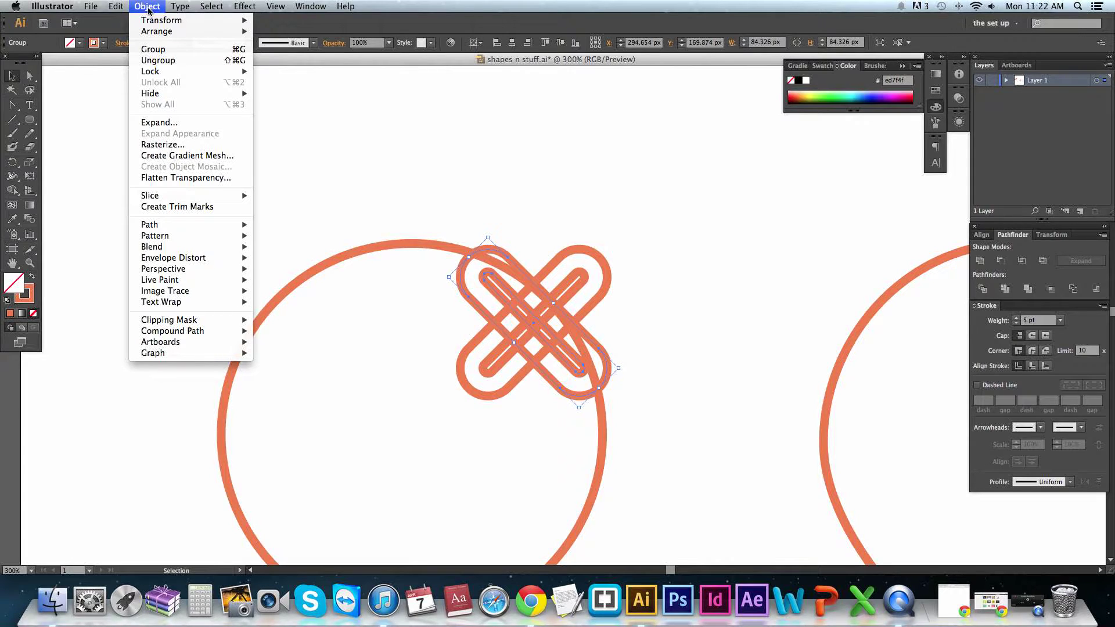
mouse_move(166, 23)
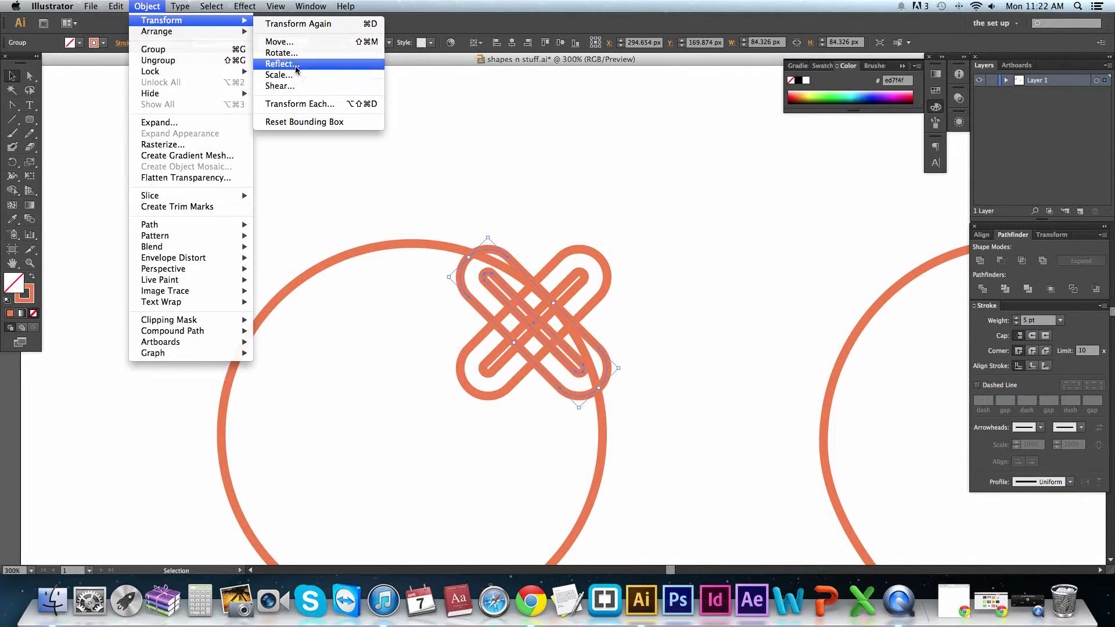
click(521, 267)
drag(515, 266, 277, 266)
click(322, 228)
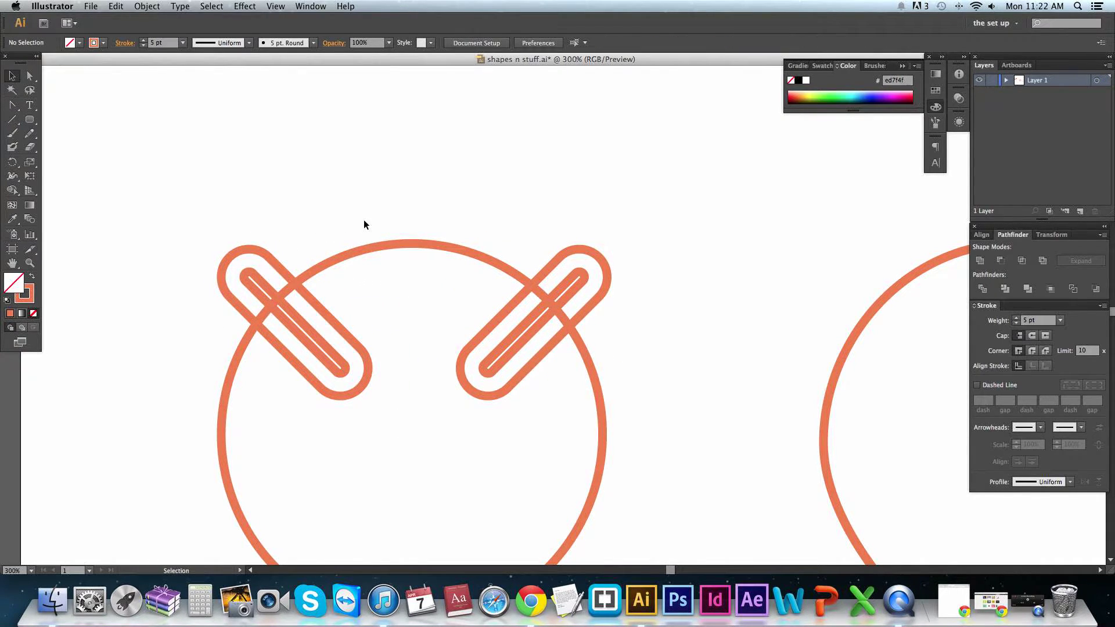
click(252, 251)
shift+click(587, 252)
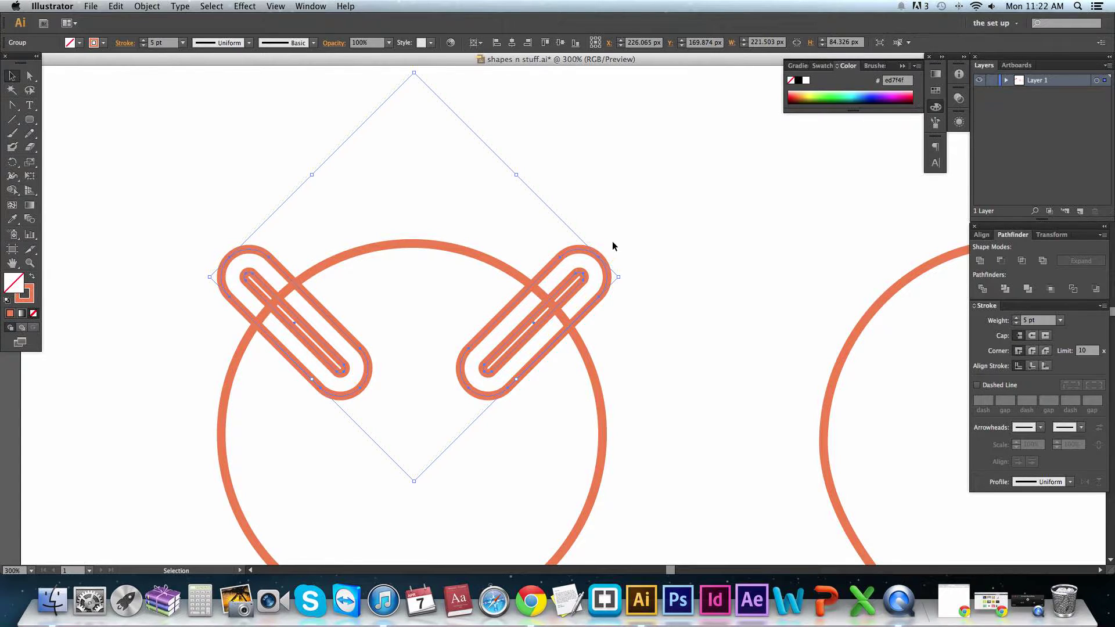
click(479, 257)
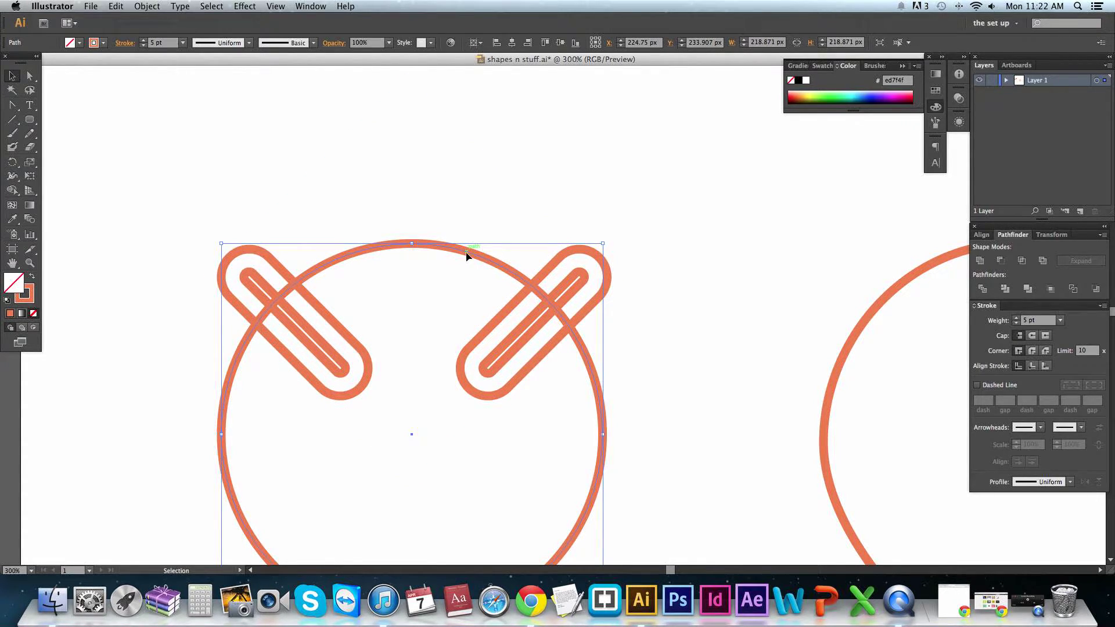
key(super)
- Give the circle a #ffffff fill covering the ears' lower halves, then zoom to check
double_click(16, 286)
drag(597, 283, 537, 261)
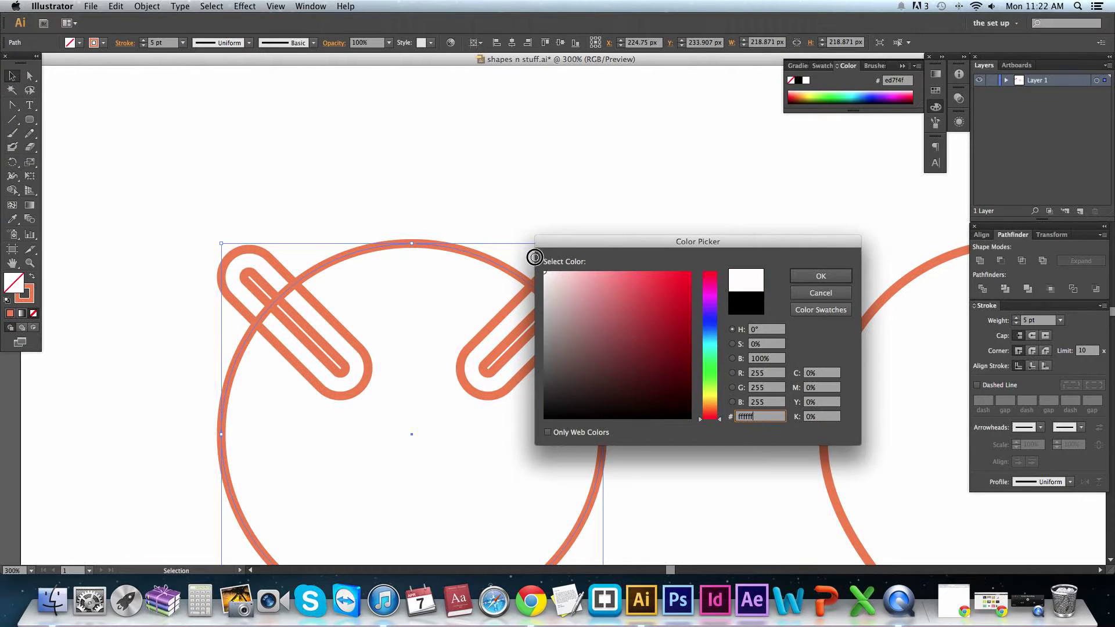
click(816, 277)
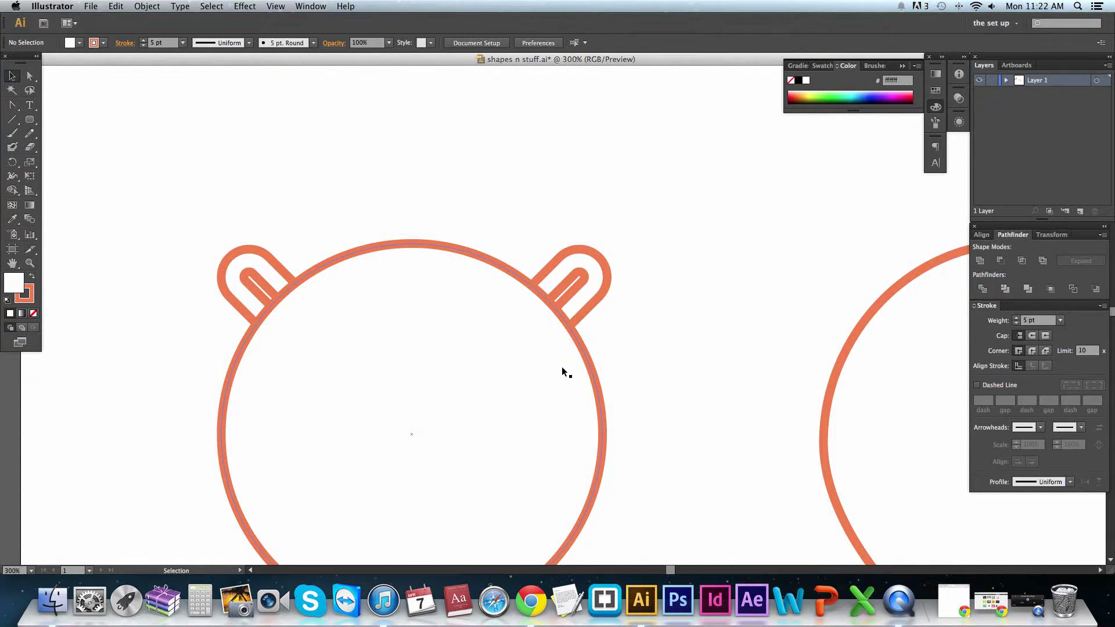
key(z)
alt+click(632, 323)
alt+click(535, 306)
drag(279, 194, 635, 400)
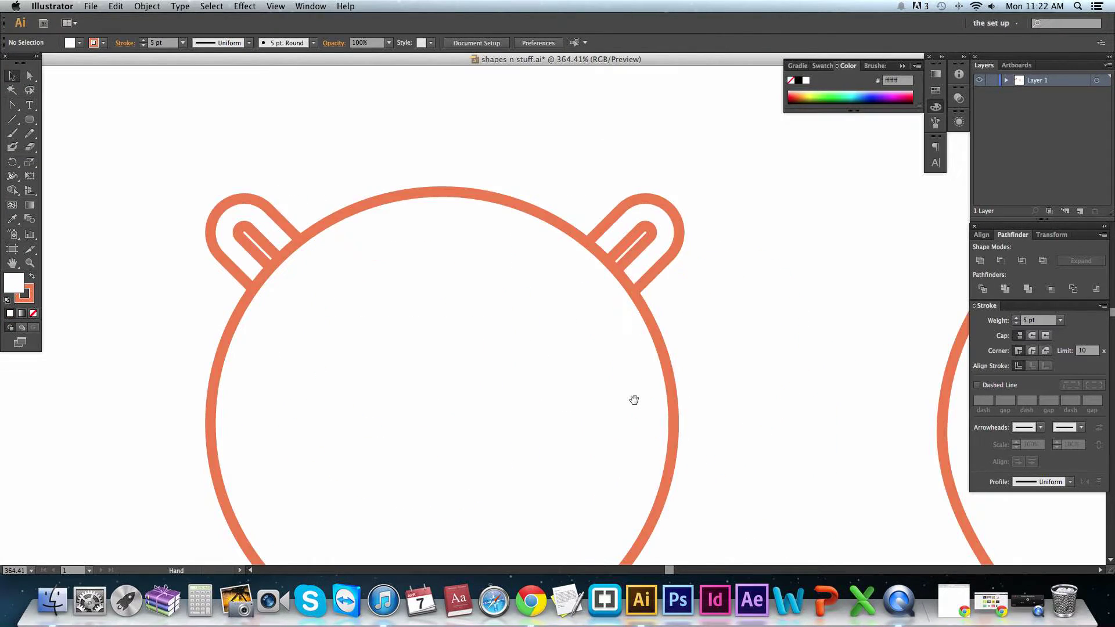
key(v)
key(z)
alt+click(535, 358)
scroll(476, 344, right, 3)
key(v)
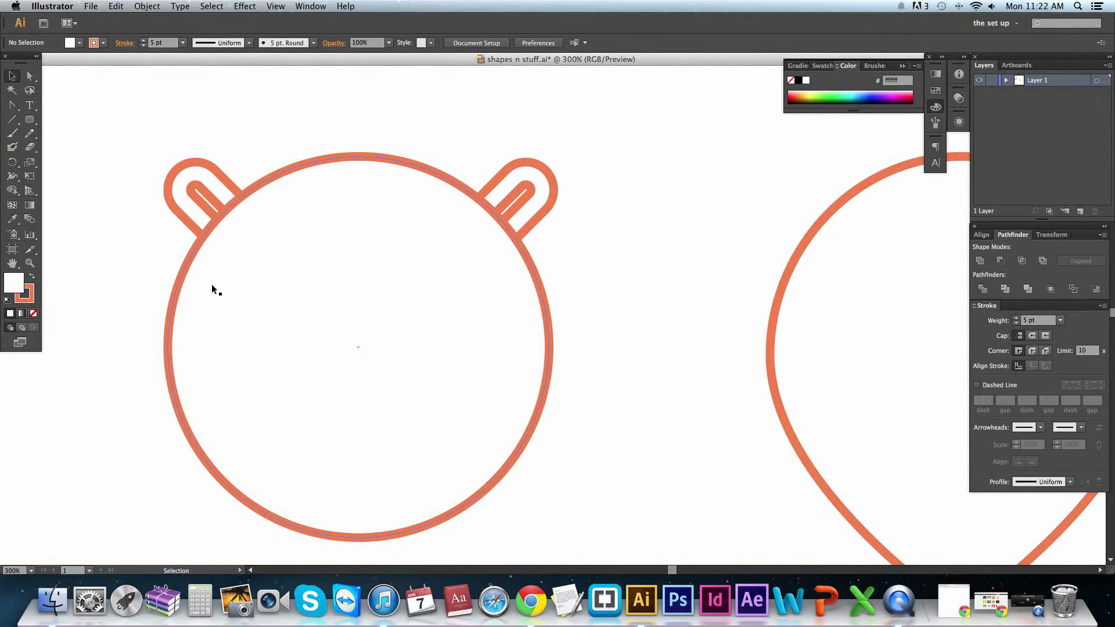
- Draw a small rounded-rectangle nose bar inside the head
drag(30, 120, 69, 134)
drag(318, 299, 408, 327)
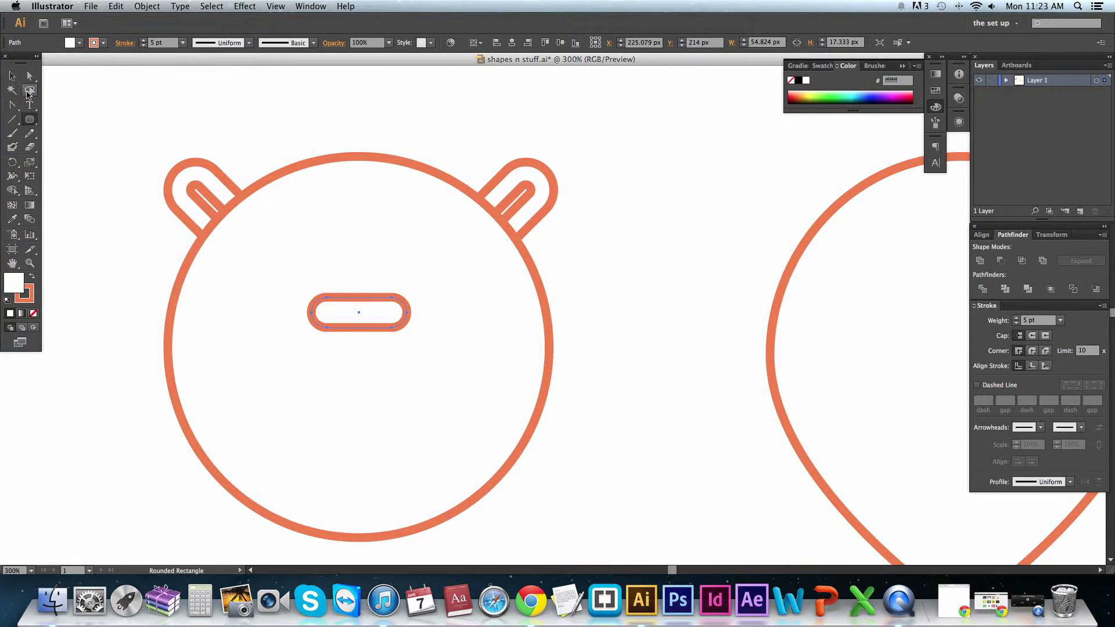
click(11, 76)
click(609, 337)
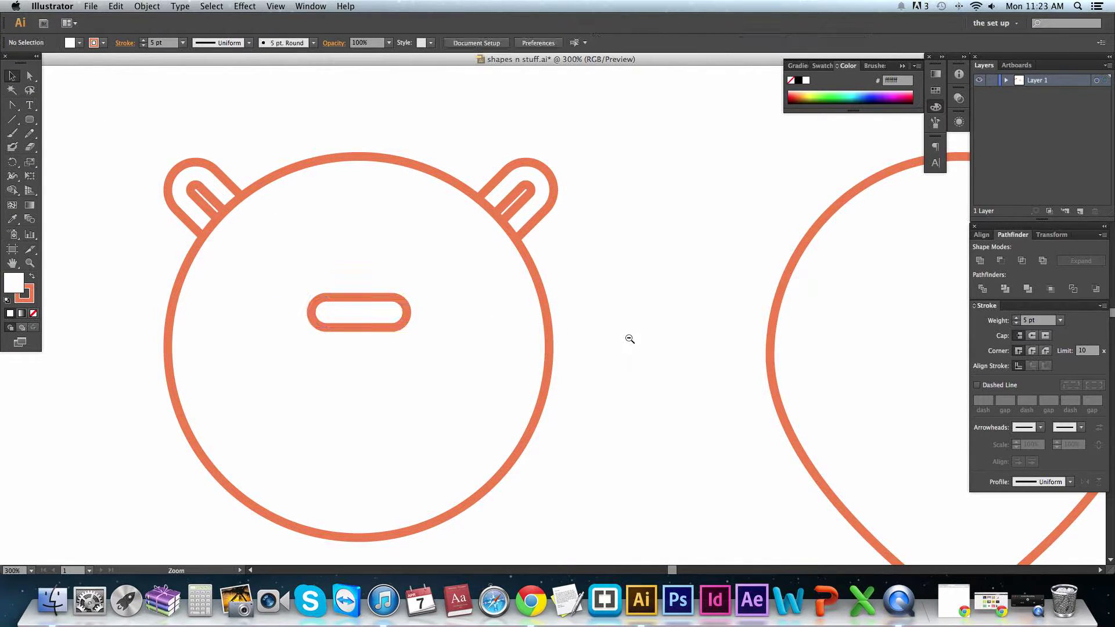
key(super+minus)
key(super+minus)
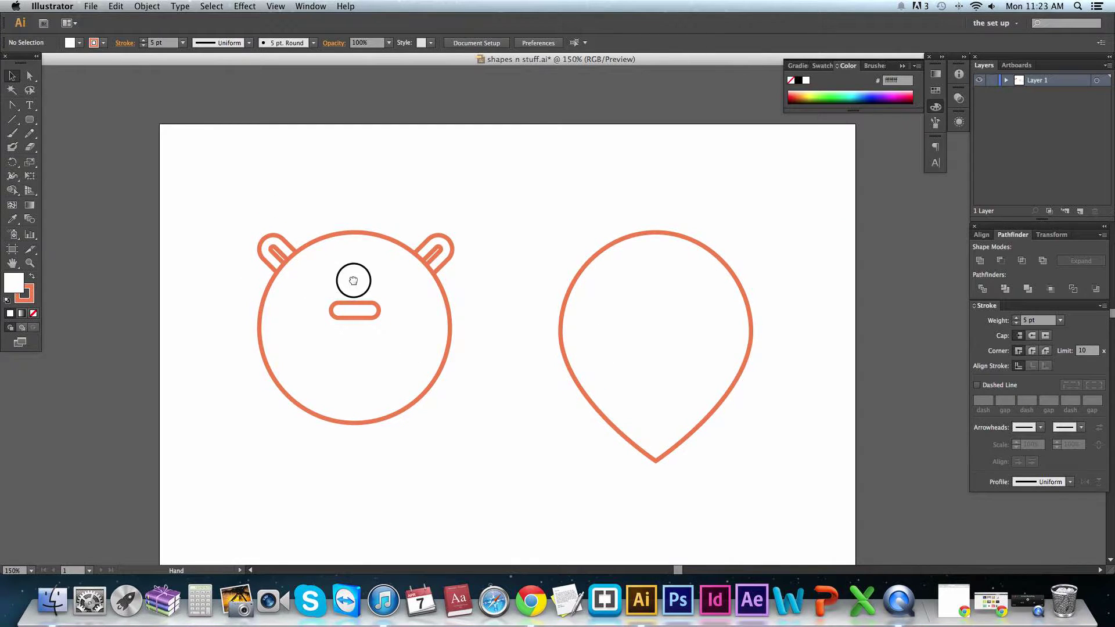
drag(350, 279, 286, 233)
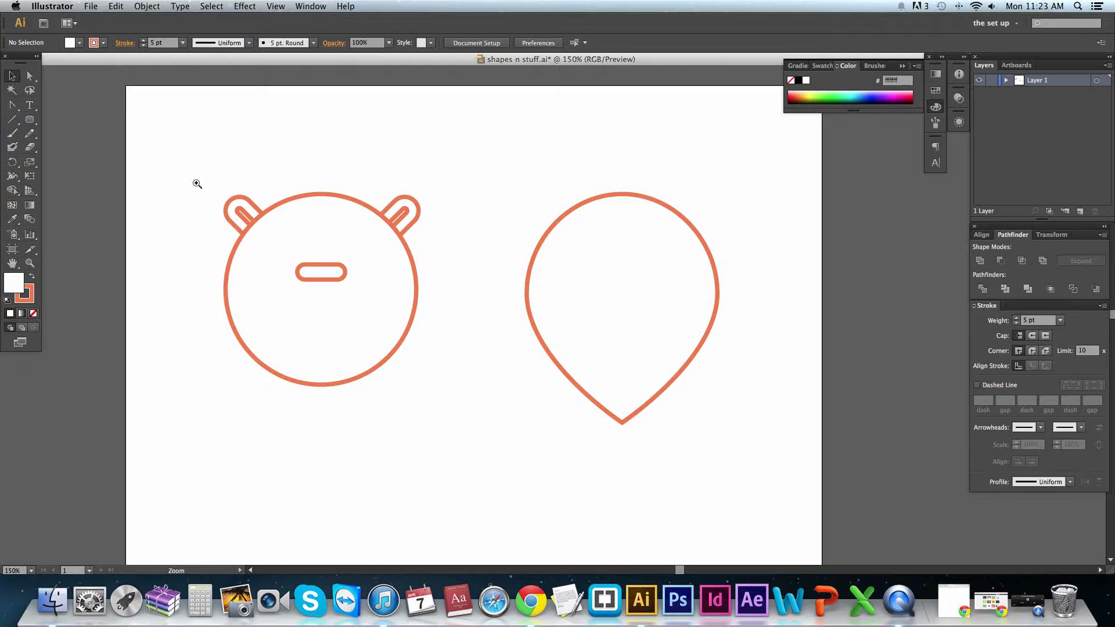
drag(194, 182, 476, 333)
scroll(441, 313, down, 2)
- Draw a tall rounded rectangle, copy it rightward, and bring the nose bar over their tops
click(30, 120)
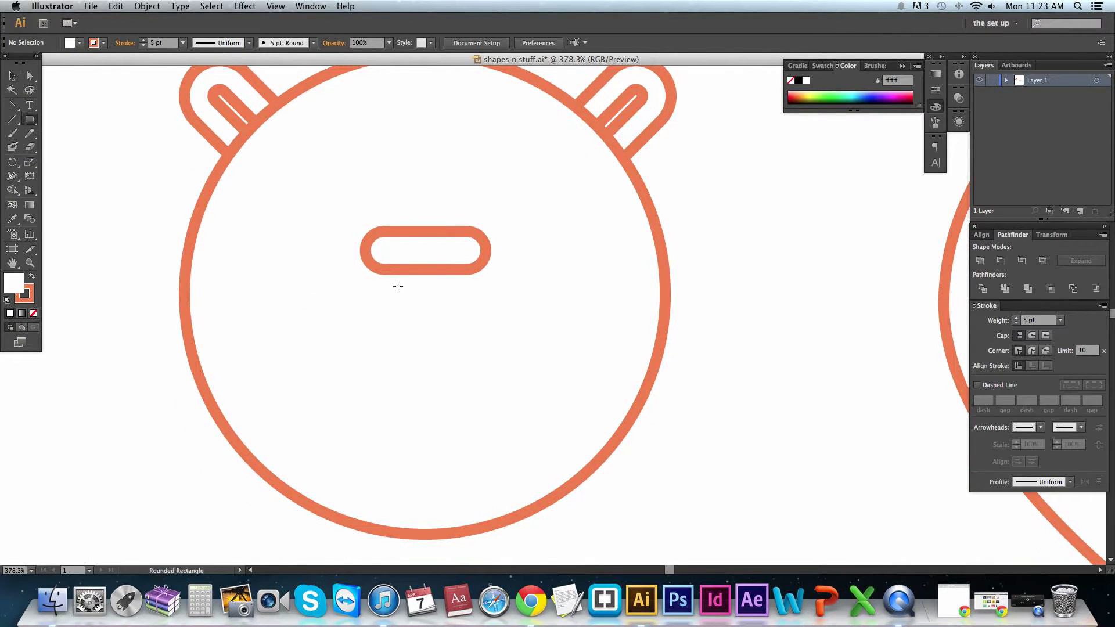
drag(365, 237, 425, 391)
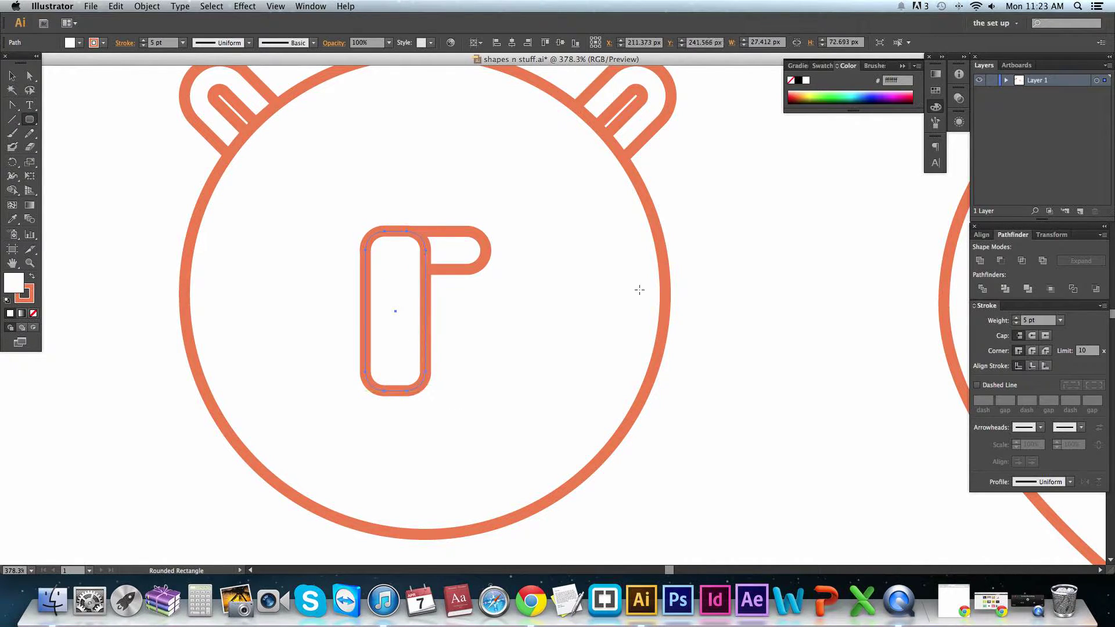
click(13, 76)
drag(410, 332, 467, 338)
shift+click(373, 349)
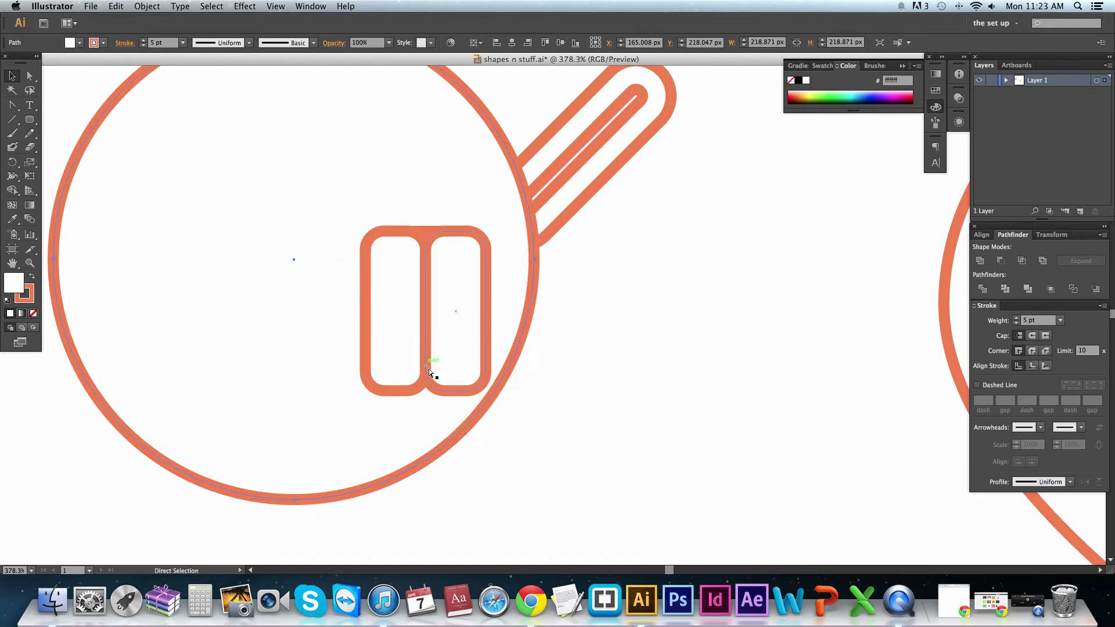
shift+click(649, 74)
shift+click(639, 101)
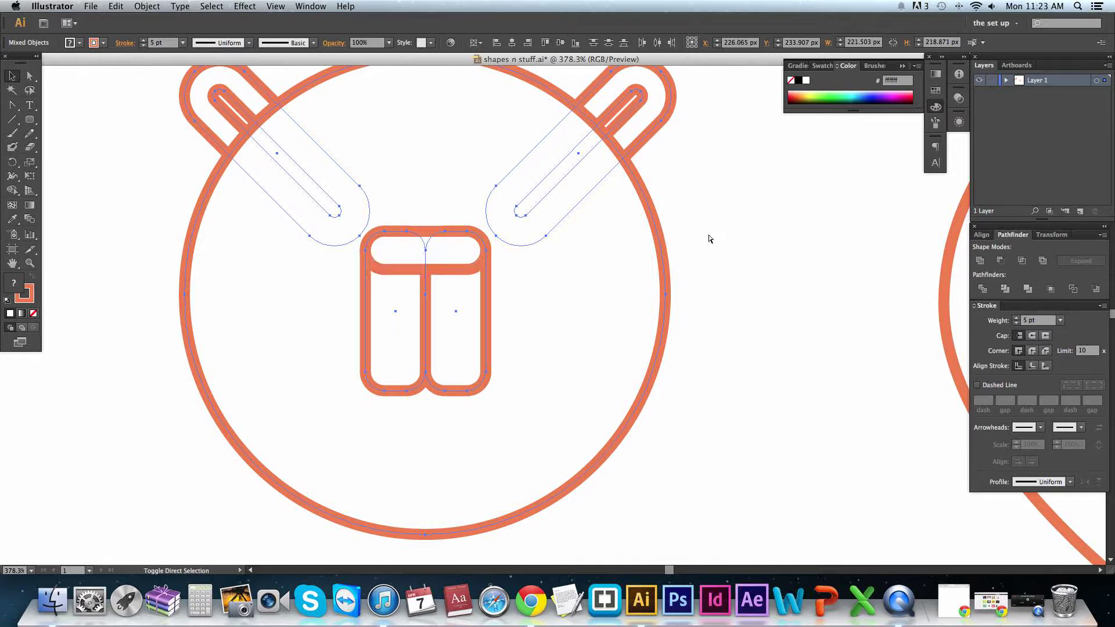
click(714, 264)
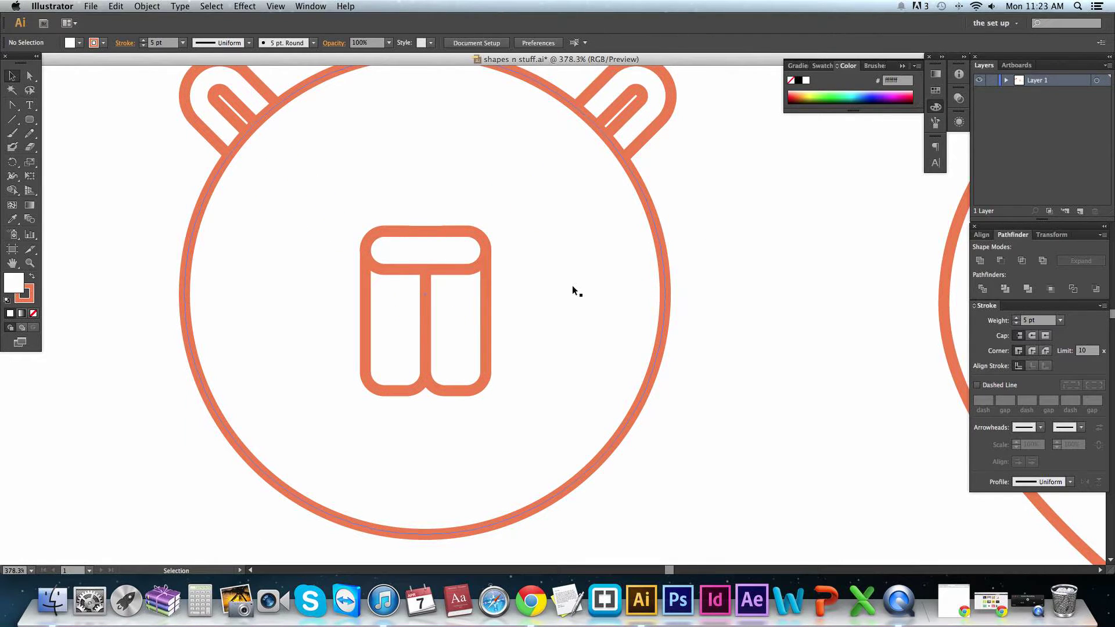
- Zoom in to check the nose bar over the muzzle, then zoom back out
scroll(704, 322, up, 2)
scroll(705, 321, right, 1)
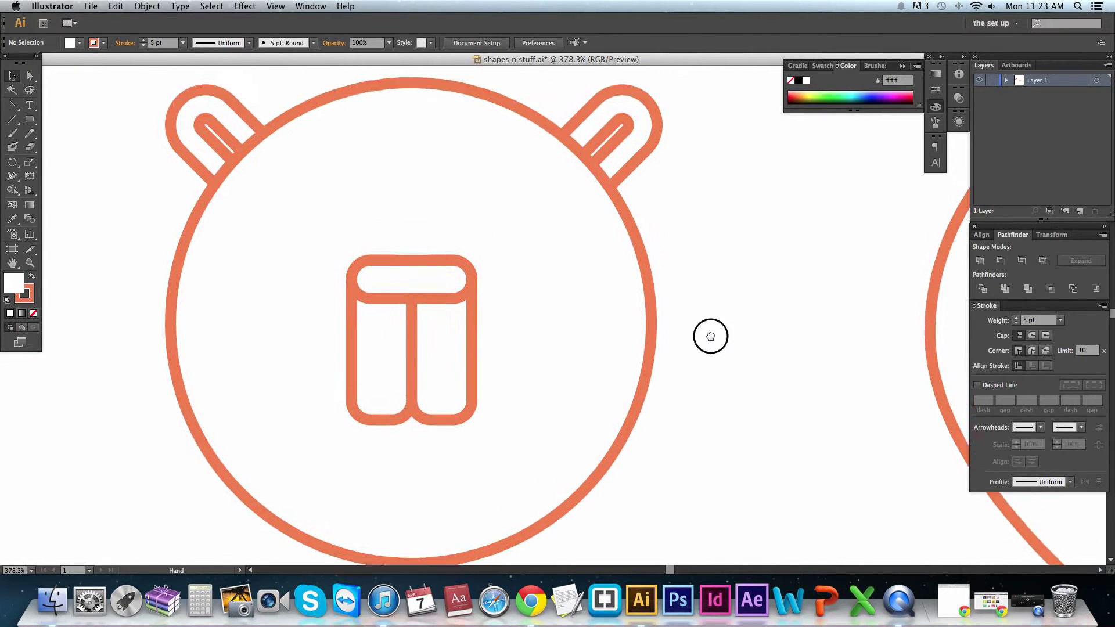
drag(348, 236, 527, 324)
click(502, 315)
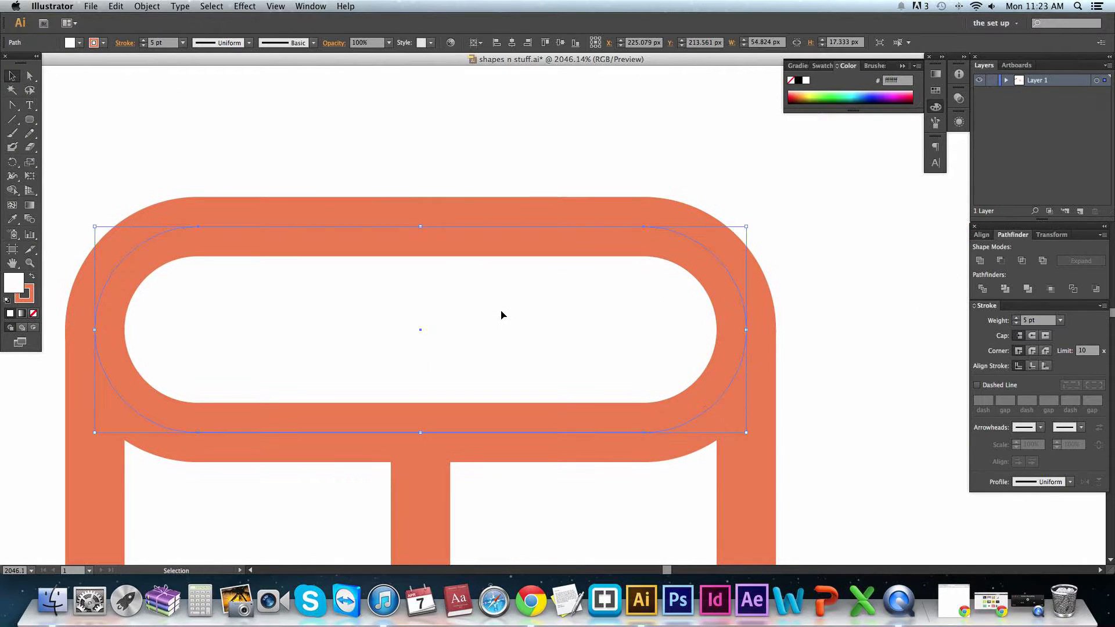
alt+super+click(543, 309)
alt+super+click(565, 319)
alt+super+click(563, 320)
alt+super+click(562, 320)
alt+super+click(563, 320)
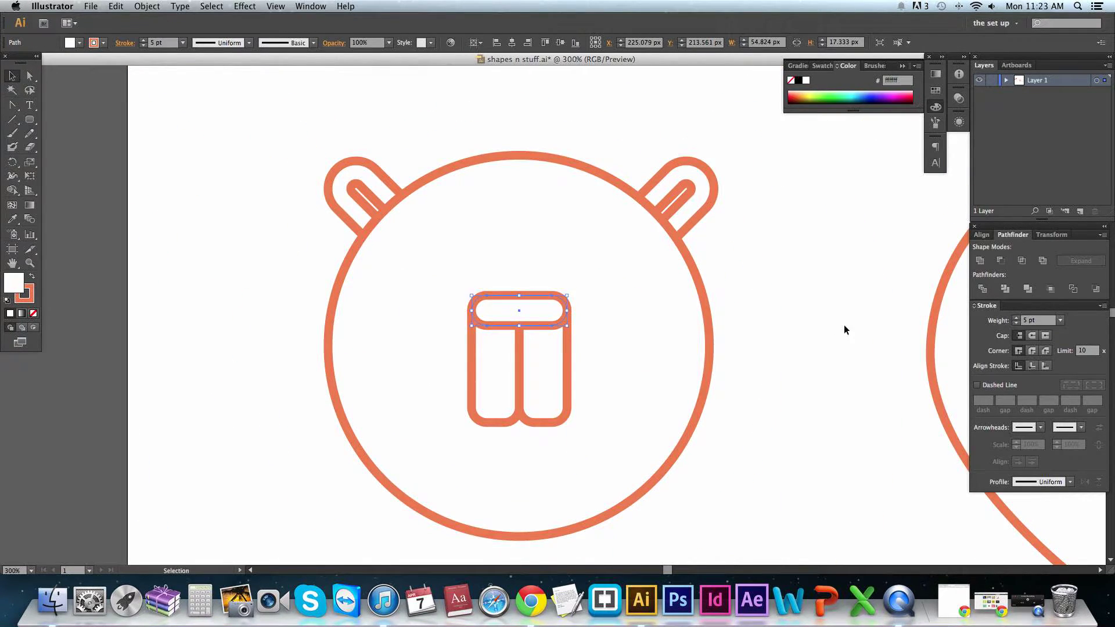
click(787, 331)
scroll(697, 325, down, 2)
scroll(697, 326, right, 4)
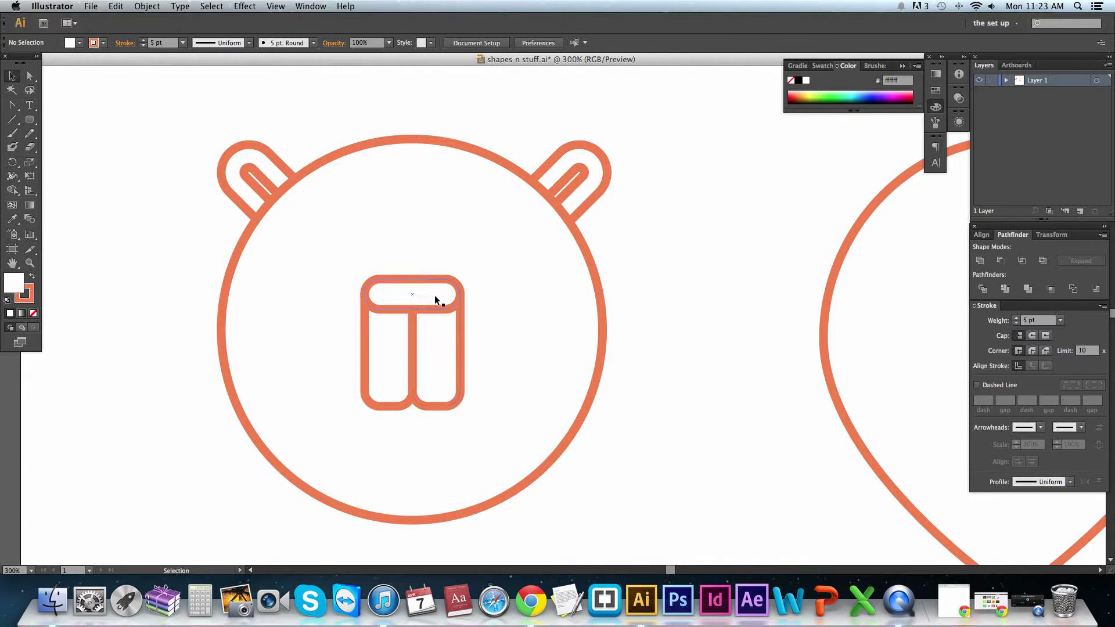
click(31, 122)
- Draw a small solid orange dot with no stroke above the muzzle's left, and copy it rightward
drag(32, 124, 69, 147)
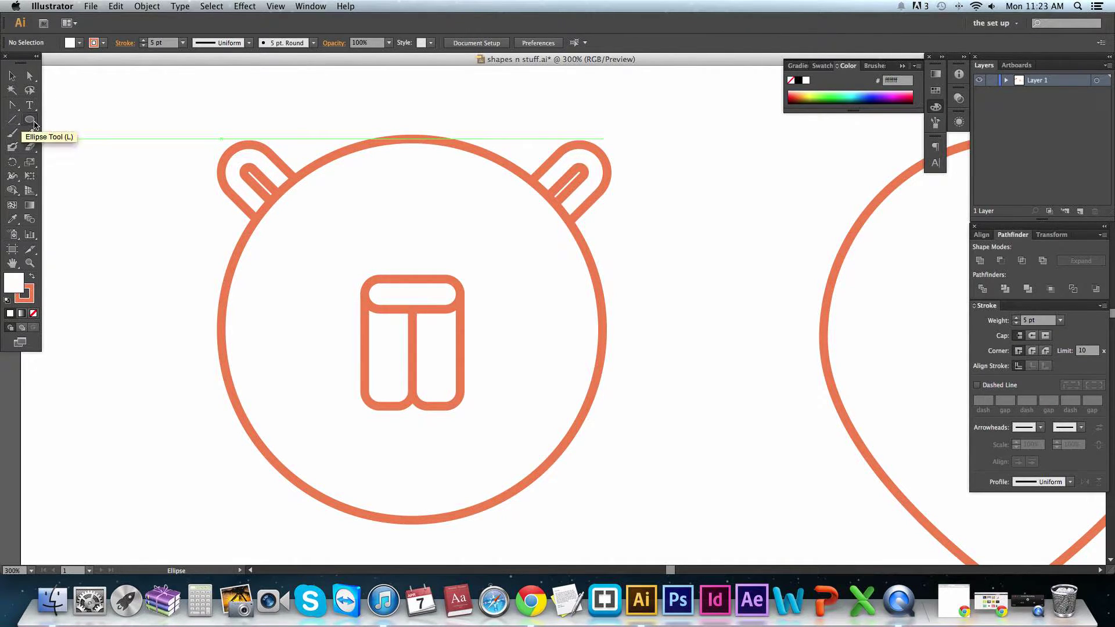
drag(328, 274, 351, 279)
key(v)
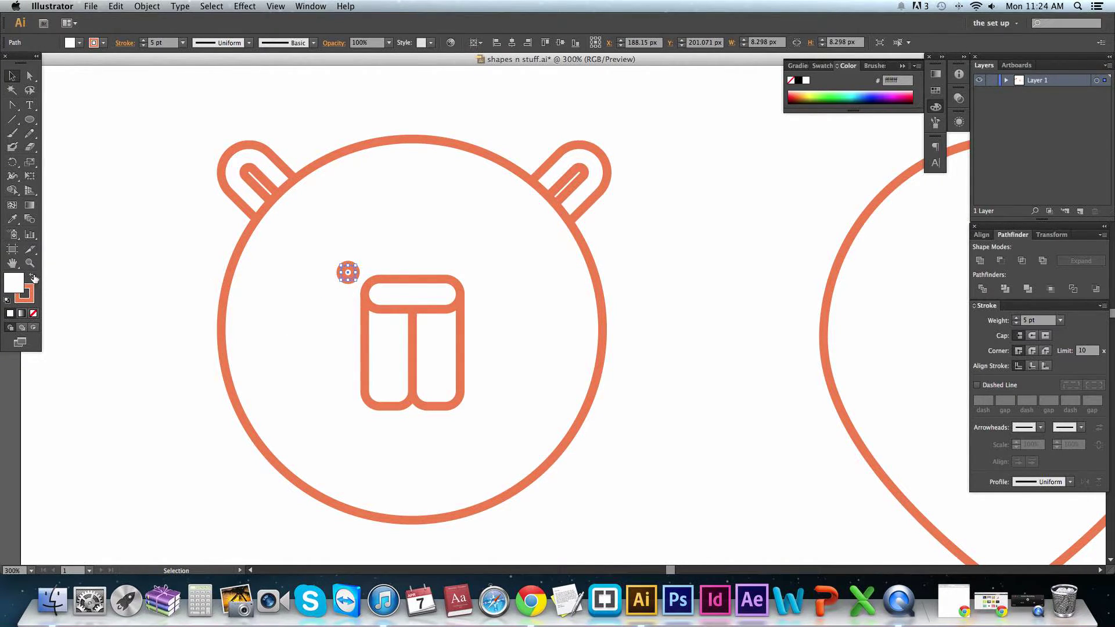
click(32, 276)
click(26, 298)
click(33, 313)
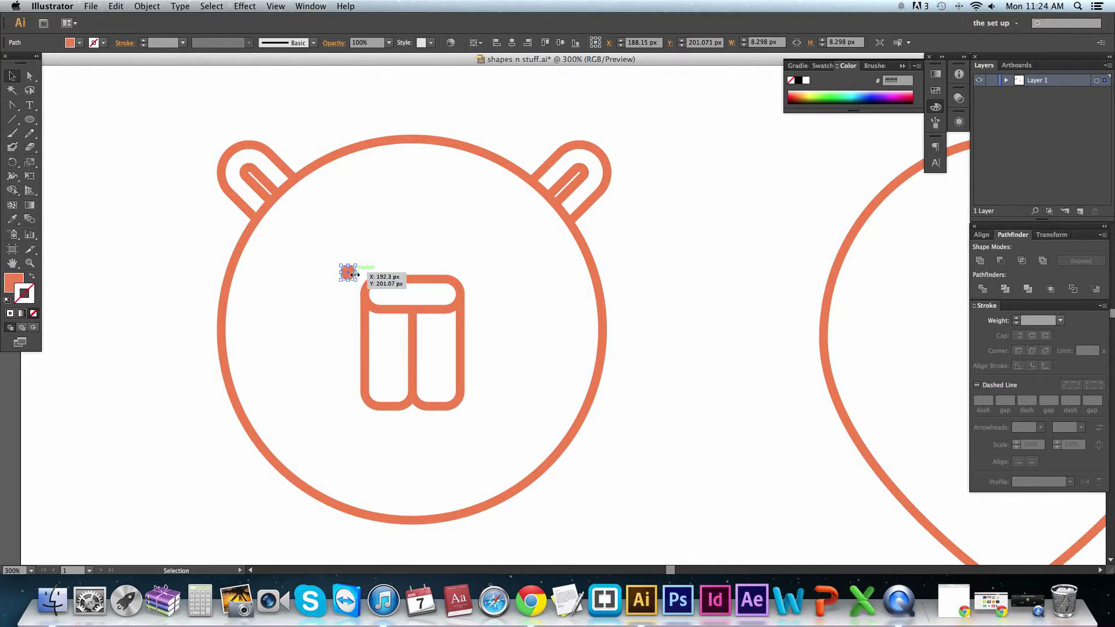
drag(355, 274, 482, 281)
click(633, 323)
scroll(639, 326, down, 2)
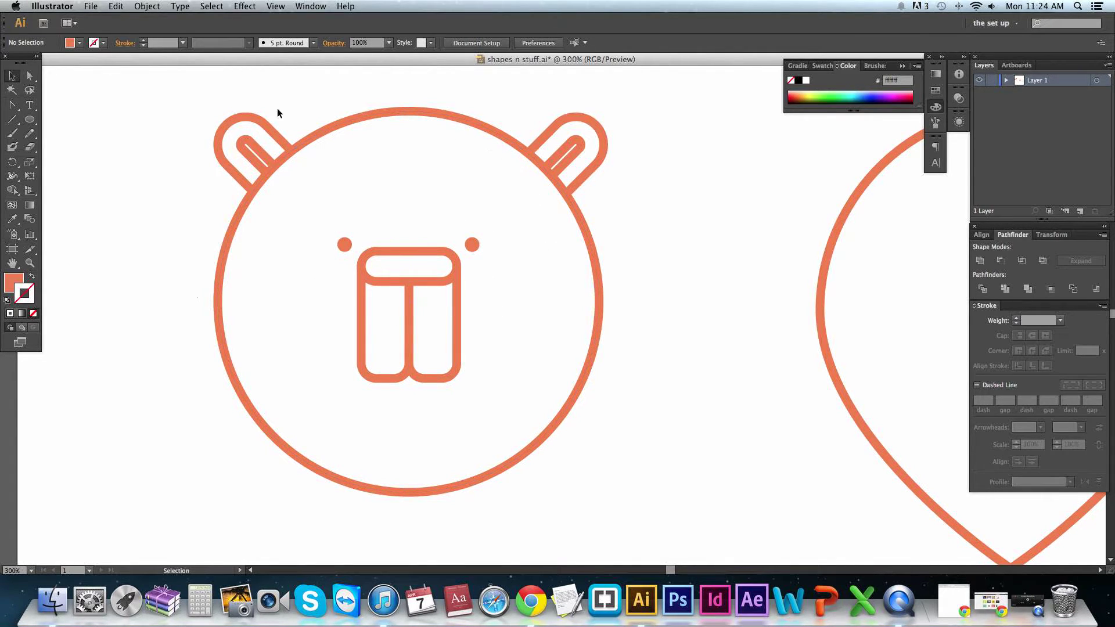
drag(435, 204, 387, 199)
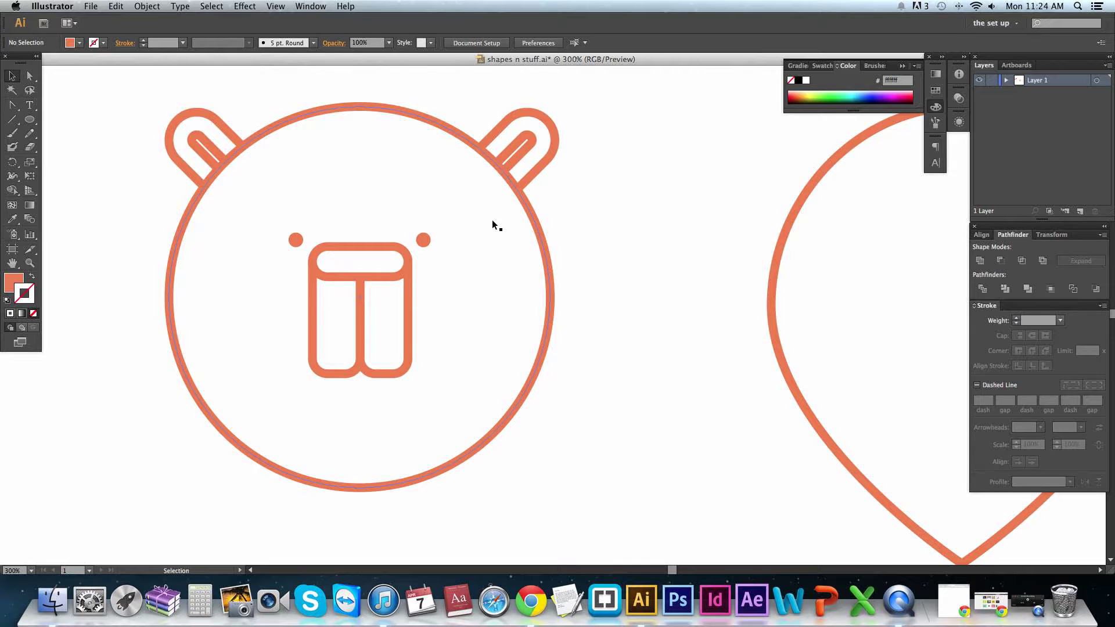
click(372, 343)
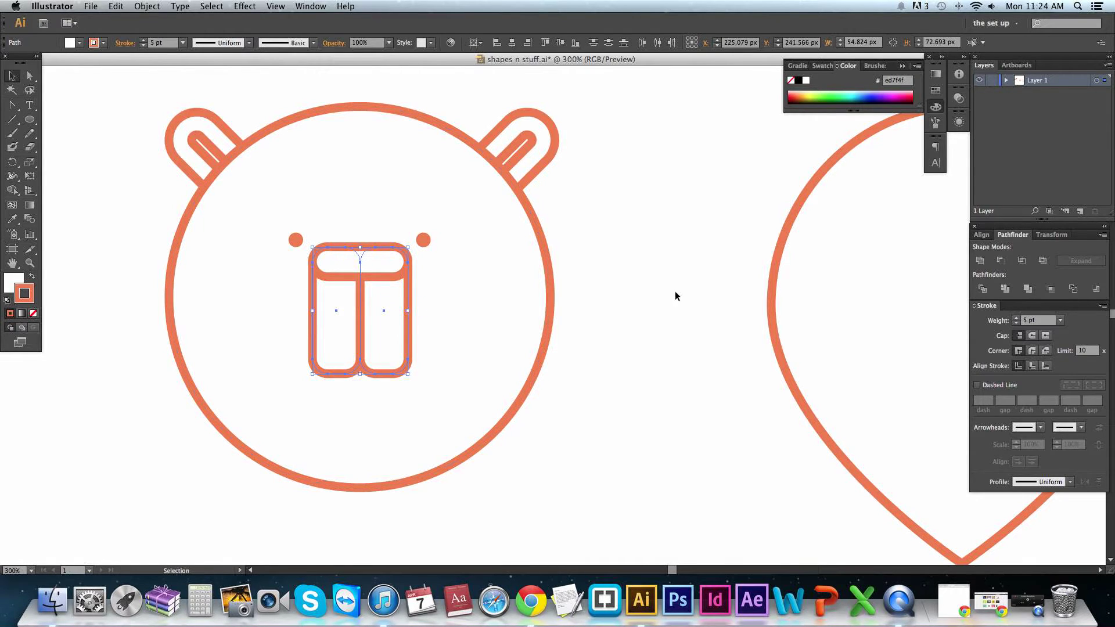
- Unite the two muzzle rectangles into one shape with Pathfinder
click(980, 265)
click(622, 299)
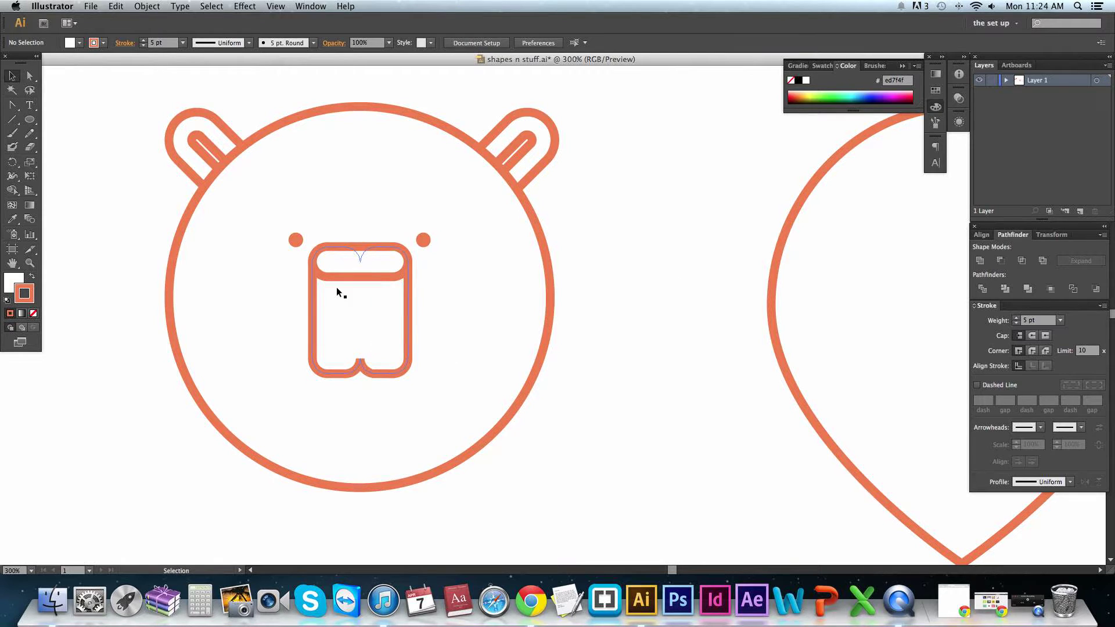
key(super+minus)
key(super+minus)
drag(313, 249, 468, 312)
- Draw a short vertical line up from the muzzle's bottom notch and centre it
click(12, 119)
scroll(541, 302, down, 3)
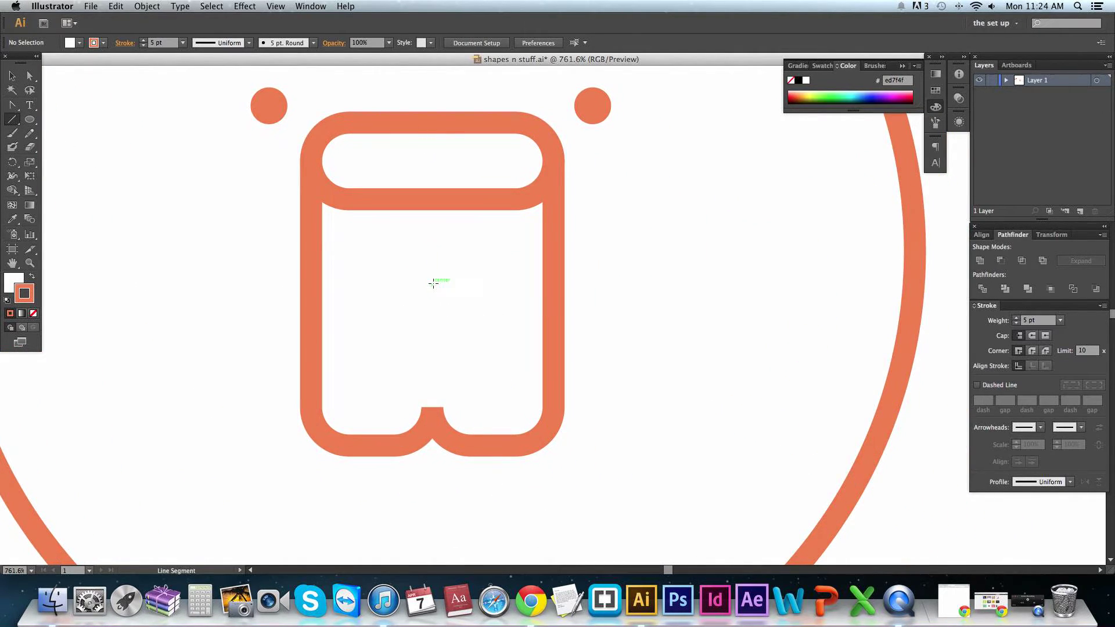
mouse_move(431, 283)
mouse_down()
mouse_move(450, 309)
mouse_move(433, 371)
mouse_move(446, 415)
mouse_up()
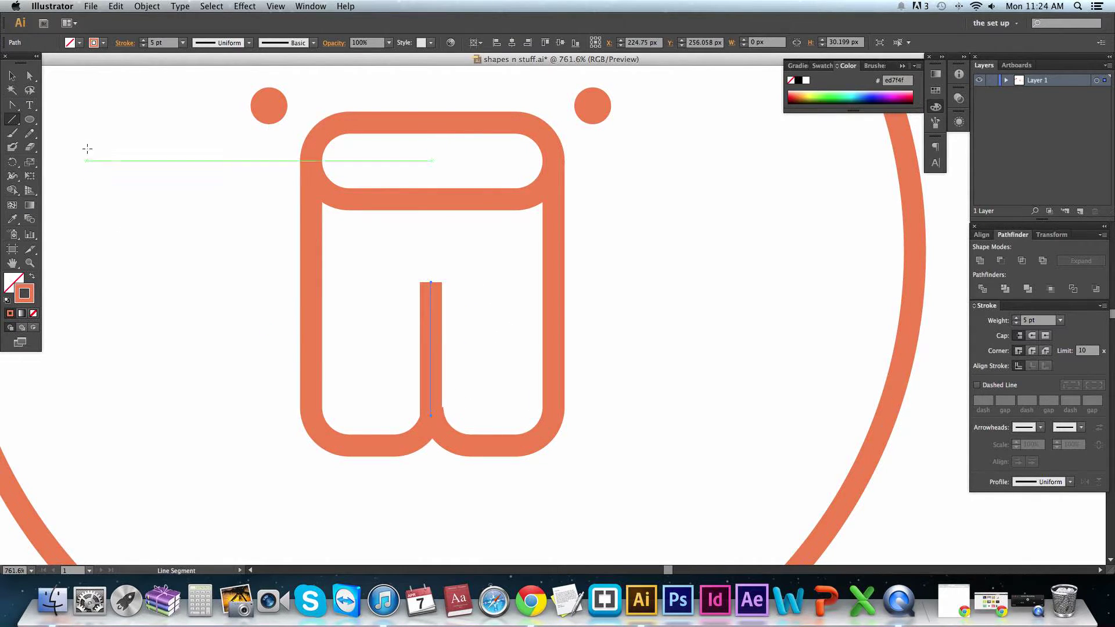
click(12, 76)
click(427, 313)
drag(426, 308, 432, 305)
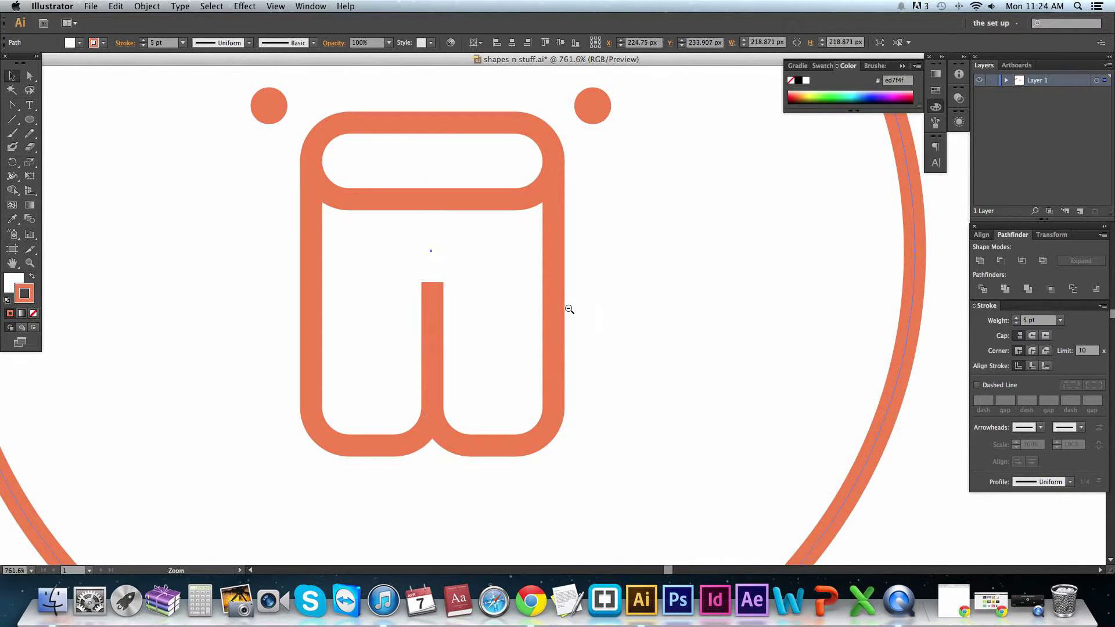
key(super+minus)
key(super+minus)
key(super+minus)
key(super+minus)
click(639, 309)
drag(675, 320, 602, 312)
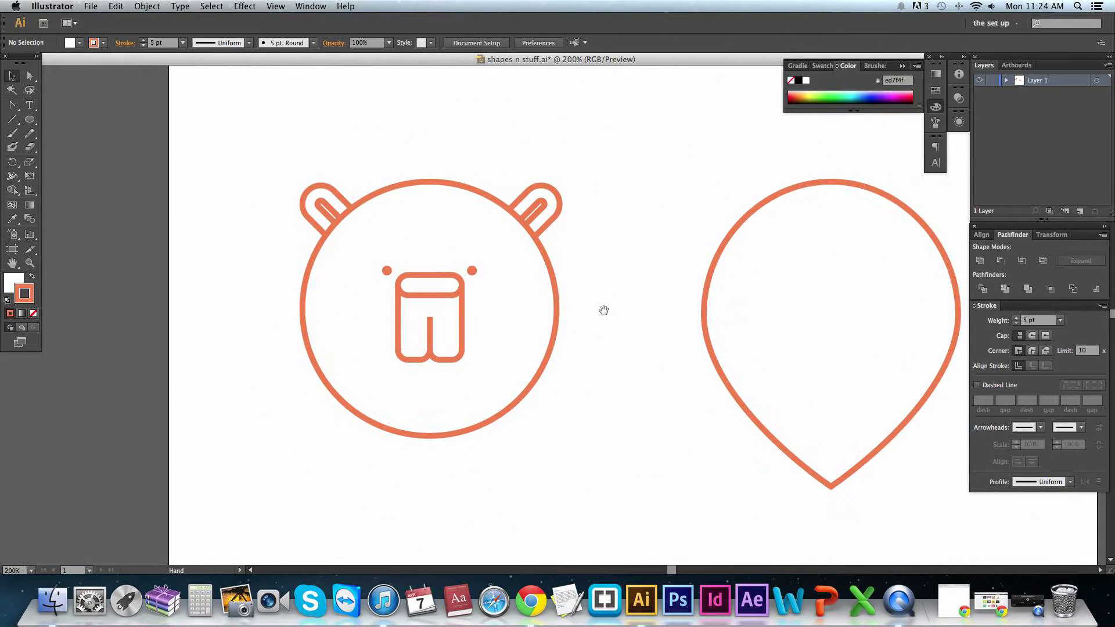
drag(345, 216, 612, 420)
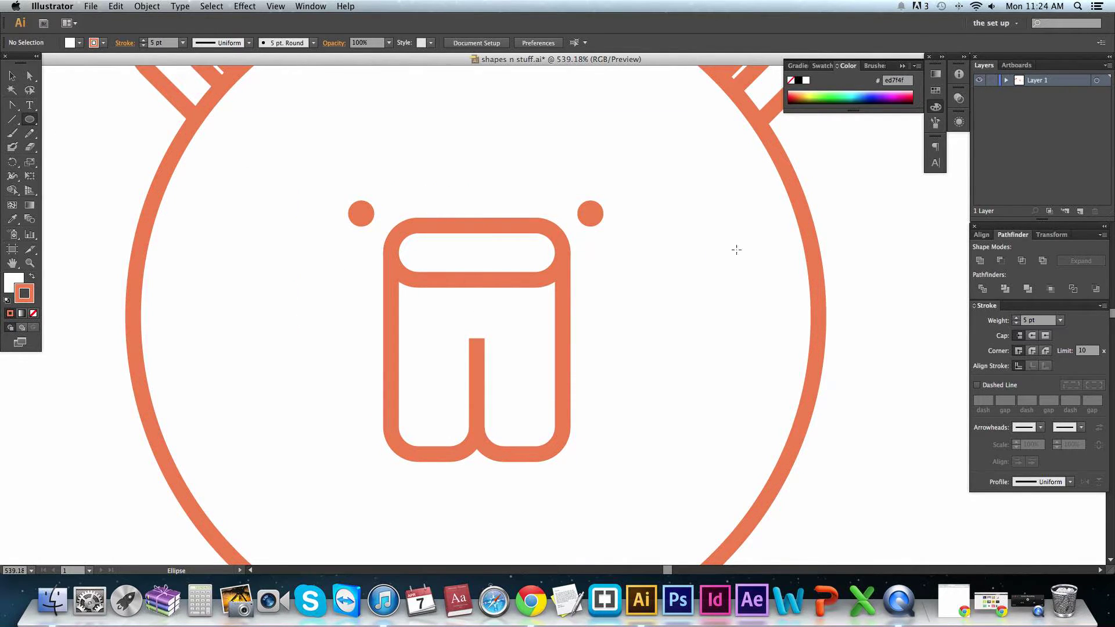
- Draw a small circle right of the muzzle, cut it with Scissors, and keep only the top-left arc
mouse_move(611, 244)
mouse_down()
mouse_move(664, 339)
mouse_move(652, 335)
mouse_up()
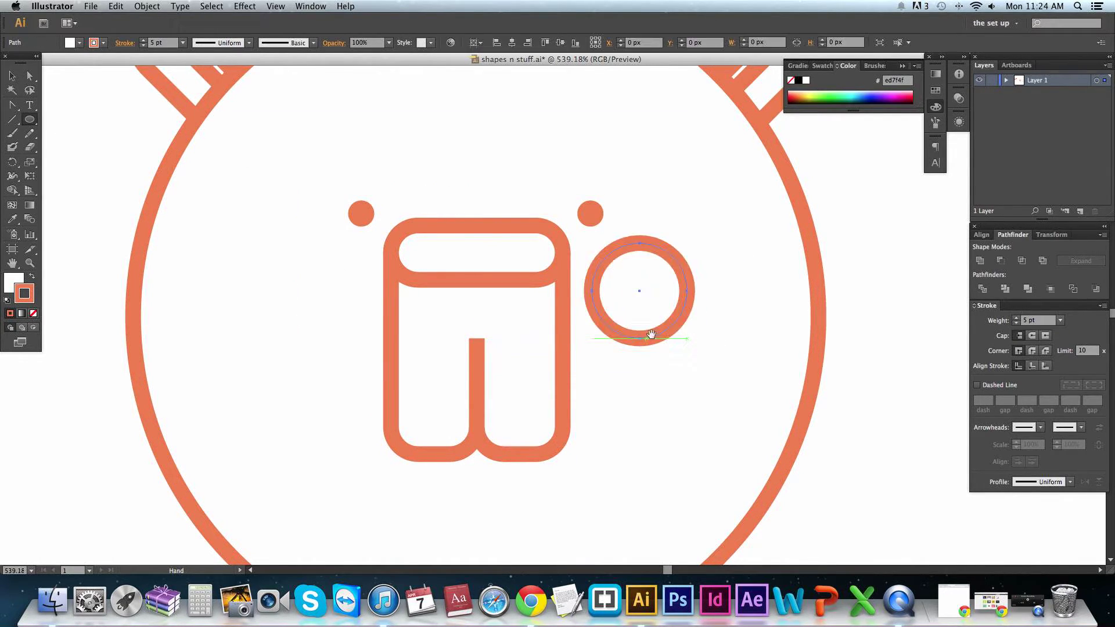
key(c)
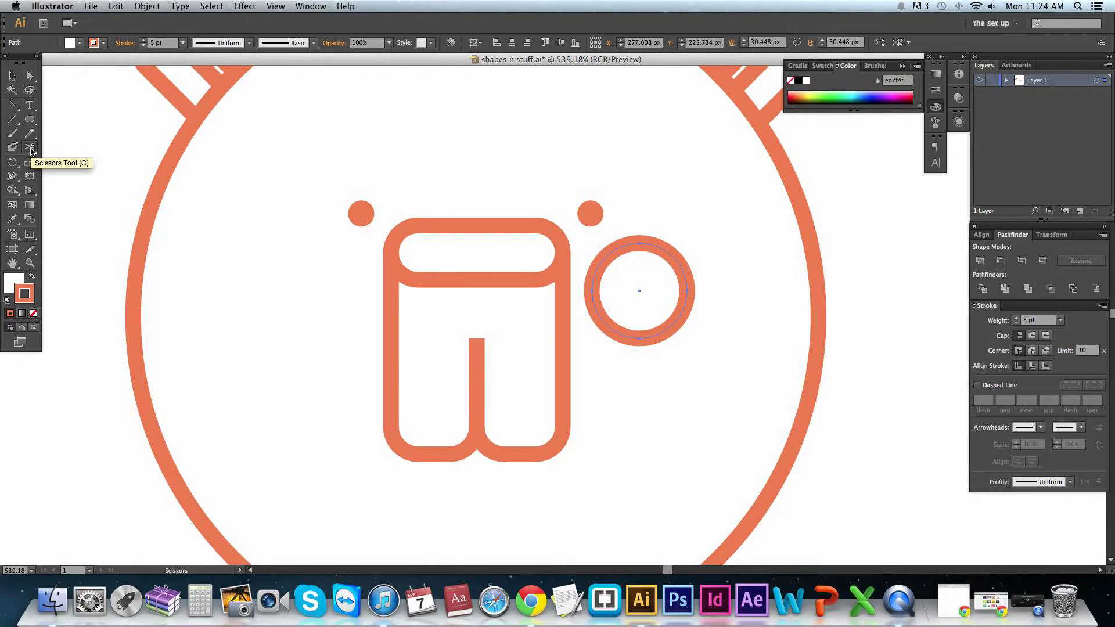
mouse_move(32, 152)
mouse_down()
mouse_move(58, 161)
mouse_move(65, 149)
mouse_move(79, 163)
mouse_up()
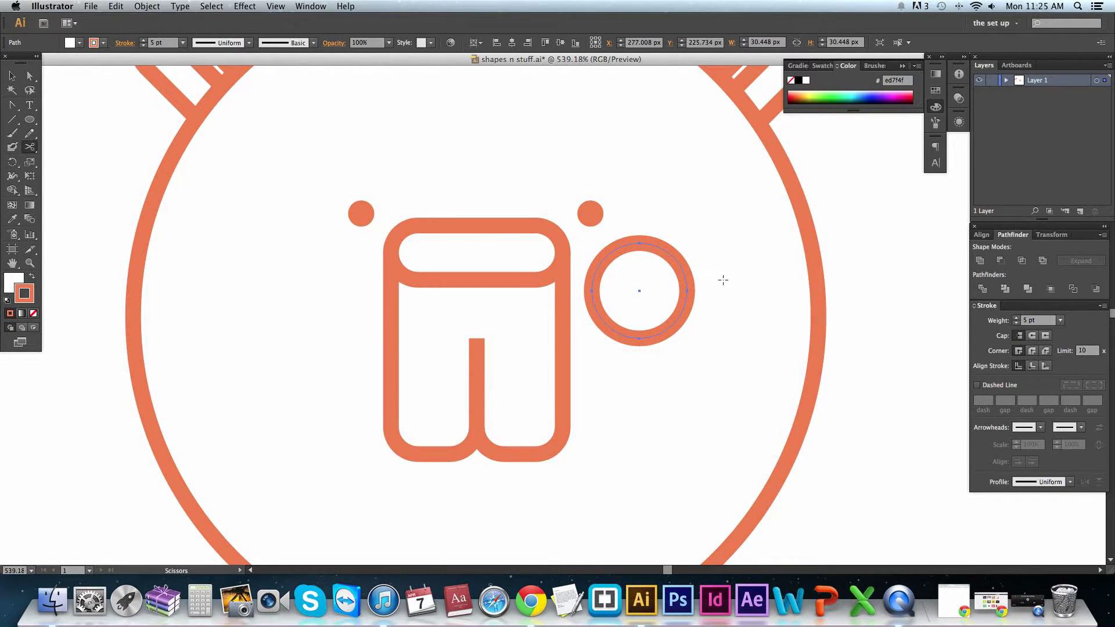
key(super+shift+a)
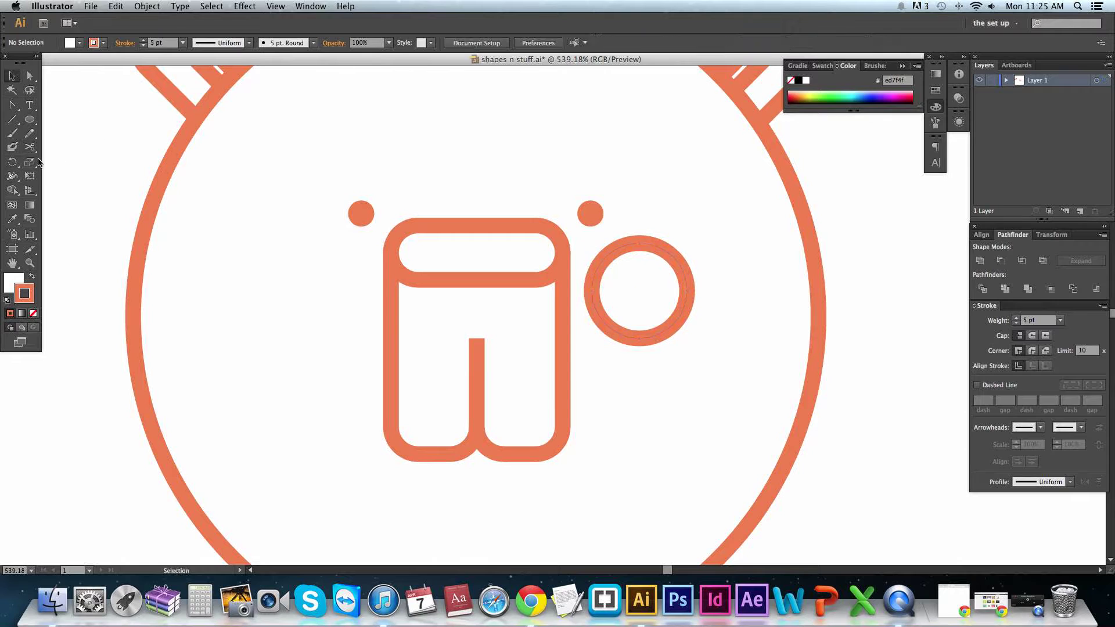
click(29, 147)
drag(104, 176, 522, 275)
click(640, 244)
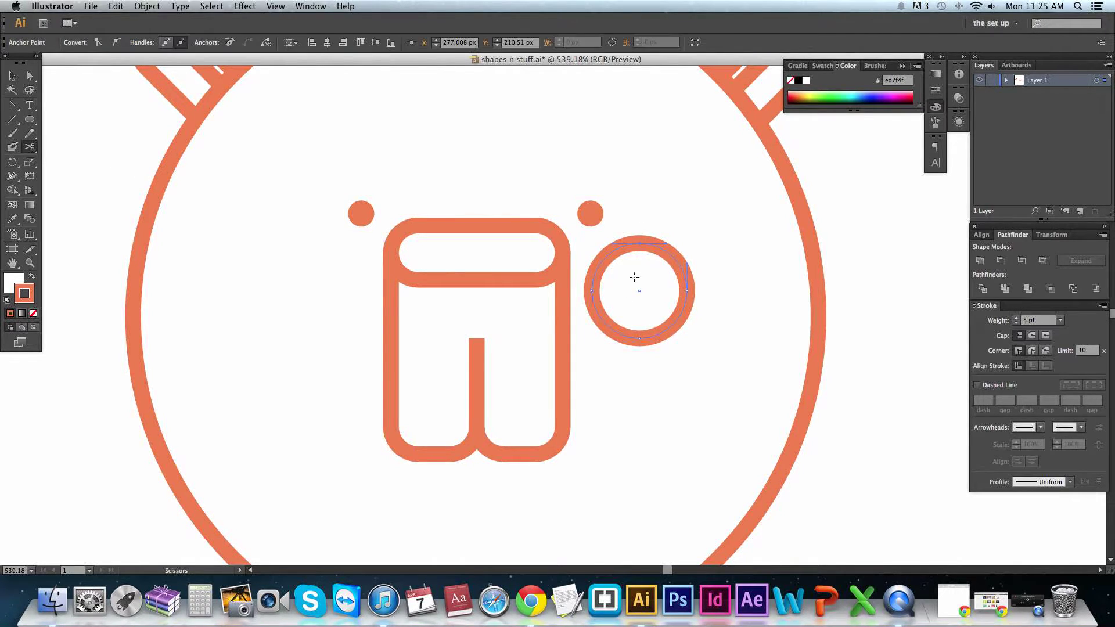
click(593, 291)
key(v)
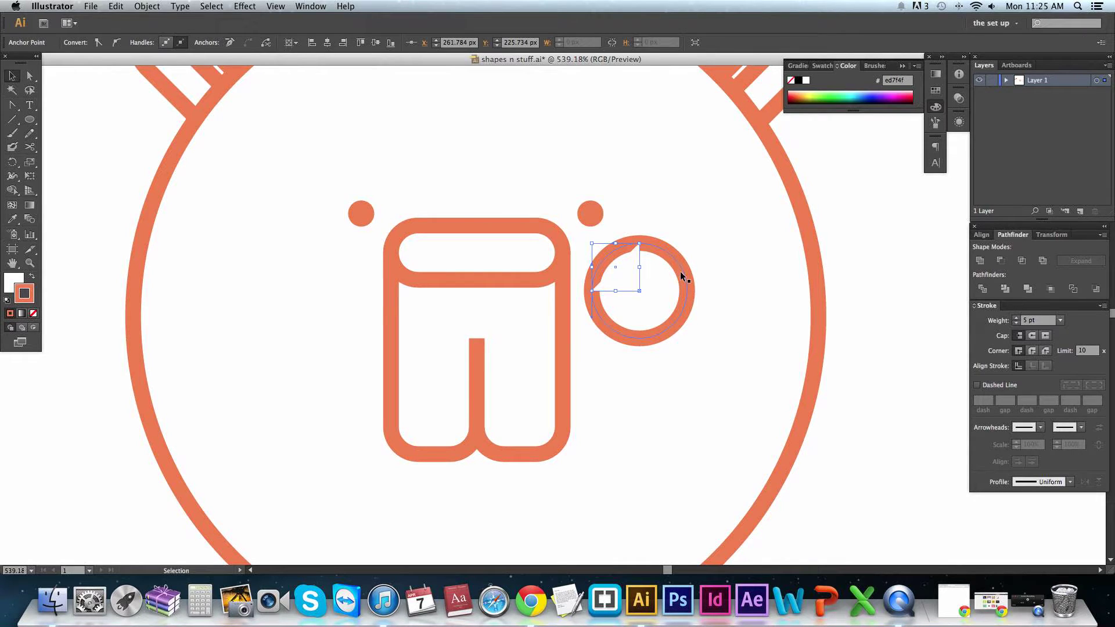
click(681, 271)
key(Delete)
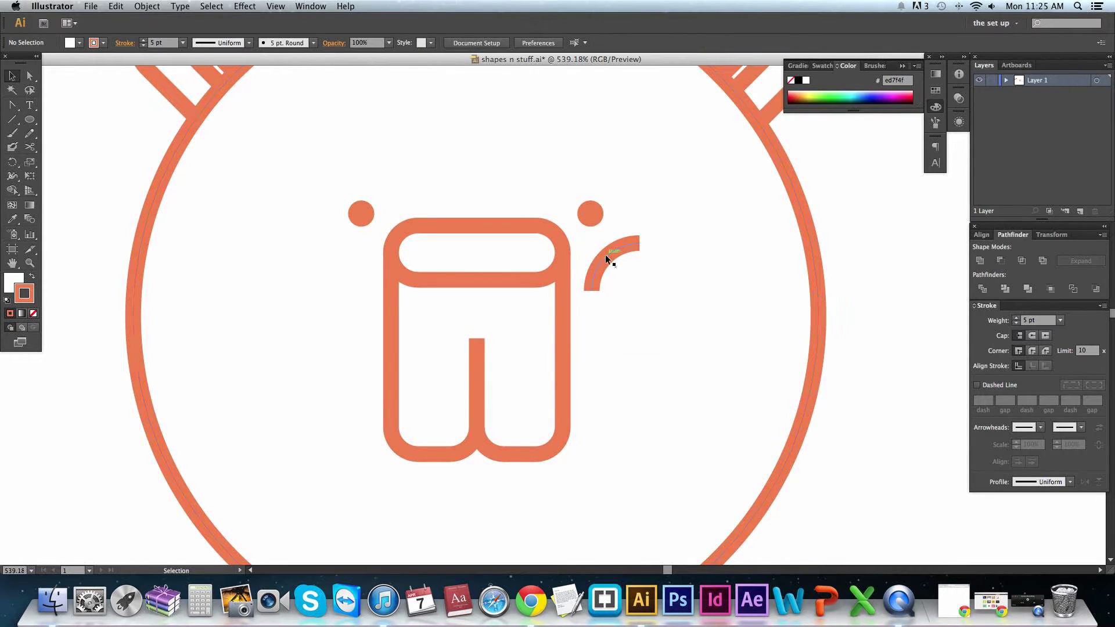
click(605, 258)
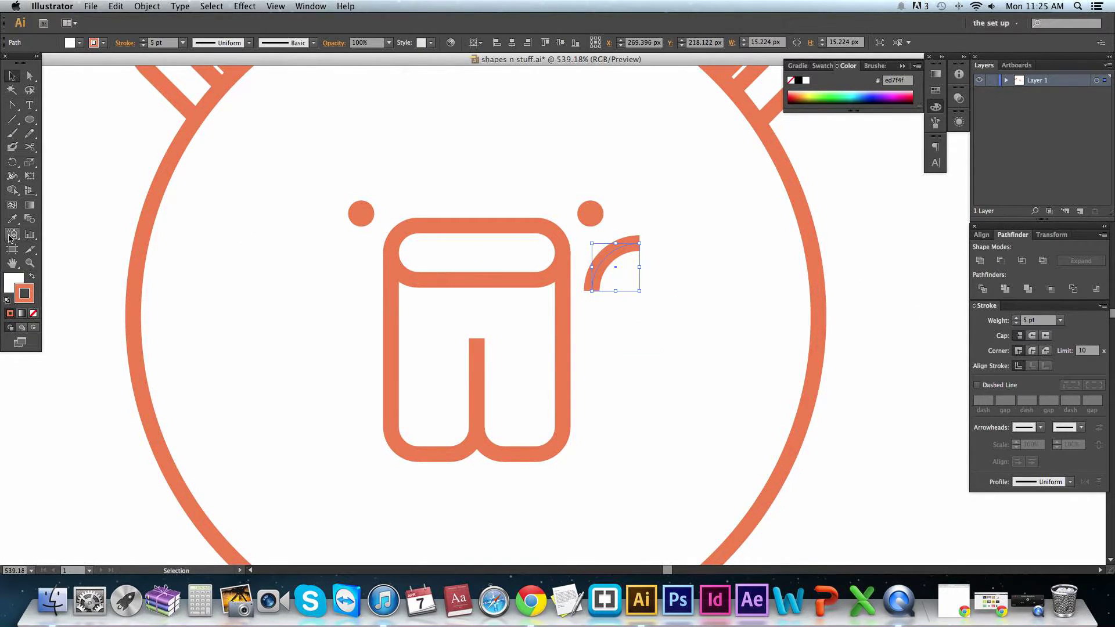
- Remove the arc's fill, give it a thin round-capped stroke, and move it beside the right eye dot
click(18, 280)
click(33, 313)
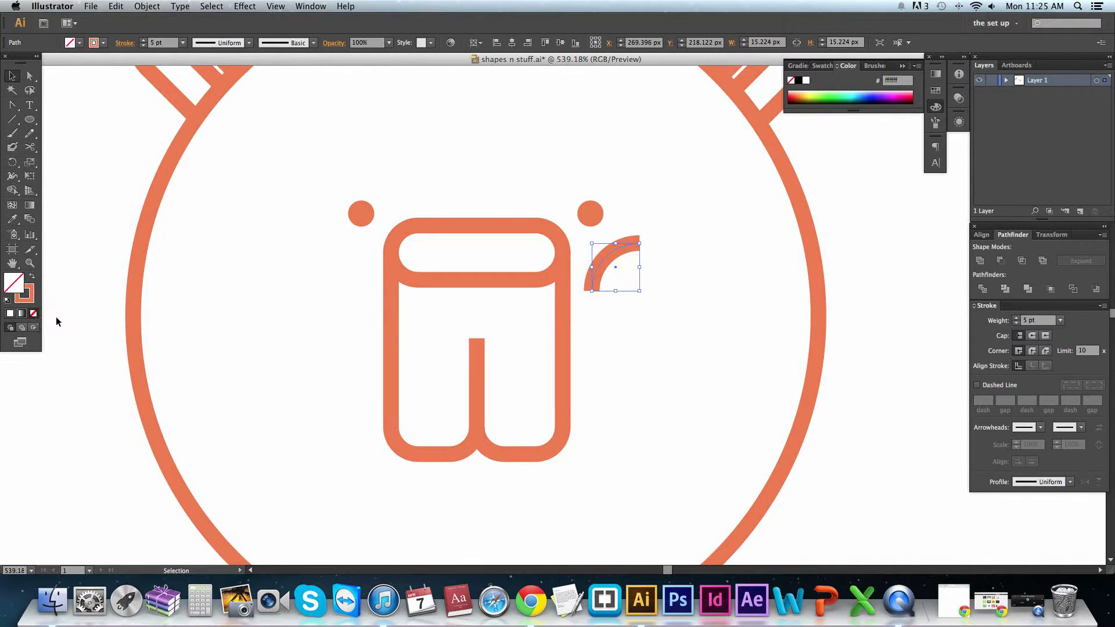
click(1042, 321)
text(4)
key(Return)
click(1045, 335)
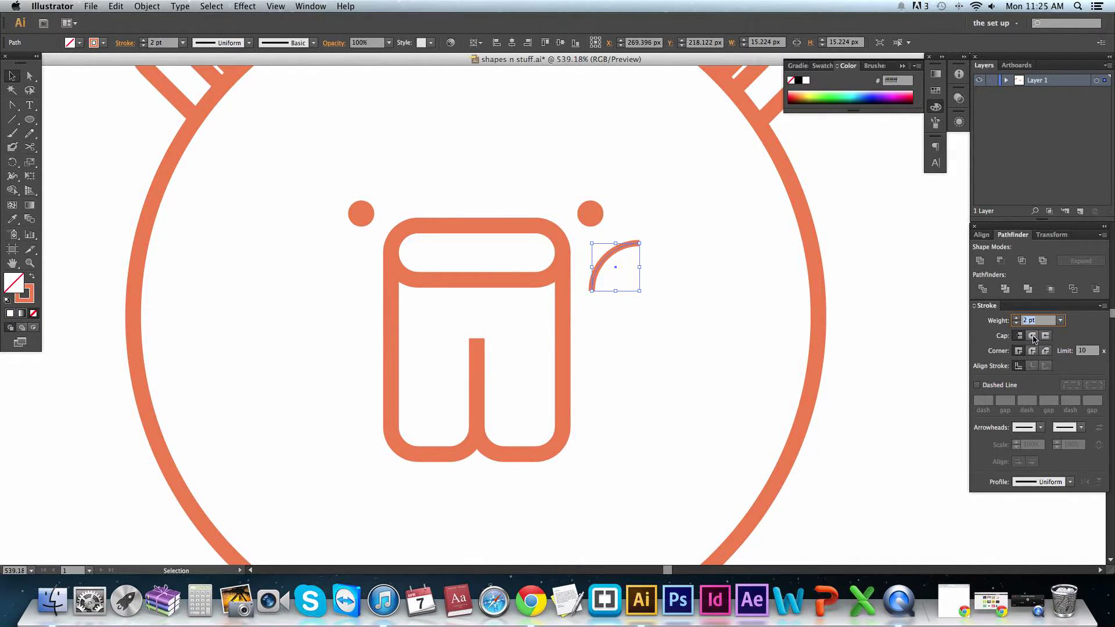
click(1037, 320)
text(3)
key(Return)
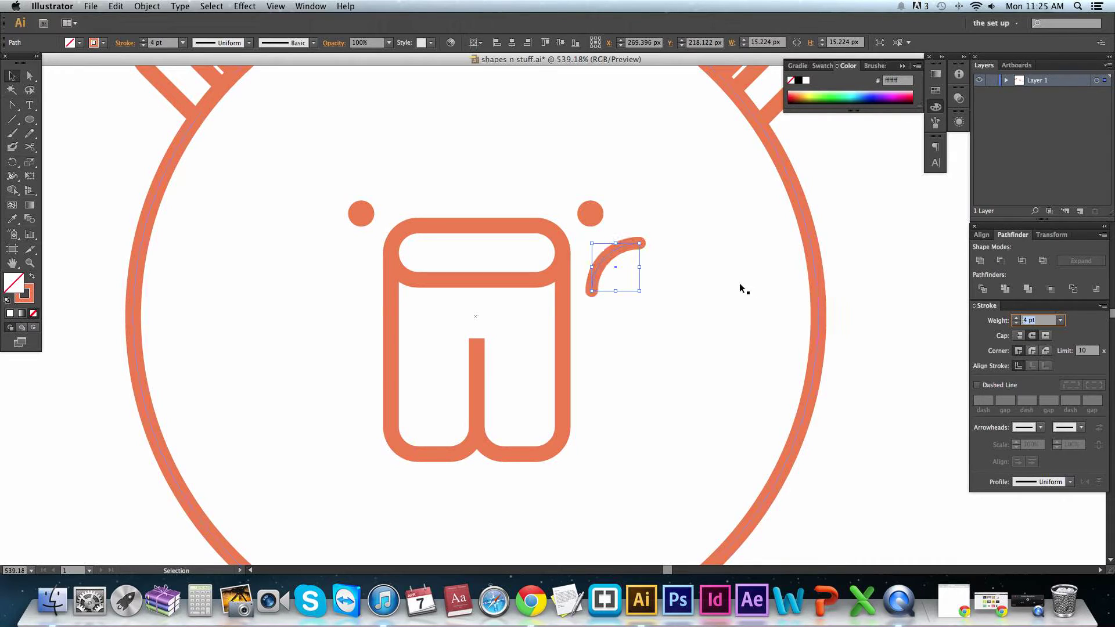
click(662, 278)
drag(624, 246, 612, 217)
click(867, 270)
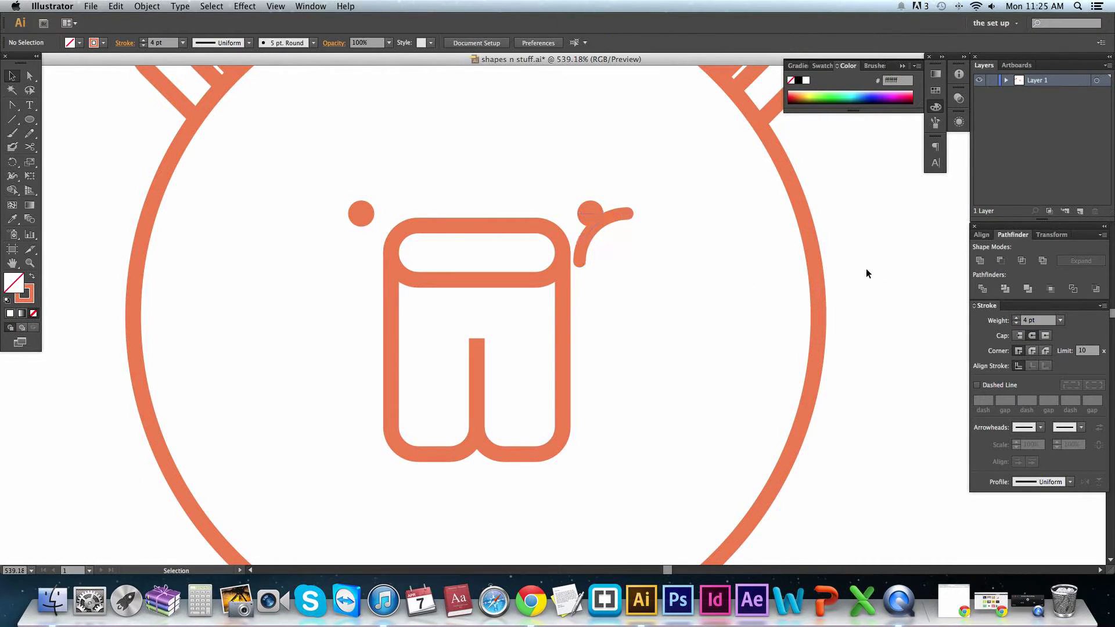
- Nudge the curl arc, then place a vertically reflected copy of it on the left
drag(614, 216, 619, 214)
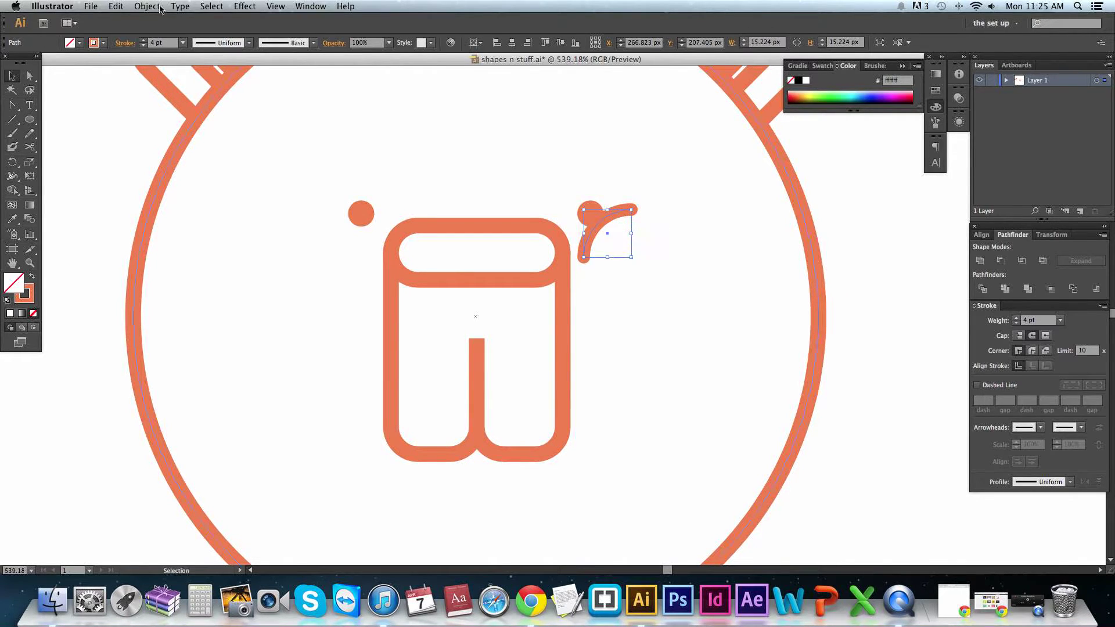
click(147, 6)
mouse_move(163, 21)
click(301, 64)
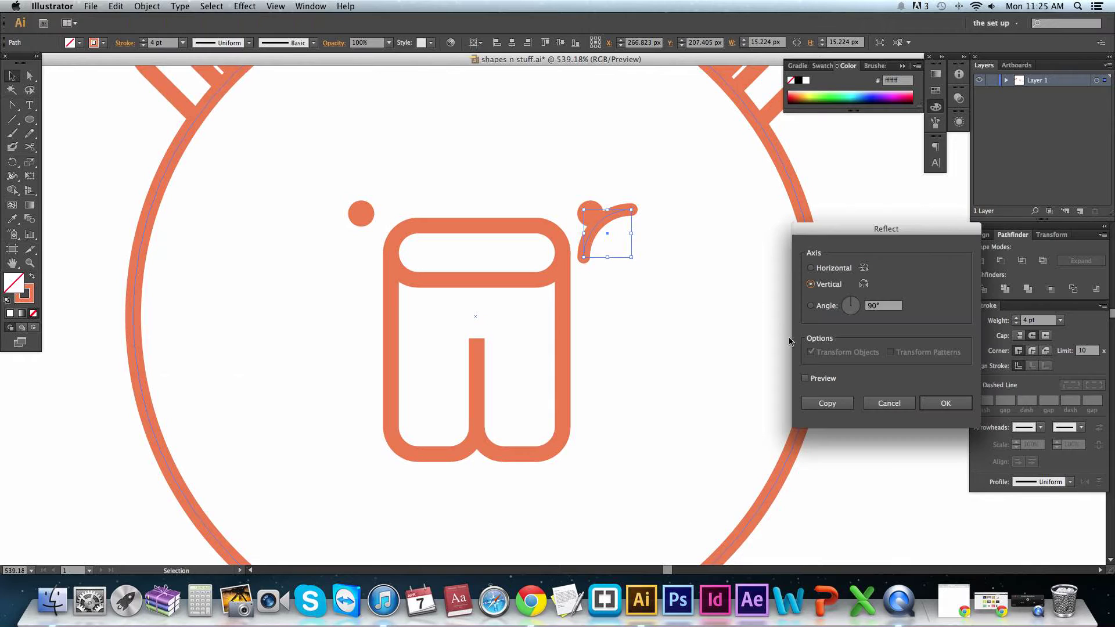
click(828, 403)
drag(622, 233, 367, 207)
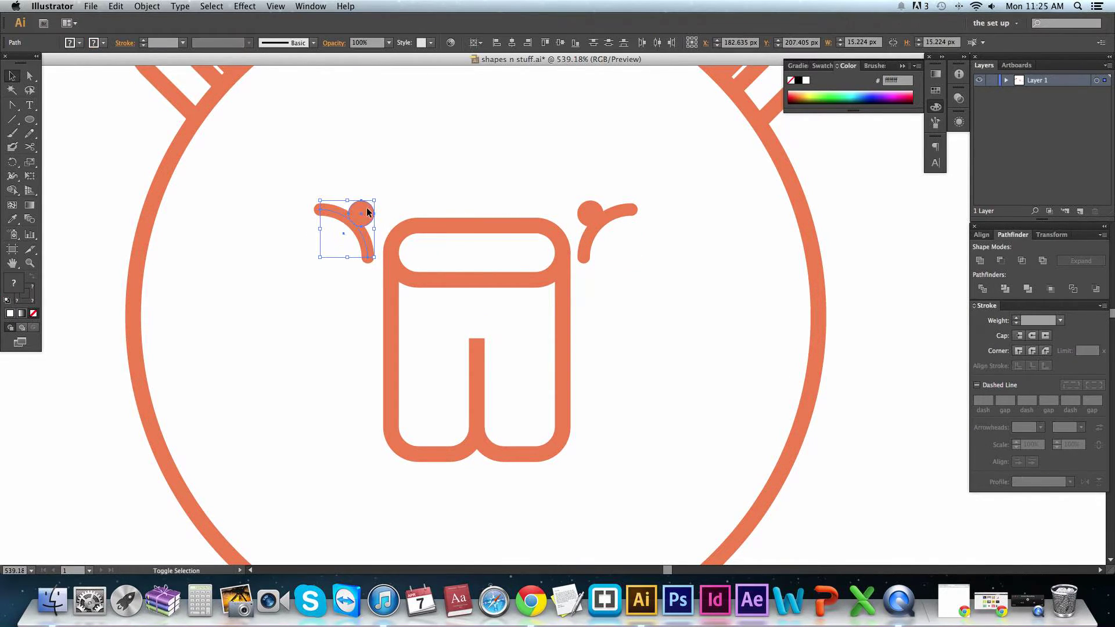
- Delete the misplaced left curl and dot, then group the right eye dot with its curl
key(Delete)
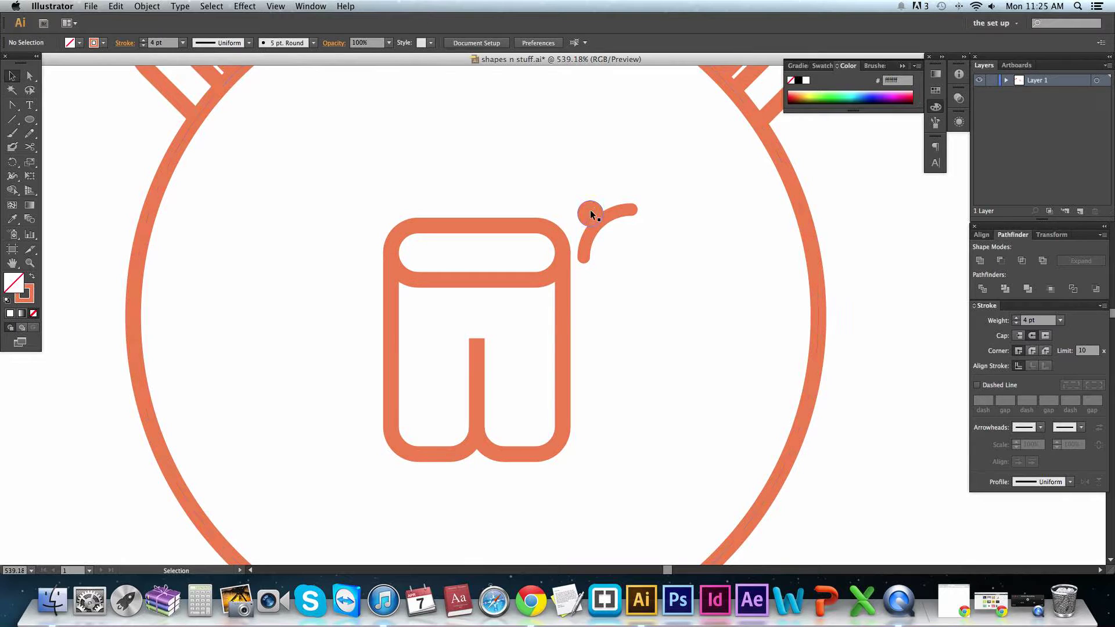
click(590, 211)
shift+click(615, 212)
key(super+g)
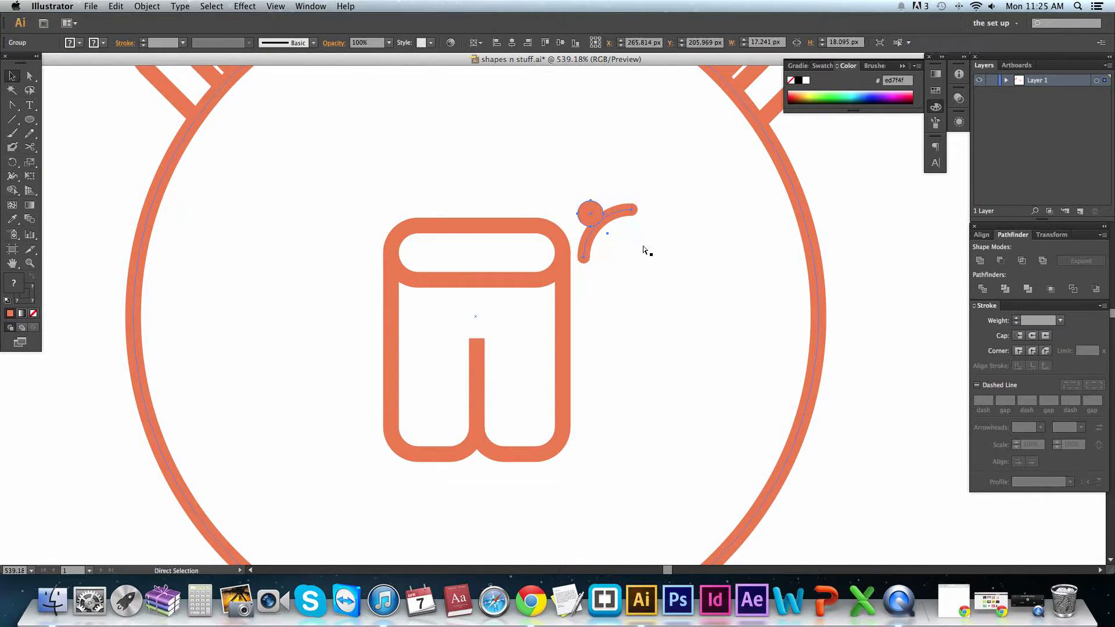
- Reflect a copy of the eye group vertically and move it to the face's left side
click(147, 5)
mouse_move(163, 24)
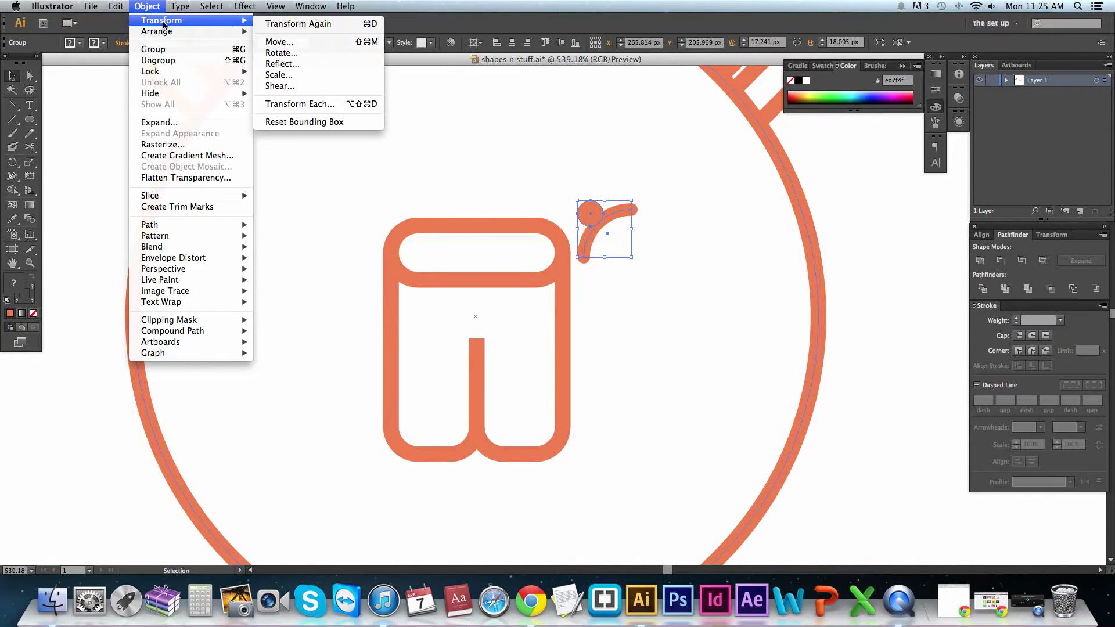
click(302, 63)
click(851, 403)
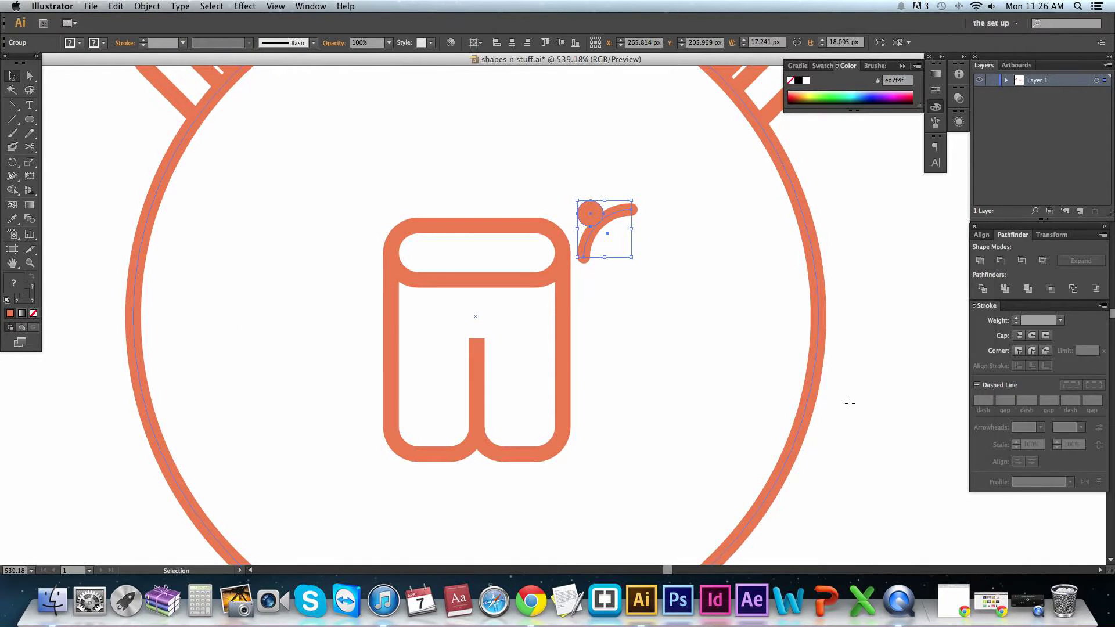
drag(597, 218, 335, 235)
- Zoom out to the whole artboard and marquee-select every part of the round bear face
shift+click(598, 214)
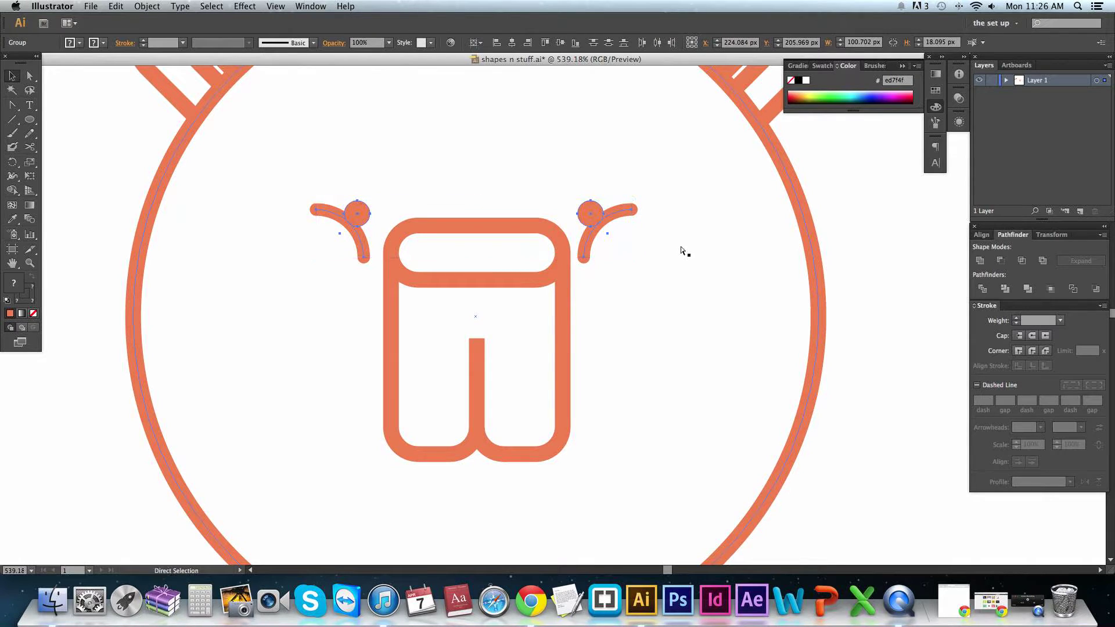
key(super+minus)
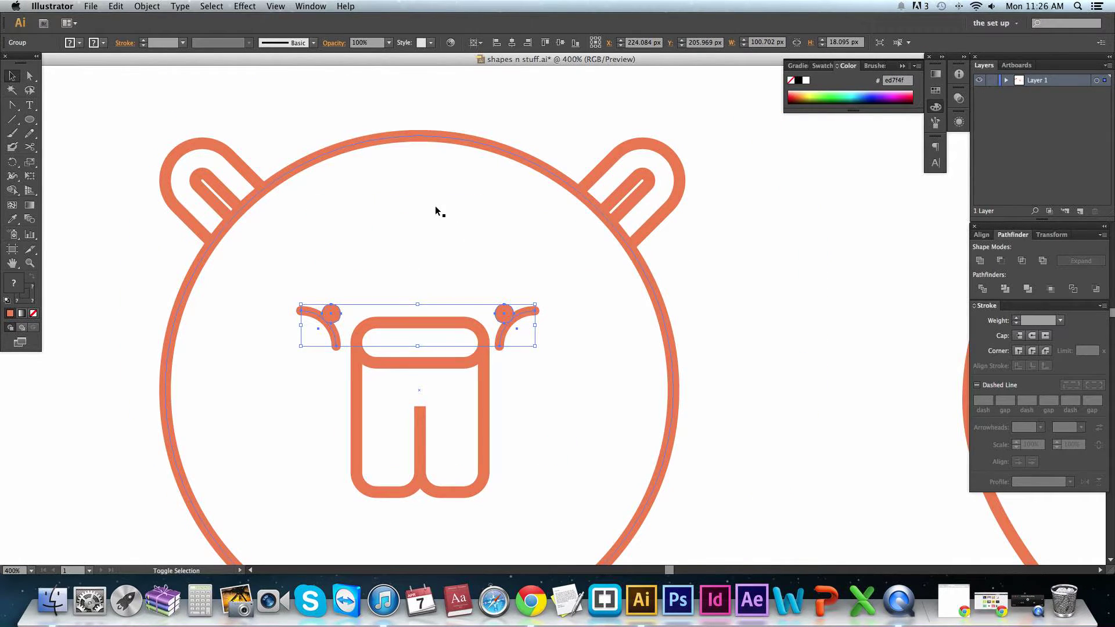
key(space)
key(super+minus)
key(super+minus)
drag(617, 312, 592, 244)
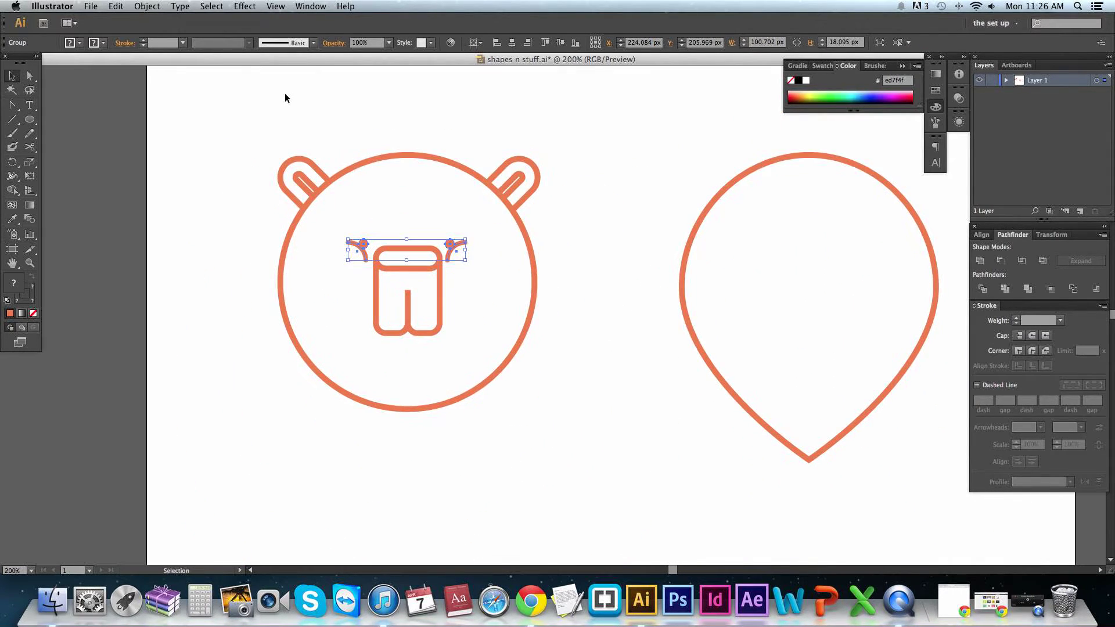
drag(232, 103, 591, 393)
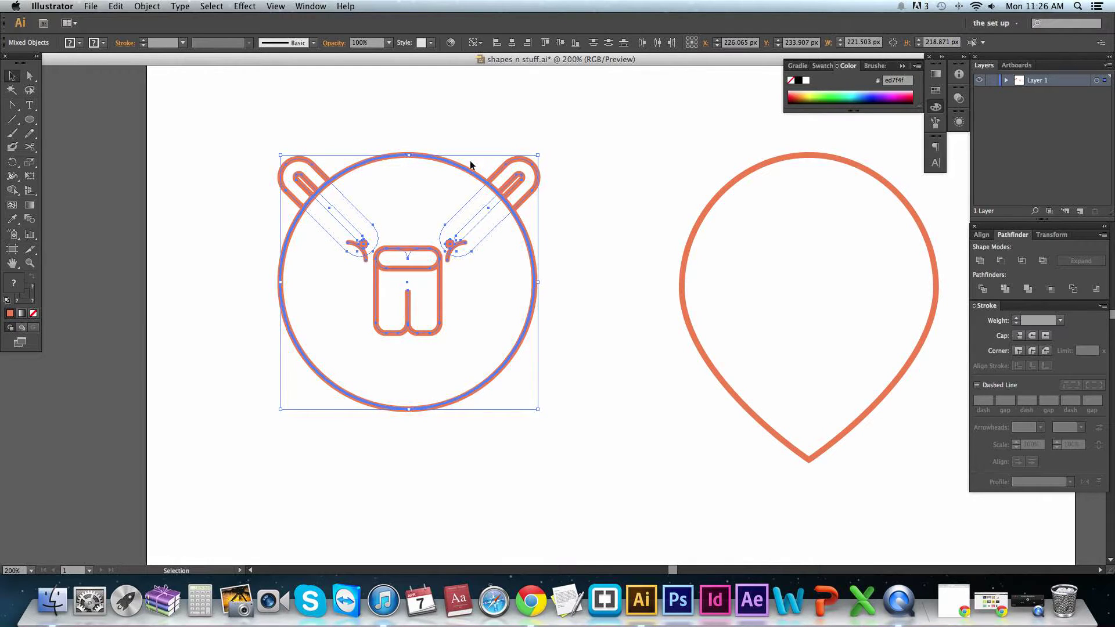
- Align to the selection and centre the bear's parts horizontally
click(482, 46)
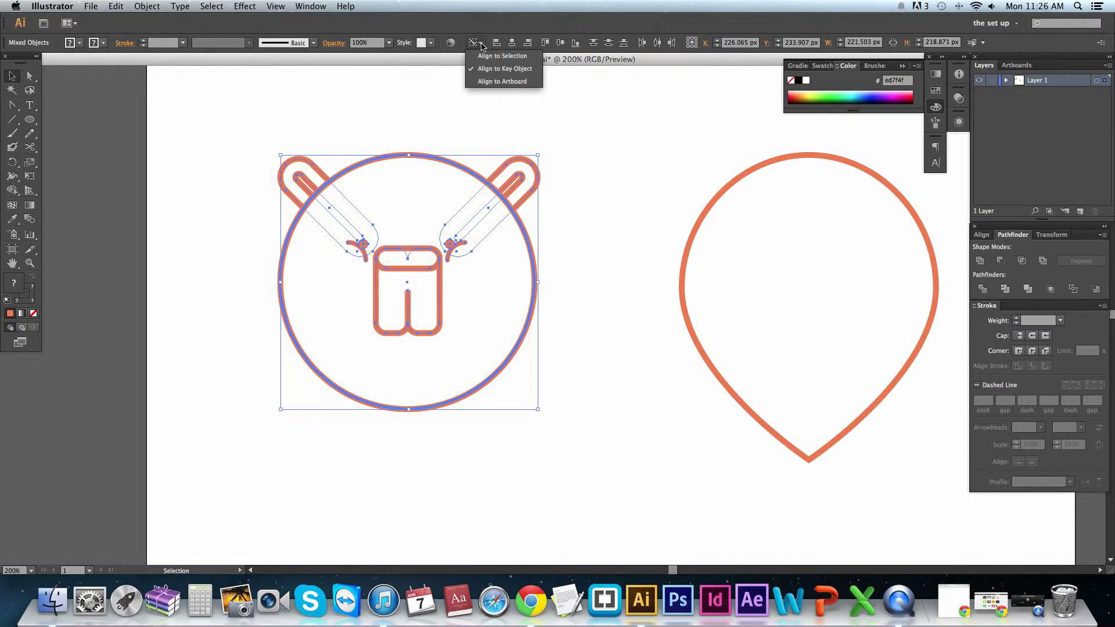
click(1065, 240)
click(985, 238)
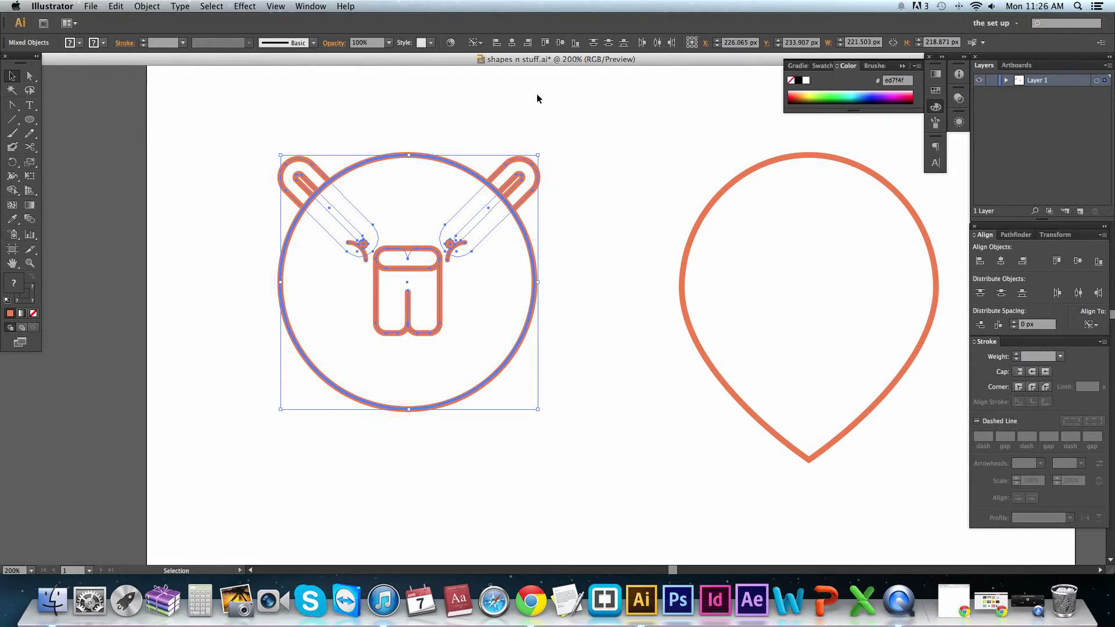
click(482, 44)
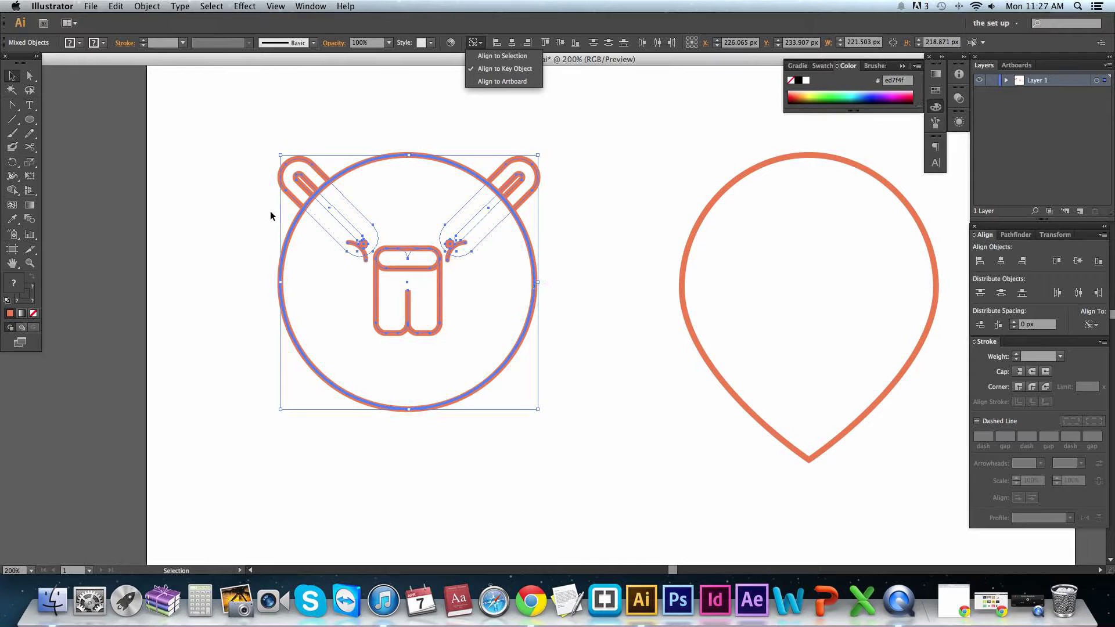
click(512, 43)
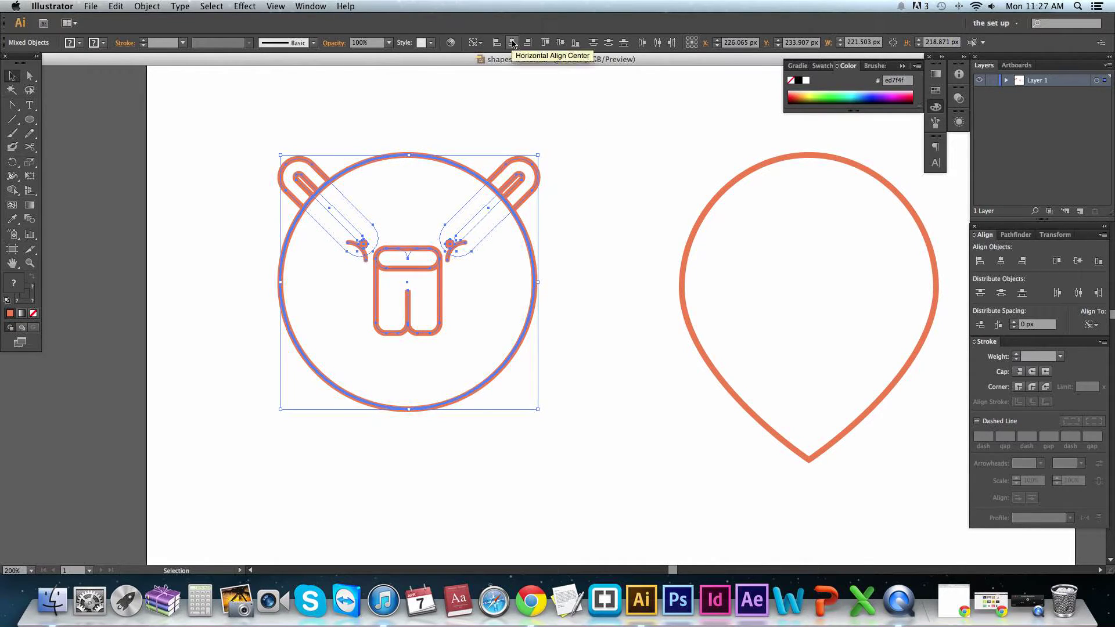
click(513, 43)
- Zoom in on the round bear face and check the pair of eye-and-curl groups
click(580, 242)
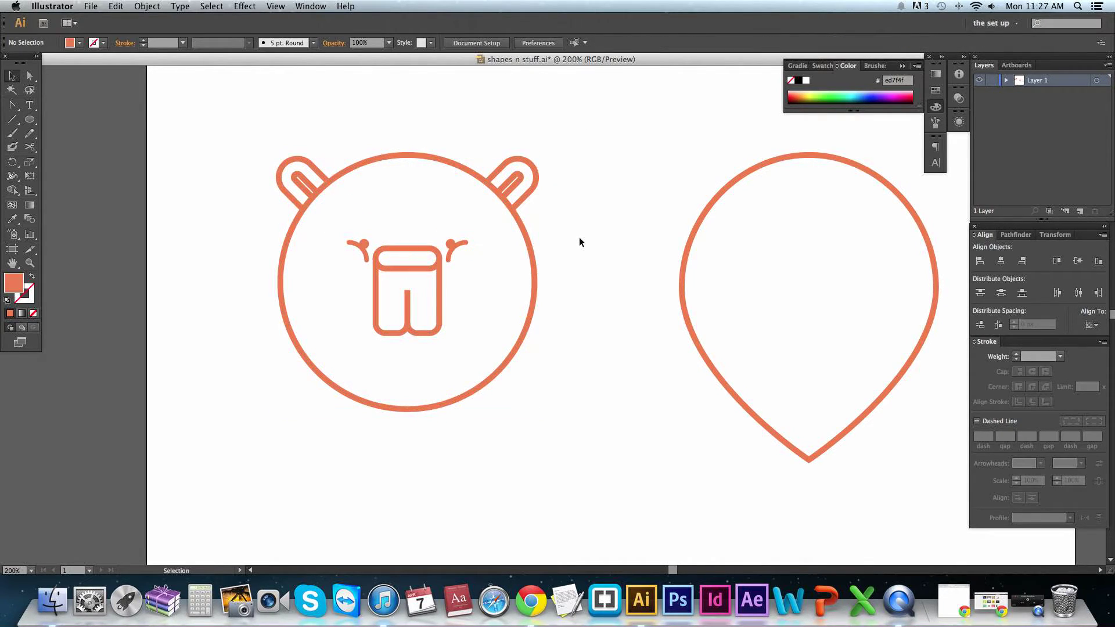
key(z)
alt+click(577, 294)
alt+click(577, 294)
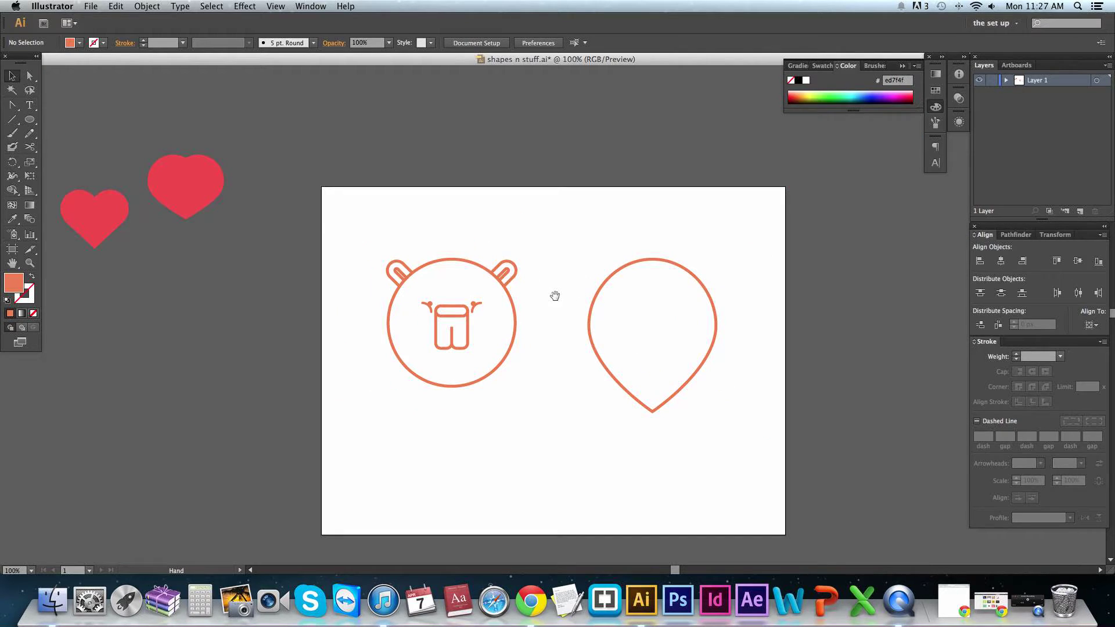
drag(346, 246, 587, 430)
key(v)
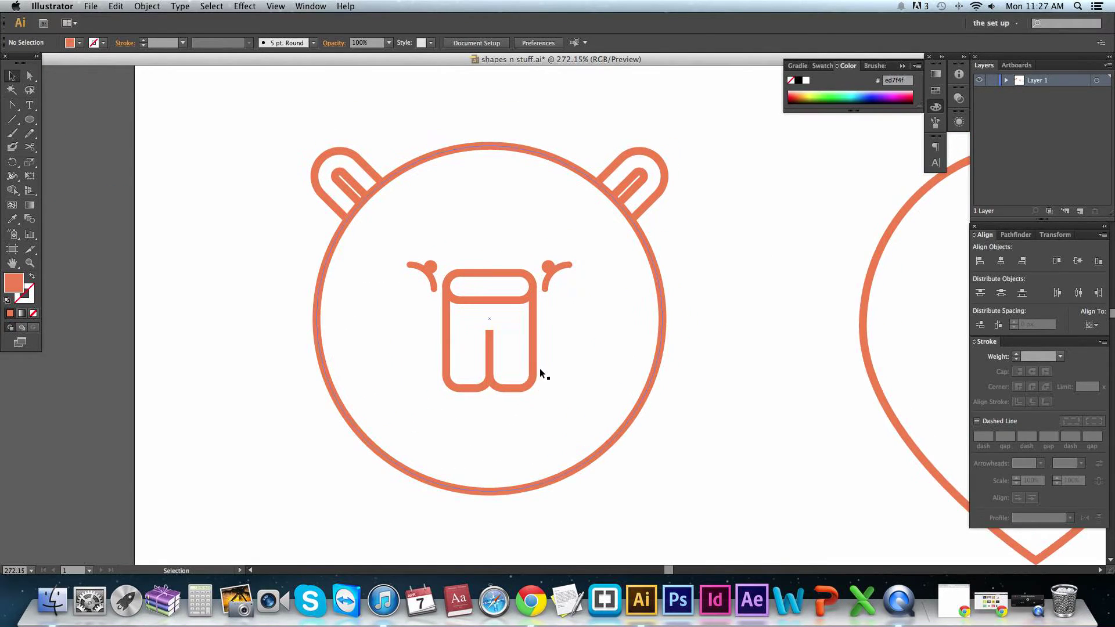
click(431, 283)
drag(350, 187, 431, 282)
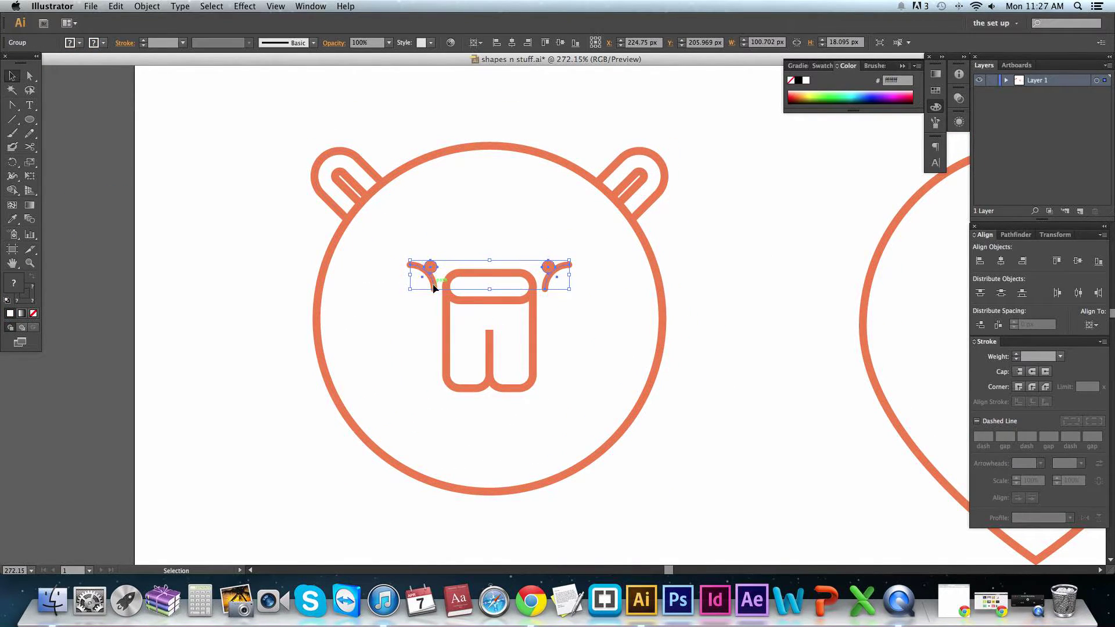
key(super+shift+a)
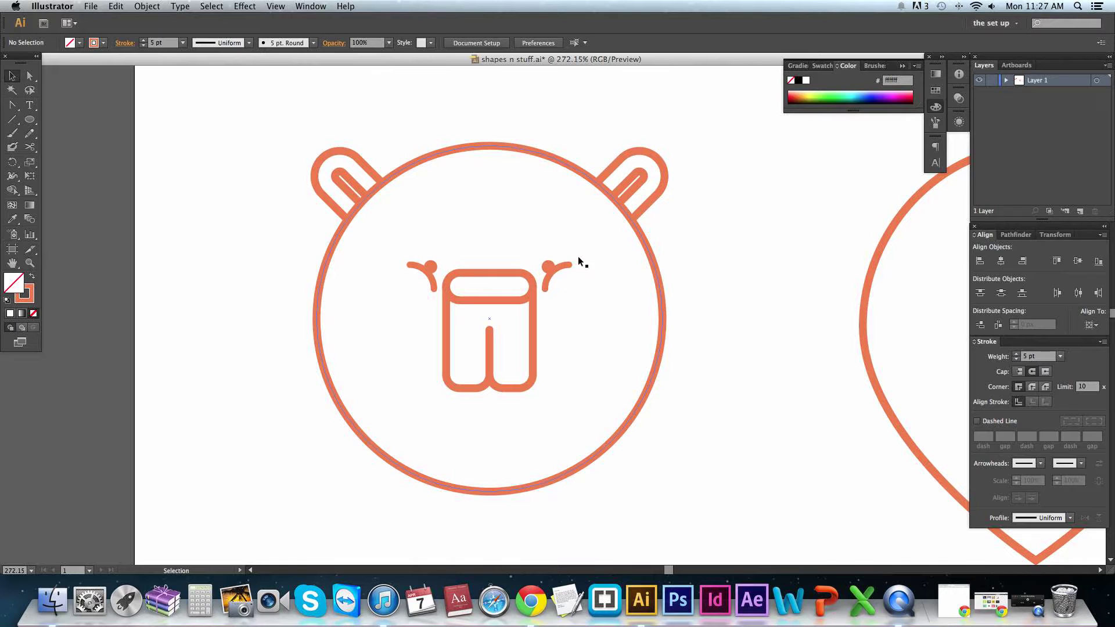
click(520, 299)
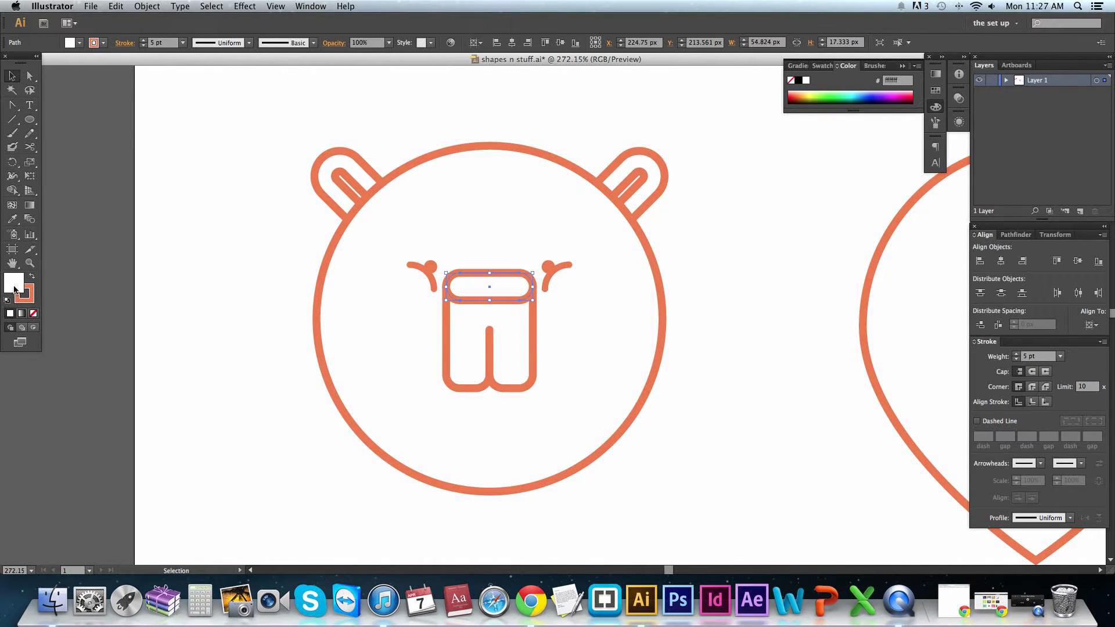
click(34, 313)
double_click(24, 295)
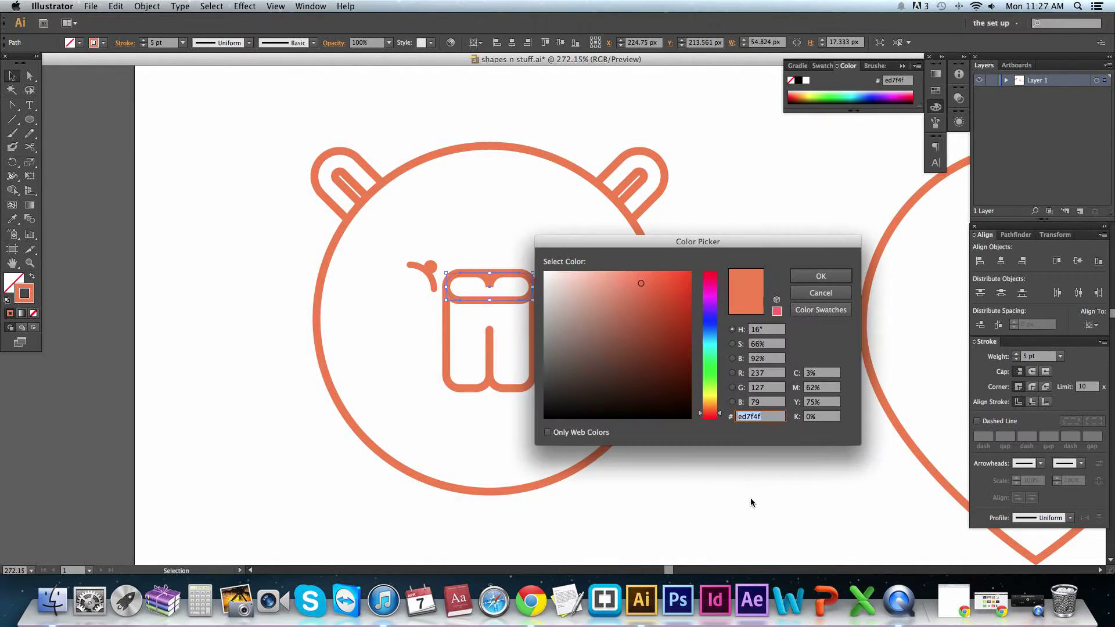
double_click(755, 416)
click(806, 295)
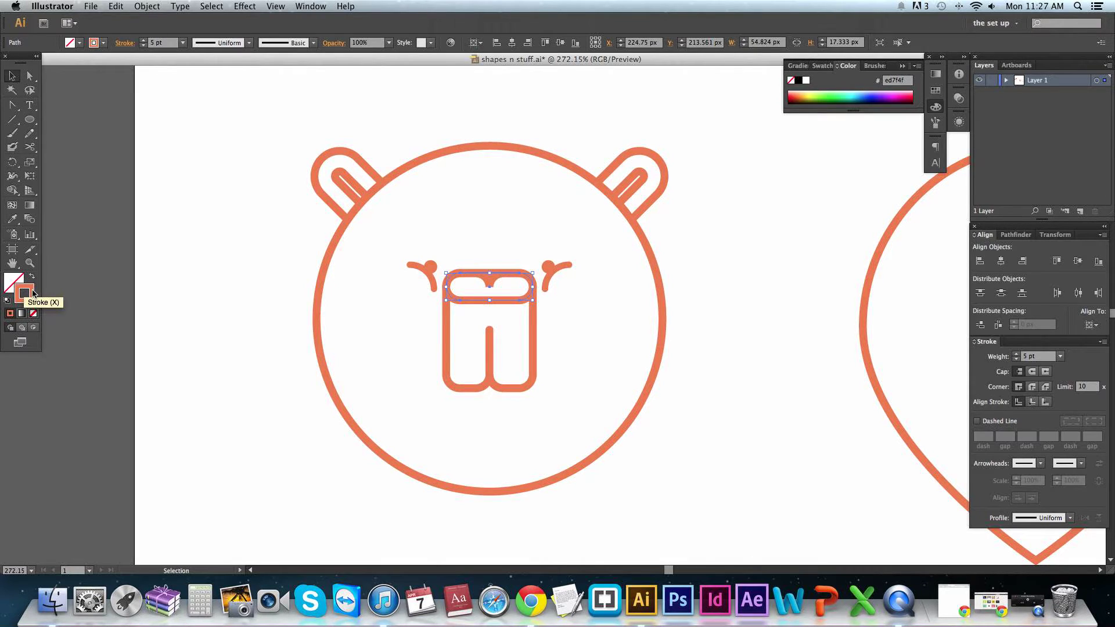
click(14, 280)
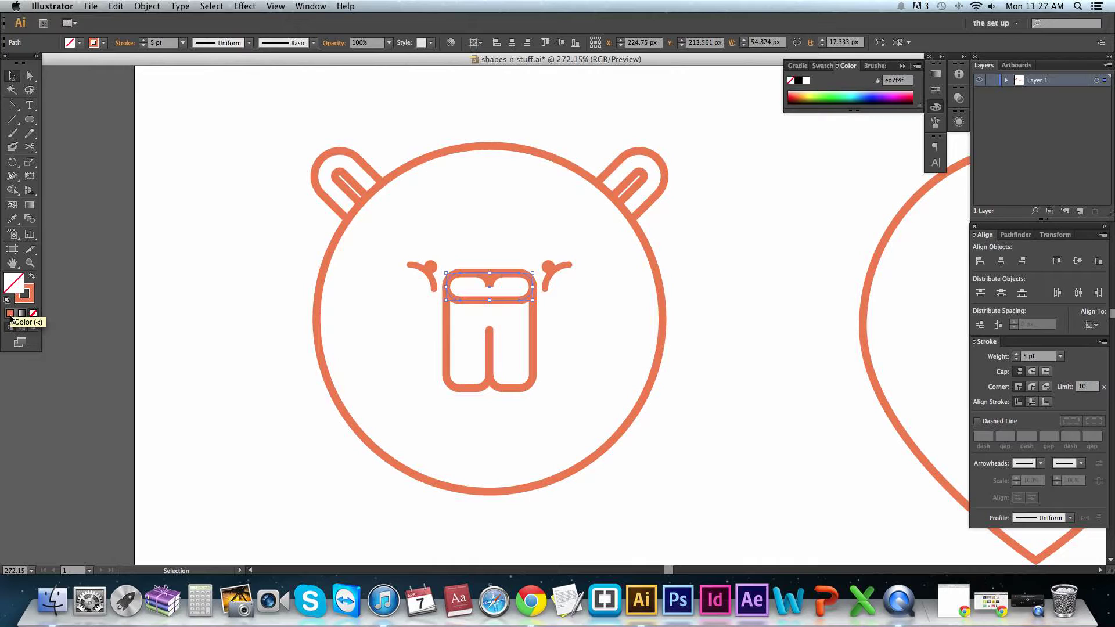
click(11, 314)
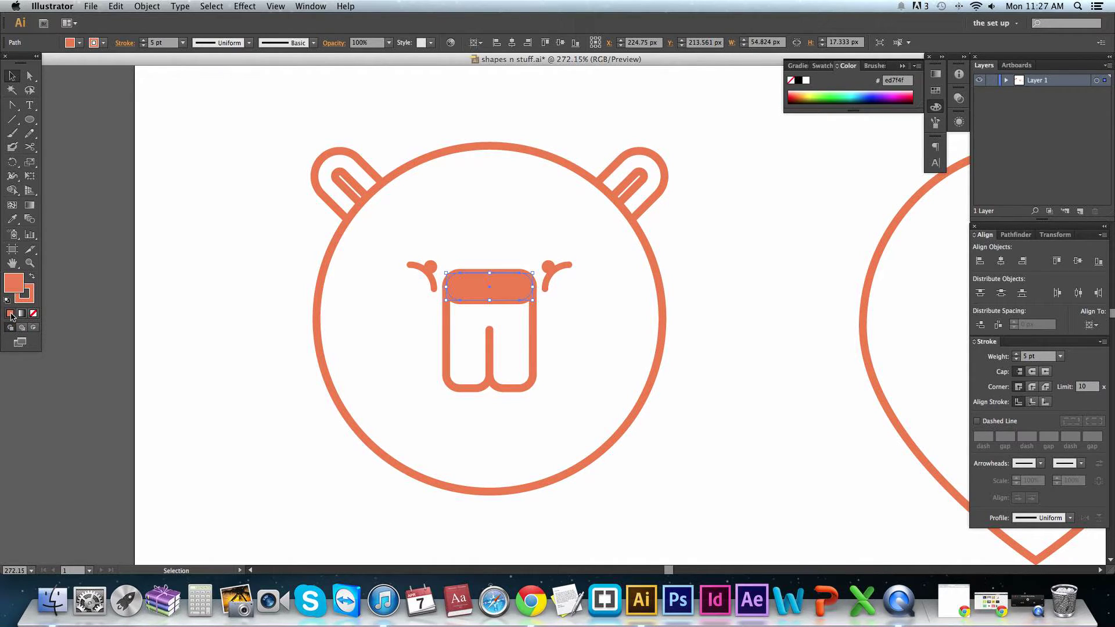
click(268, 325)
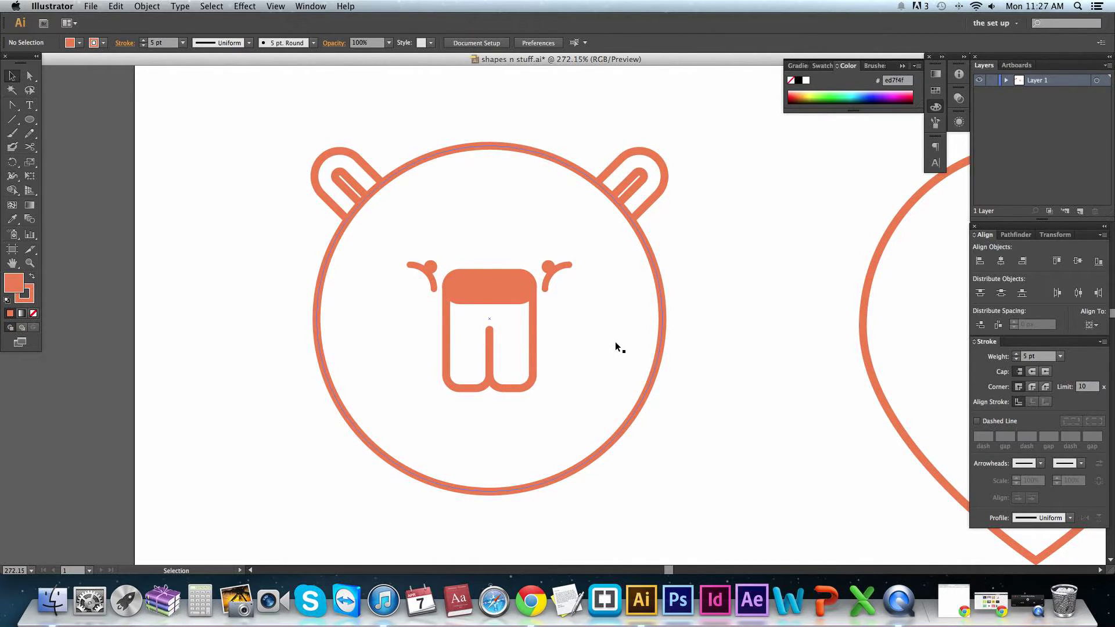
key(super+minus)
key(super+minus)
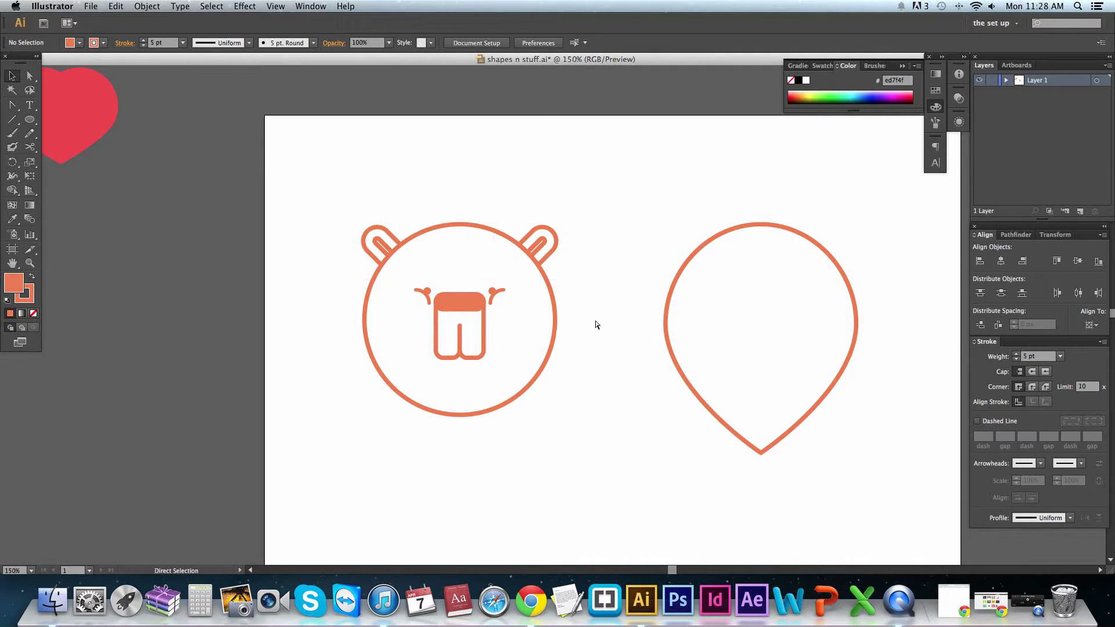
key(super+z)
key(z)
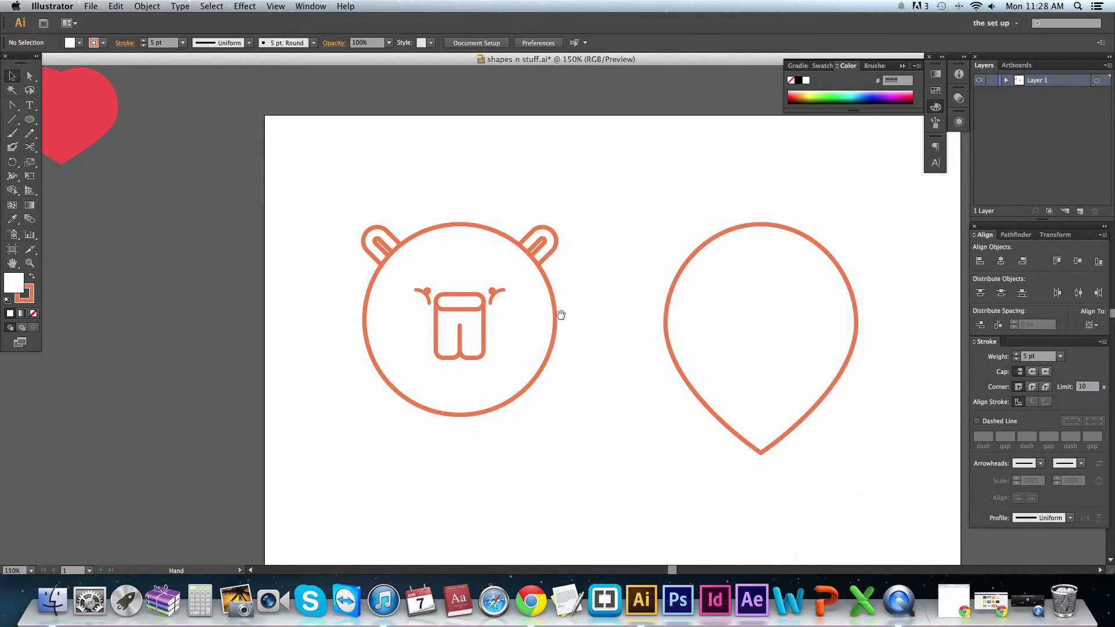
drag(407, 249, 587, 356)
key(v)
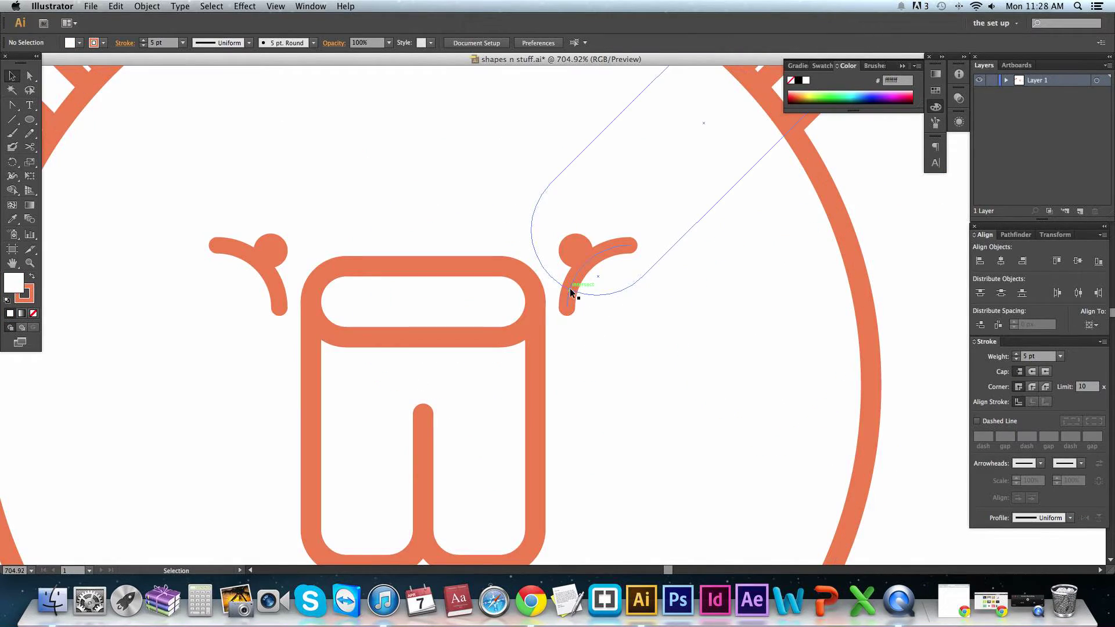
key(super+minus)
key(super+minus)
key(super+minus)
key(super+minus)
key(super+minus)
key(super+minus)
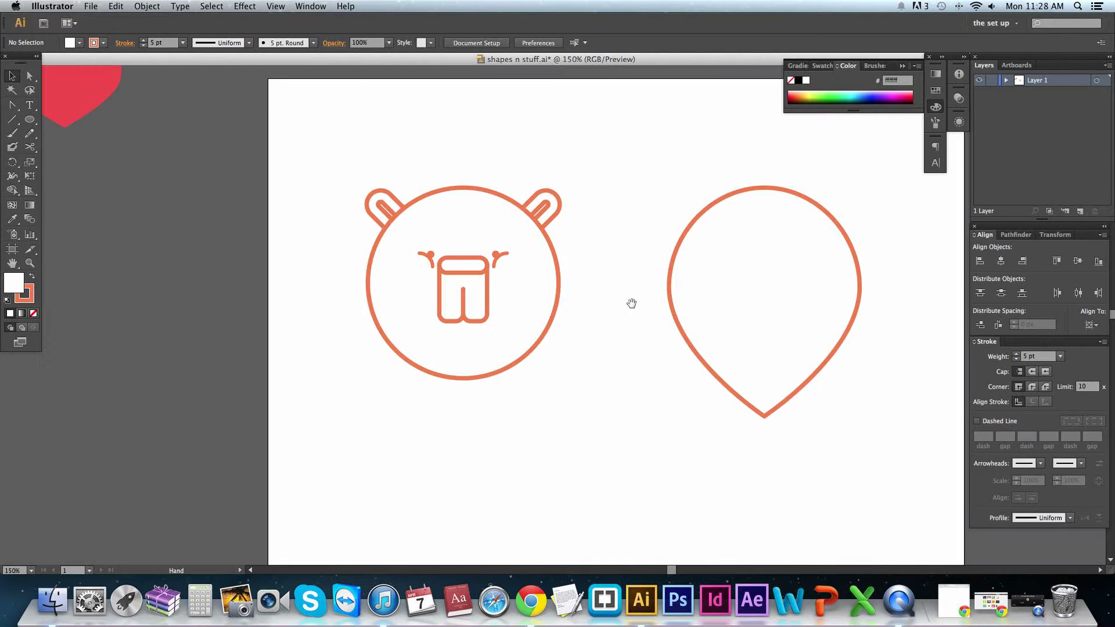
drag(629, 304, 406, 310)
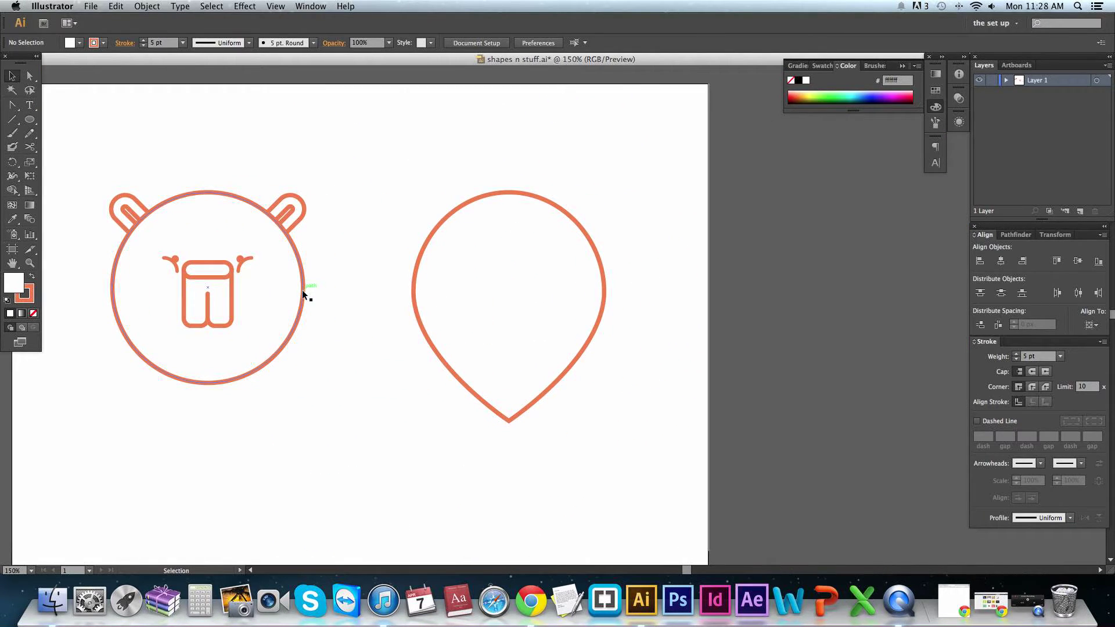
- Paste a copy of the face circle in front and shrink it to about 159 px
click(302, 291)
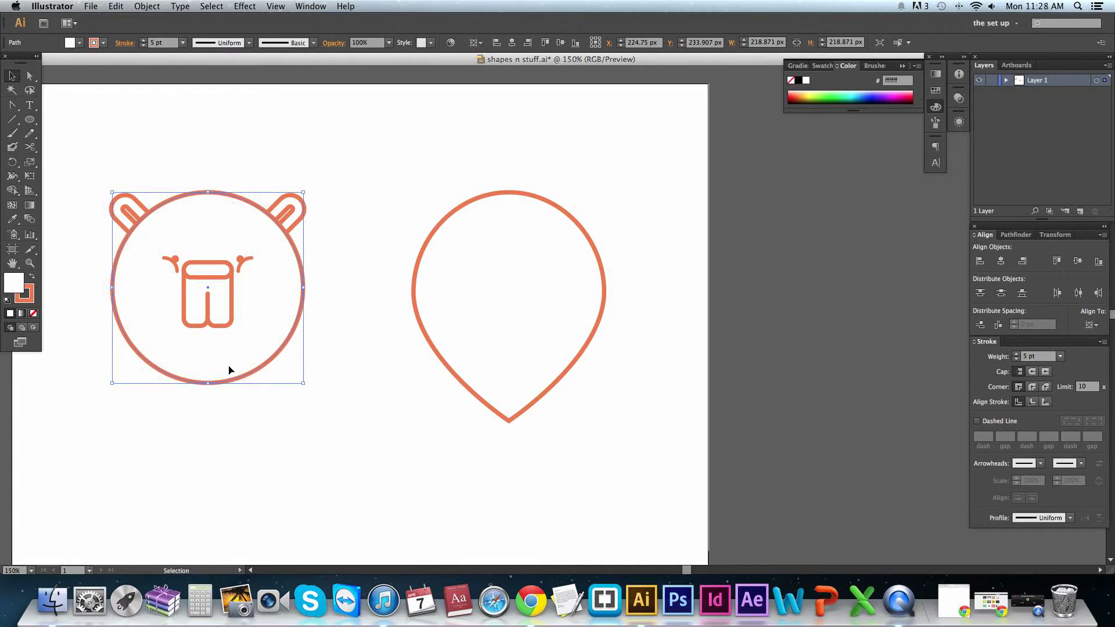
click(349, 283)
key(super+z)
drag(304, 193, 271, 219)
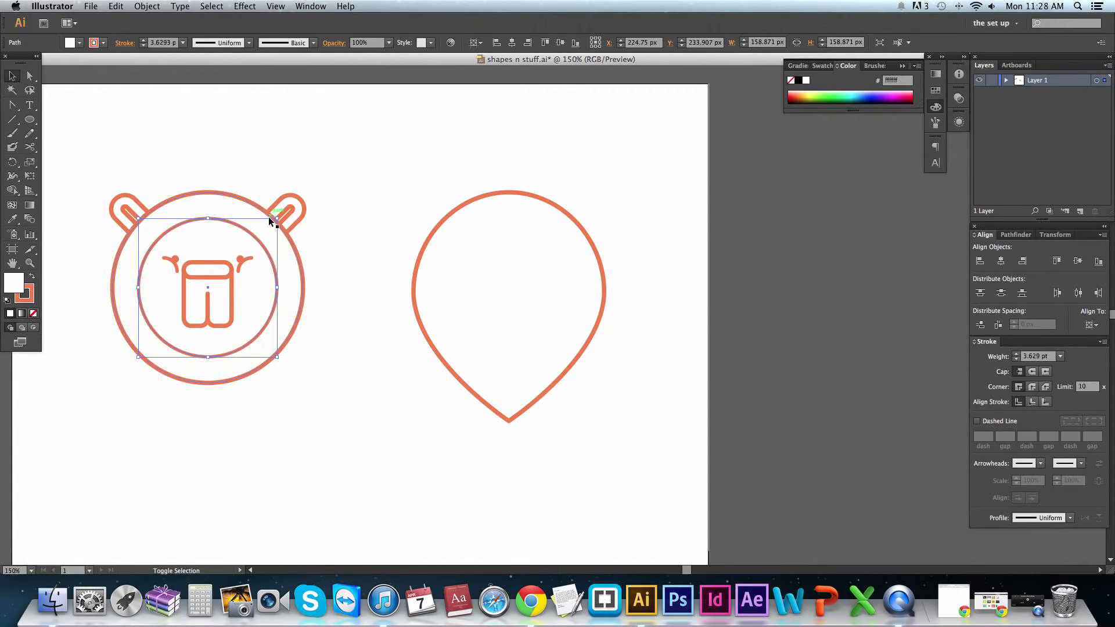
drag(346, 274, 481, 257)
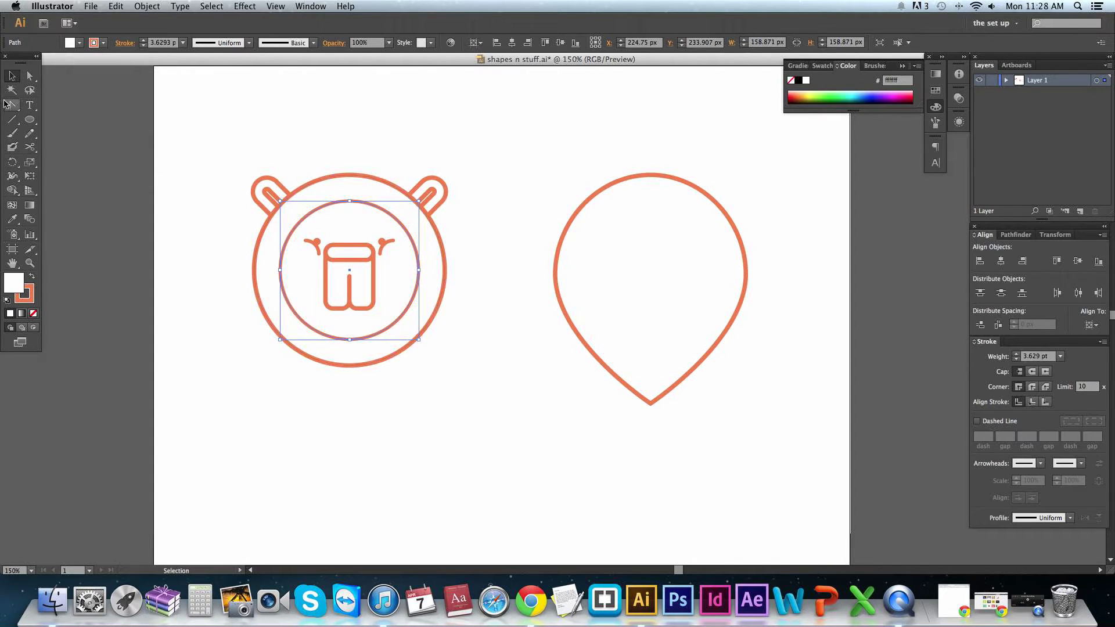
drag(185, 134, 650, 459)
scroll(649, 459, up, 1)
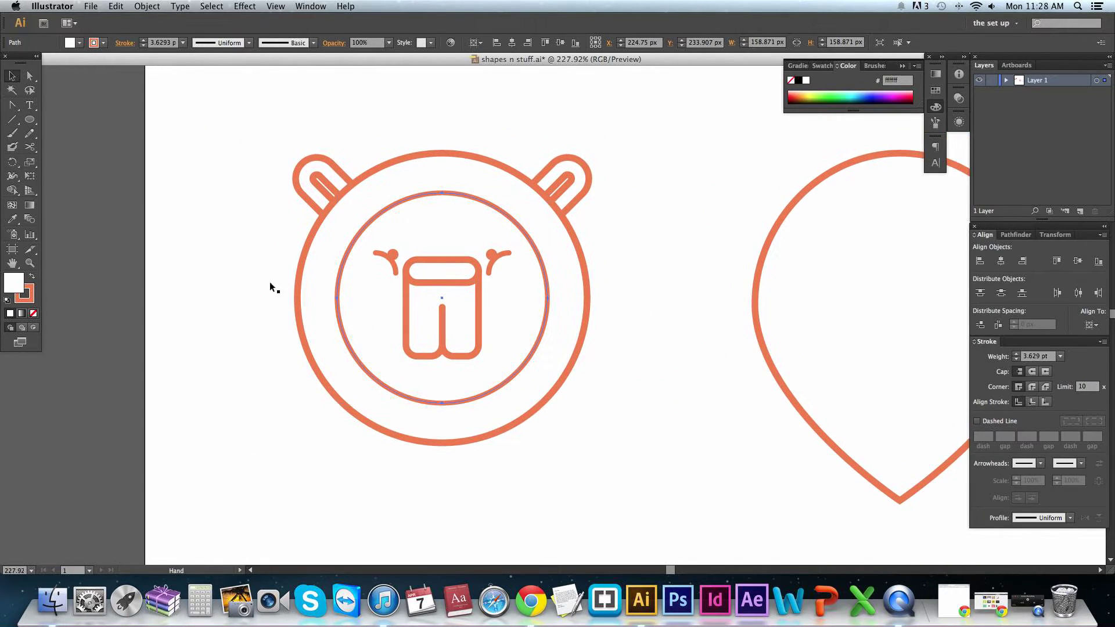
- Draw a horizontal line across the lower face, centre it with the inner circle, and Divide them
click(13, 119)
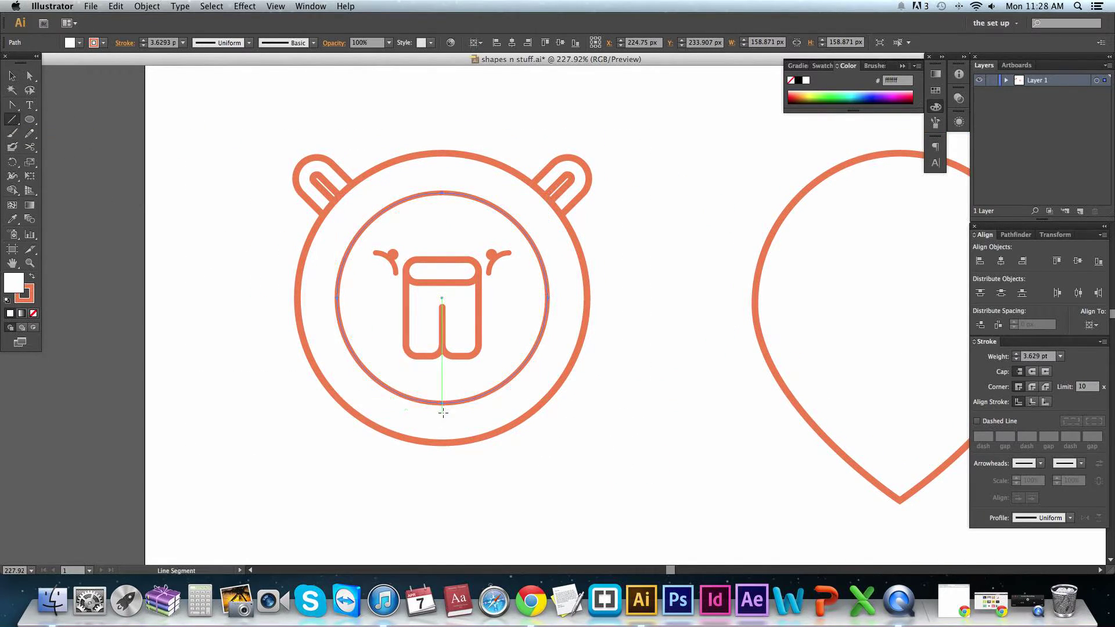
drag(297, 378, 588, 401)
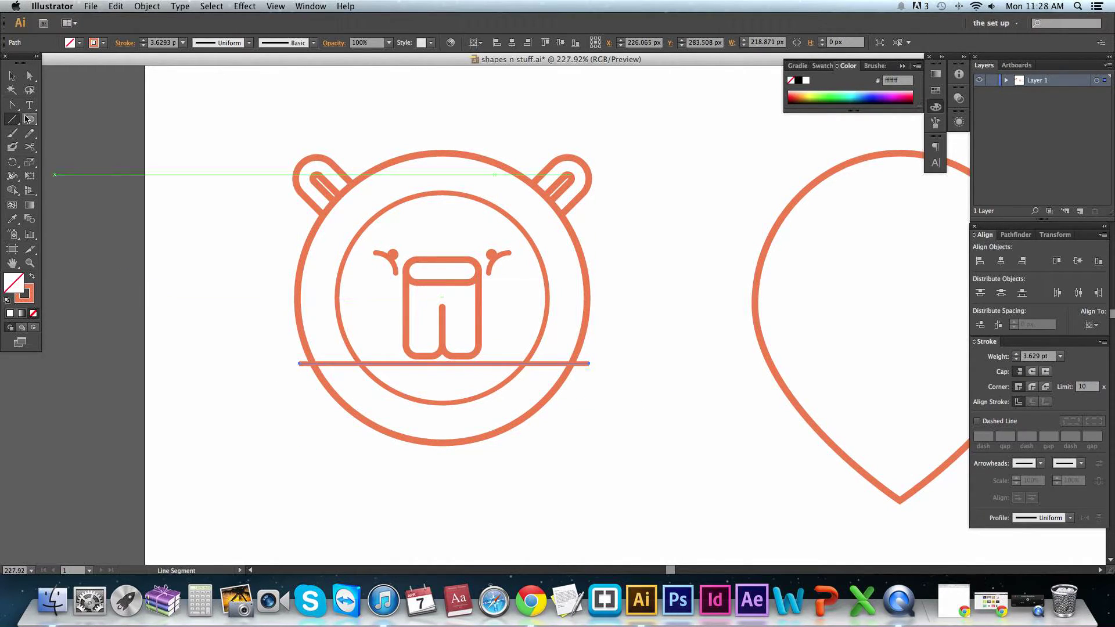
click(11, 75)
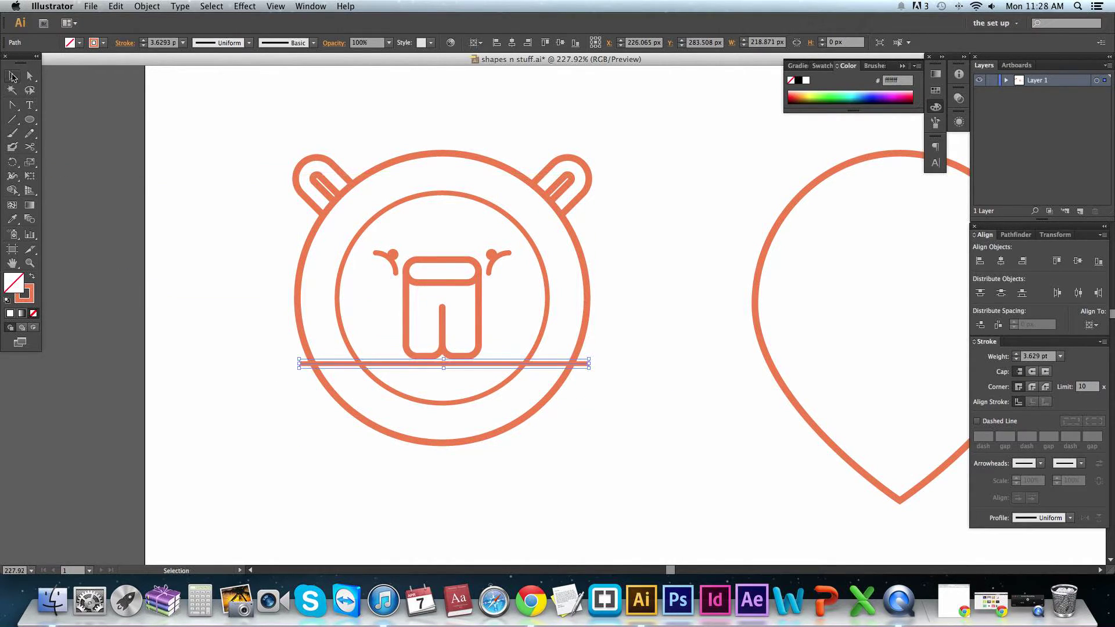
shift+click(547, 287)
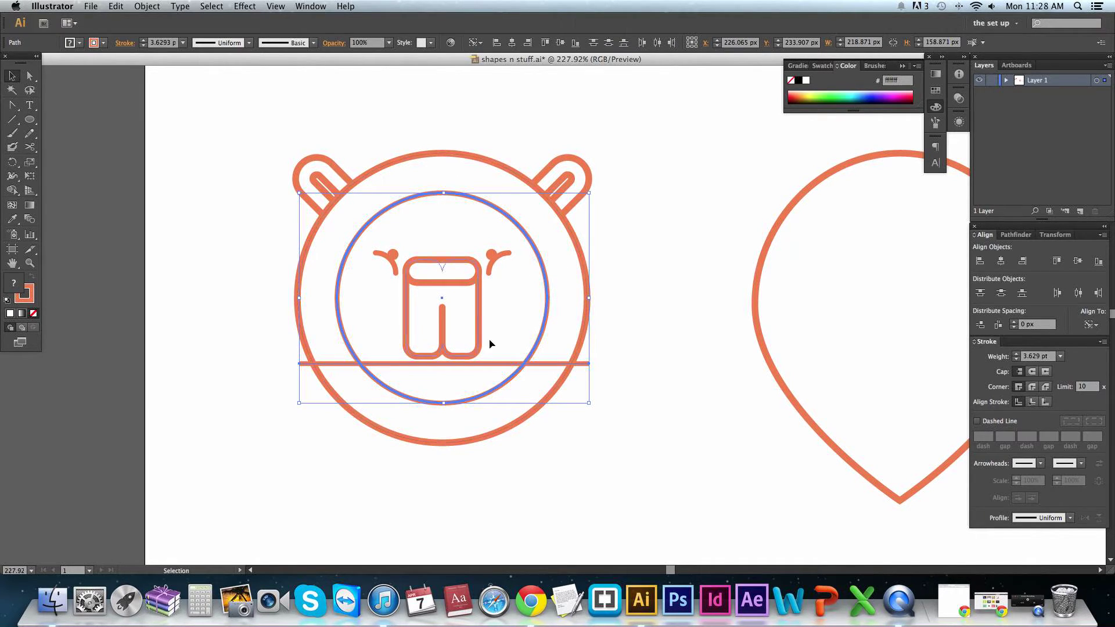
click(511, 42)
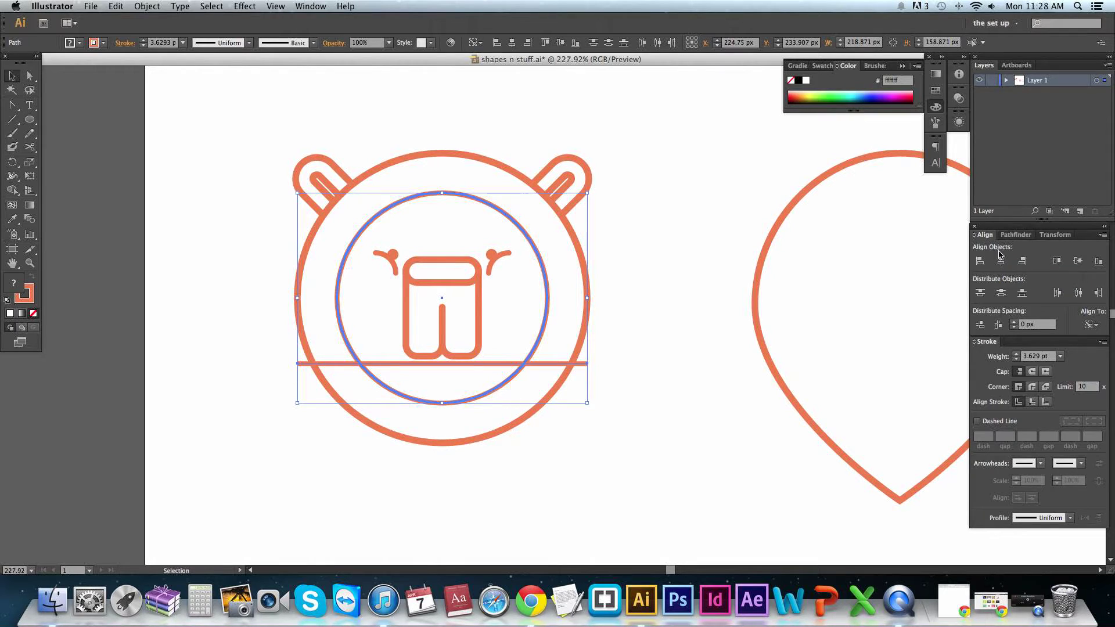
click(1013, 235)
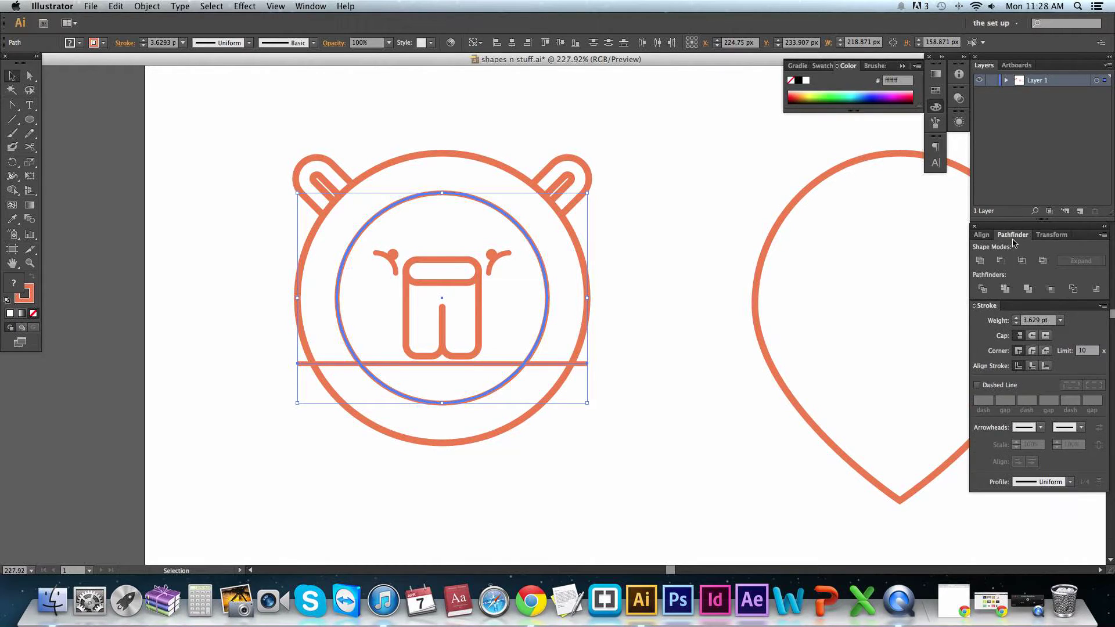
click(982, 289)
- Delete the top piece of the divided inner circle
double_click(546, 286)
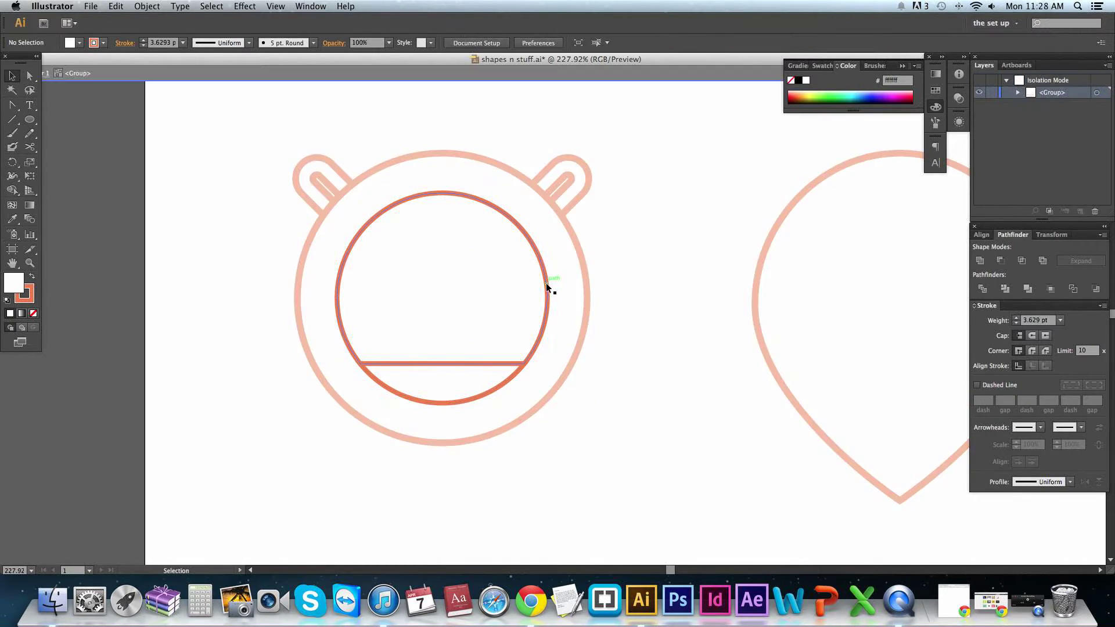
click(545, 284)
key(Delete)
double_click(637, 316)
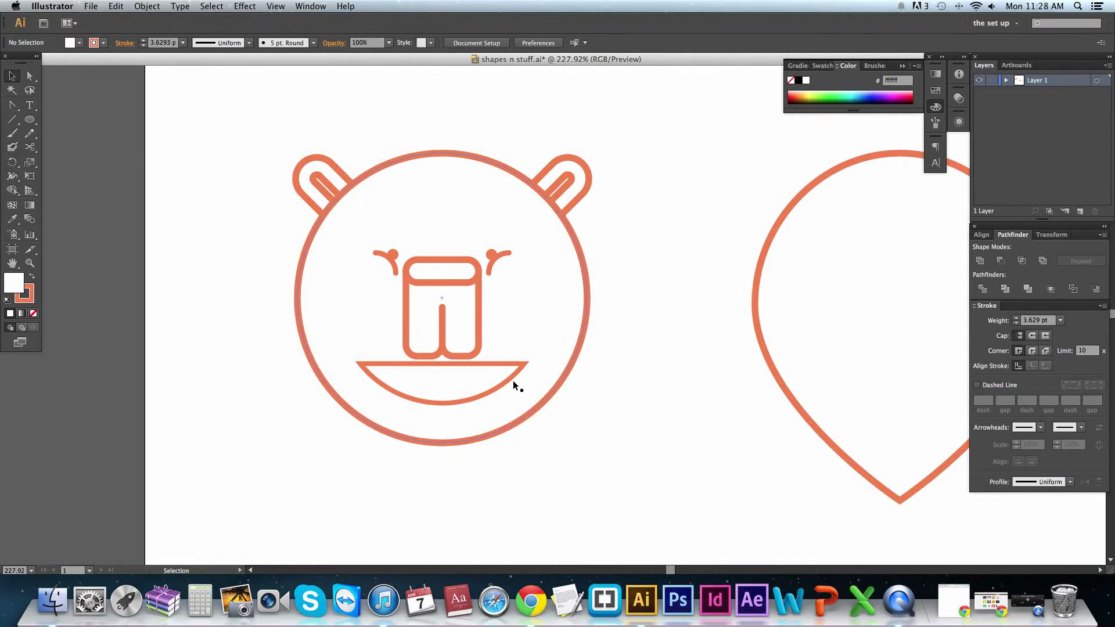
- Cut the mouth shape at its left and right corners with the Scissors tool
click(514, 379)
key(c)
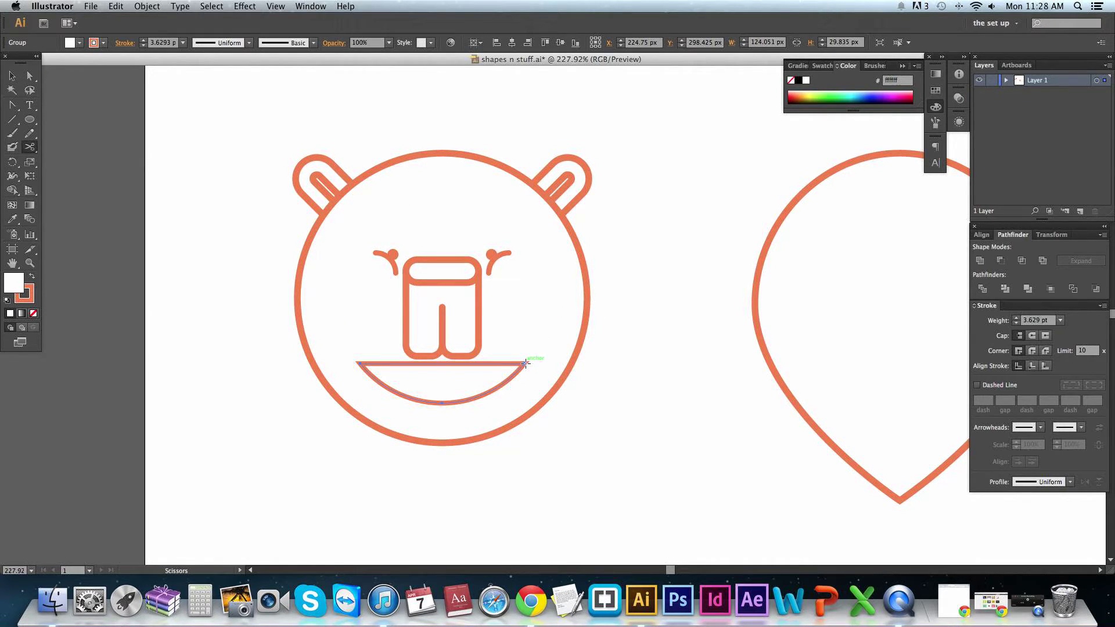
click(526, 363)
click(359, 365)
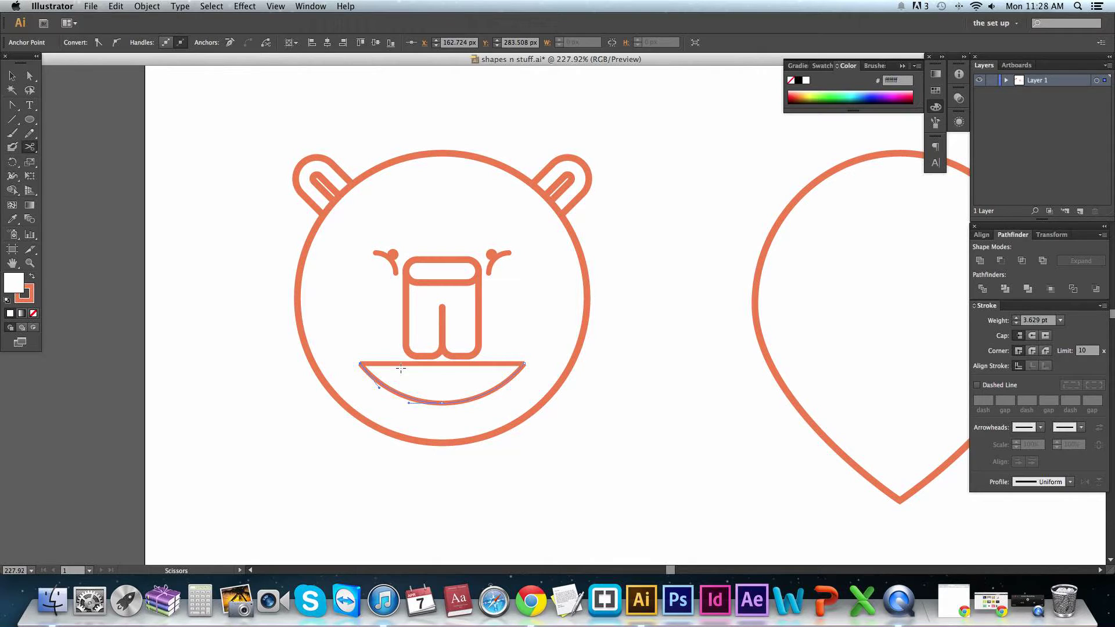
key(v)
click(399, 364)
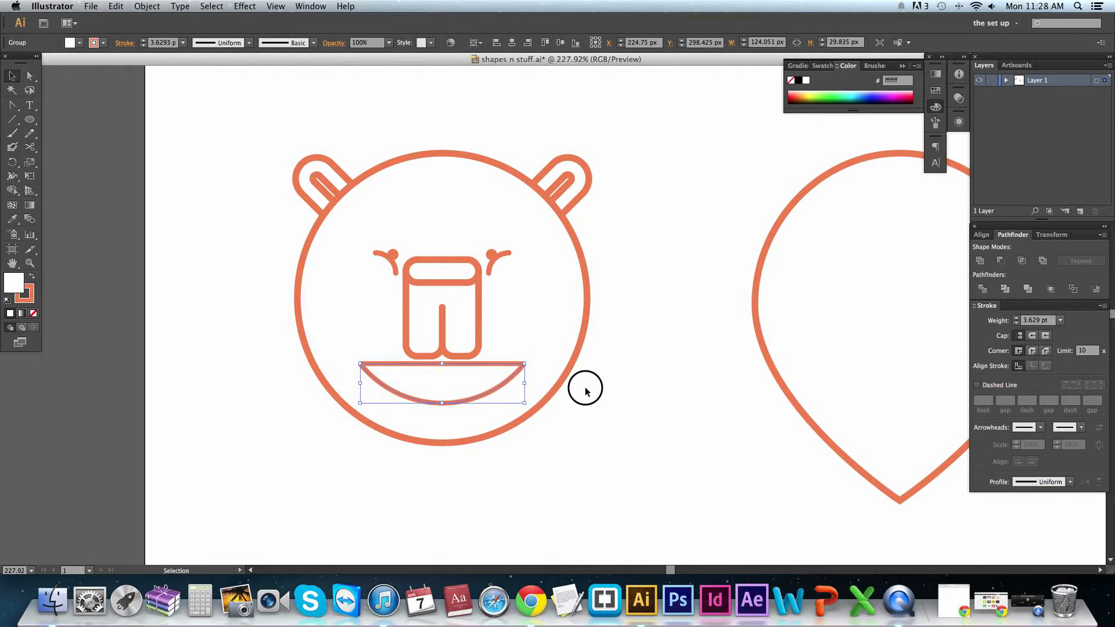
- Delete the mouth's straight top line and move the remaining arc straight down
click(585, 385)
click(507, 363)
double_click(506, 363)
click(507, 364)
key(Delete)
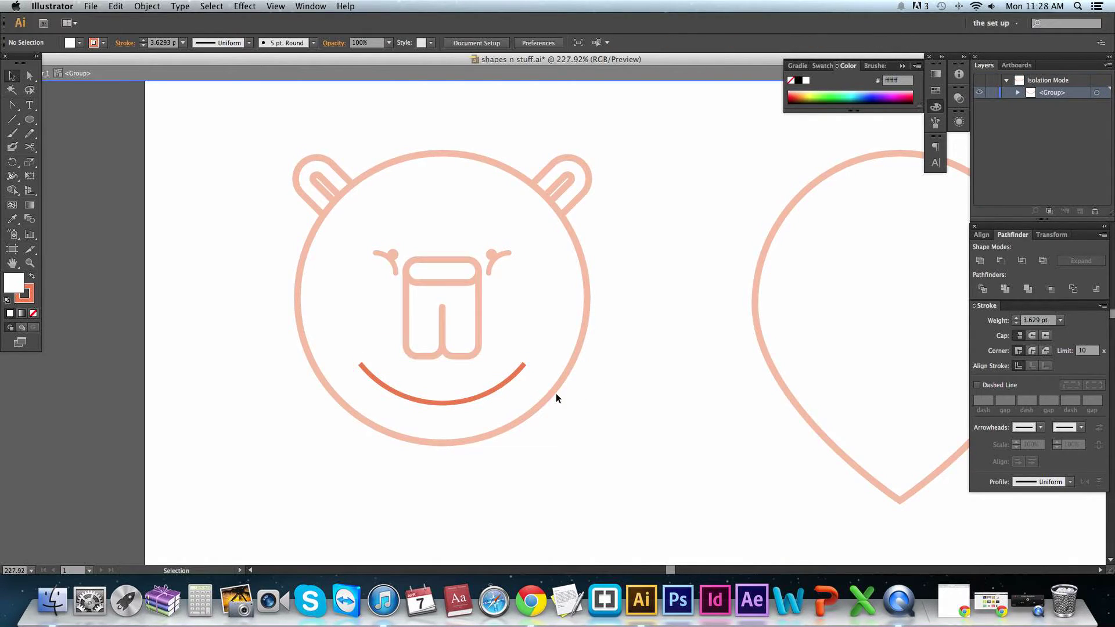
double_click(618, 398)
drag(507, 389, 507, 399)
click(614, 418)
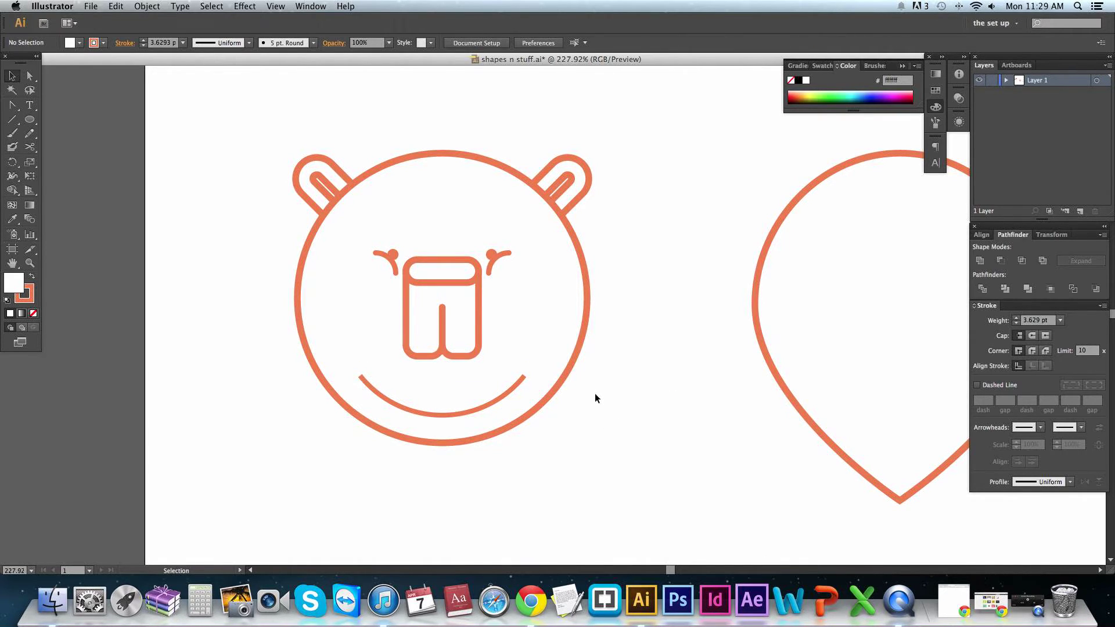
- Try widening the mouth arc, then undo the change
click(519, 375)
drag(525, 402, 534, 409)
click(606, 419)
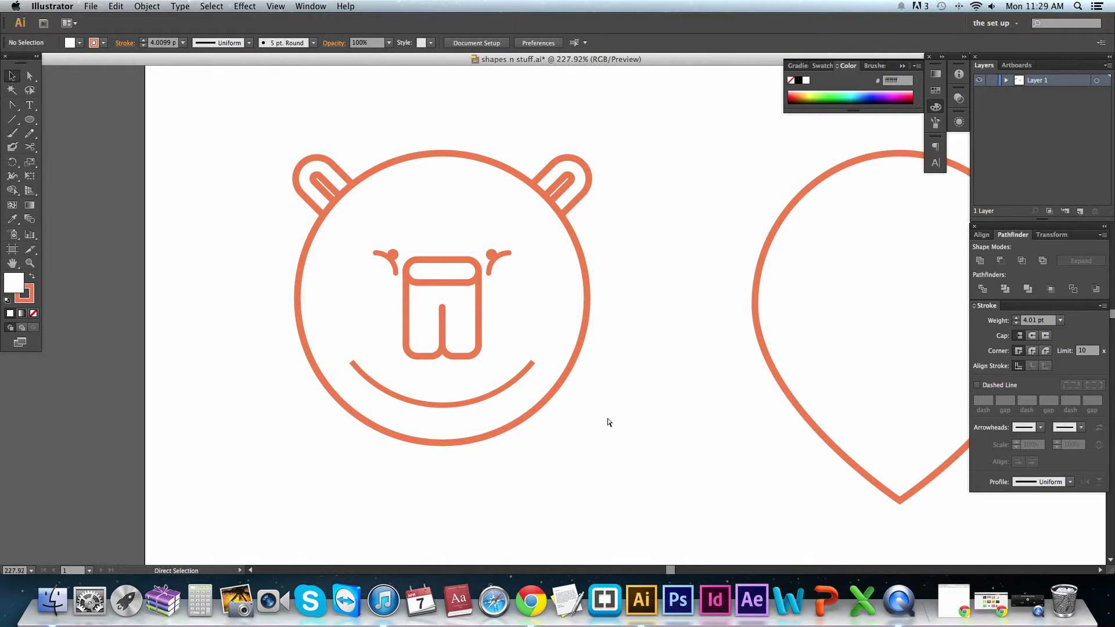
key(super+z)
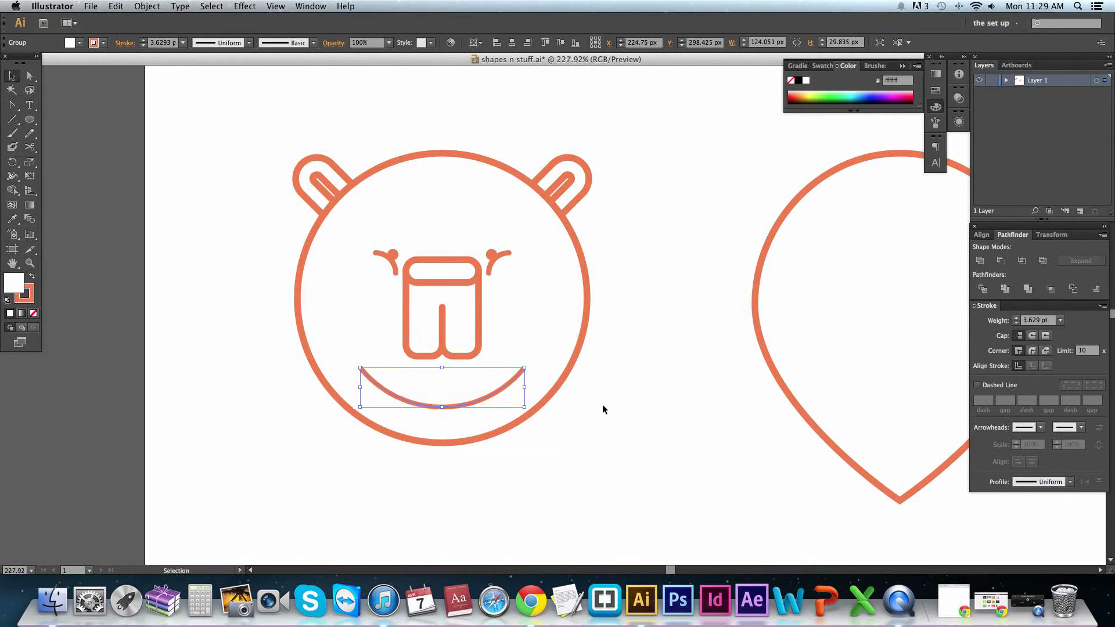
click(606, 415)
- Set the mouth arc's stroke weight to 5 pt and zoom out to the artboard
click(514, 381)
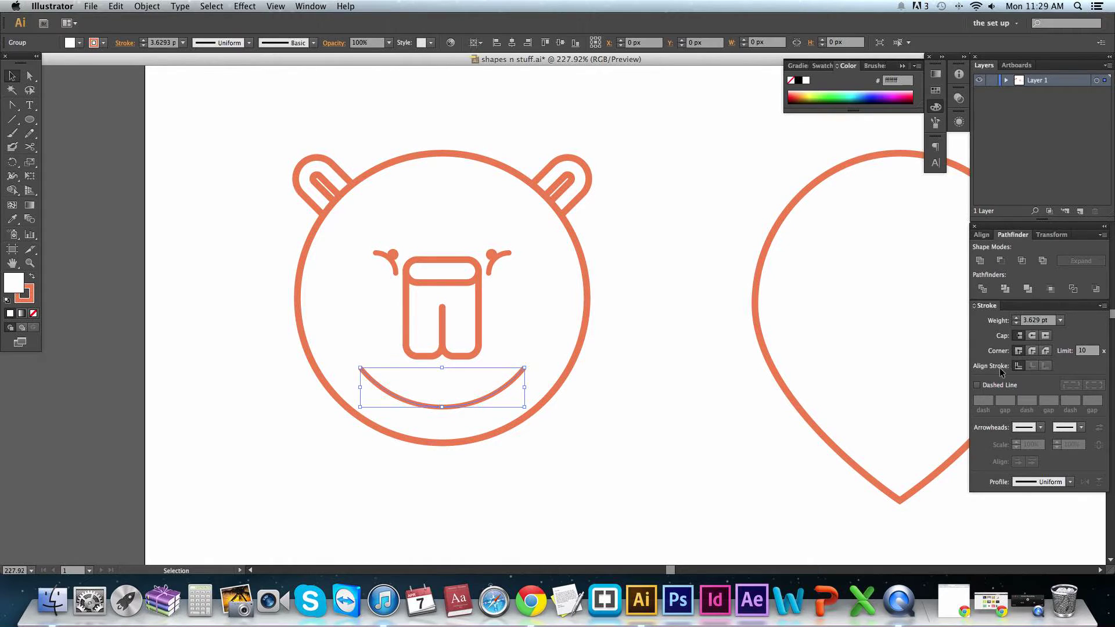
click(1037, 320)
text(5)
key(Return)
click(633, 430)
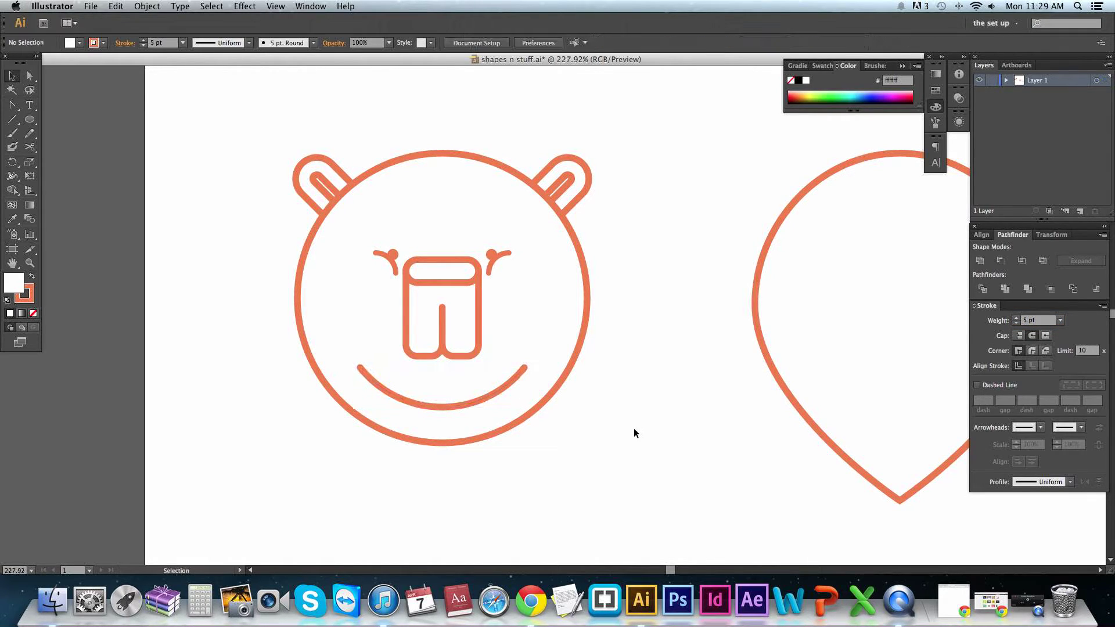
alt+super+click(587, 358)
scroll(588, 357, up, 4)
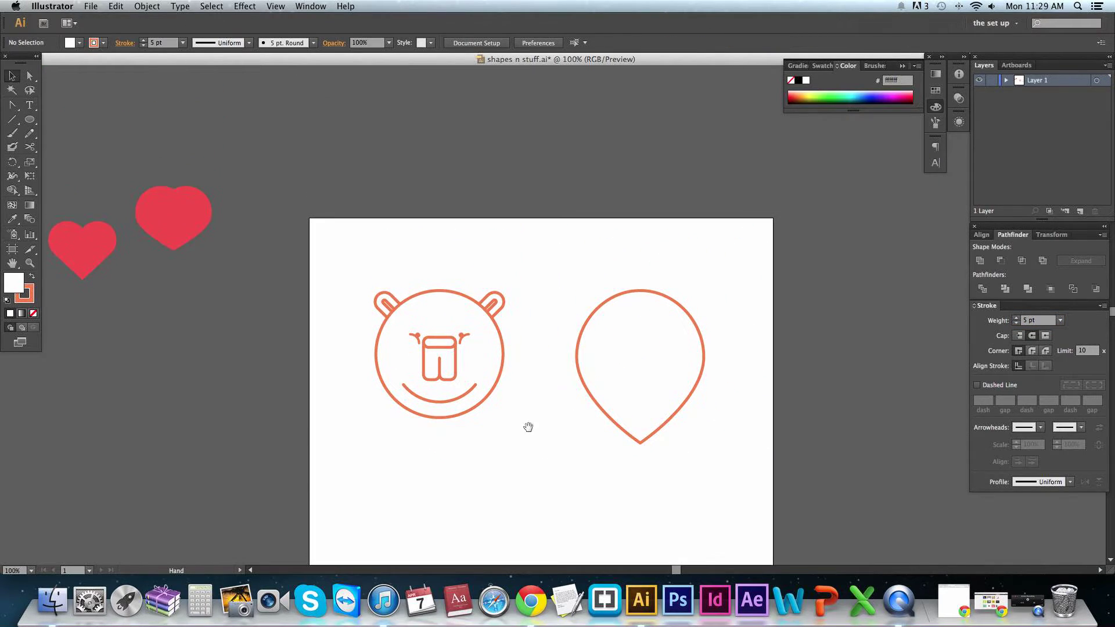
- Delete the mouth arc from the bear face and save the document
drag(360, 277, 573, 465)
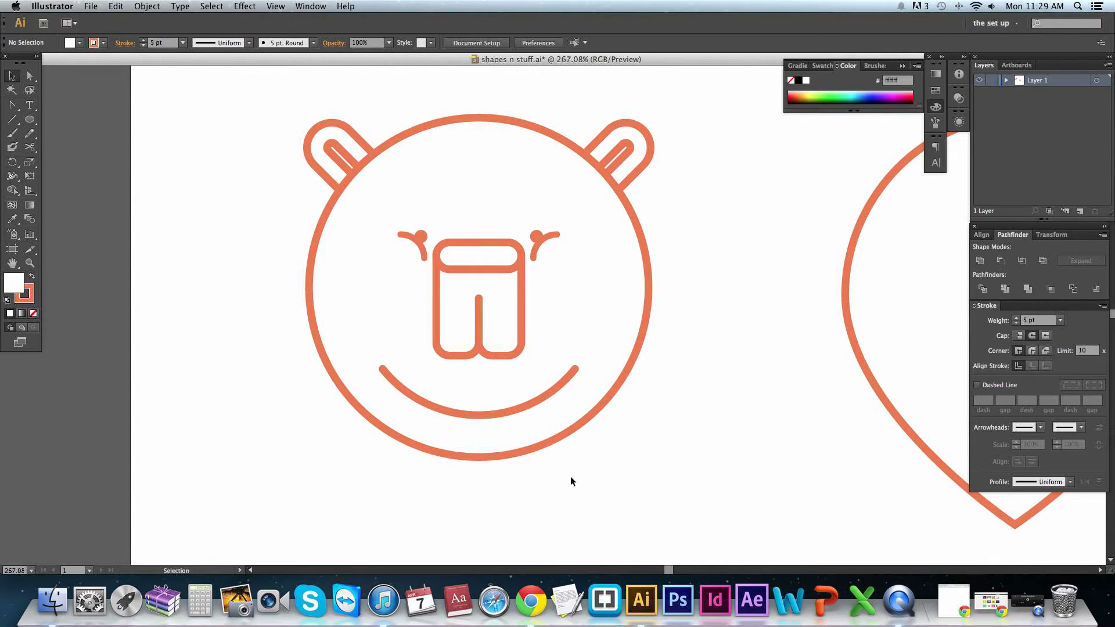
click(535, 401)
key(Delete)
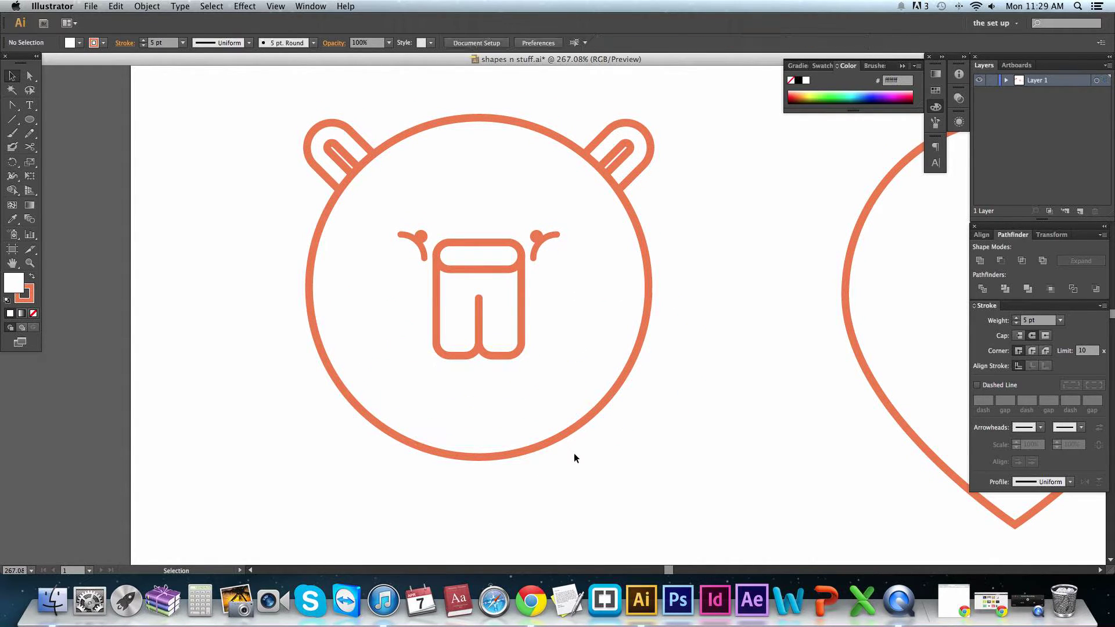
key(super+minus)
key(super+minus)
drag(519, 428, 456, 451)
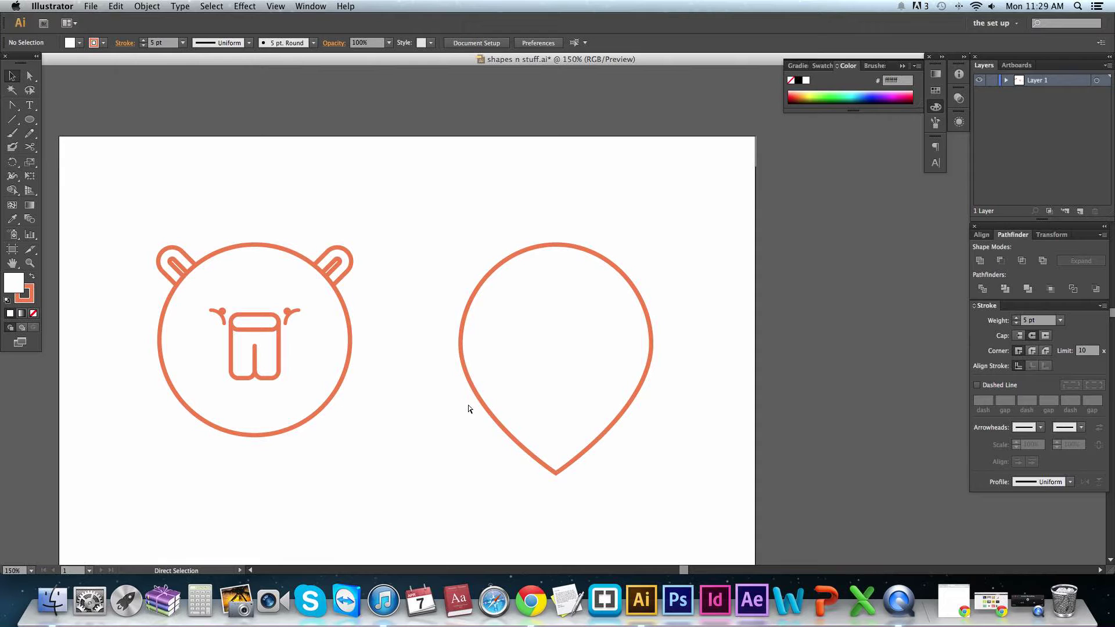
key(super+s)
- Group all the parts of the round bear head together
drag(259, 359, 343, 418)
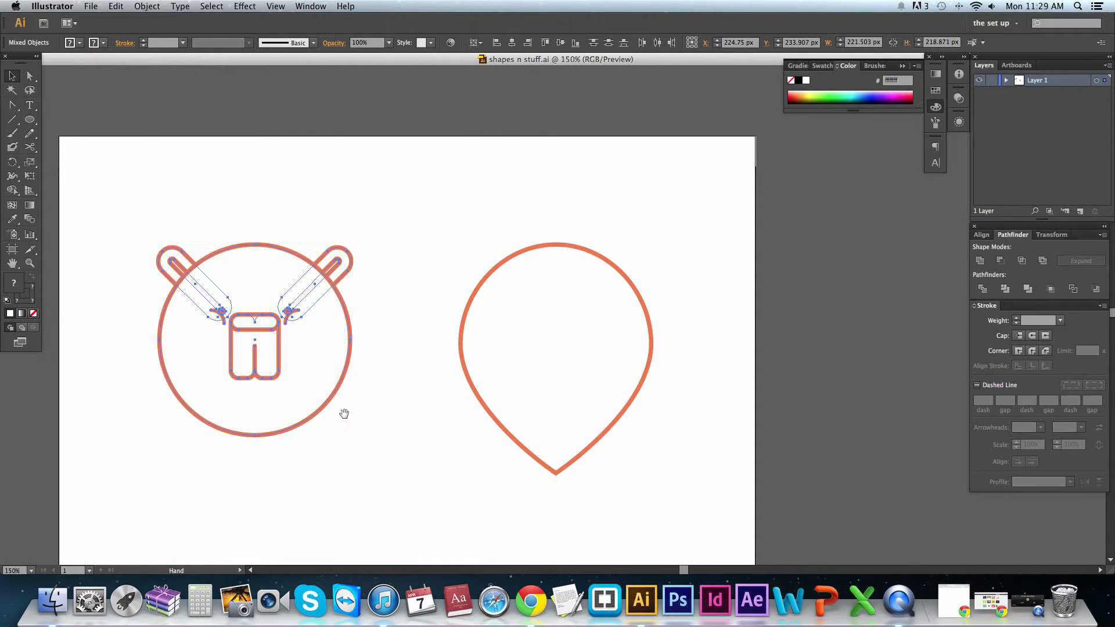
key(super+g)
click(405, 403)
- Move the grouped bear head left and down, then save
drag(287, 304, 288, 349)
click(414, 350)
scroll(407, 378, right, 10)
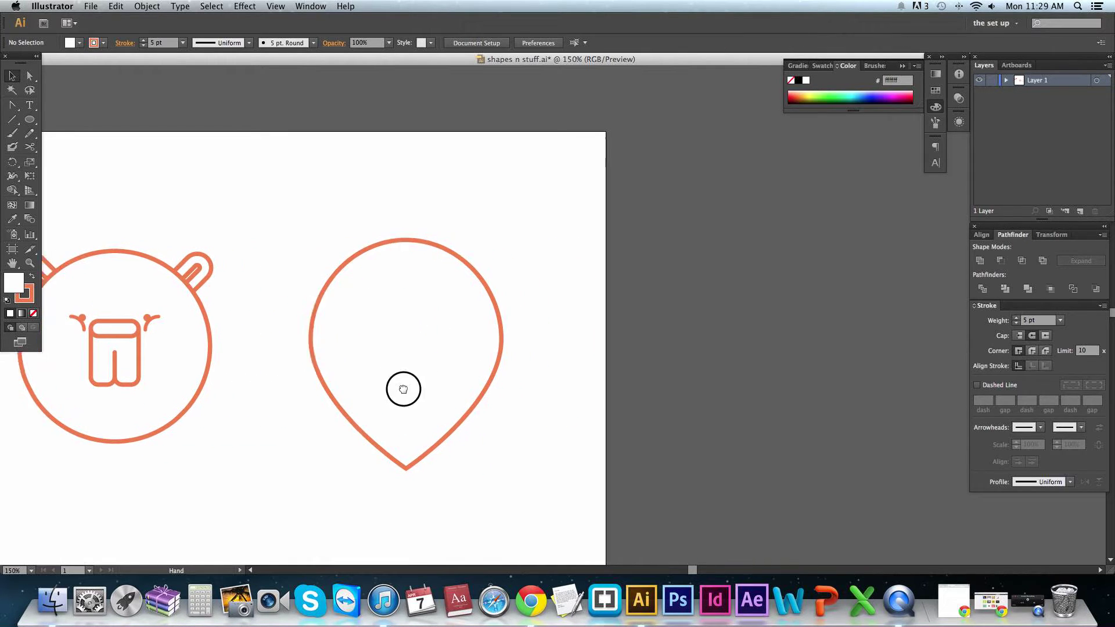
drag(137, 293, 139, 293)
click(217, 281)
scroll(254, 294, left, 3)
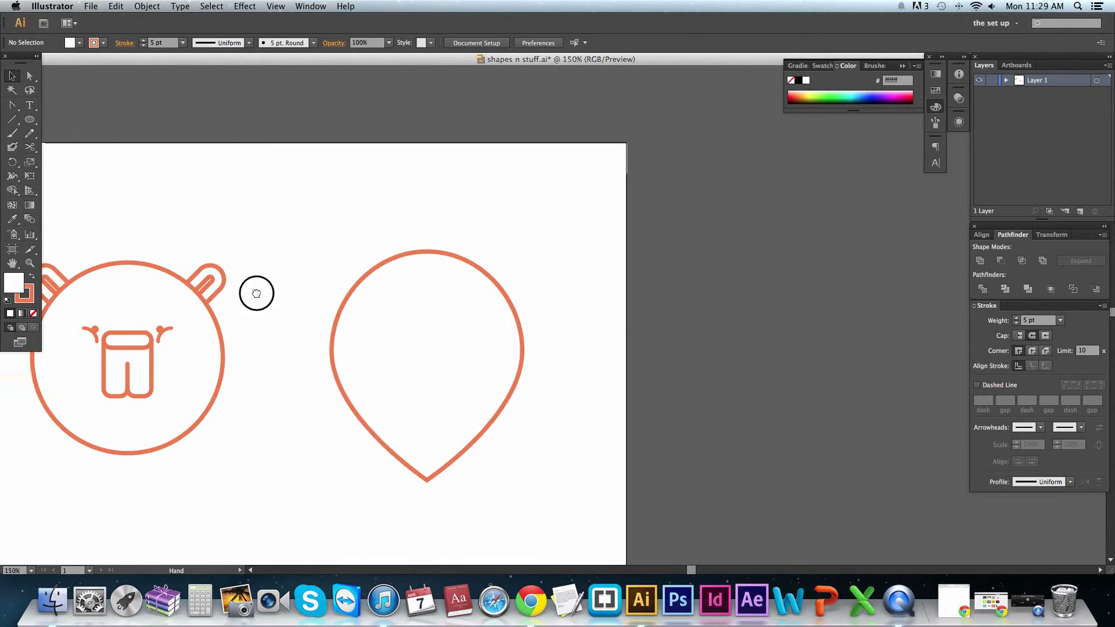
scroll(253, 239, down, 2)
scroll(254, 239, right, 2)
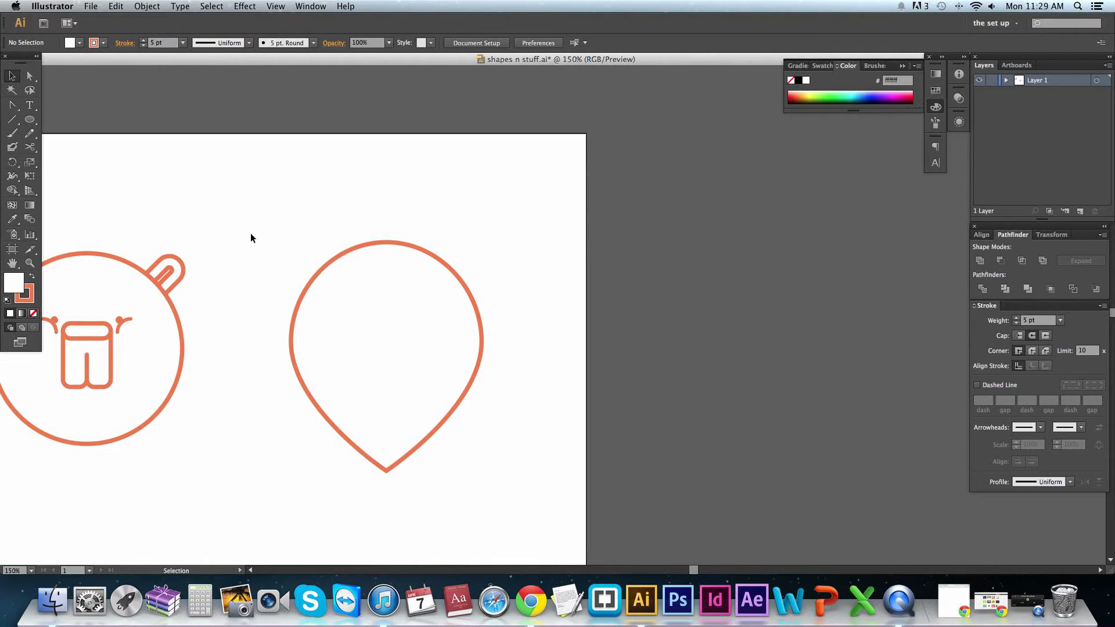
key(cmd+s)
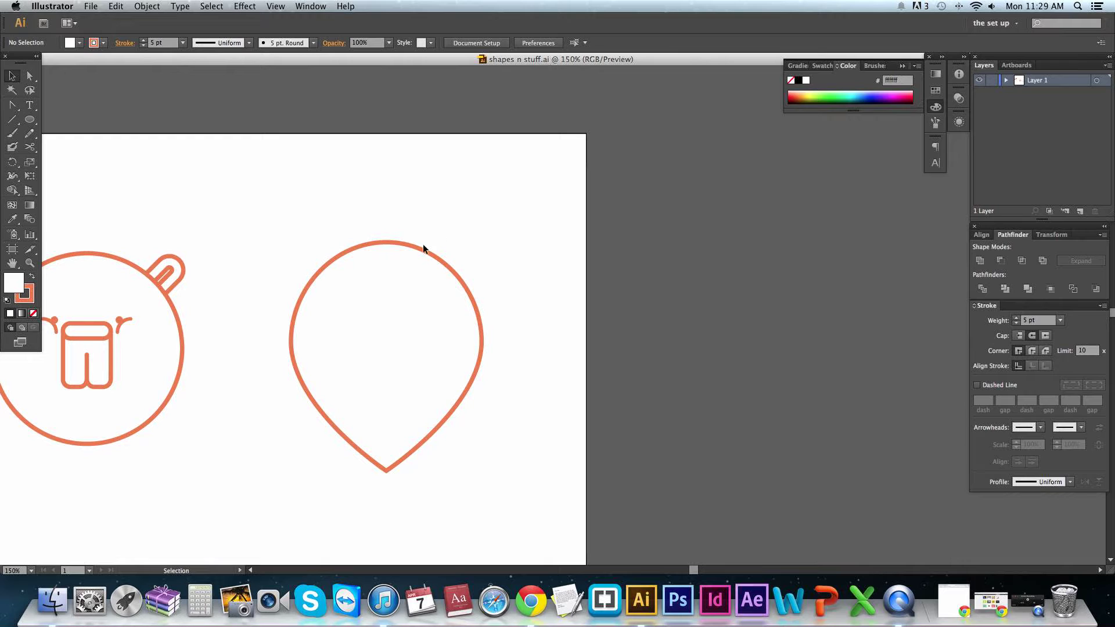
- Adjust the teardrop head's horizontal position slightly and save the document
drag(410, 250, 397, 253)
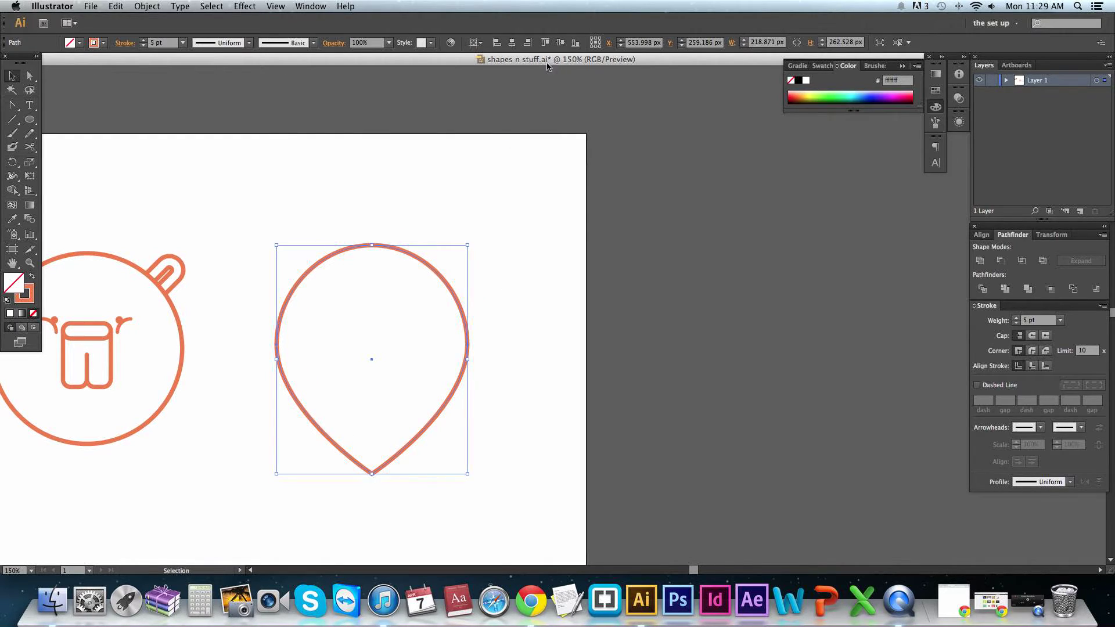
click(438, 242)
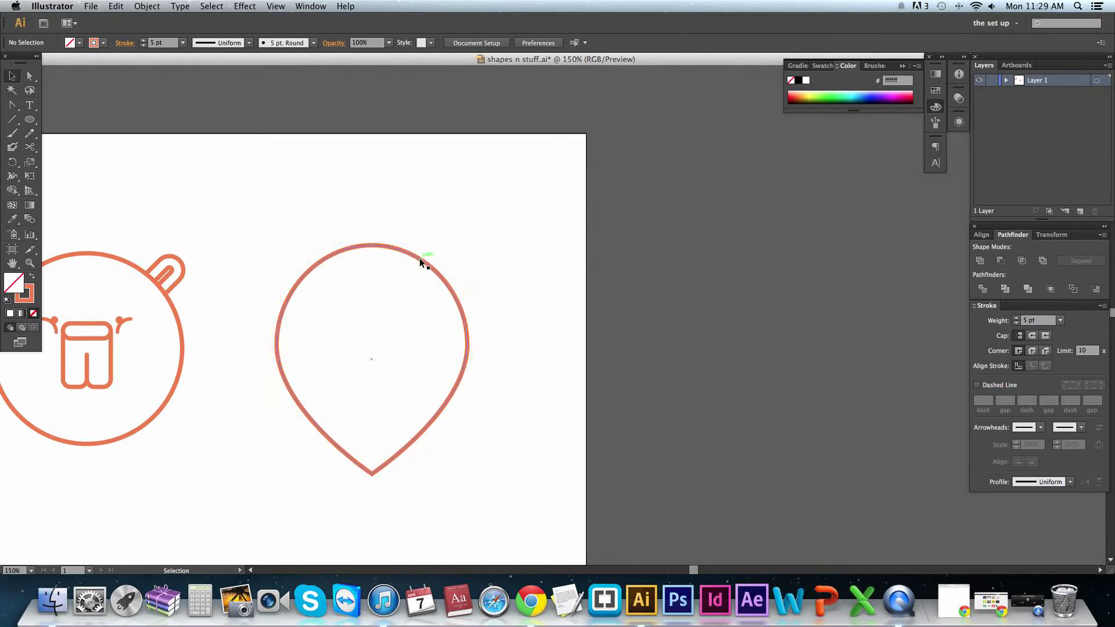
drag(420, 263, 430, 262)
click(500, 252)
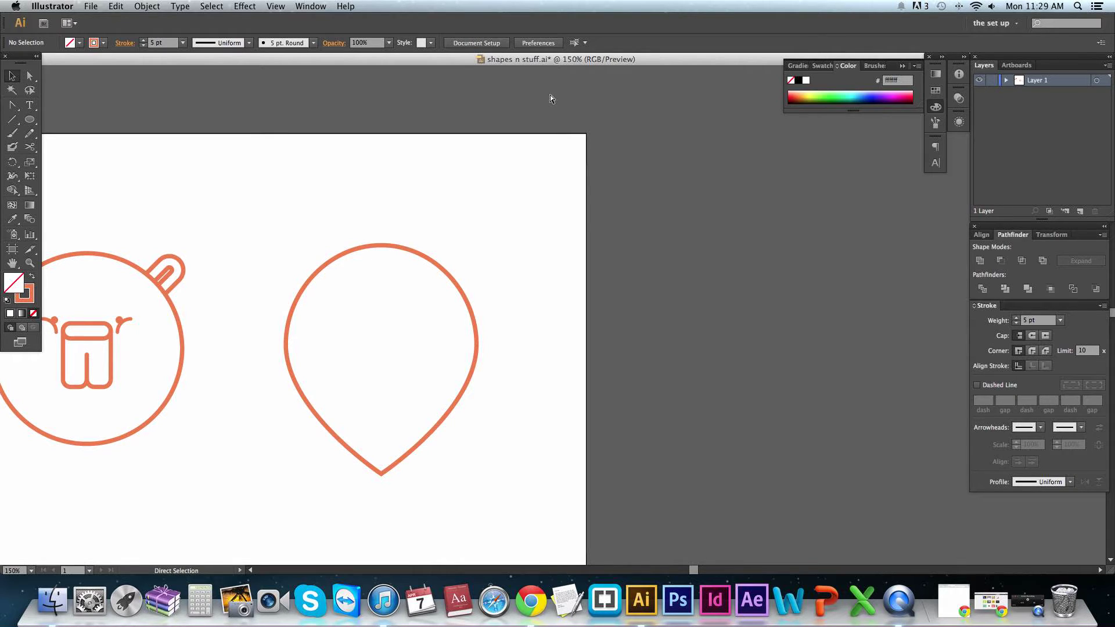
key(super+s)
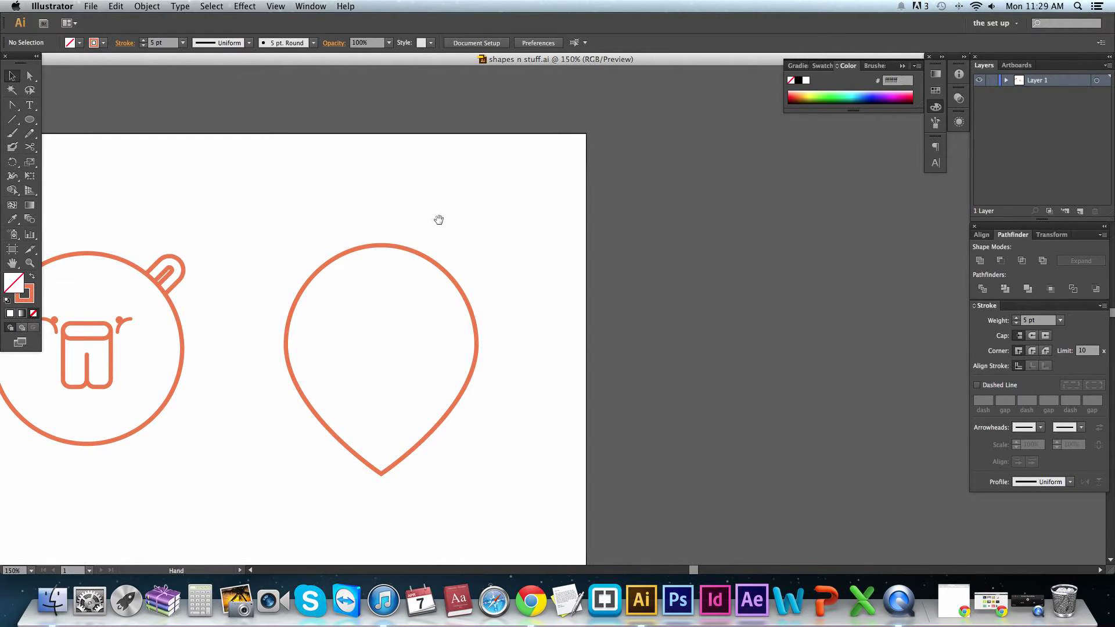
scroll(436, 221, left, 5)
scroll(358, 252, down, 3)
scroll(359, 252, left, 2)
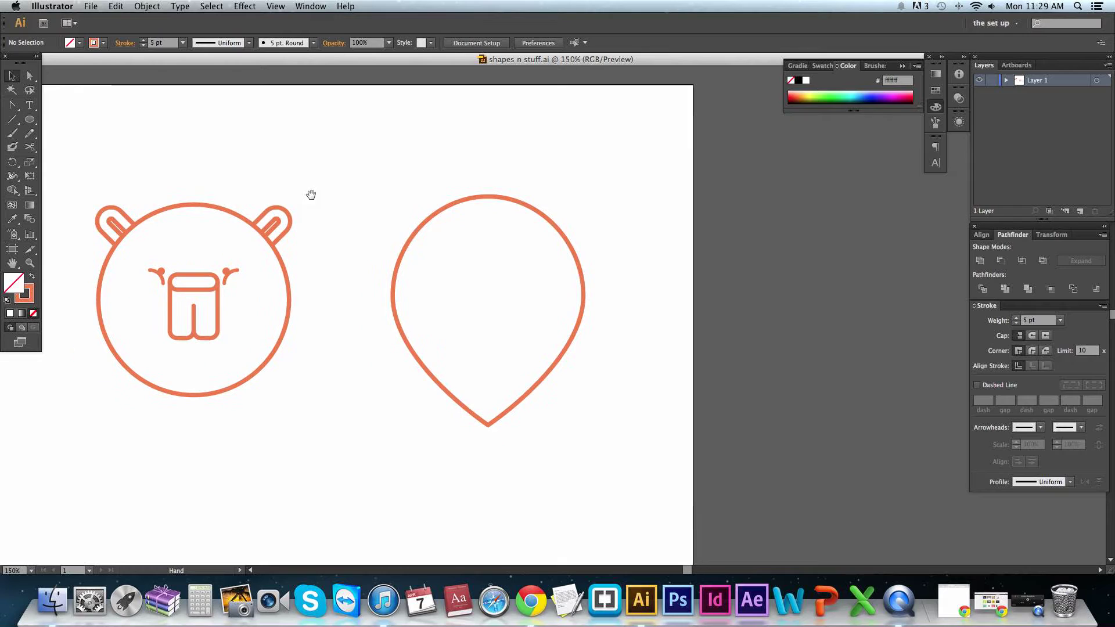
click(29, 119)
- Draw a small circle above and to the right of the drop-pin shape
drag(542, 185, 599, 219)
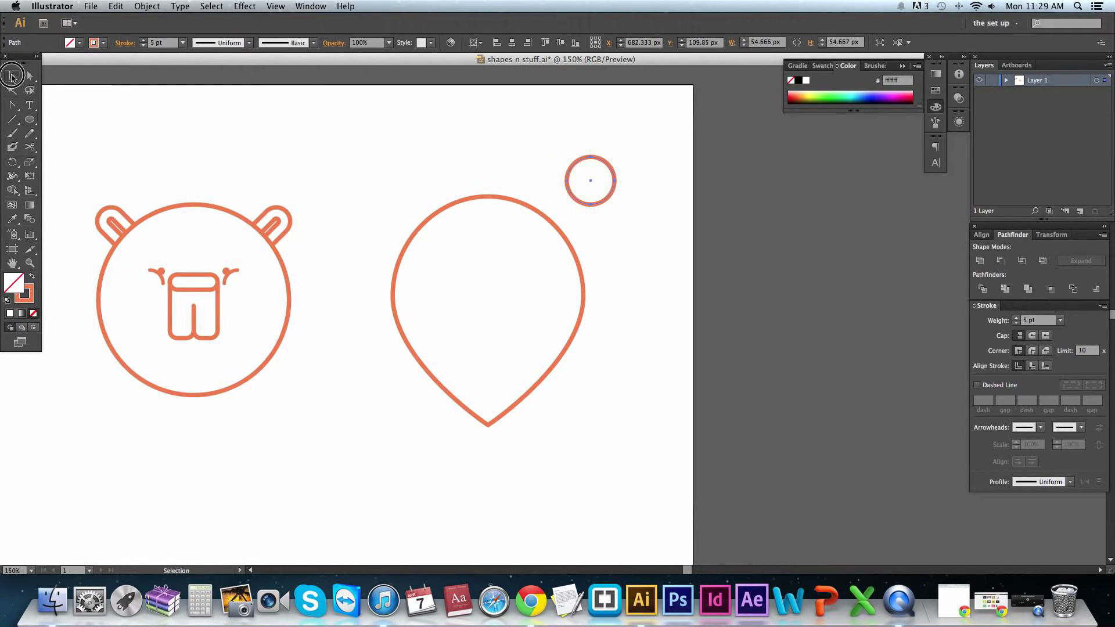
click(12, 76)
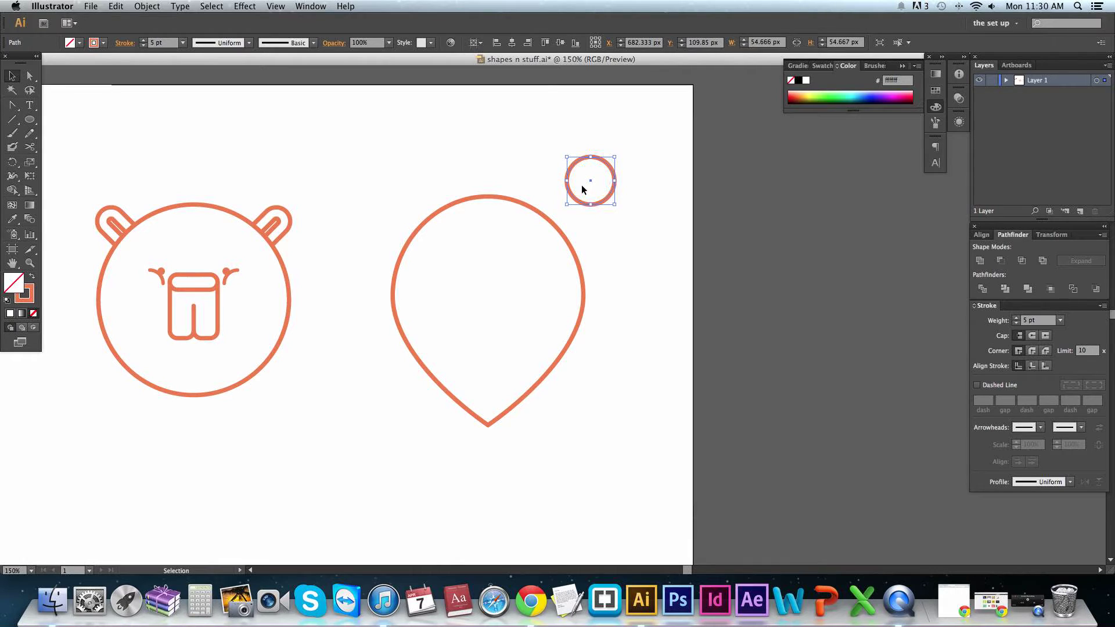
key(a)
key(v)
- Add a smaller concentric circle inside it with the outer circle's 5 pt stroke
mouse_move(614, 158)
mouse_down()
mouse_move(598, 169)
mouse_move(618, 206)
mouse_up()
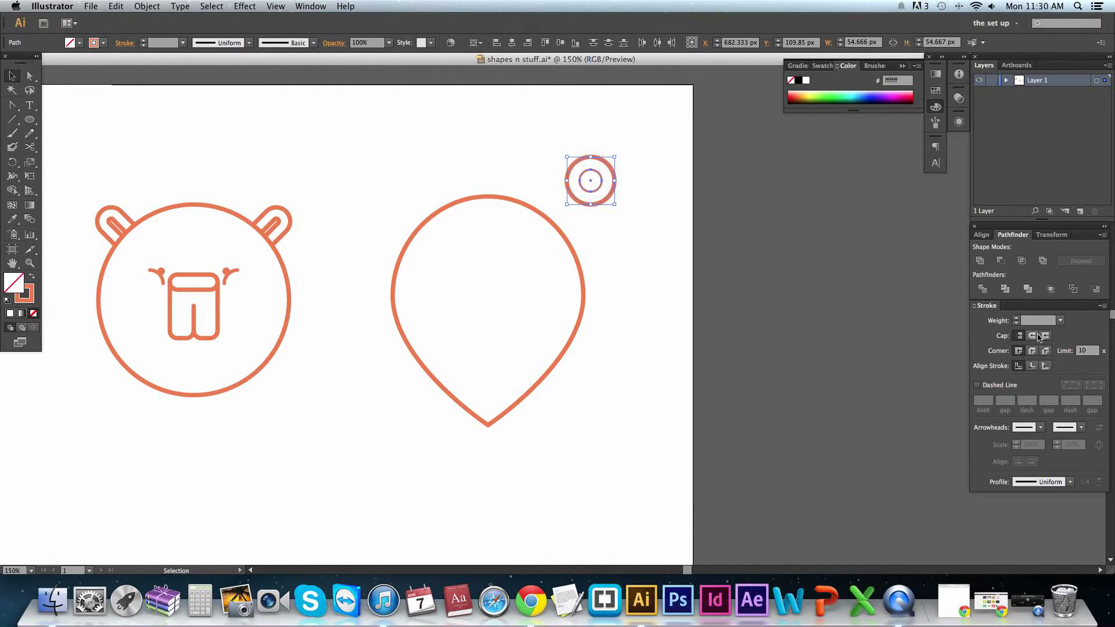
key(i)
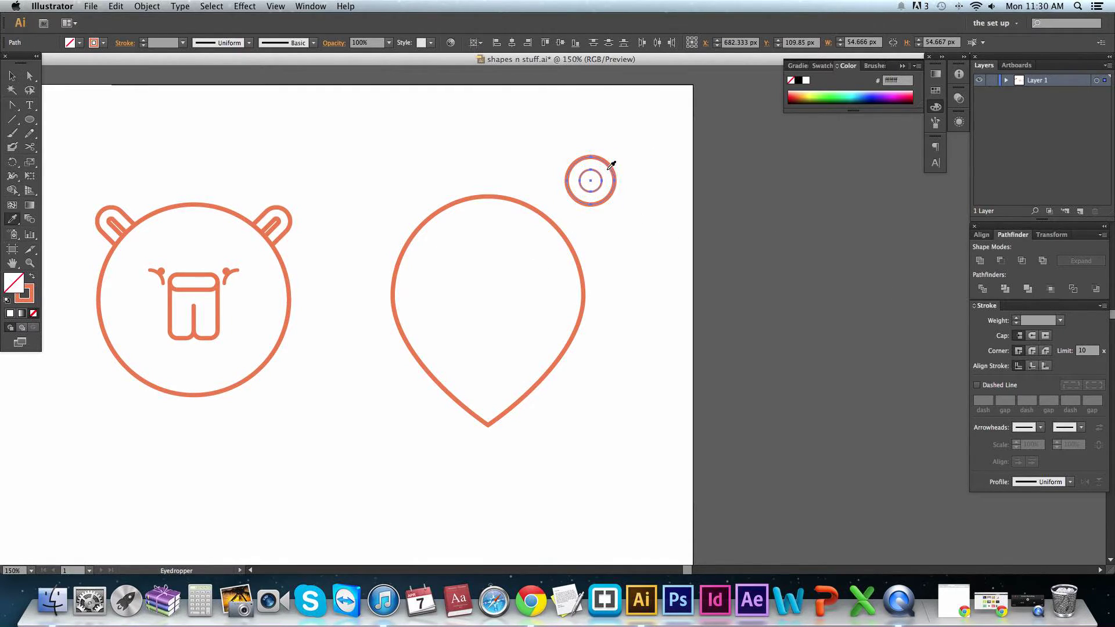
click(610, 167)
click(8, 78)
click(245, 138)
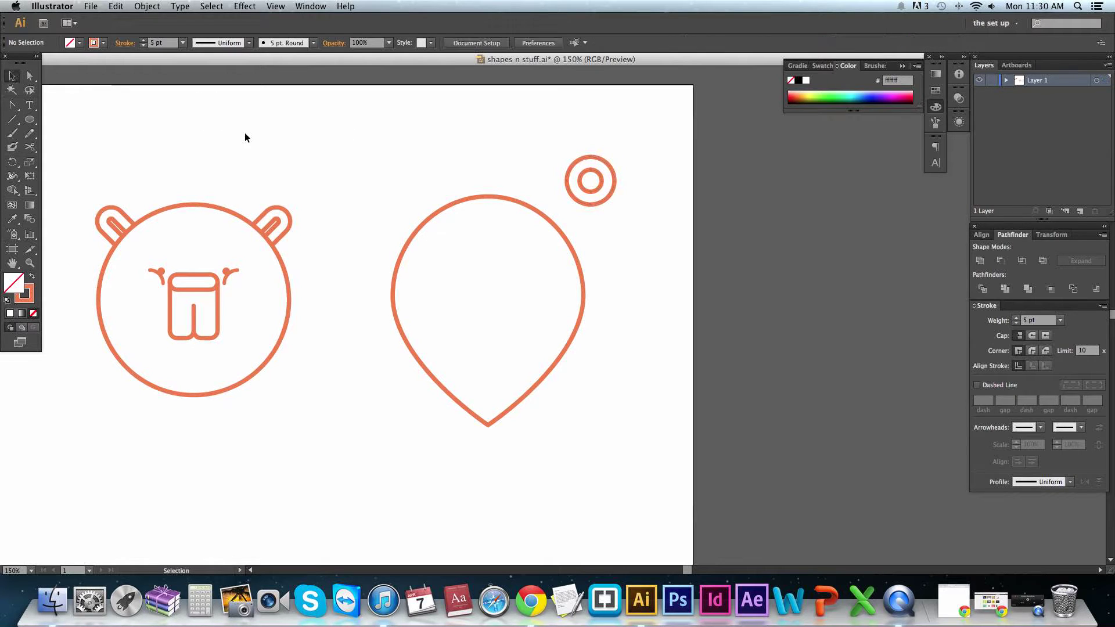
- Place a copy of the concentric rings to the left, above the drop-pin shape
click(598, 178)
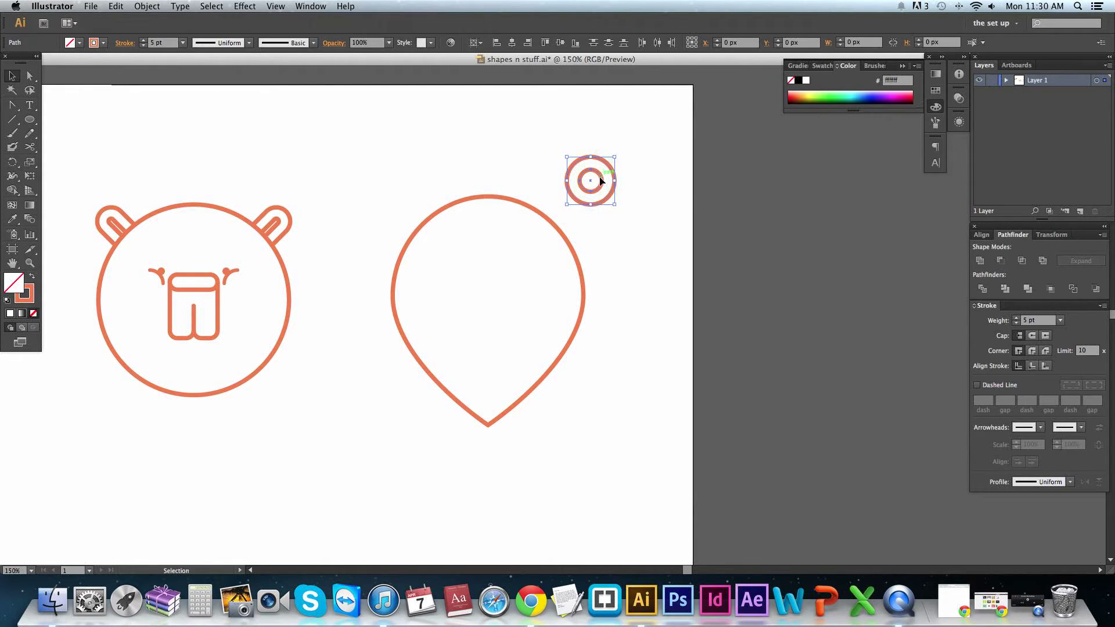
drag(598, 178, 386, 175)
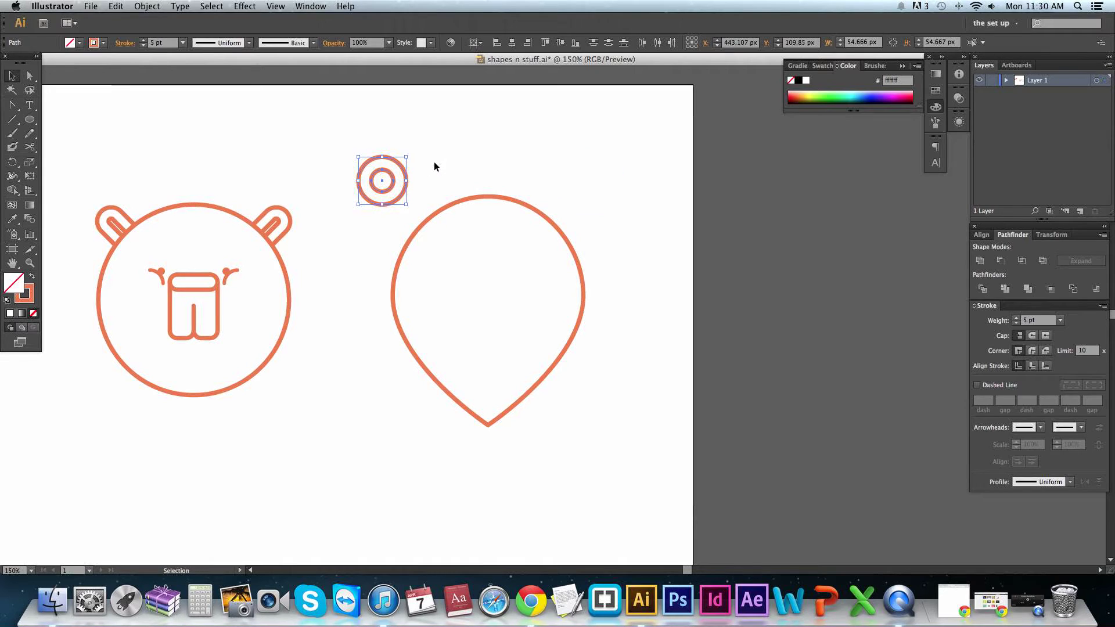
key(super+z)
drag(605, 191, 402, 192)
drag(333, 132, 592, 330)
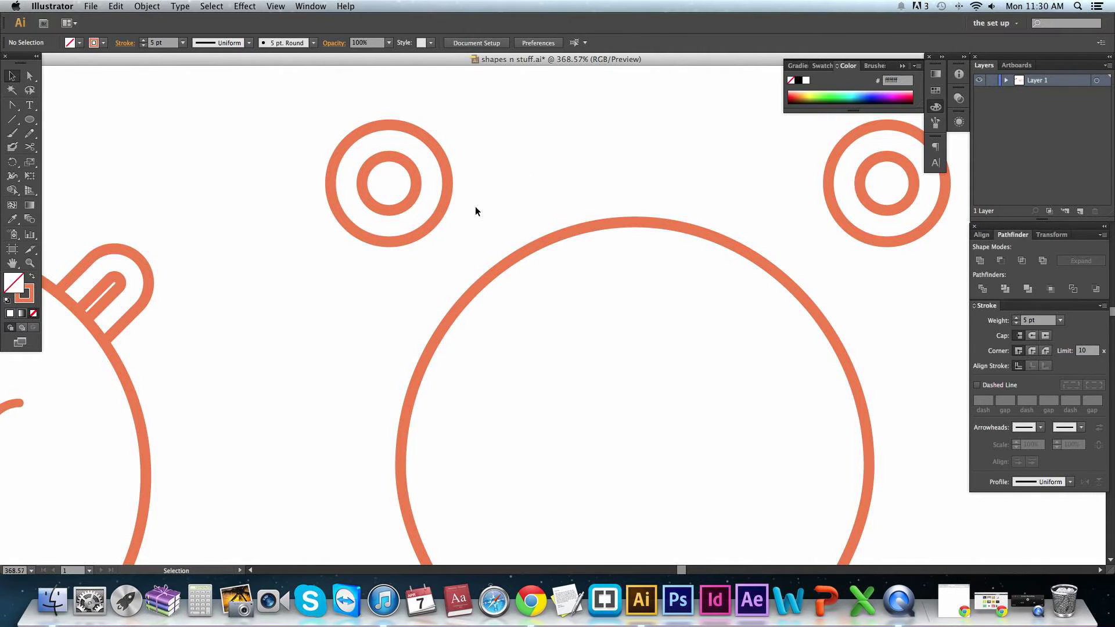
- Pull the left ring's inner circle into a pointed teardrop and rotate the ring about 45°
click(403, 204)
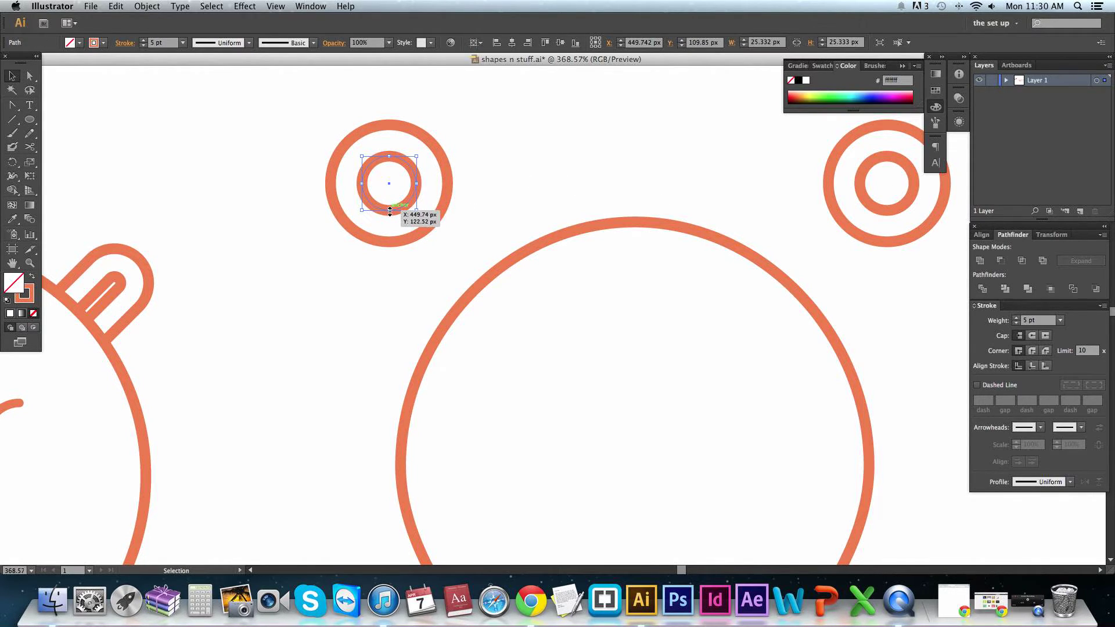
key(shift+c)
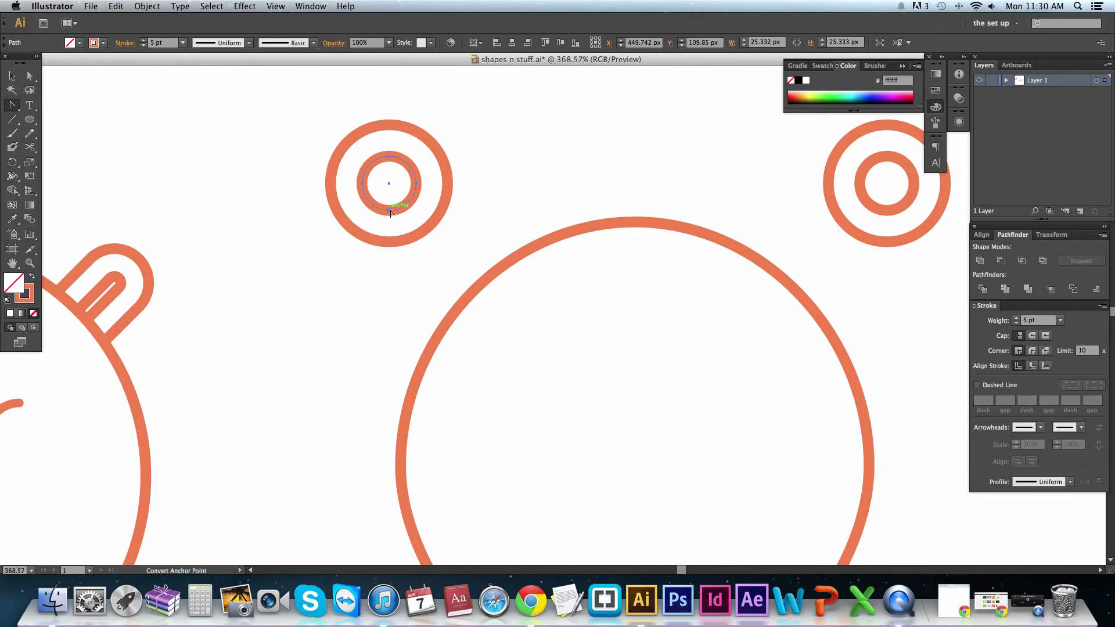
drag(389, 211, 436, 252)
key(v)
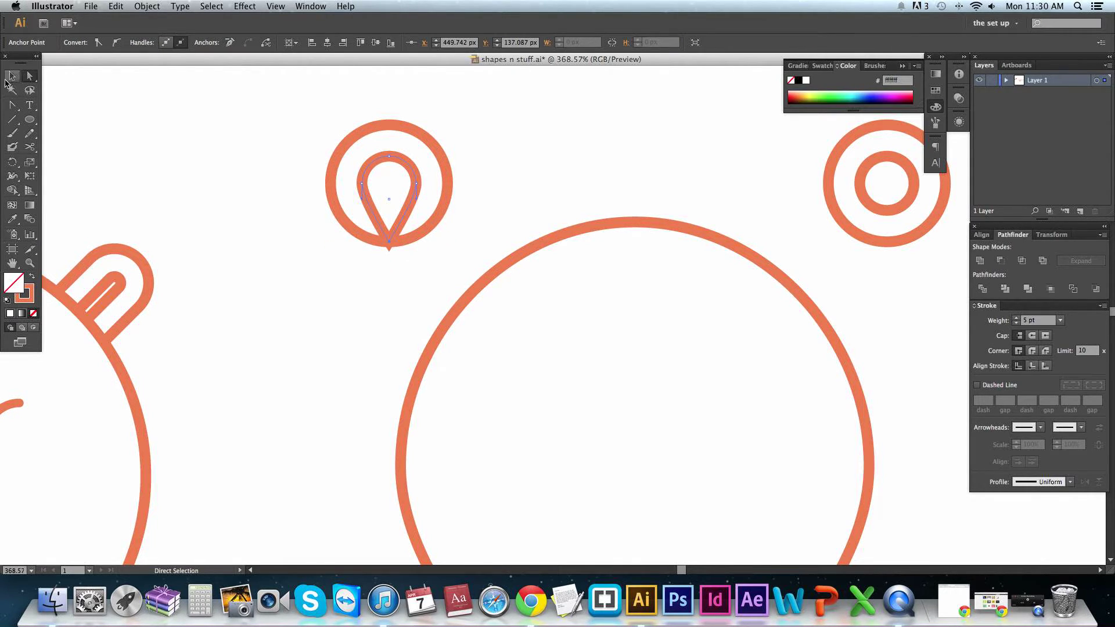
click(163, 139)
click(414, 199)
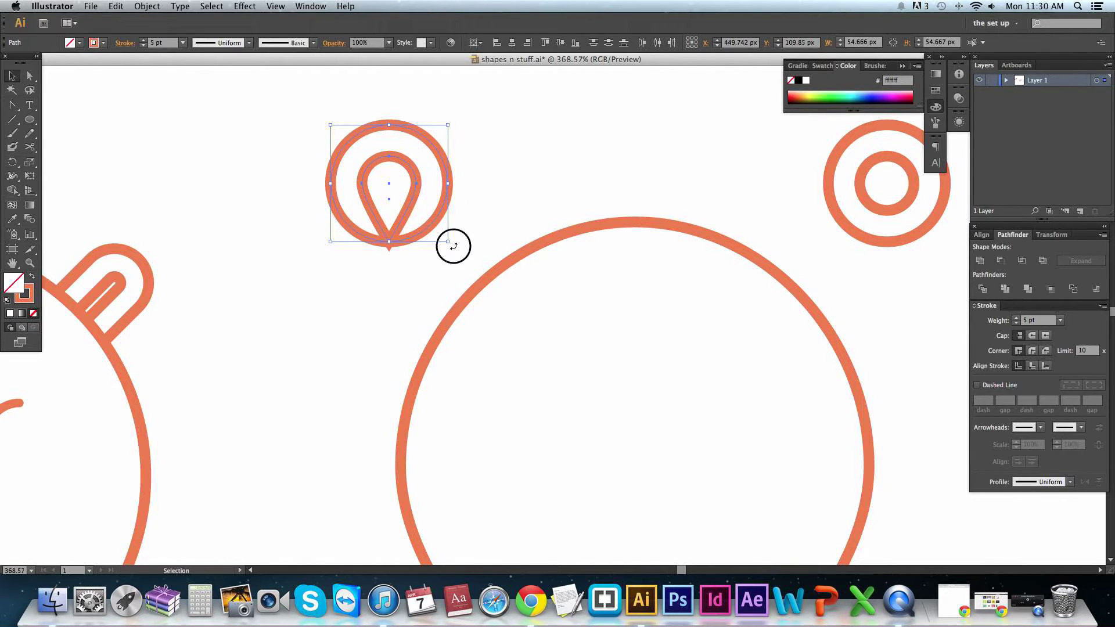
drag(450, 242, 530, 277)
- Fill the drop-pin head and the teardrop inner ear with white
click(565, 232)
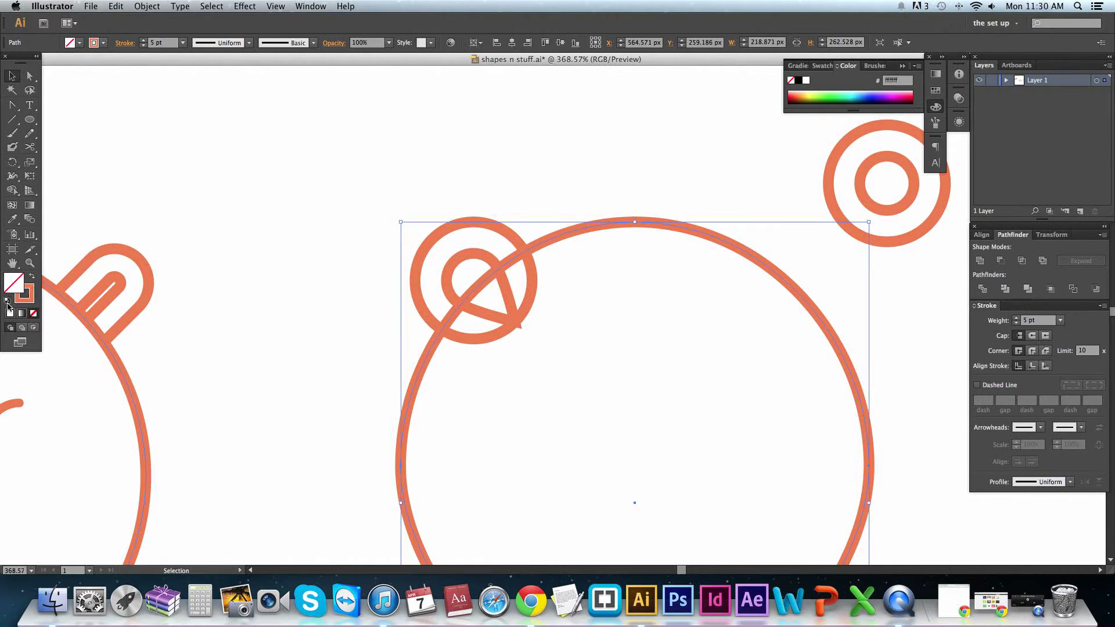
click(9, 312)
click(382, 270)
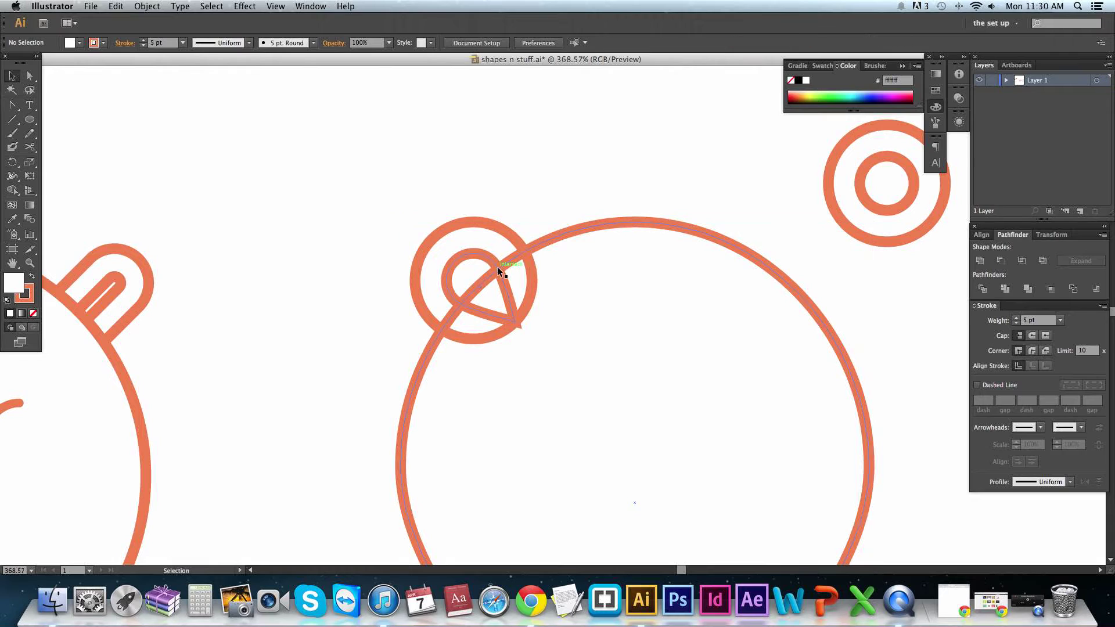
click(497, 228)
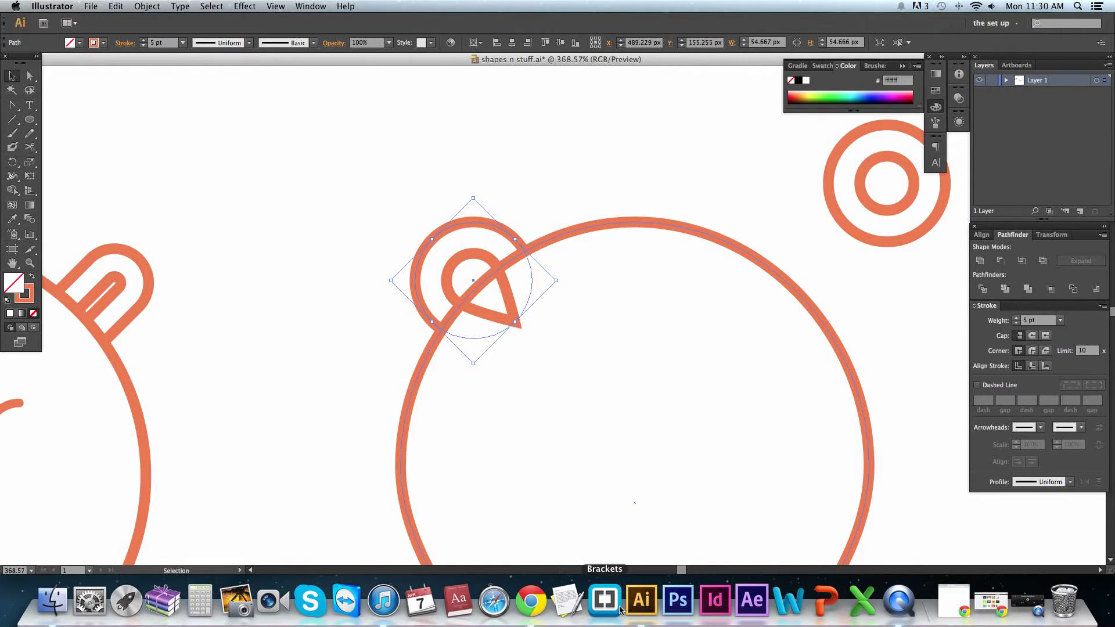
click(371, 373)
click(449, 288)
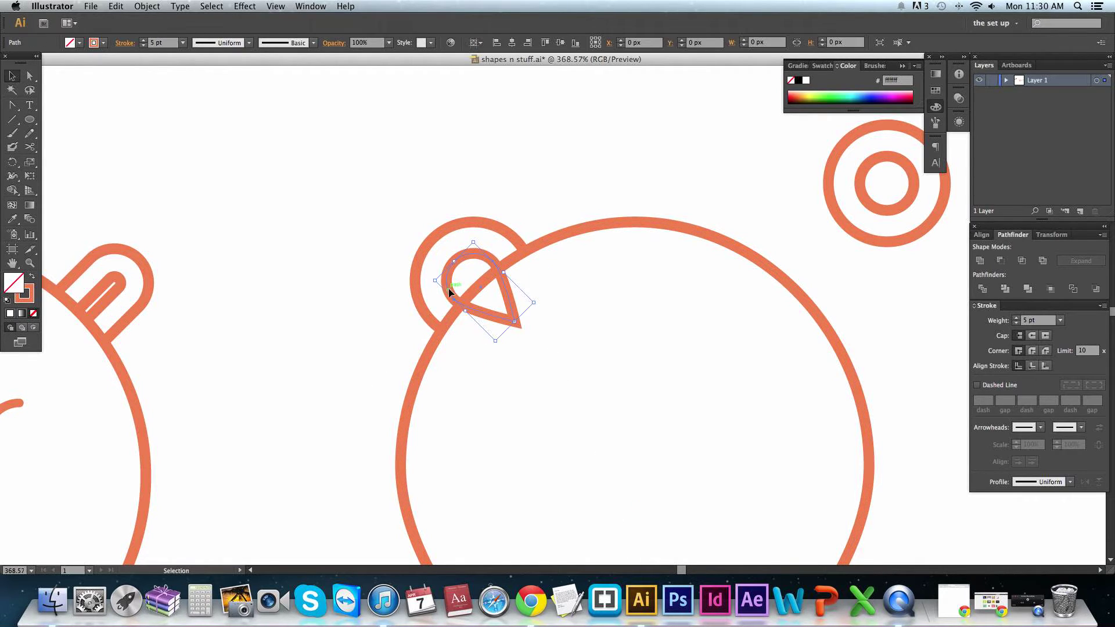
click(10, 313)
click(290, 322)
- Move the upper-right concentric rings onto the pin head's upper right as its right ear
key(z)
alt+click(630, 352)
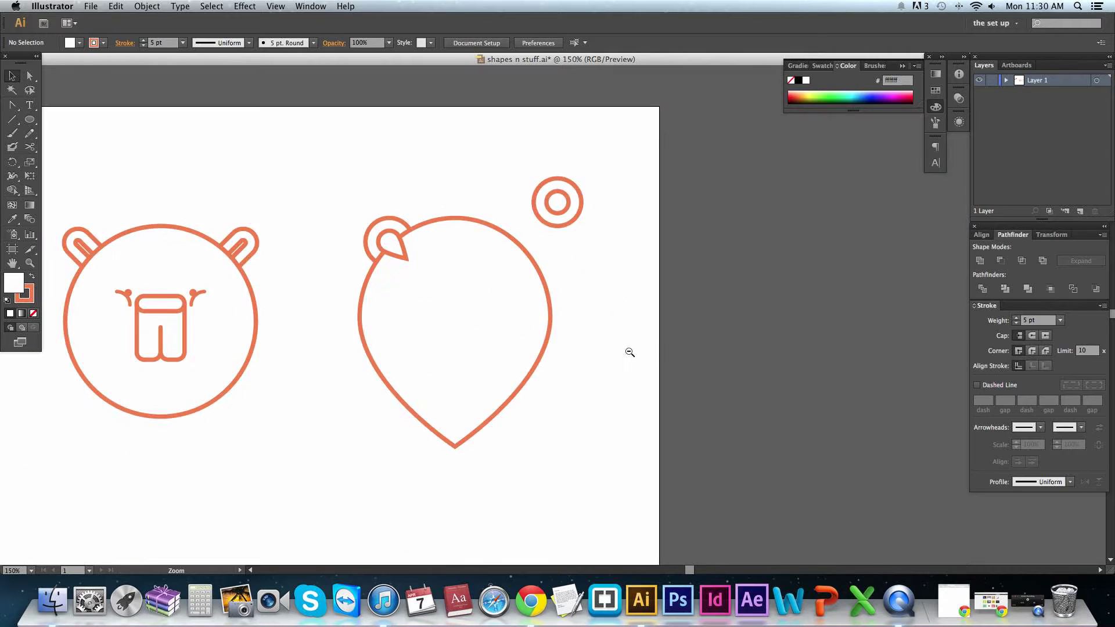
drag(337, 187, 726, 415)
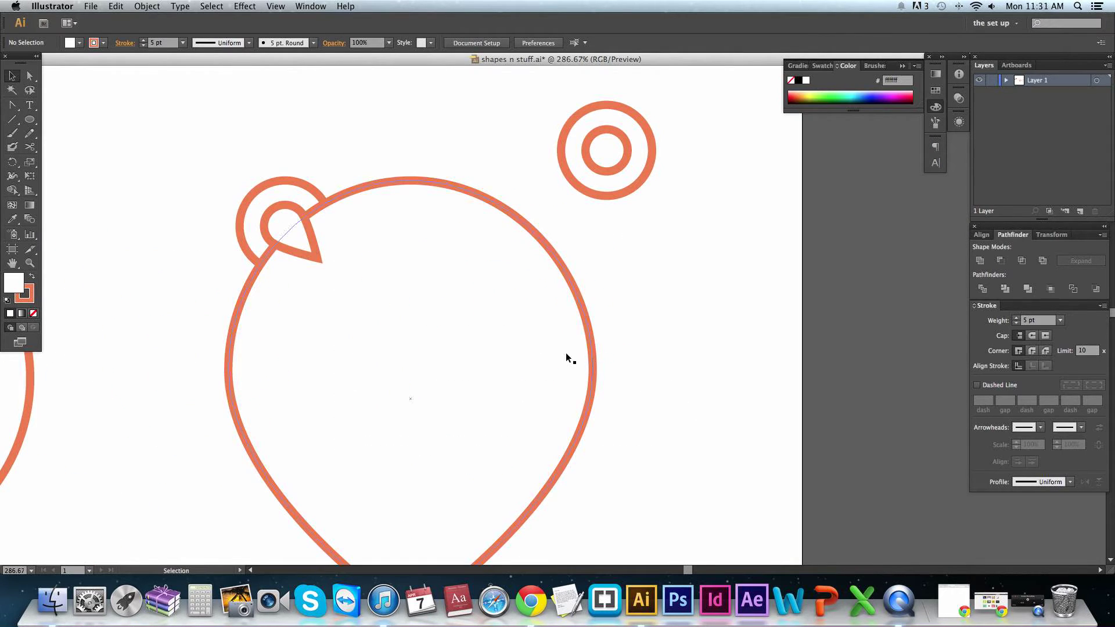
click(619, 161)
shift+click(653, 147)
drag(652, 144, 580, 226)
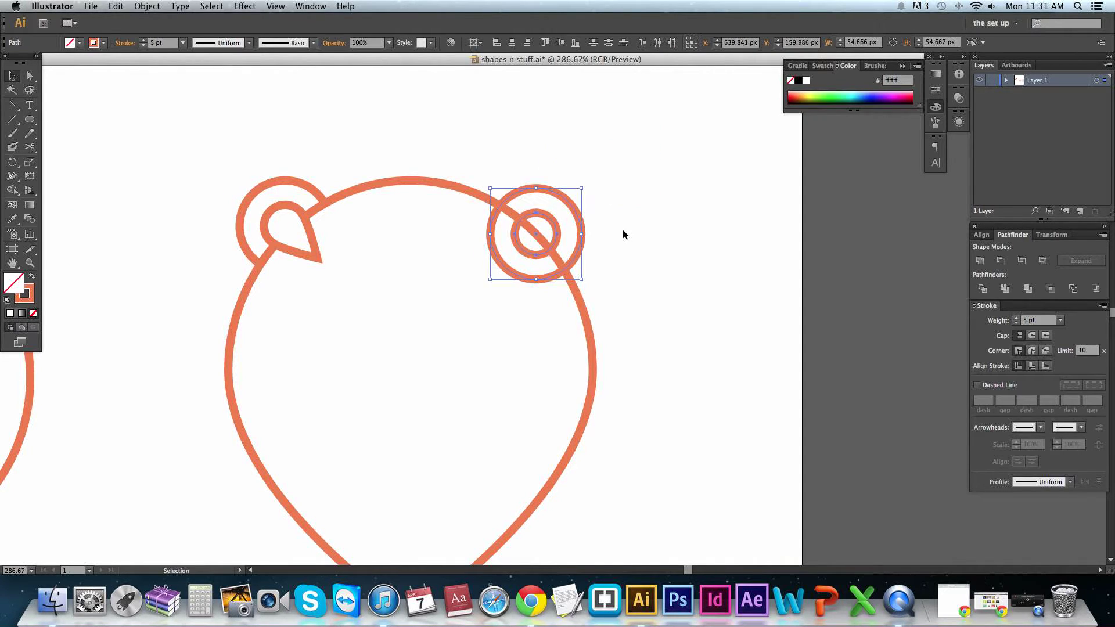
click(623, 229)
alt+super+click(598, 286)
- Rotate the pointed inner ear so its point faces down
alt+super+click(636, 253)
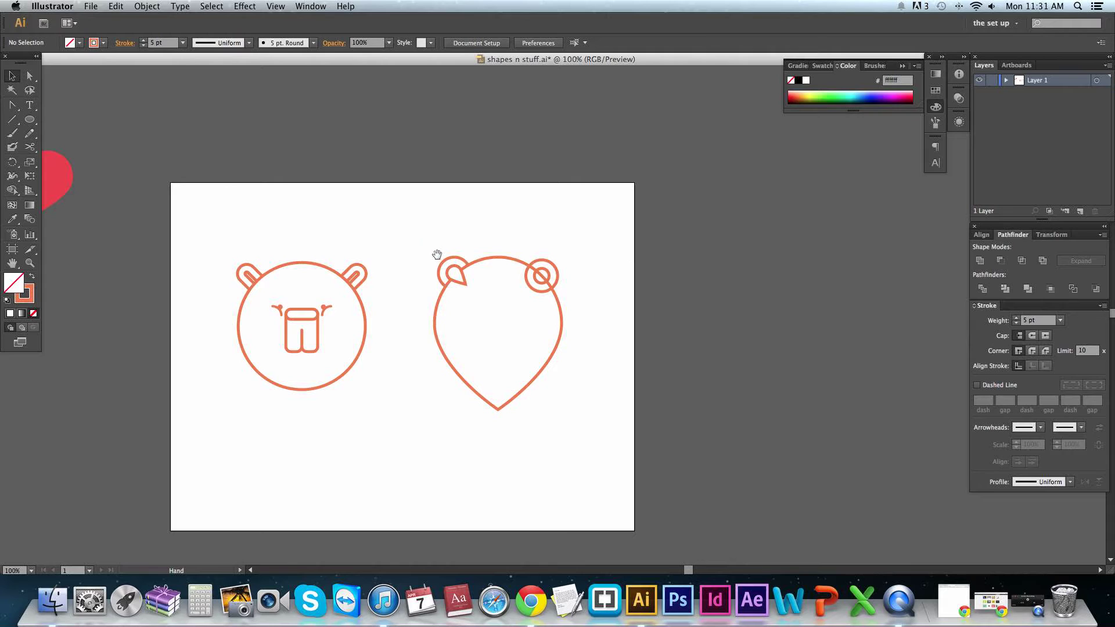
drag(366, 209, 682, 386)
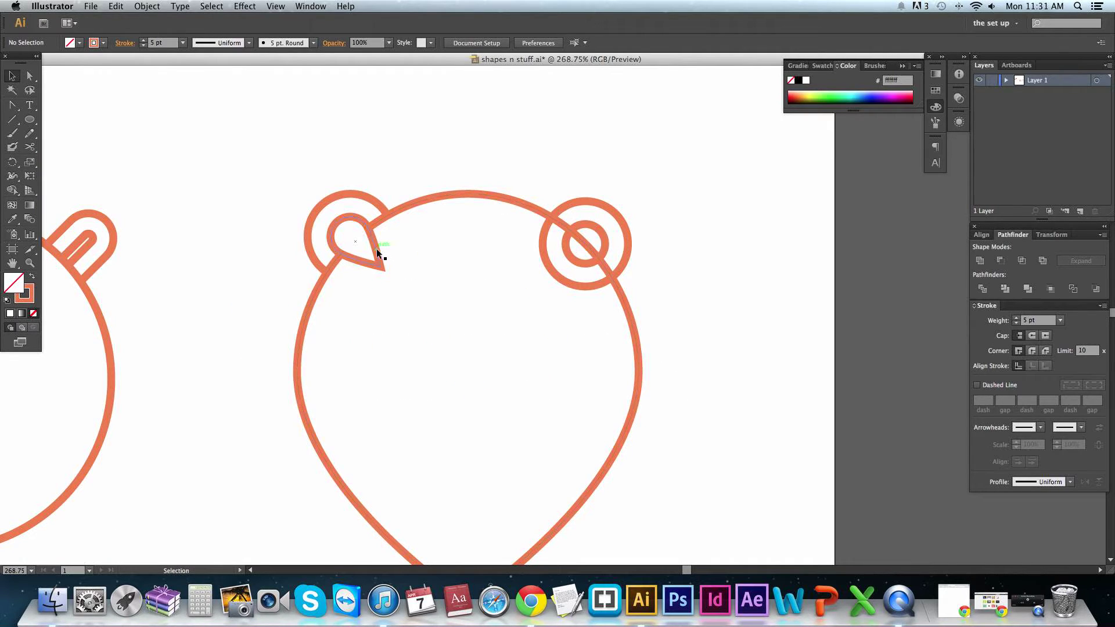
click(371, 204)
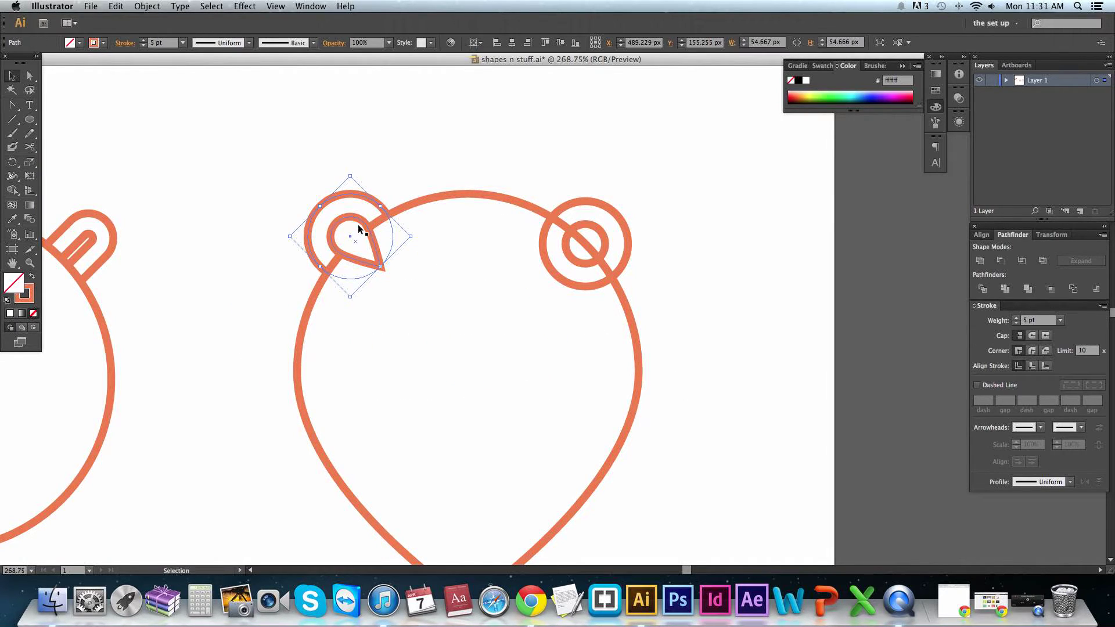
scroll(356, 226, up, 3)
drag(406, 288, 791, 224)
click(820, 242)
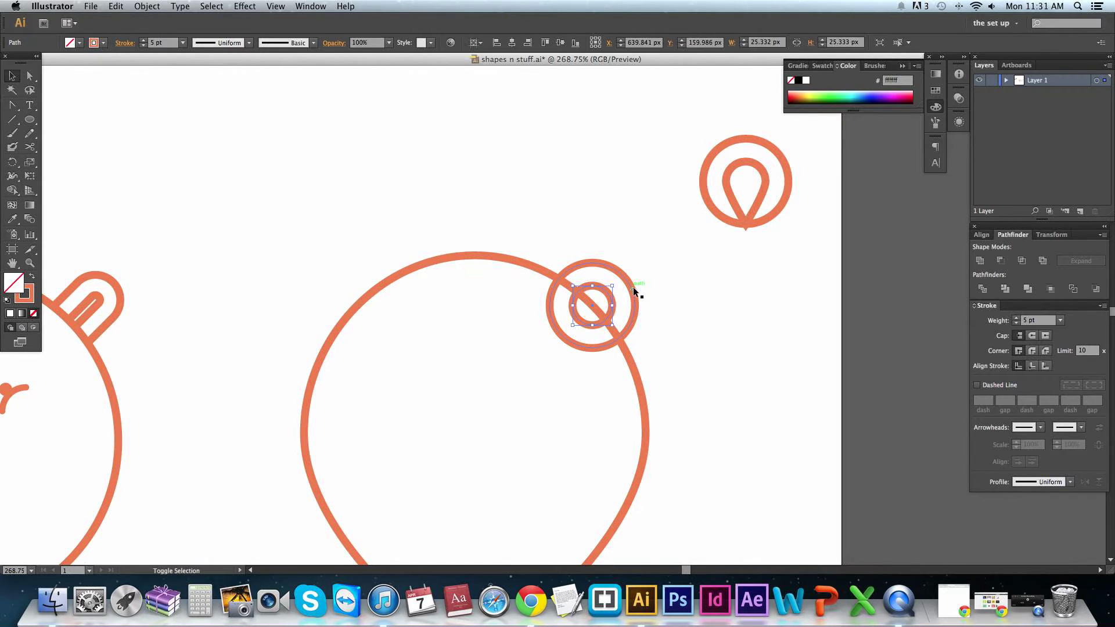
- Copy the right ear's concentric circles to the head's upper left as the left ear, and save
click(635, 325)
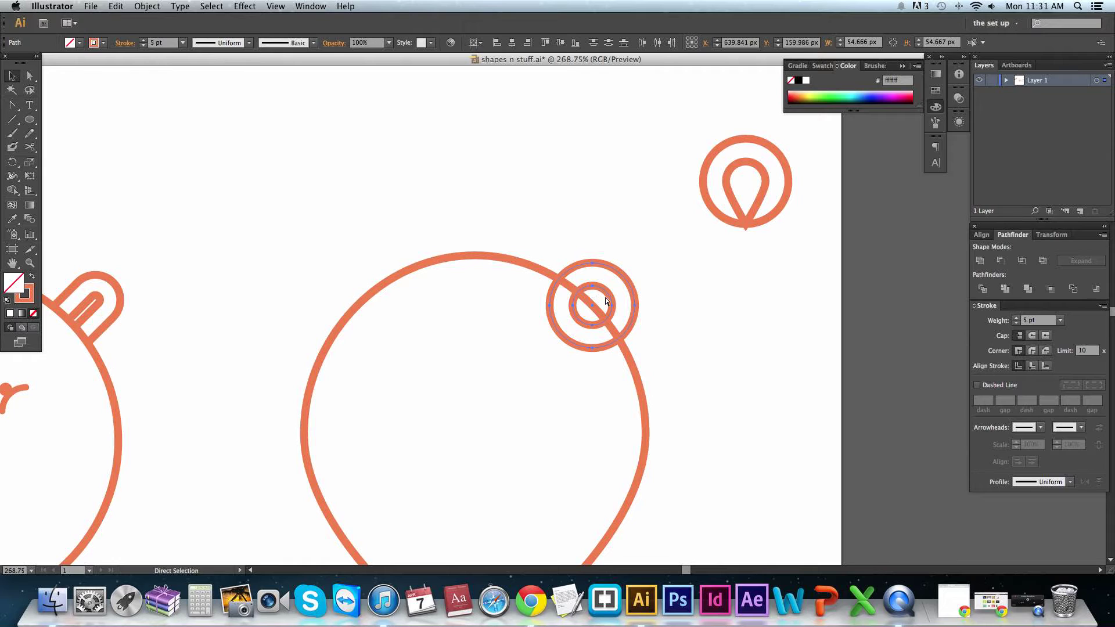
key(v)
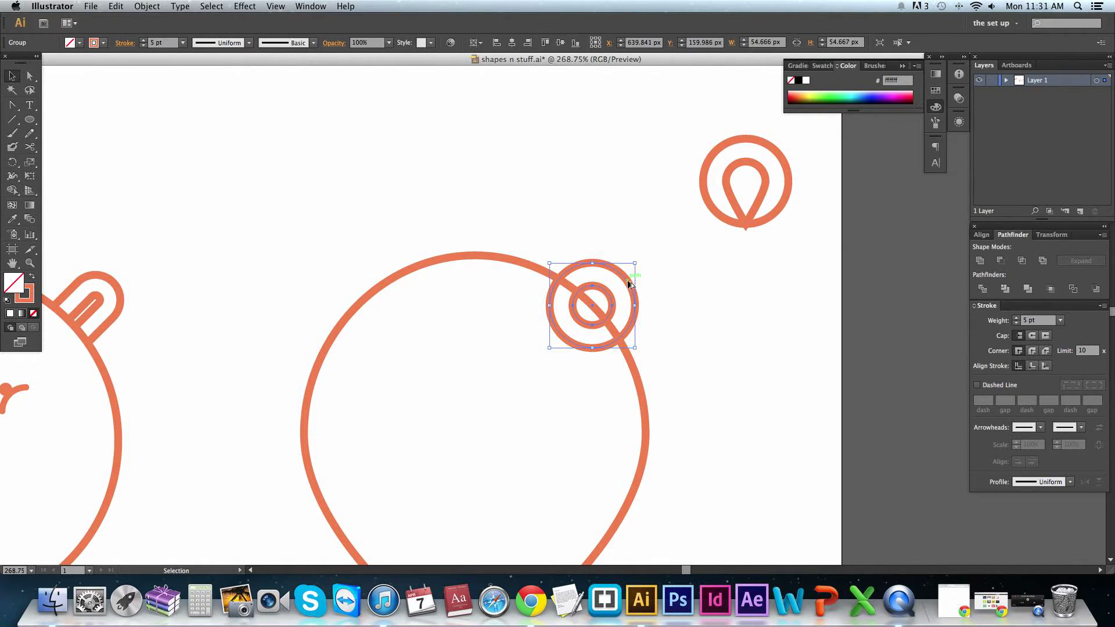
drag(630, 284, 395, 308)
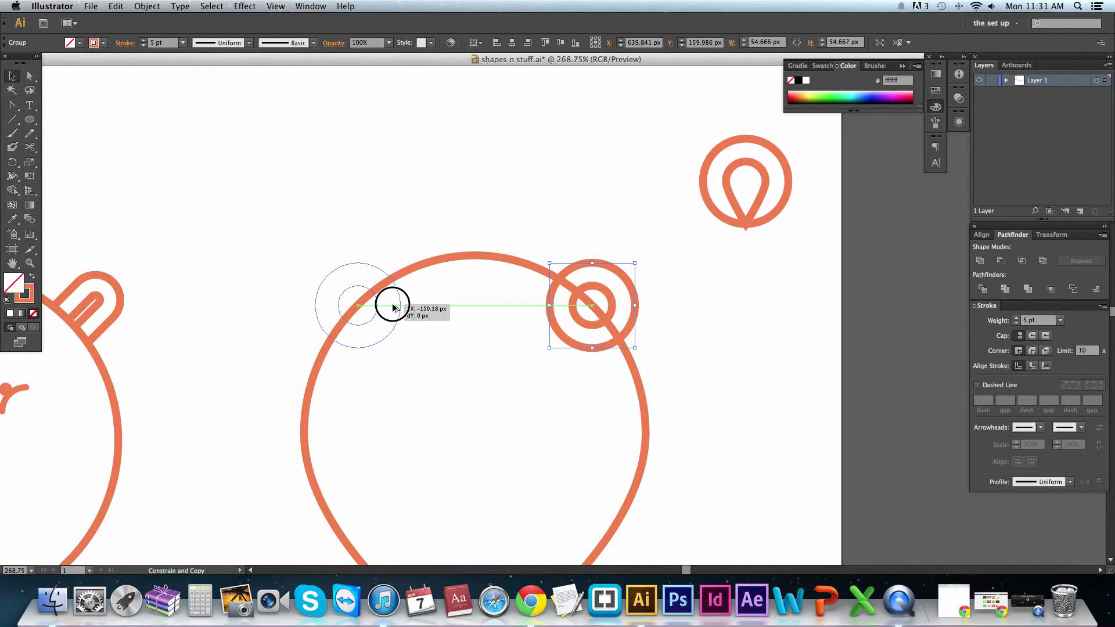
drag(393, 308, 393, 306)
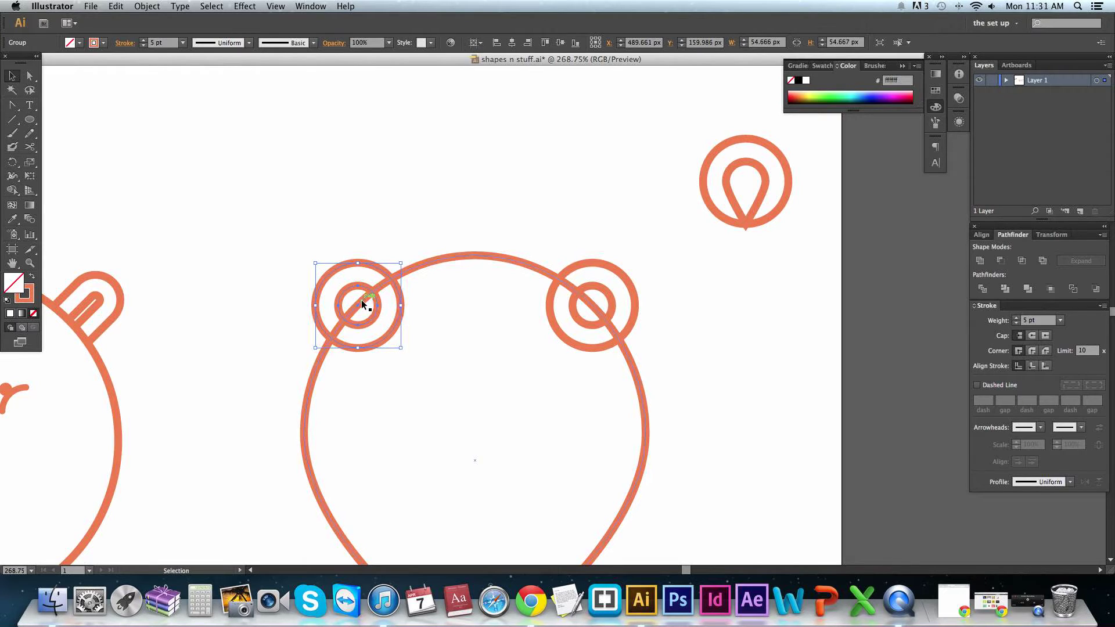
click(612, 308)
click(506, 171)
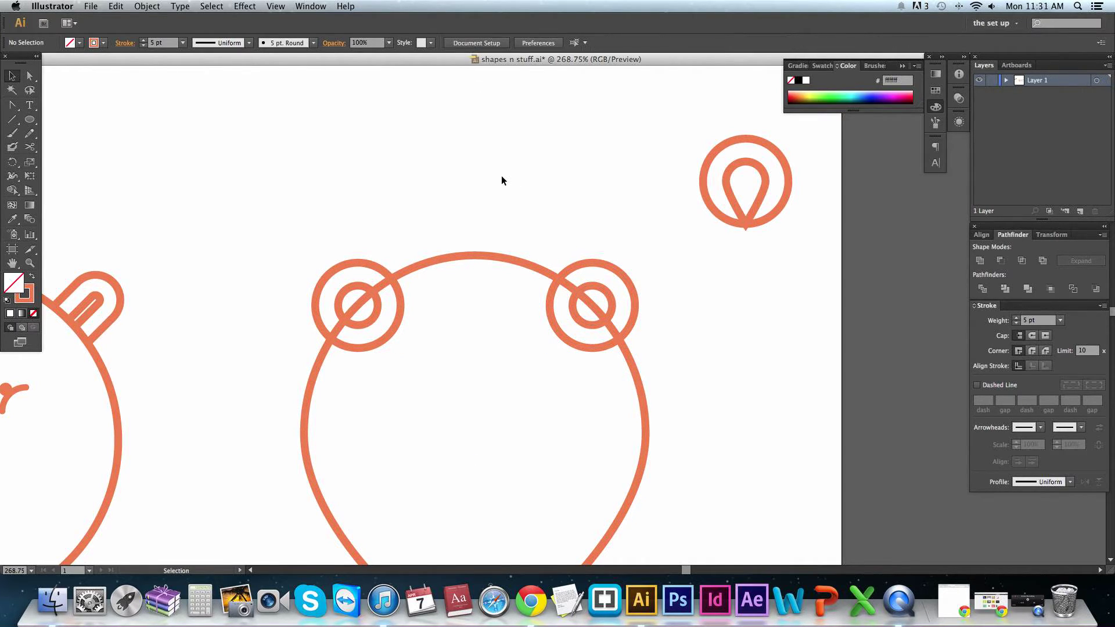
key(super+s)
- Frame the drop-pin bear at 200% zoom and bring up the shape-tools flyout
drag(652, 306, 650, 240)
key(super+minus)
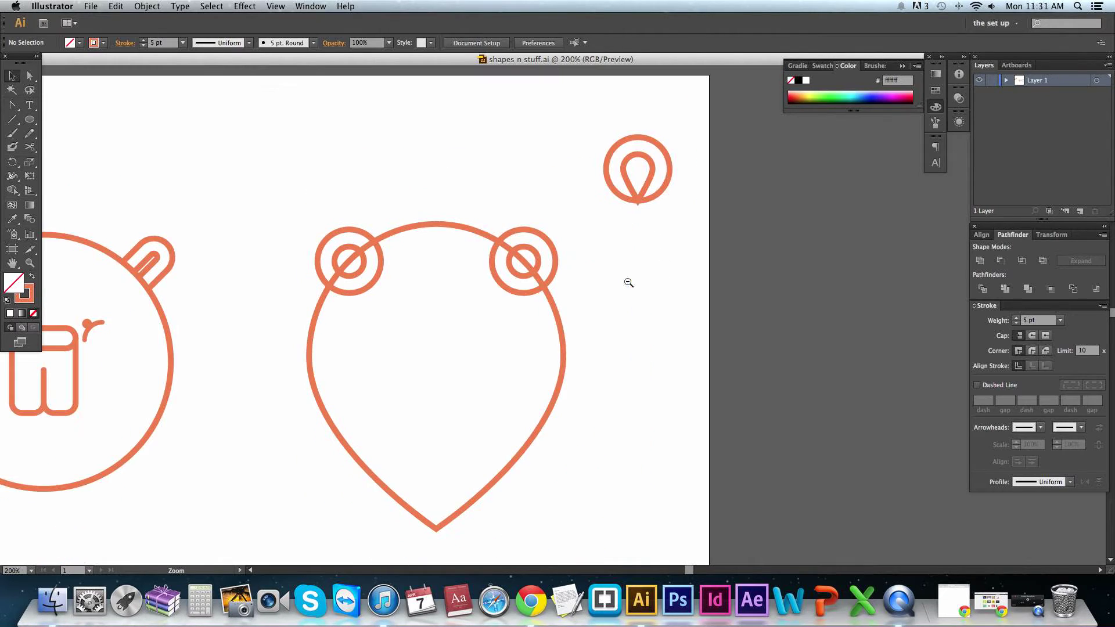
scroll(590, 271, down, 5)
drag(510, 246, 541, 287)
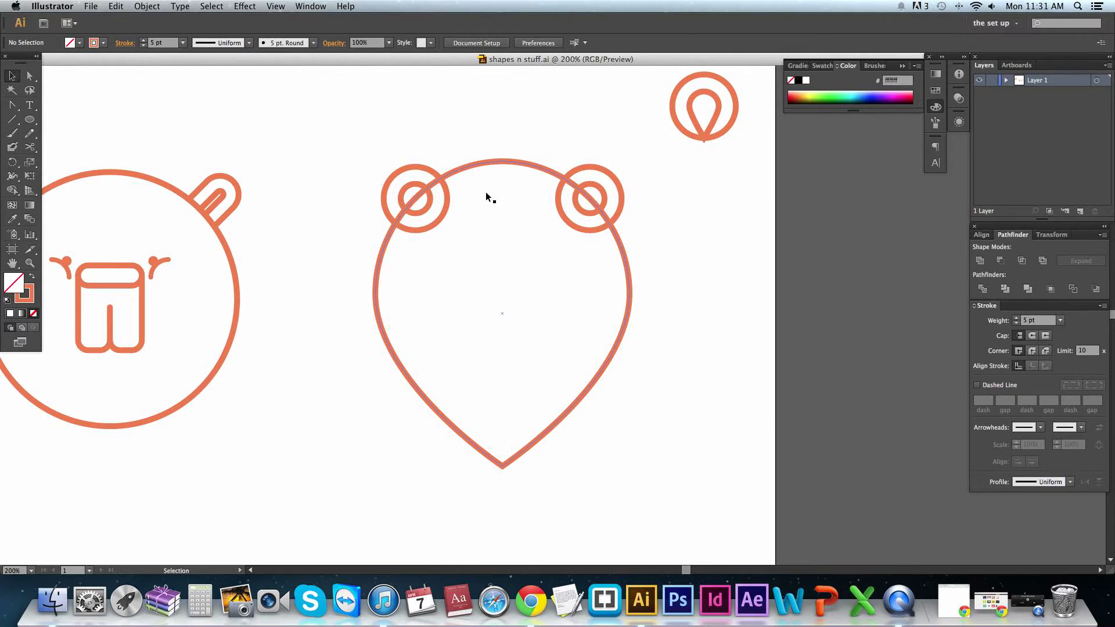
drag(513, 203, 512, 221)
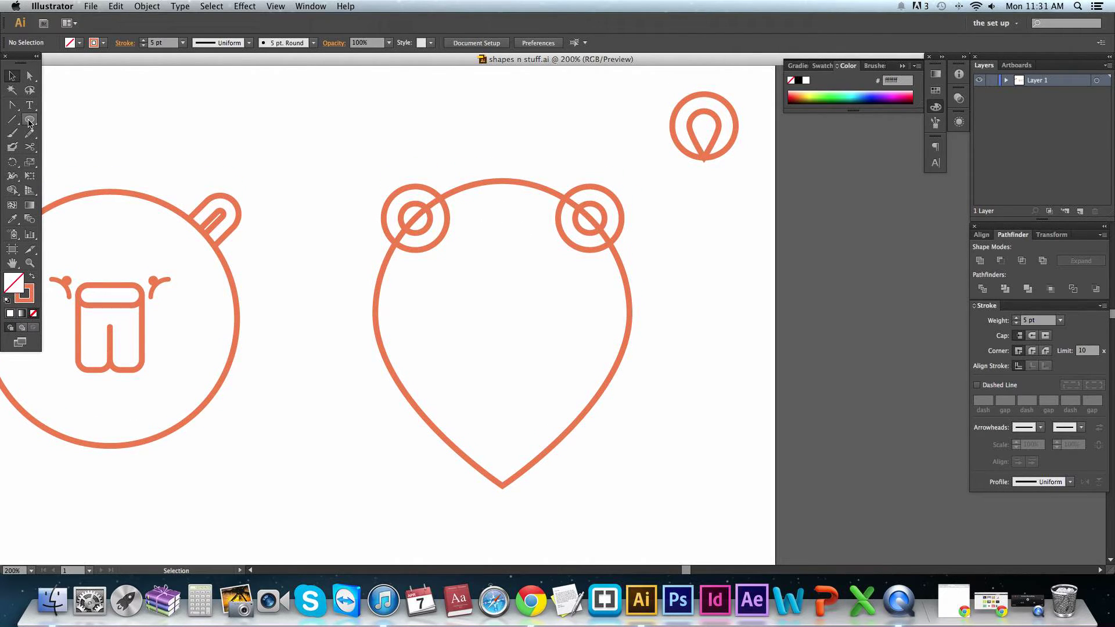
drag(29, 123, 80, 138)
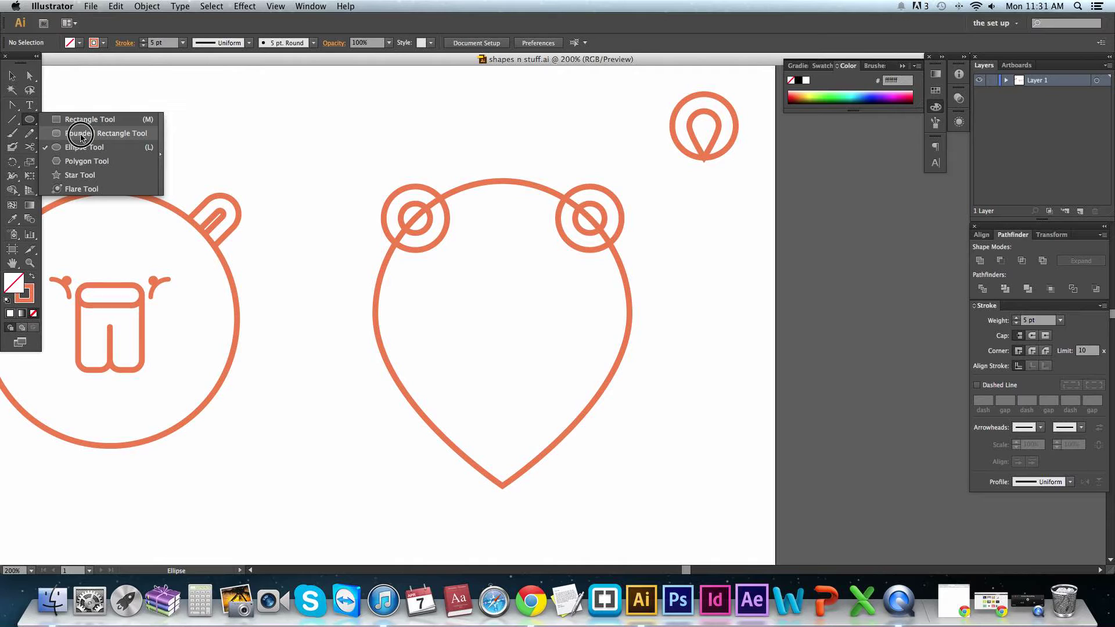
- Draw a tall, fully rounded pill shape inside the pin bear's head
drag(80, 138, 80, 138)
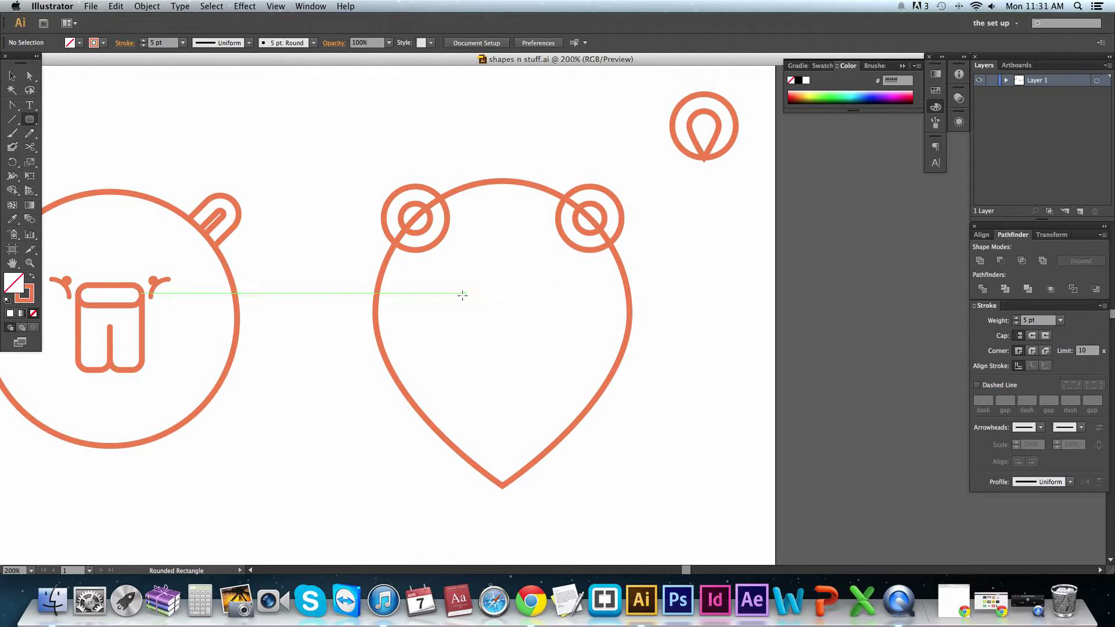
drag(454, 285, 498, 362)
key(Right)
scroll(730, 462, up, 3)
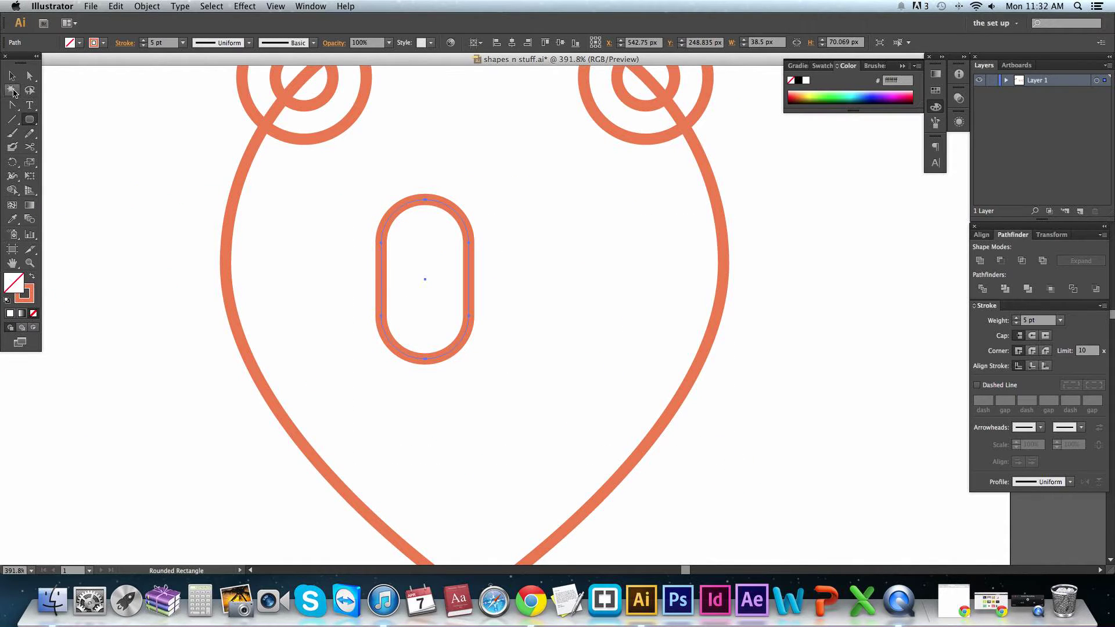
- Duplicate the pill to the right so it overlaps, and unite both into one muzzle
key(v)
drag(427, 286, 502, 290)
click(668, 328)
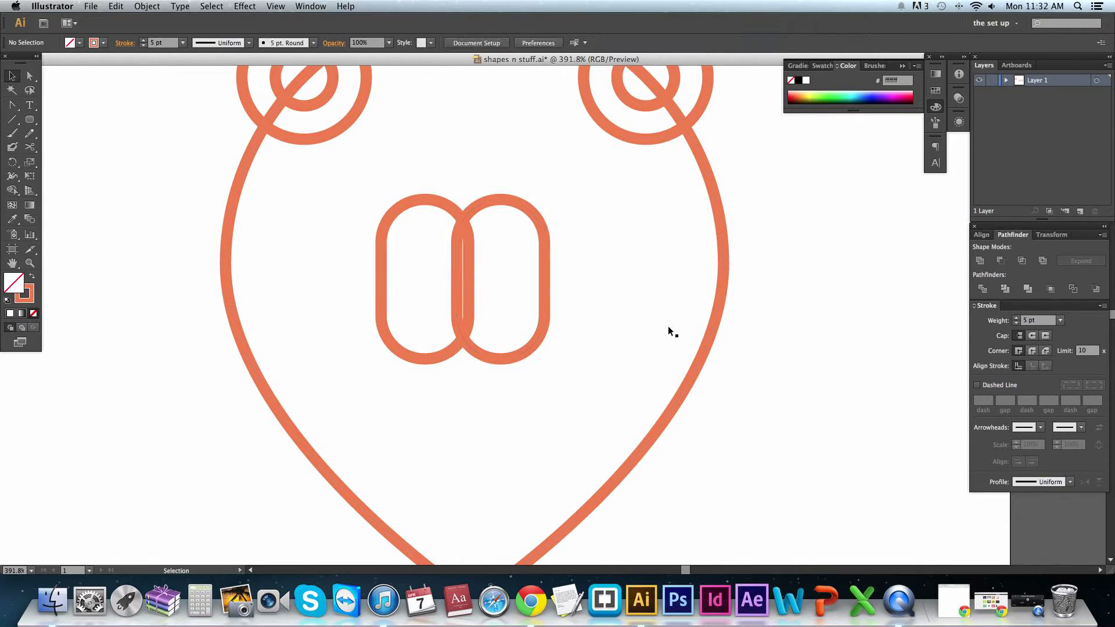
click(539, 224)
shift+click(450, 207)
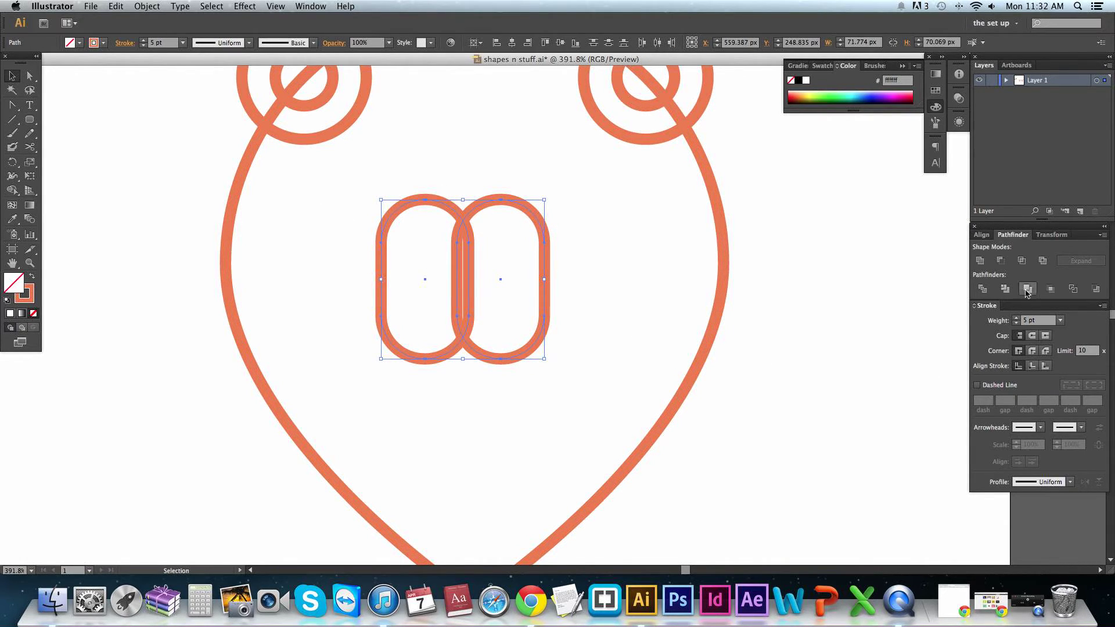
click(980, 260)
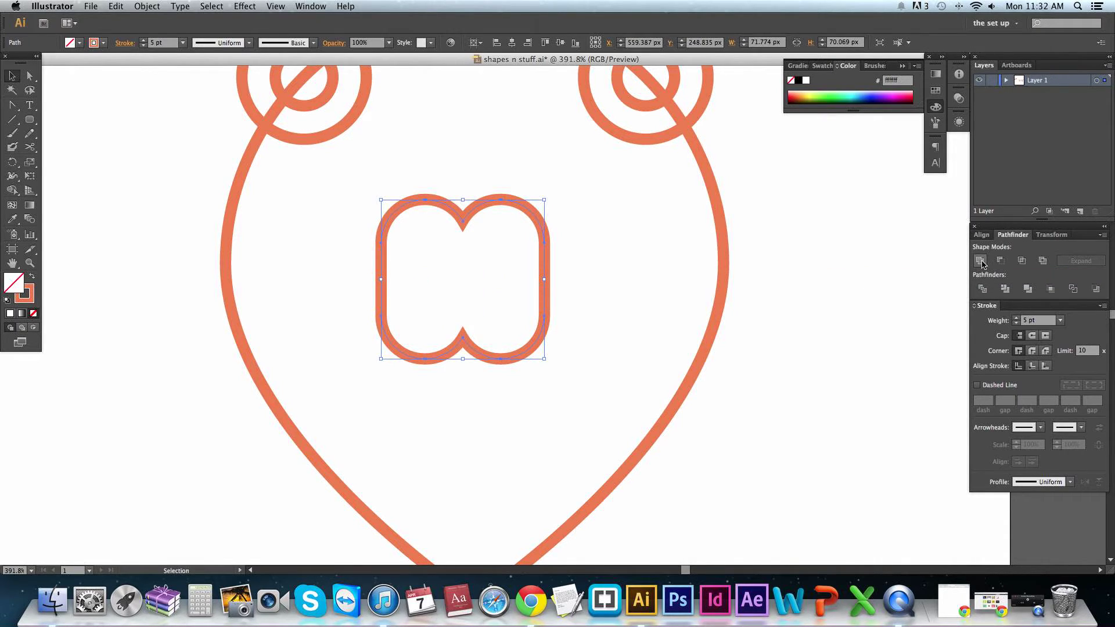
- Undo the merge and try Minus Front on the two pills, undoing it each time
click(869, 310)
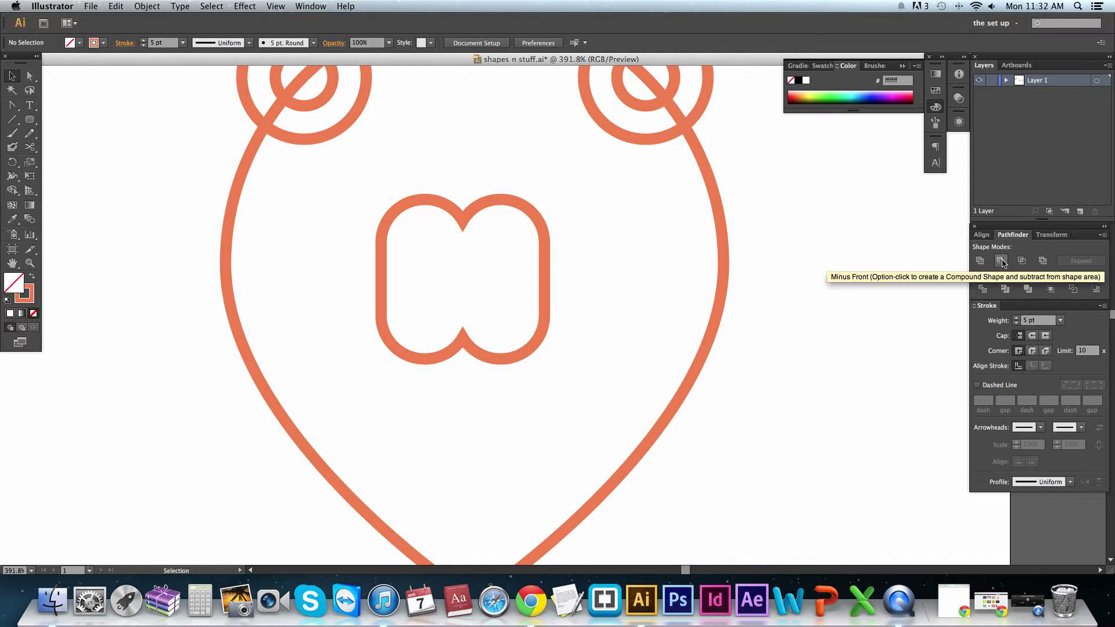
key(cmd+z)
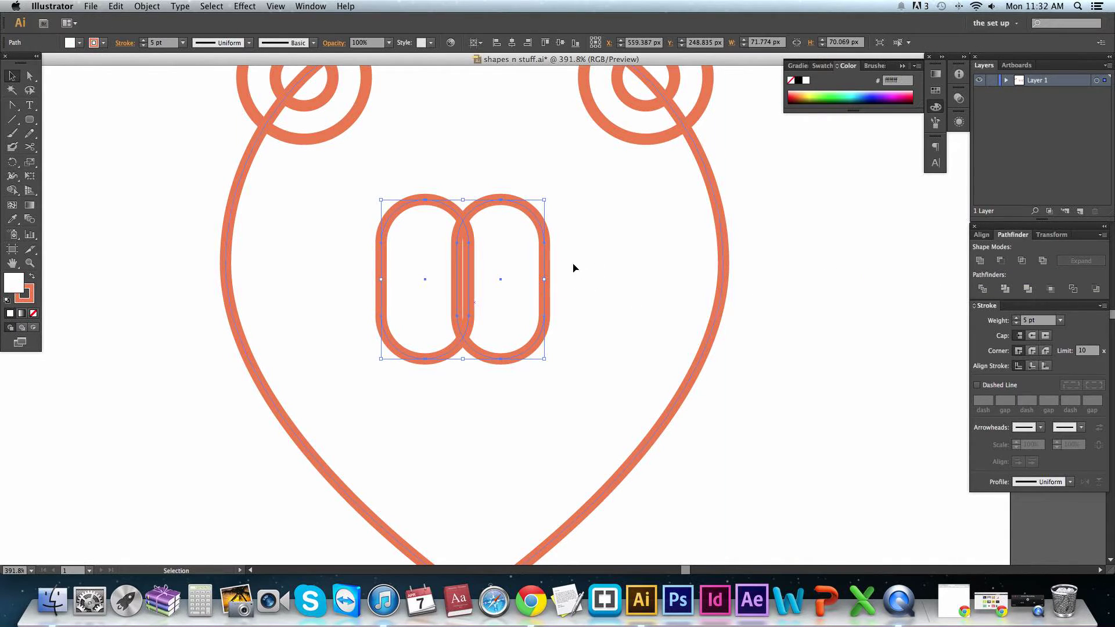
click(530, 210)
click(526, 209)
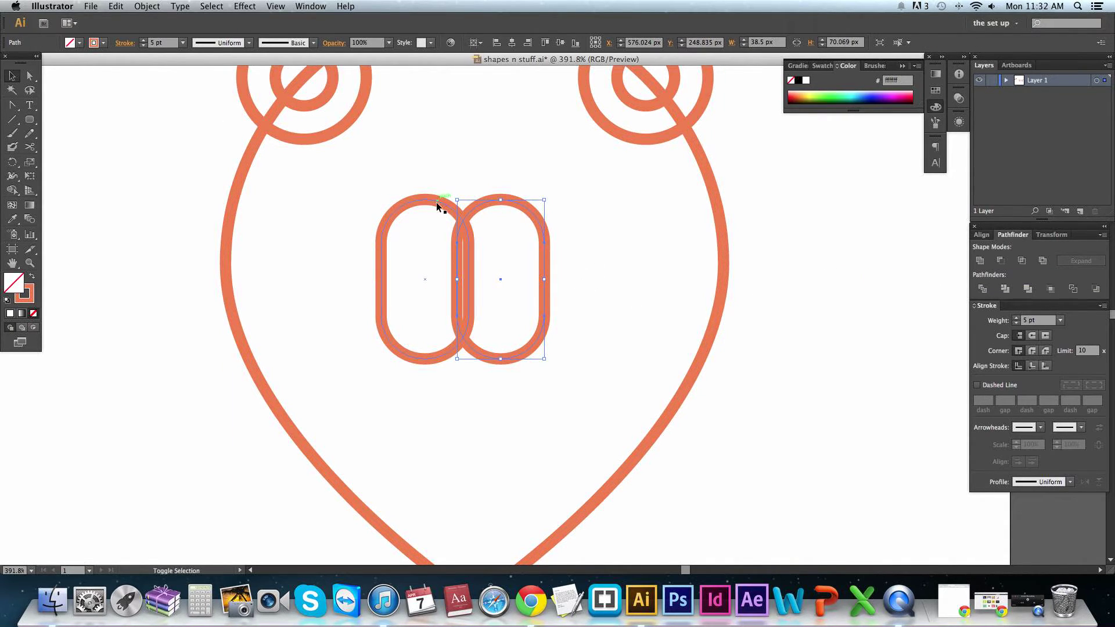
shift+click(464, 208)
click(1000, 261)
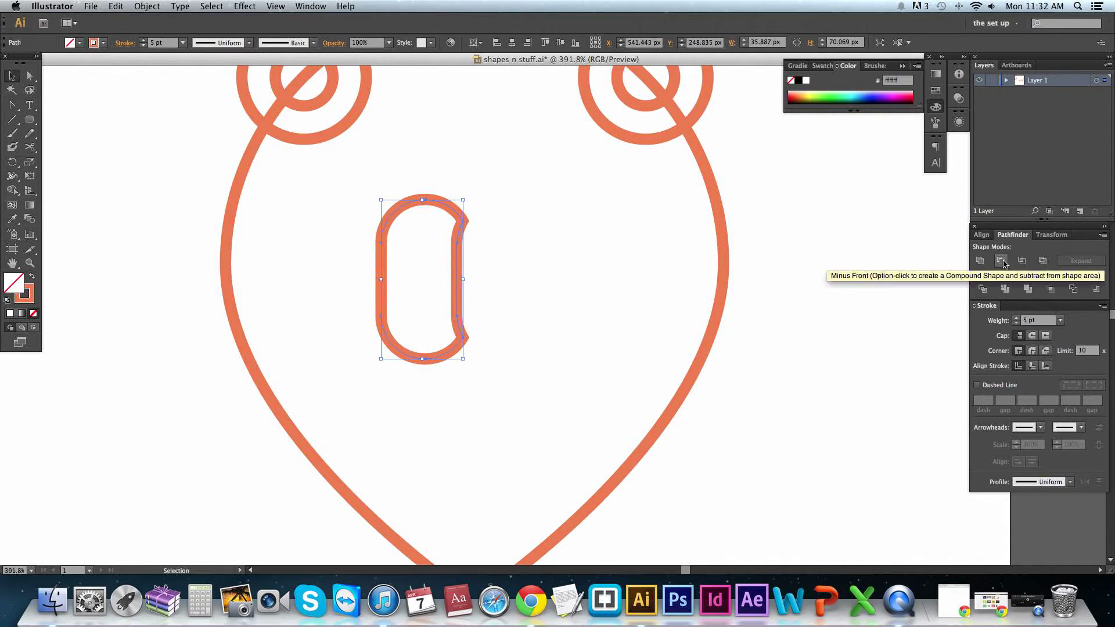
key(super+z)
click(1001, 261)
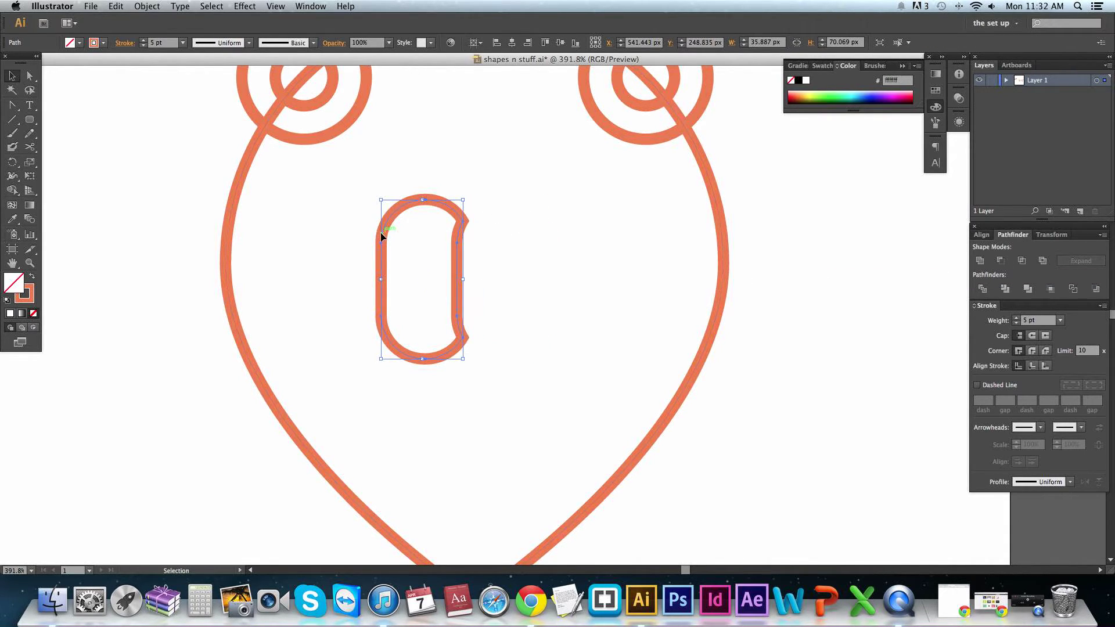
key(super+z)
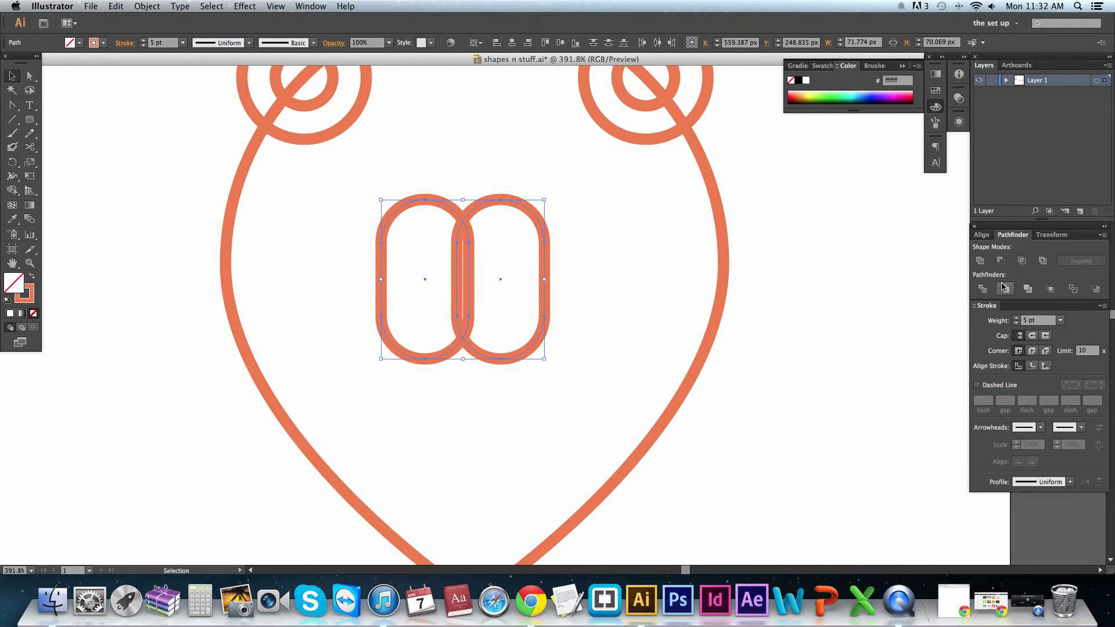
- Try Divide on the overlapping pills and inspect the pieces, then undo it
click(982, 290)
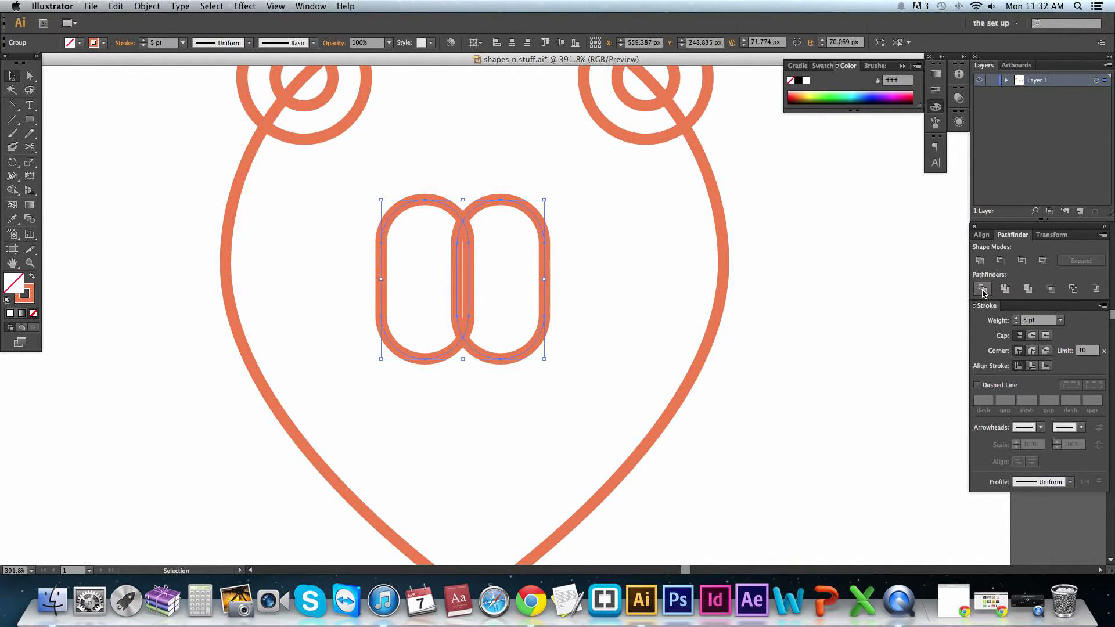
double_click(478, 206)
drag(477, 205, 427, 216)
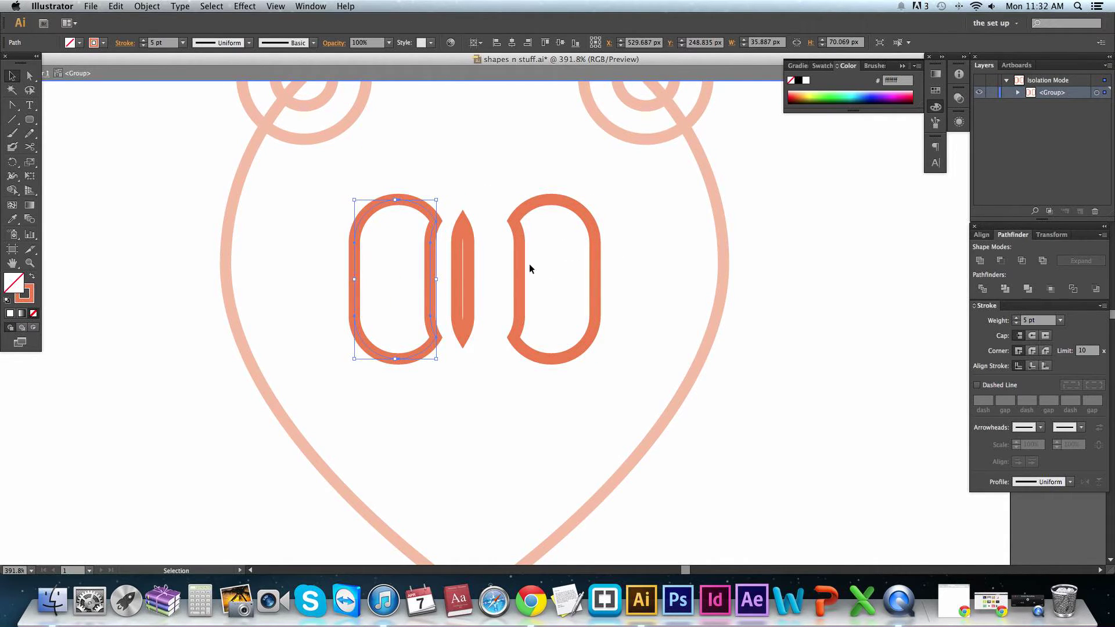
key(super+z)
key(super+z)
key(super+z)
key(super+z)
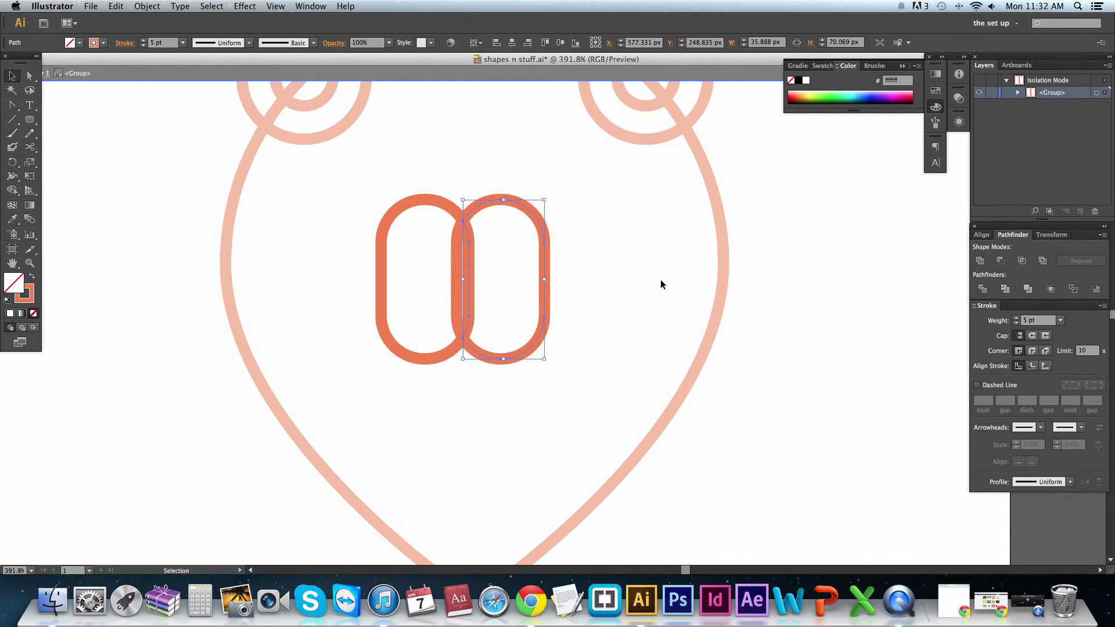
double_click(661, 280)
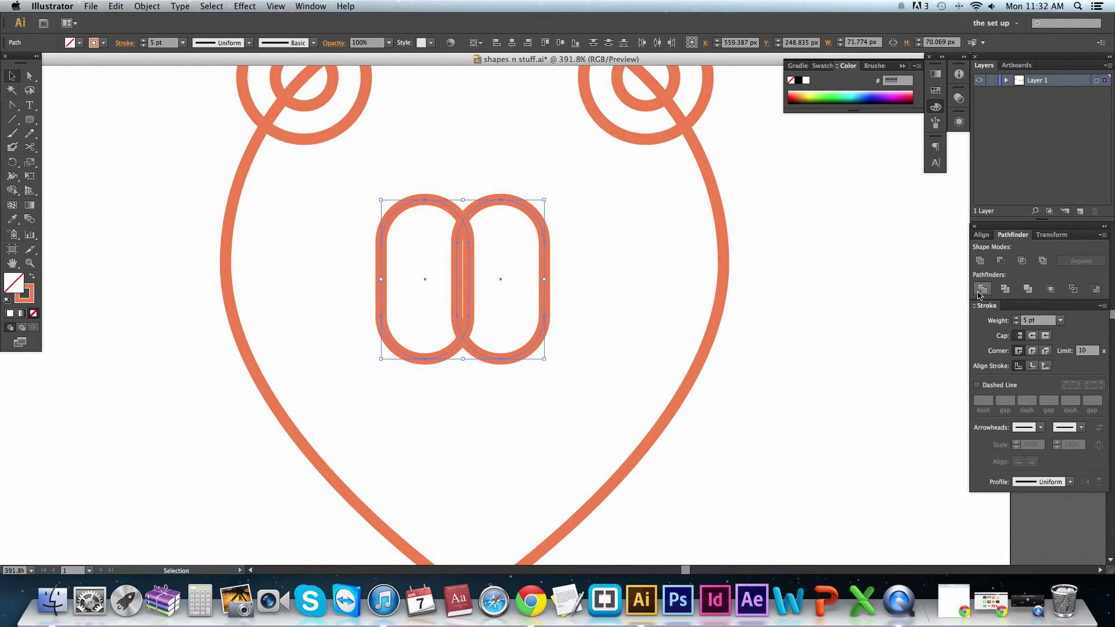
- Unite the two pills and center the muzzle horizontally on the pin head
click(980, 260)
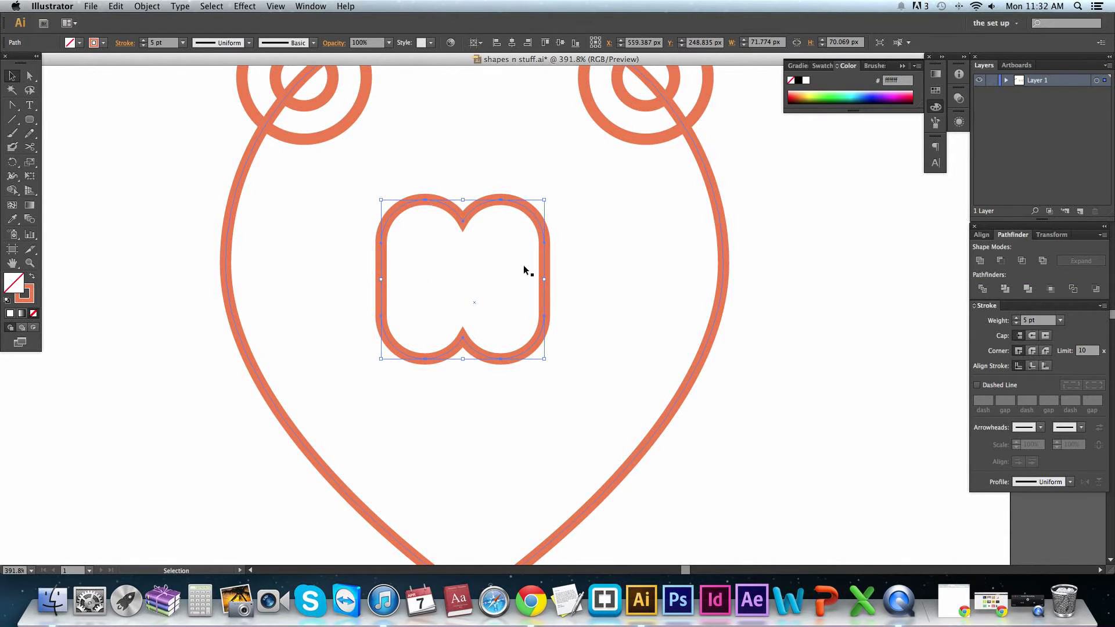
scroll(524, 266, left, 2)
shift+click(755, 237)
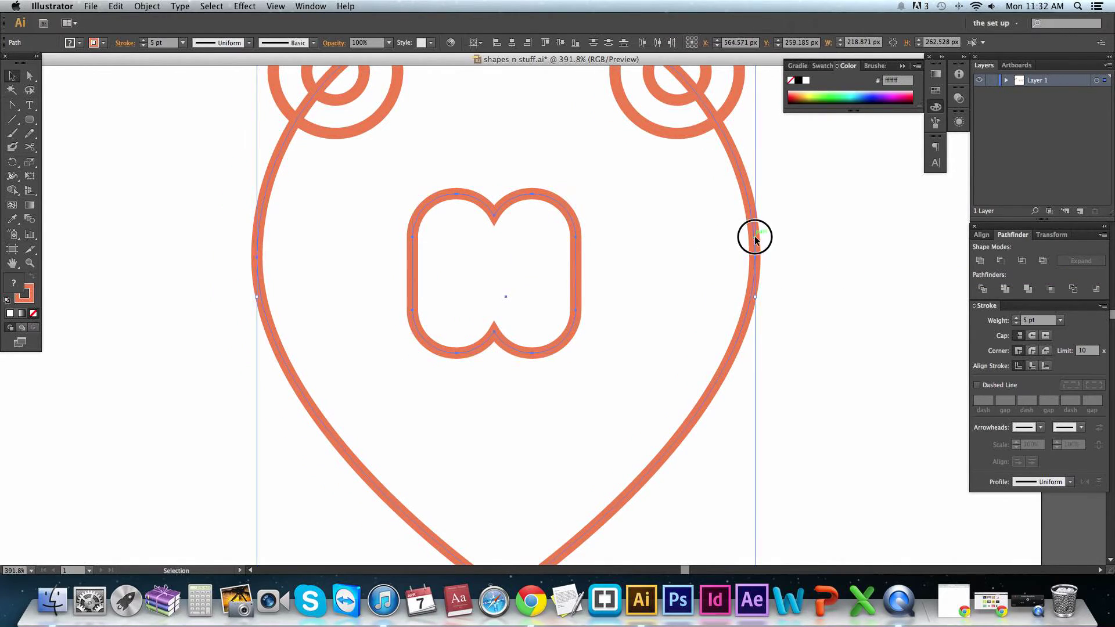
click(755, 237)
click(496, 42)
click(512, 42)
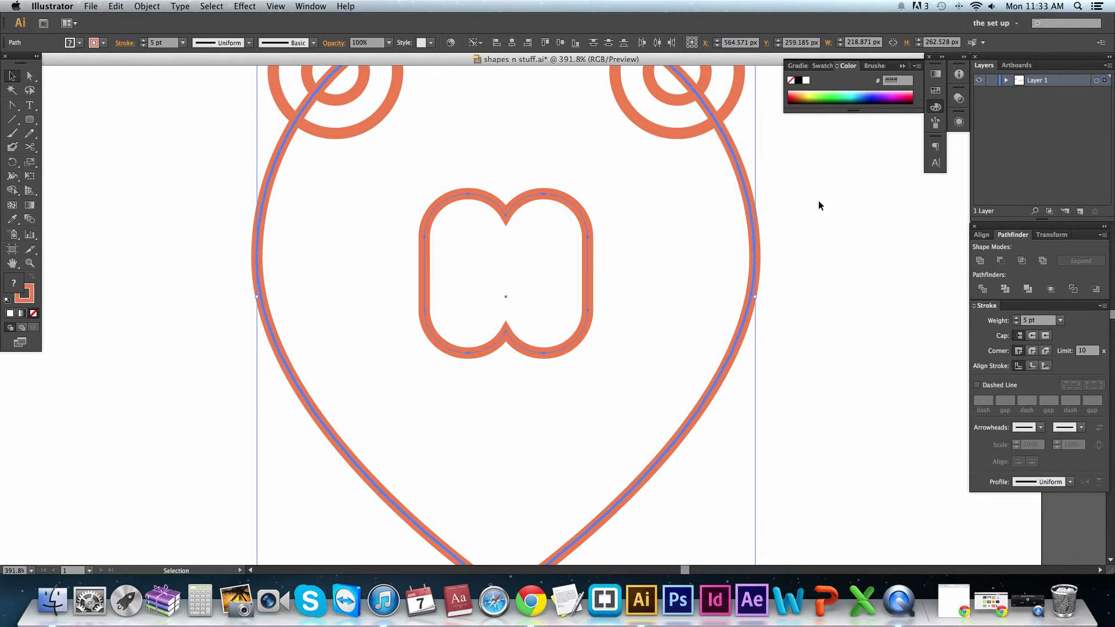
click(819, 204)
- Delete the muzzle's top notch anchor point with the Pen tool
scroll(729, 296, up, 3)
scroll(615, 286, right, 2)
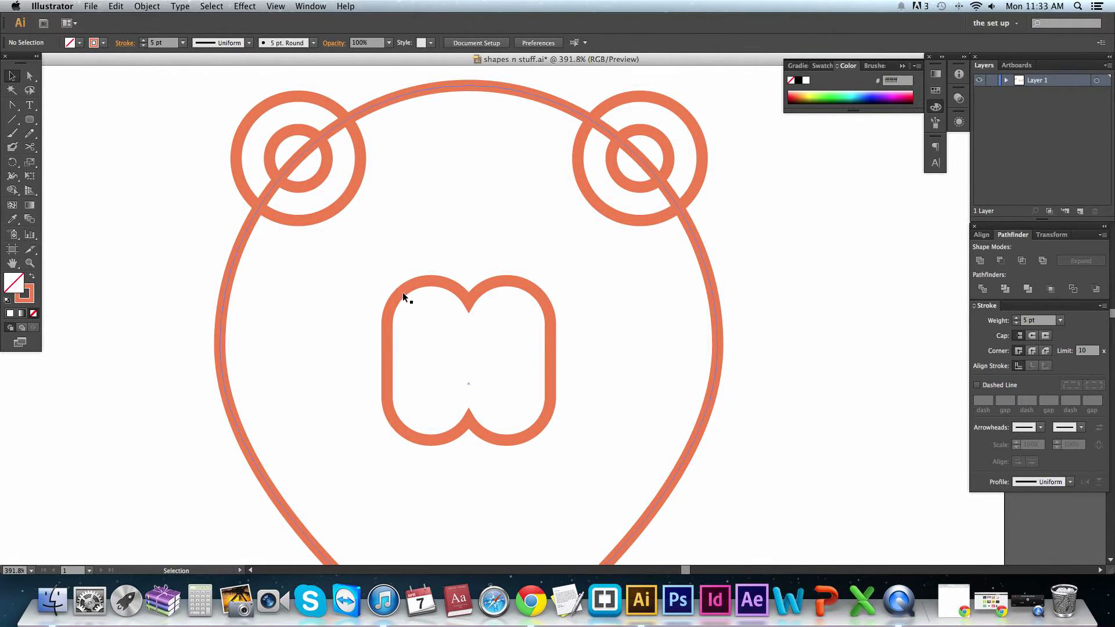
drag(611, 303, 605, 255)
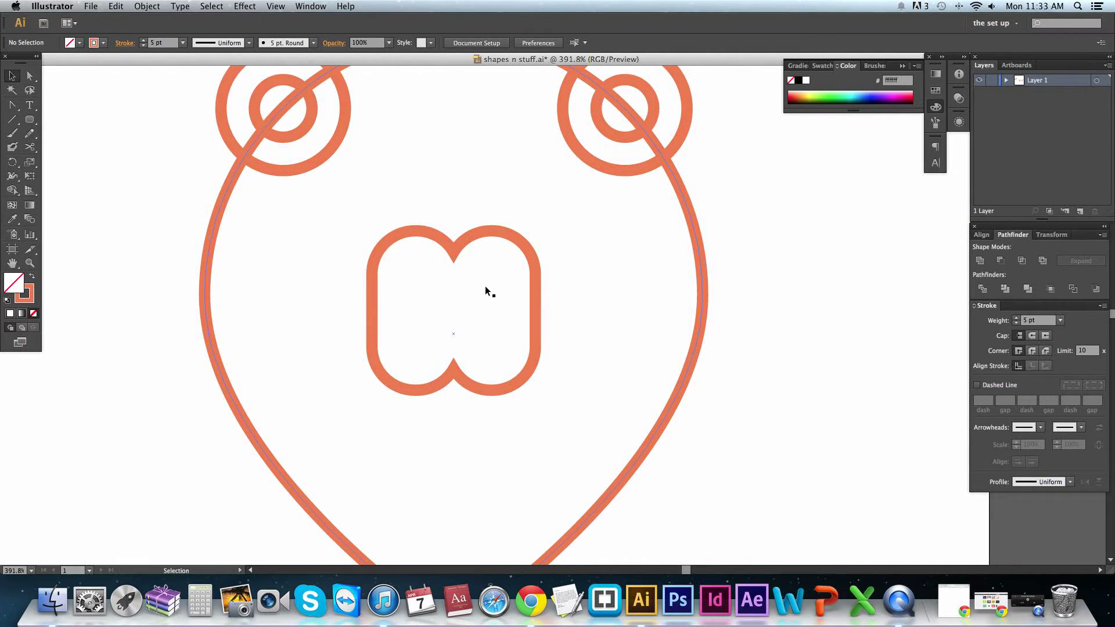
click(29, 120)
key(p)
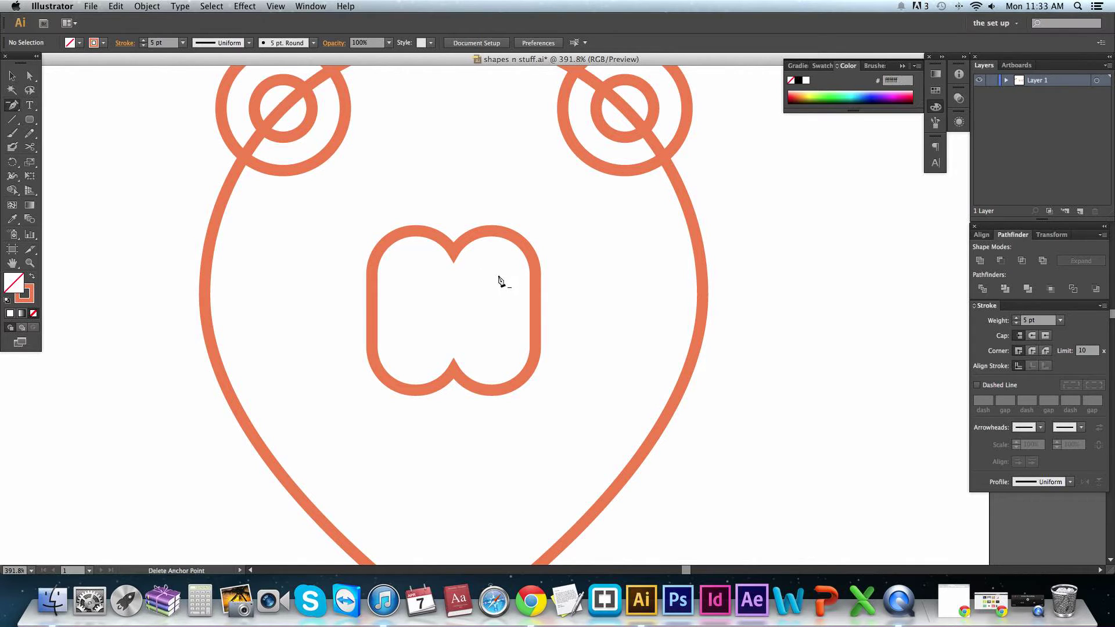
click(455, 256)
click(12, 76)
click(71, 124)
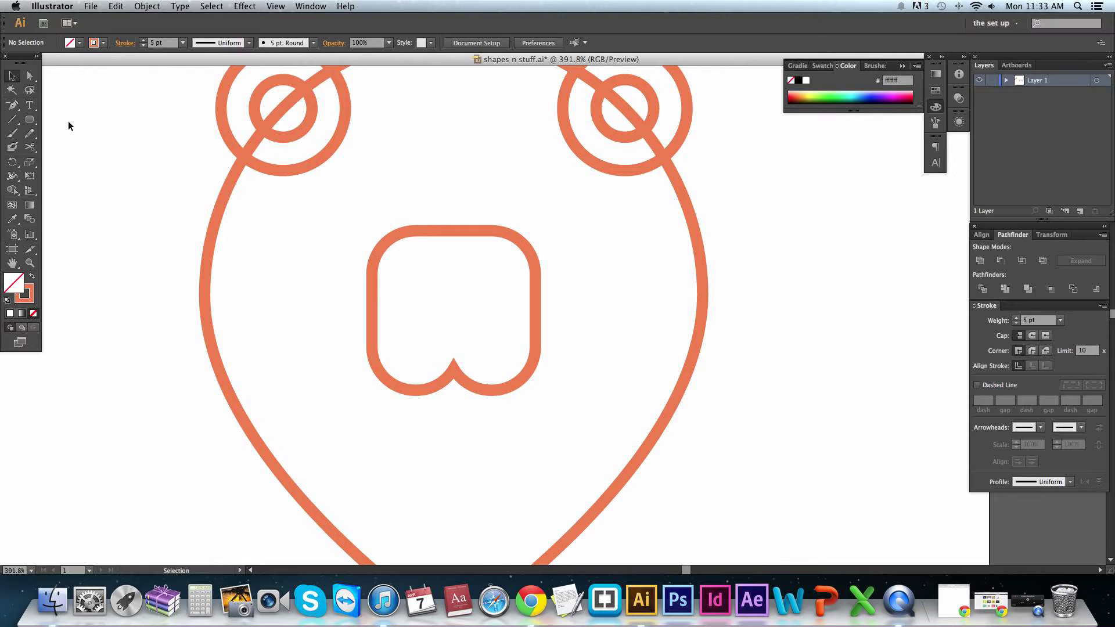
- Restore the top notch and draw a softly rounded rectangle over the muzzle from its top-left corner
key(cmd+z)
click(30, 119)
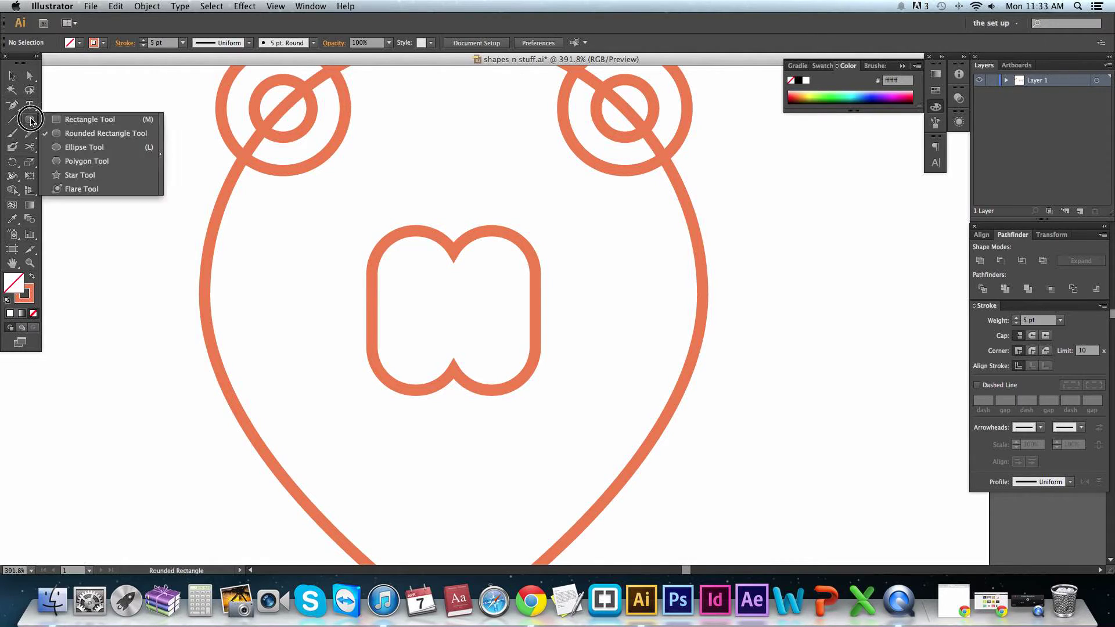
click(87, 133)
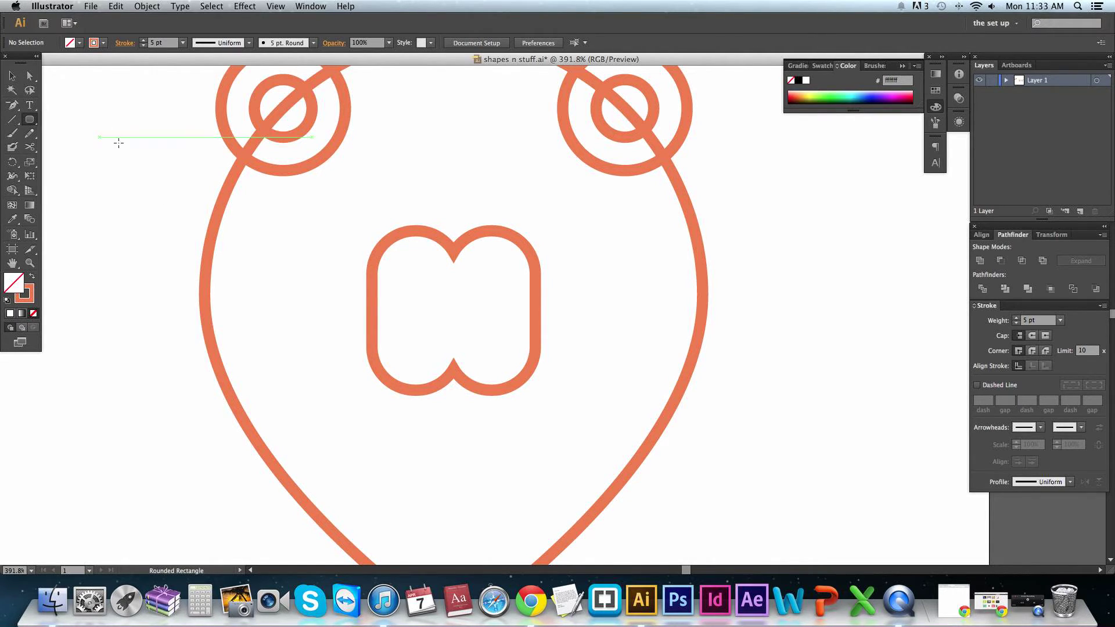
drag(372, 229, 534, 464)
key(Right)
key(Down)
key(Down)
key(Down)
key(Down)
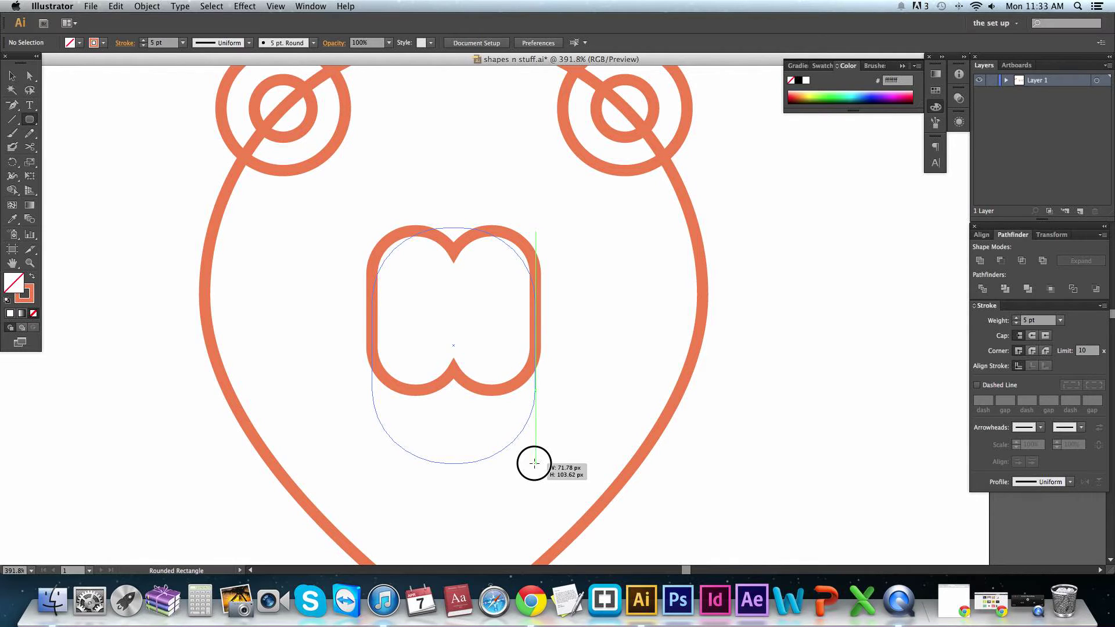
drag(533, 463, 534, 464)
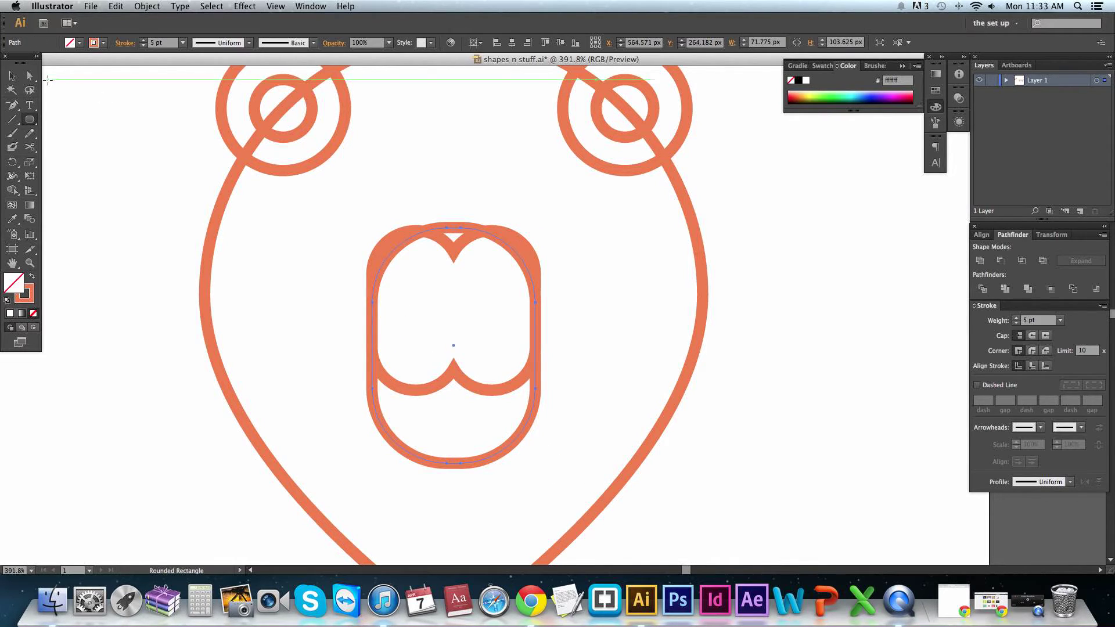
- Zoom in on the muzzle's left edge and select the inner unfilled snout outline
click(12, 76)
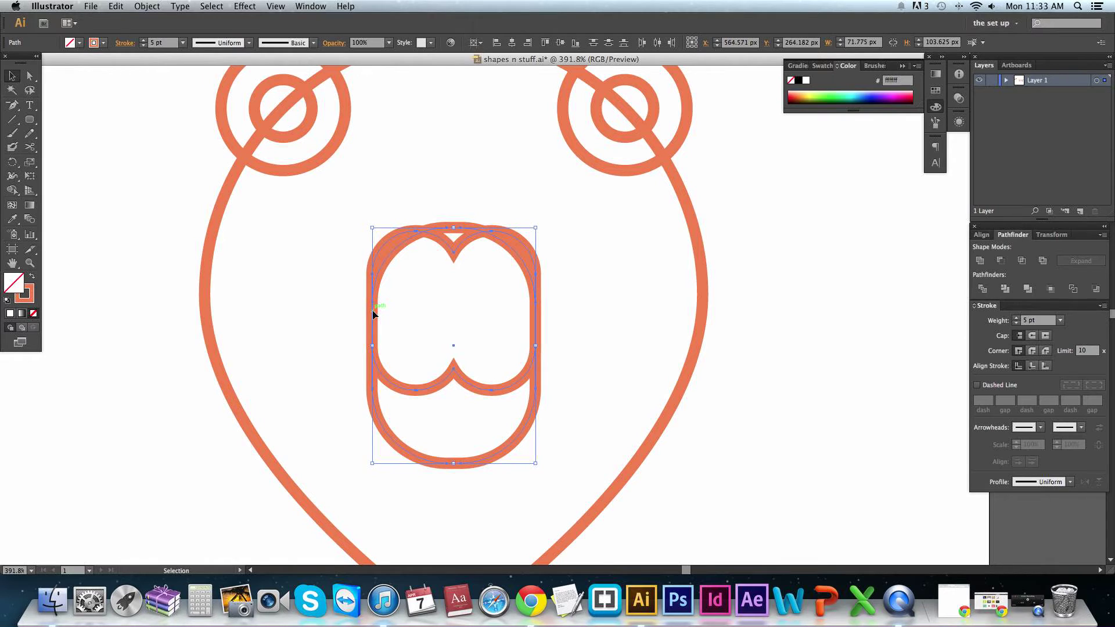
click(455, 227)
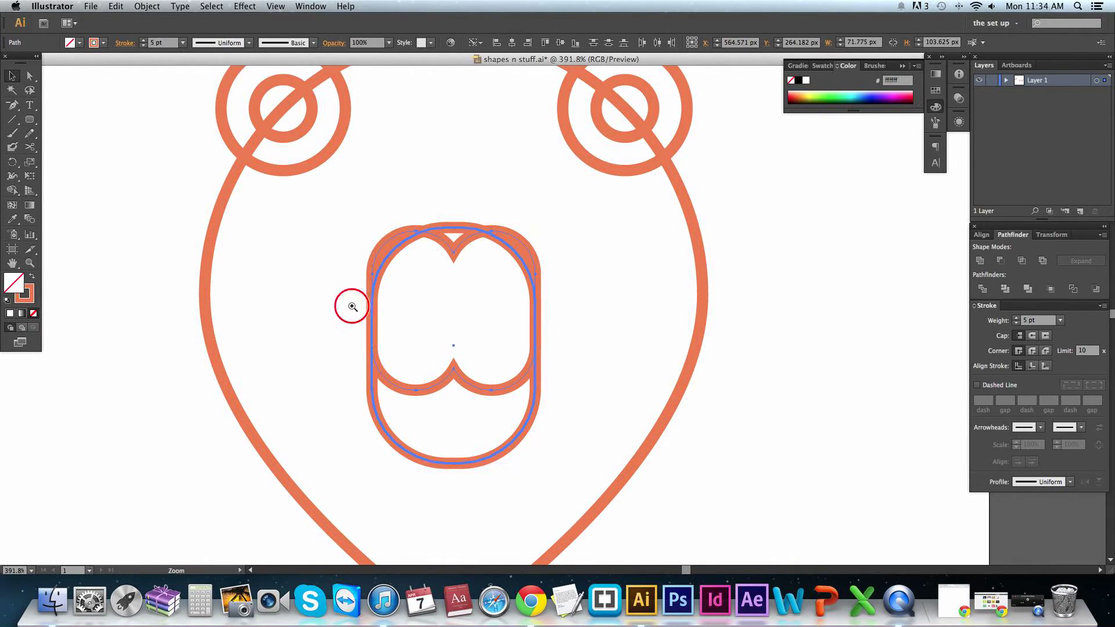
drag(351, 304, 409, 342)
click(261, 241)
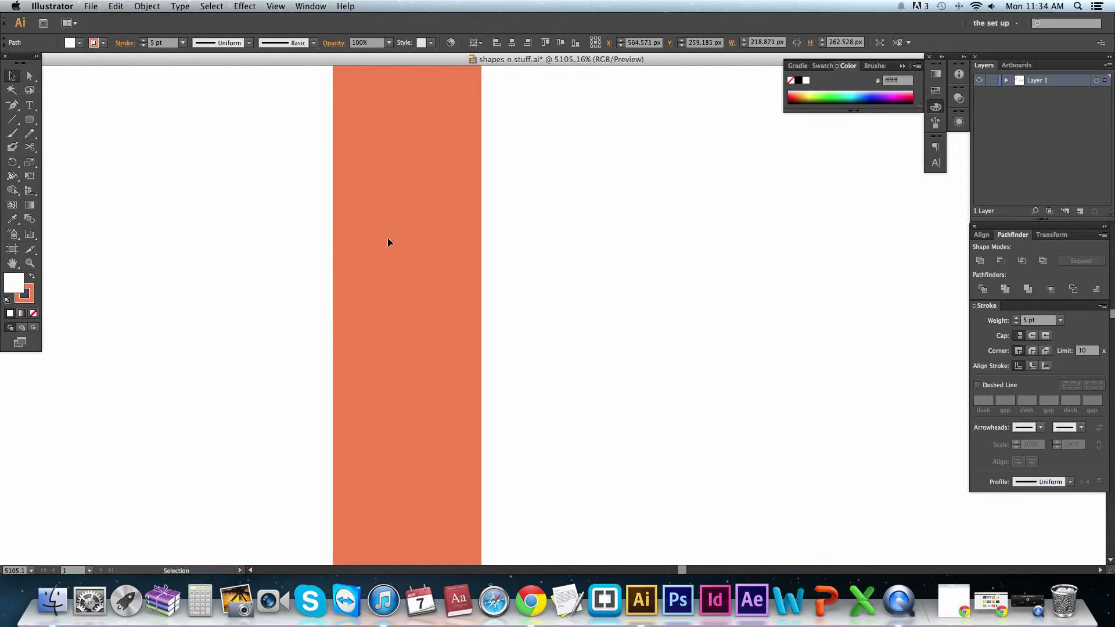
click(408, 235)
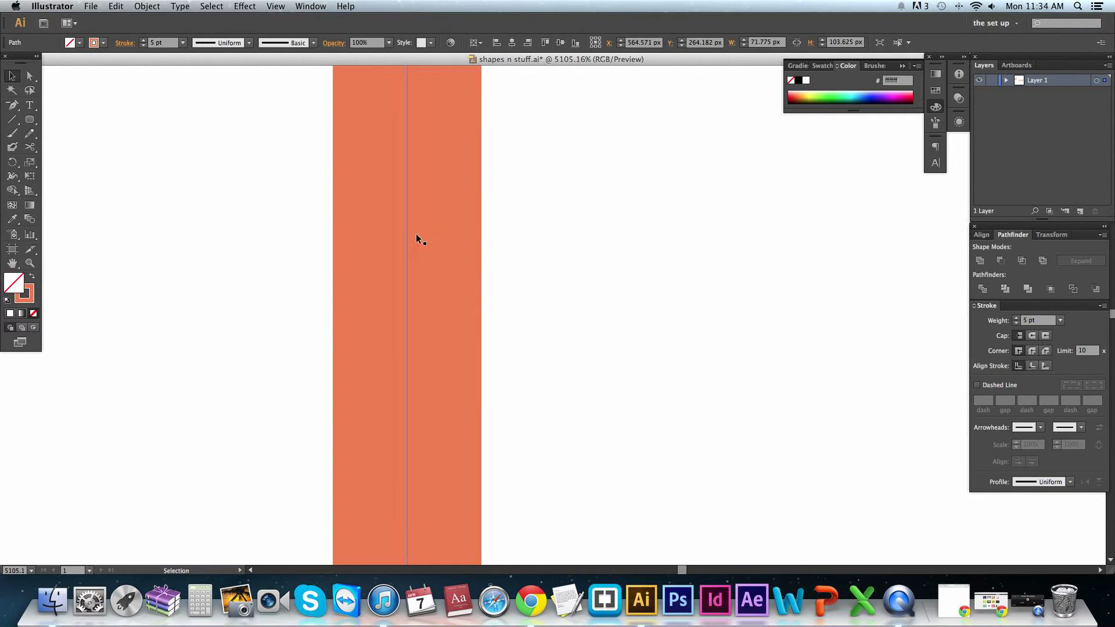
- Narrow the snout outline from its left side to 71.775 × 103.625 px, zooming out to 600%
key(super+alt+space)
alt+super+click(587, 263)
alt+super+click(616, 263)
alt+super+click(652, 262)
alt+super+click(652, 262)
alt+super+click(652, 261)
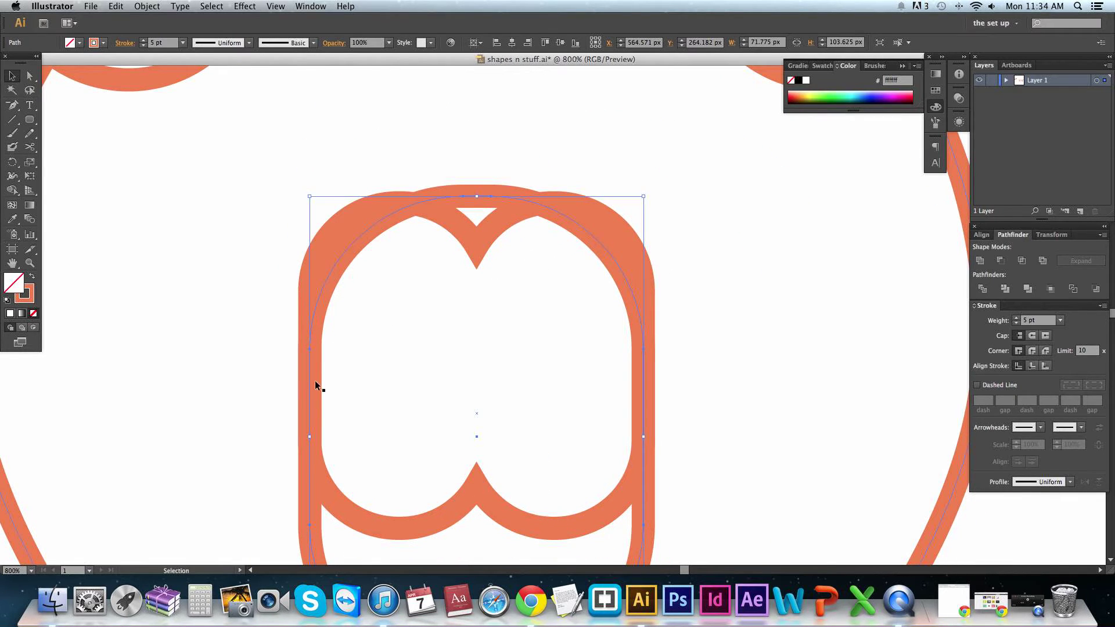
mouse_move(312, 436)
mouse_down()
mouse_move(324, 437)
mouse_move(311, 435)
mouse_up()
drag(499, 360, 473, 361)
alt+click(552, 370)
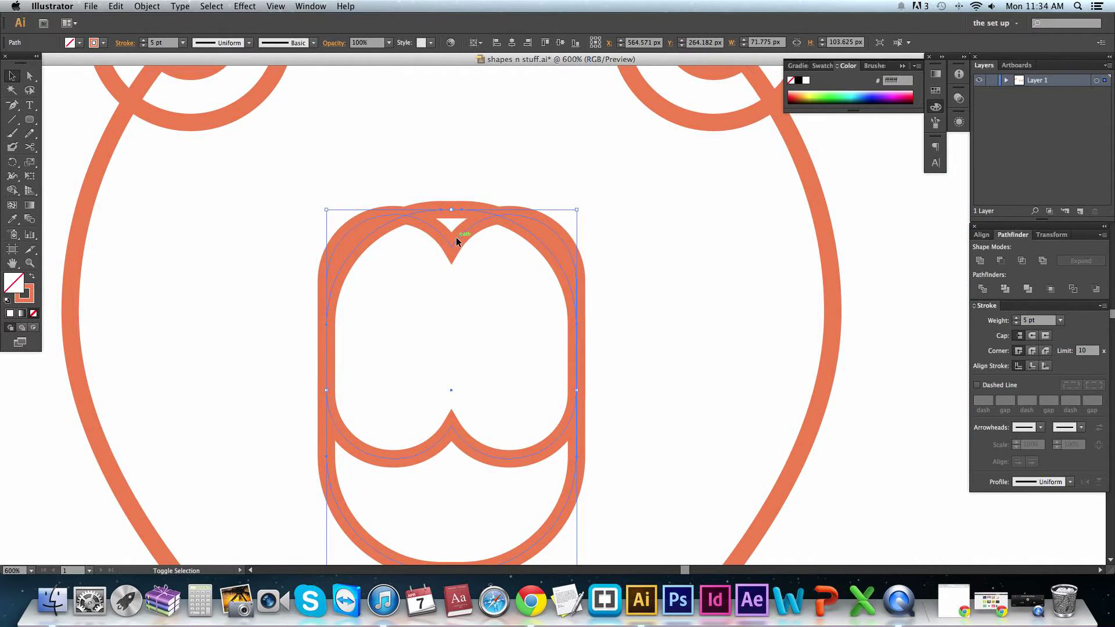
scroll(493, 256, left, 1)
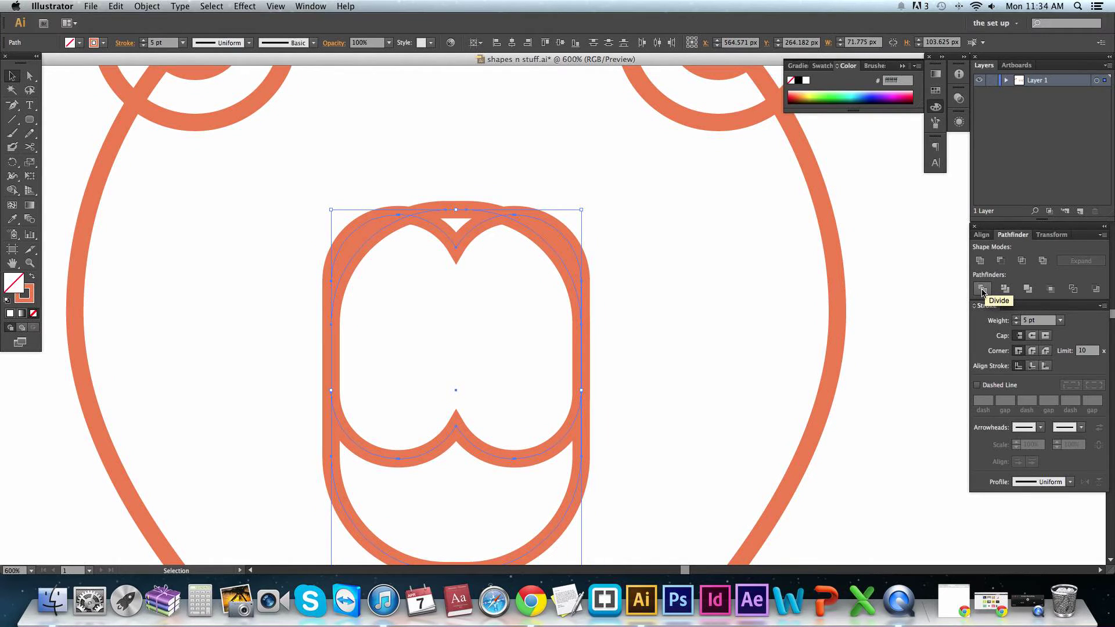
- Divide the overlapping outlines and delete the top-left arc piece inside the isolated group
click(982, 290)
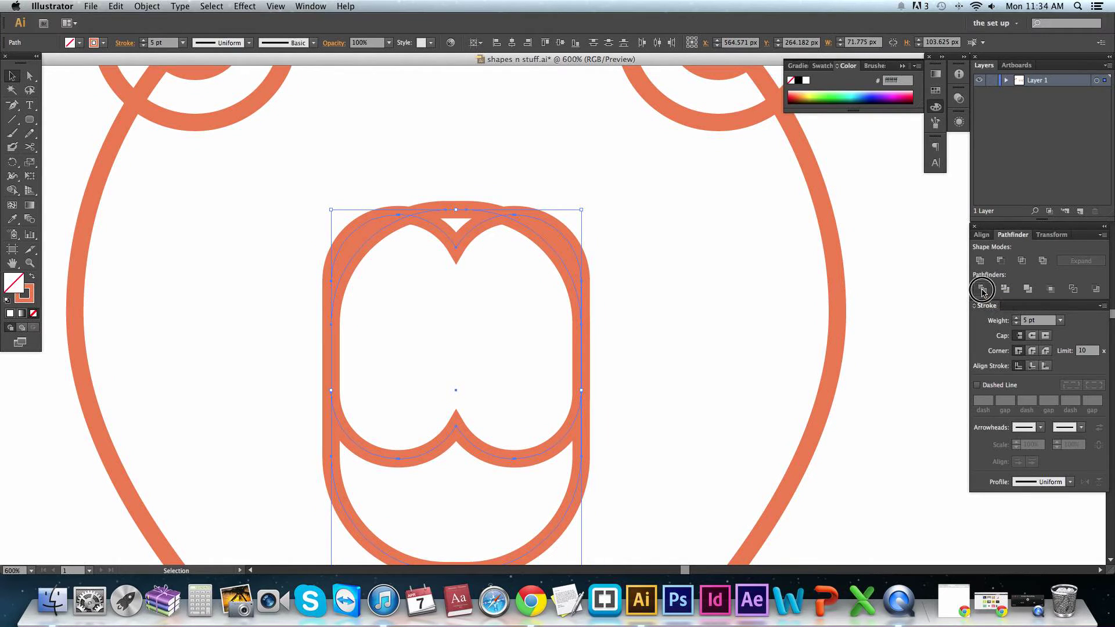
double_click(559, 231)
click(369, 221)
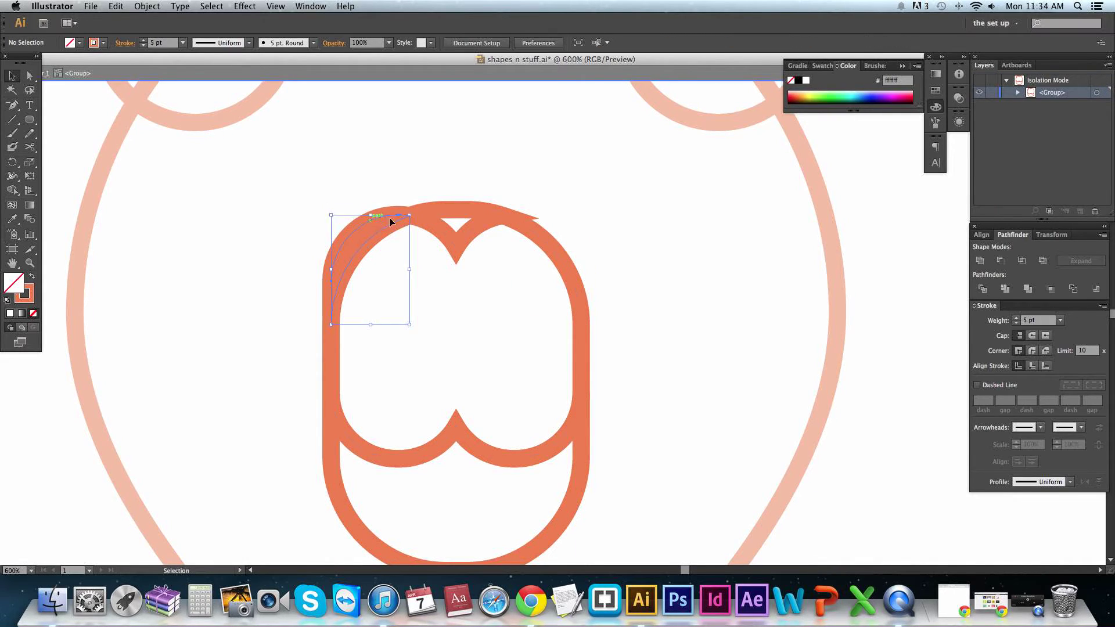
key(Delete)
click(445, 209)
key(Delete)
key(super+z)
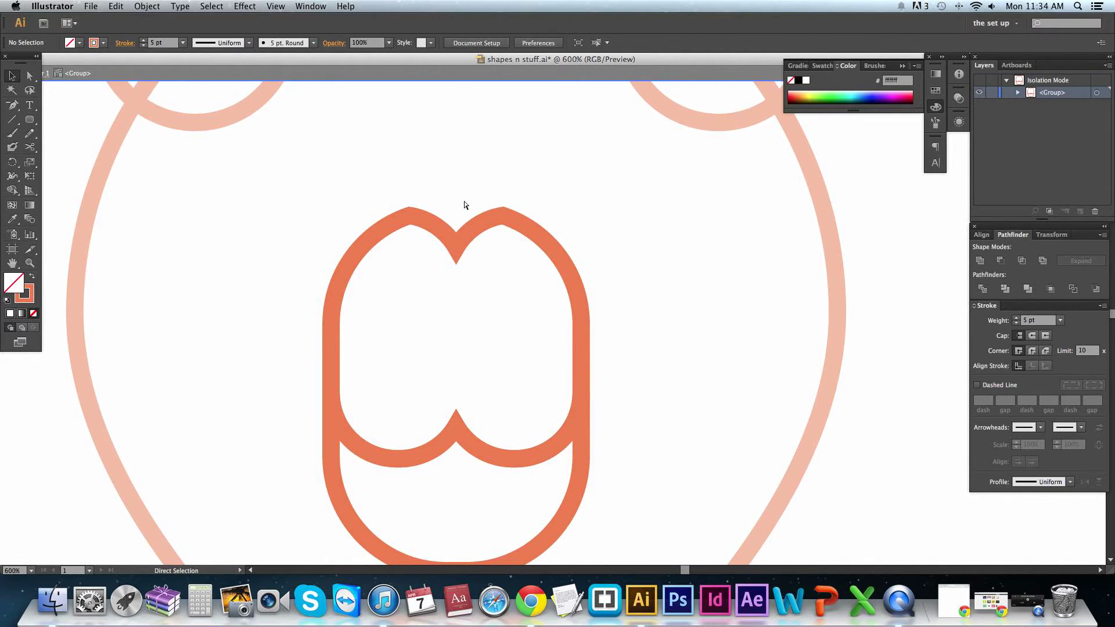
- Try uniting the main inner outline with the lower outline, then undo it
shift+click(545, 235)
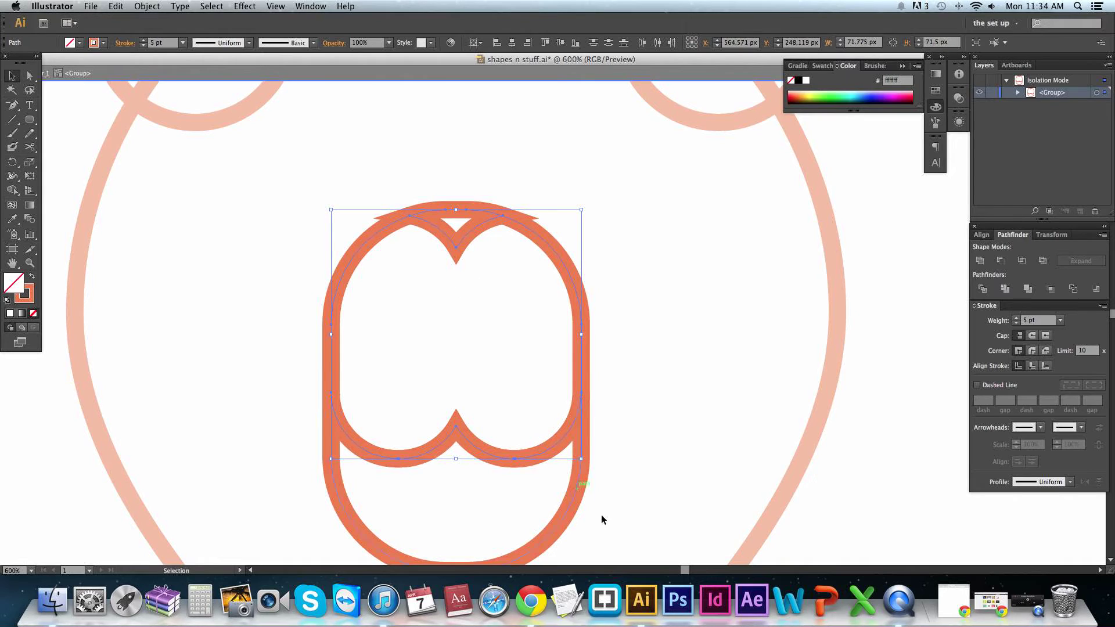
shift+click(579, 491)
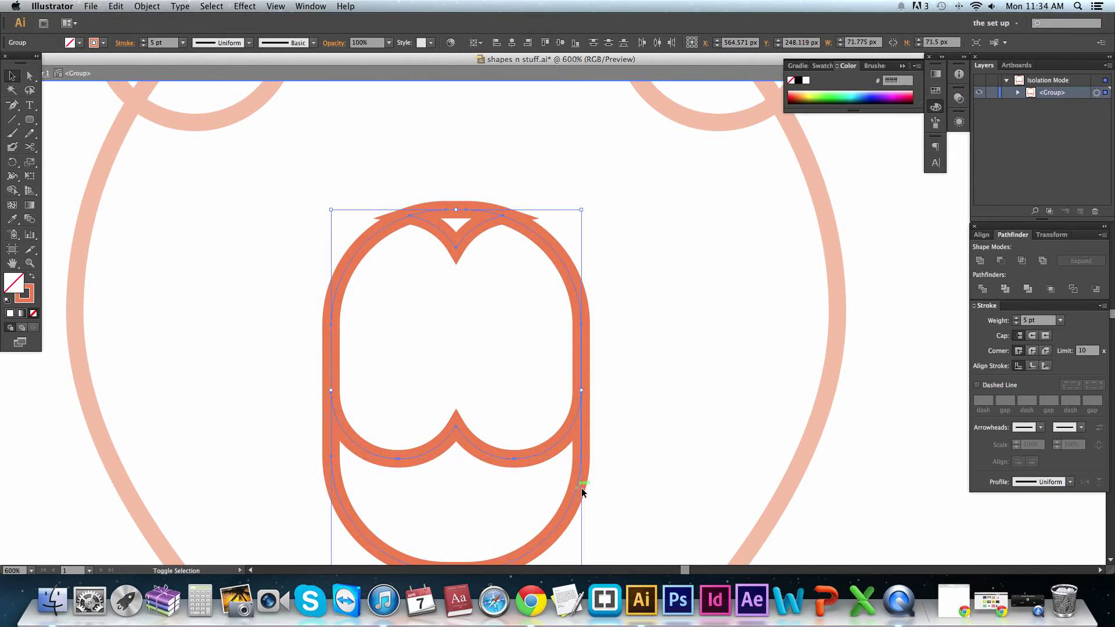
click(980, 260)
click(859, 332)
alt+super+click(616, 318)
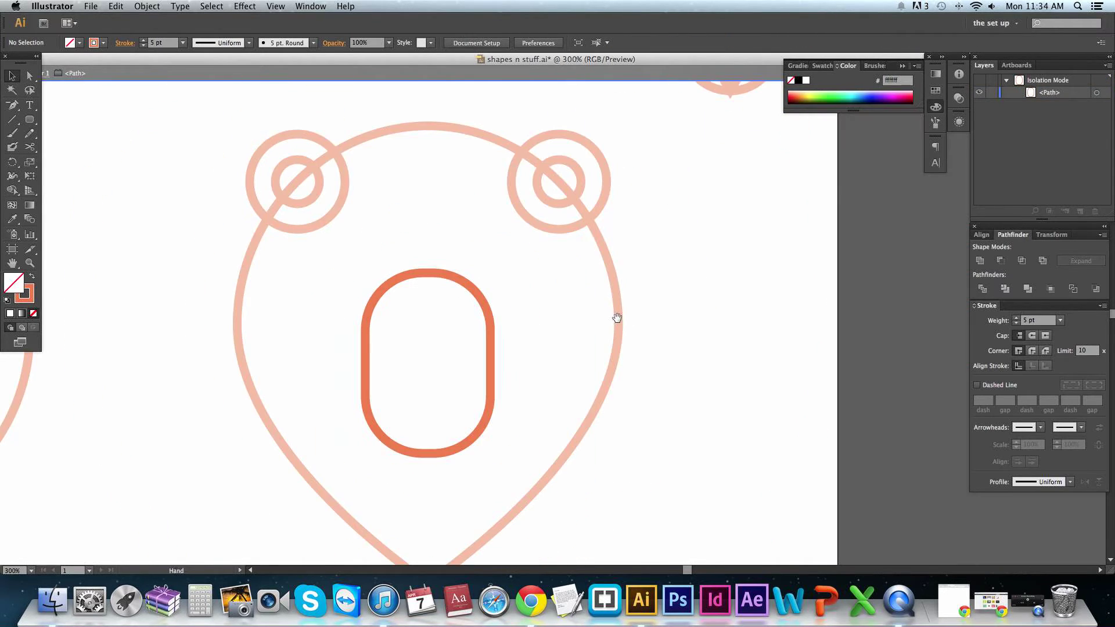
key(super+z)
key(super+shift+a)
- Delete the snout's lower loop and exit isolation mode
click(492, 416)
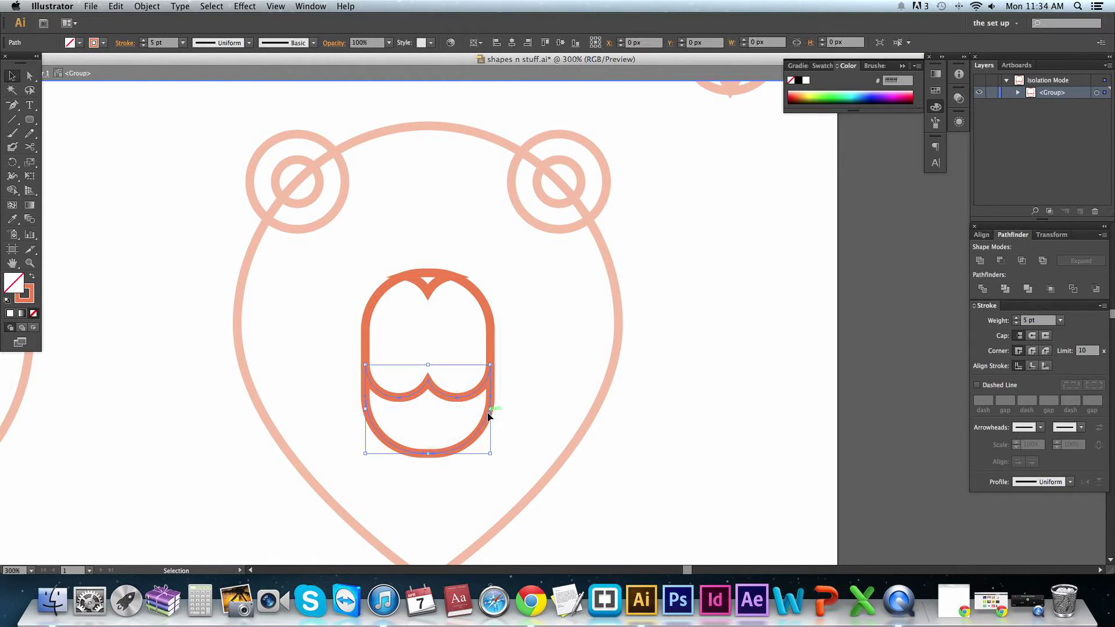
key(Delete)
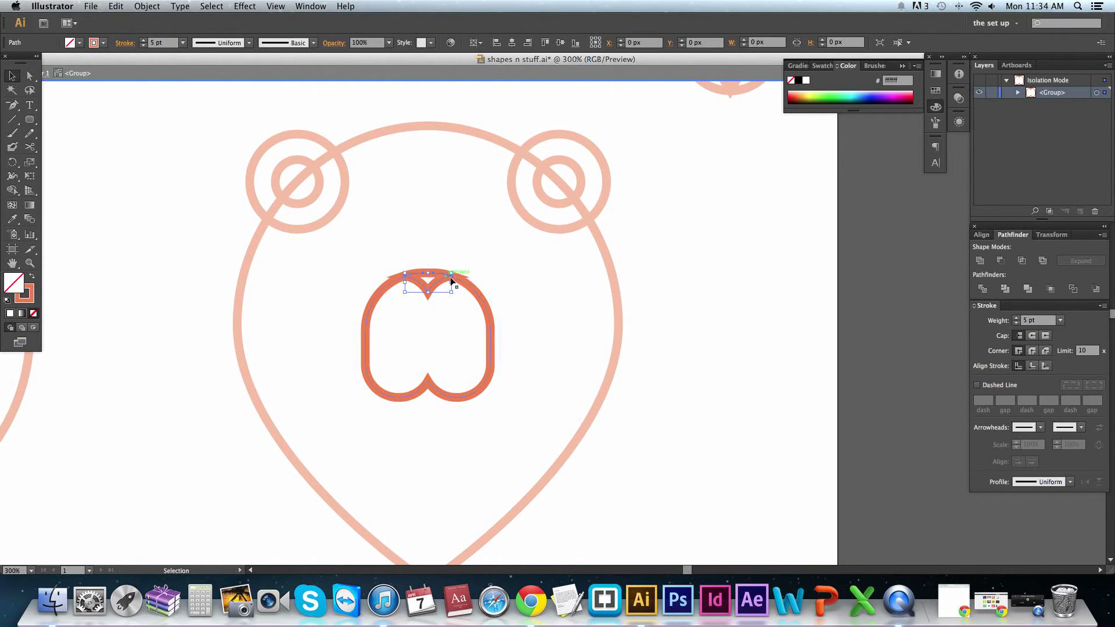
click(468, 284)
click(855, 330)
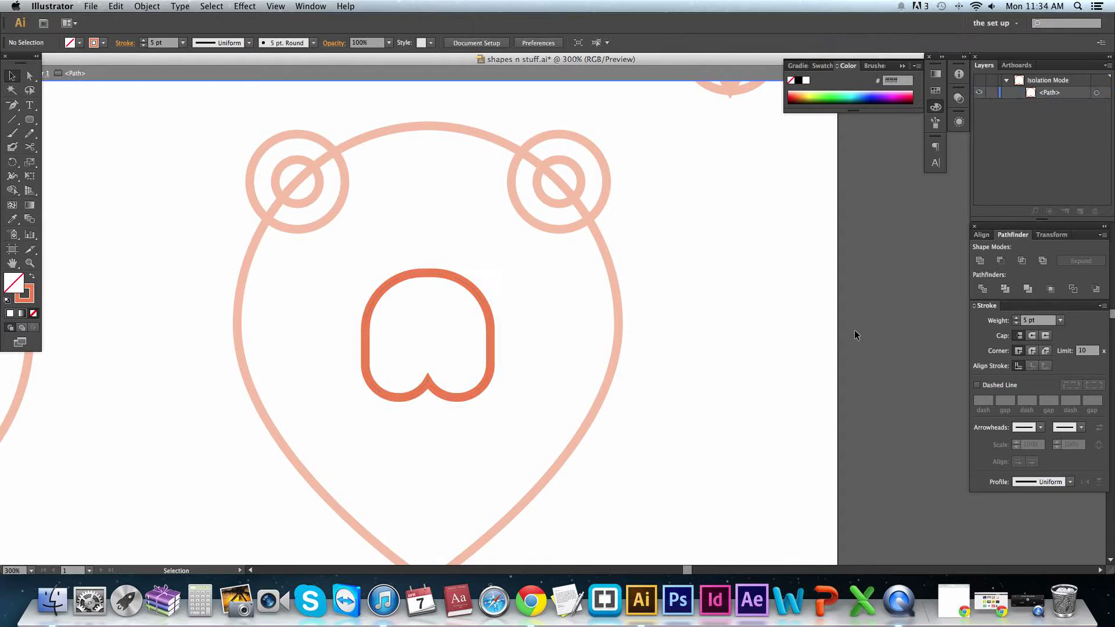
scroll(668, 331, left, 2)
double_click(722, 339)
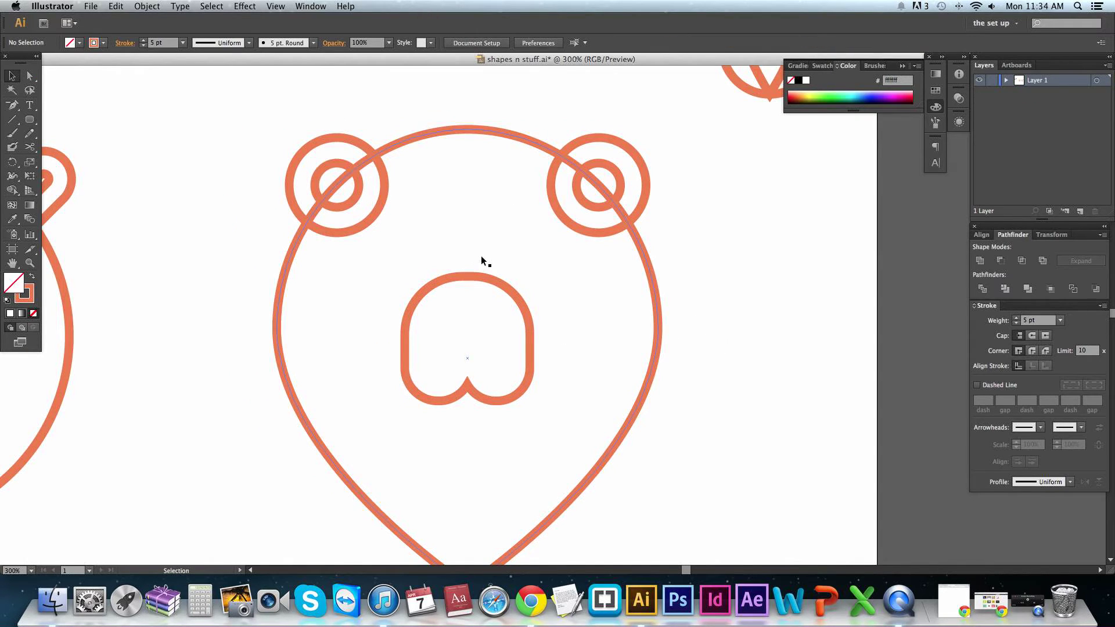
- Give the snout outline Round Join corners and move it slightly up in the head
drag(361, 254, 640, 443)
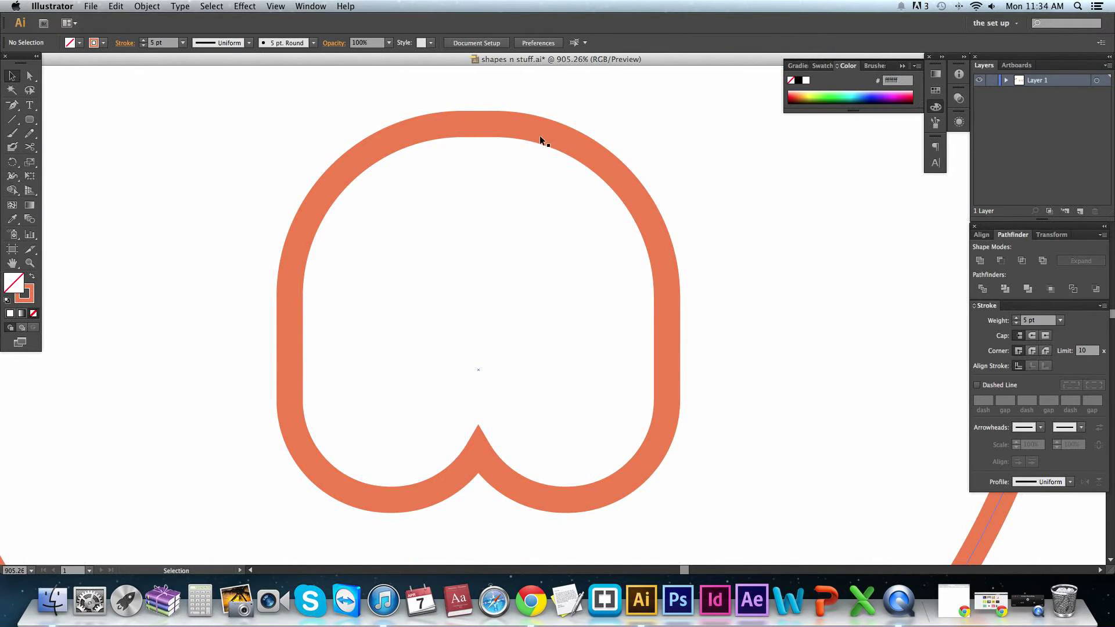
alt+super+click(559, 309)
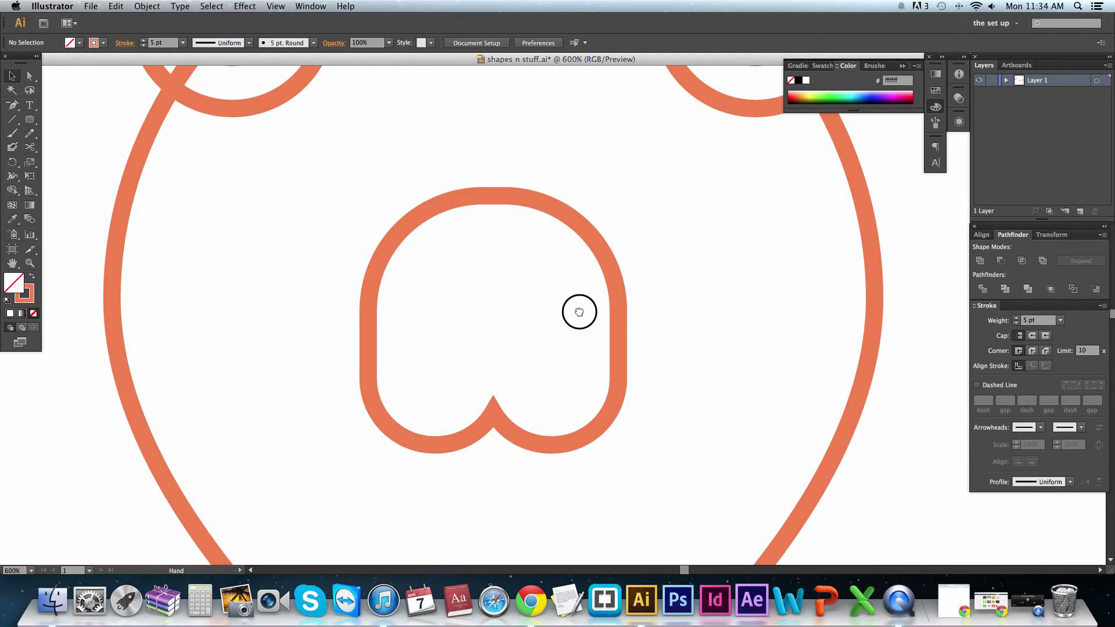
click(609, 311)
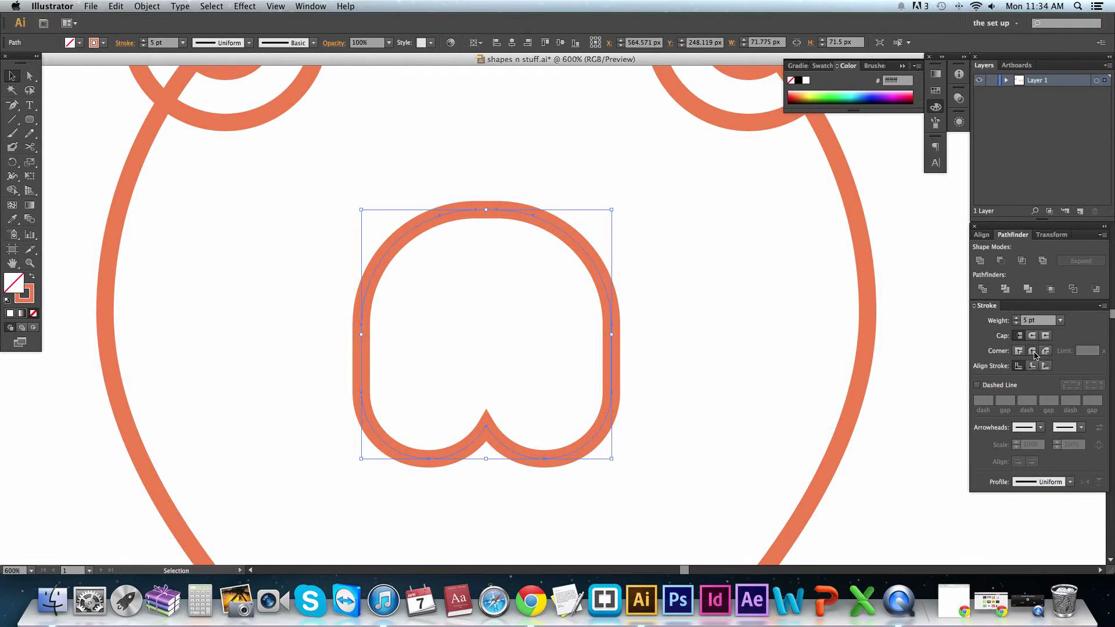
click(1035, 355)
click(840, 428)
key(super+minus)
scroll(606, 391, up, 3)
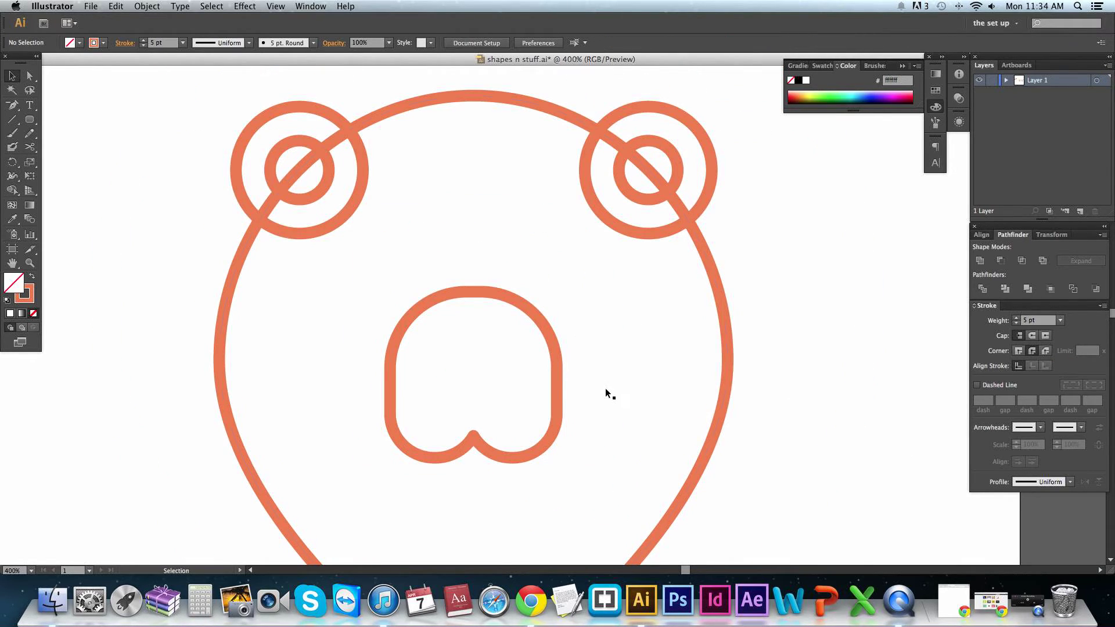
drag(548, 332, 548, 318)
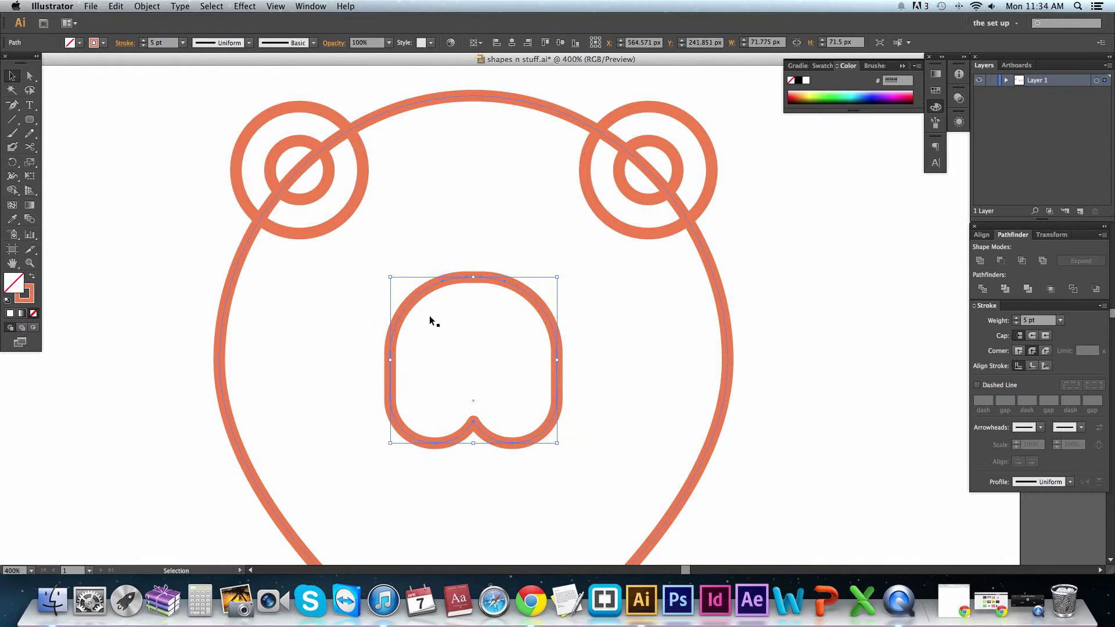
click(115, 277)
- Draw an ellipse near the top of the snout and pull its bottom point down into a V
drag(30, 119, 75, 147)
drag(422, 295, 528, 347)
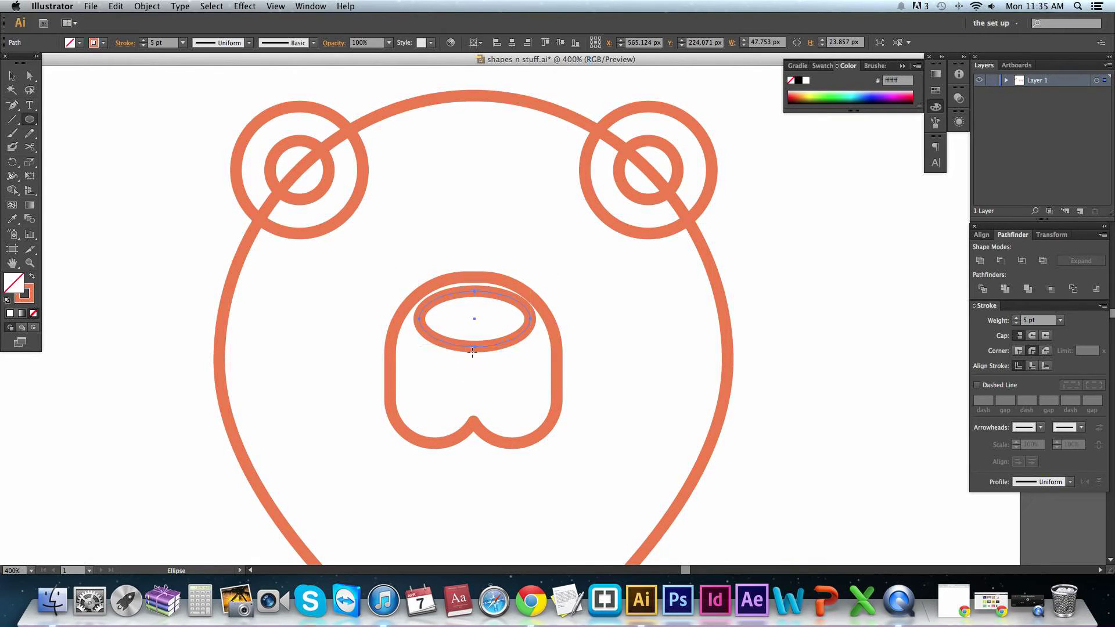
key(shift+c)
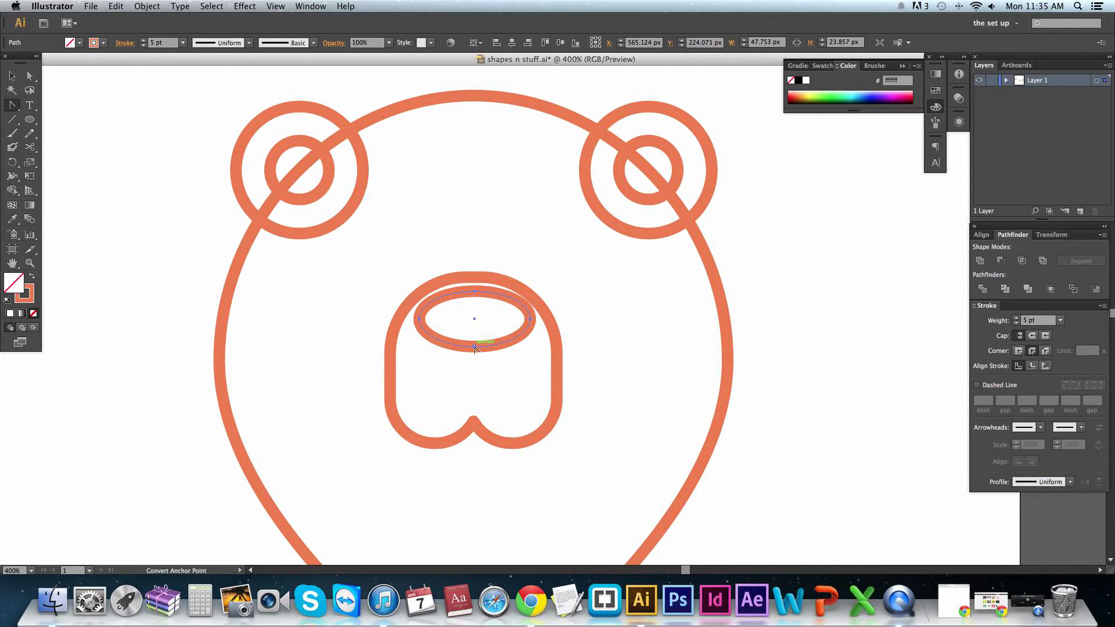
click(475, 348)
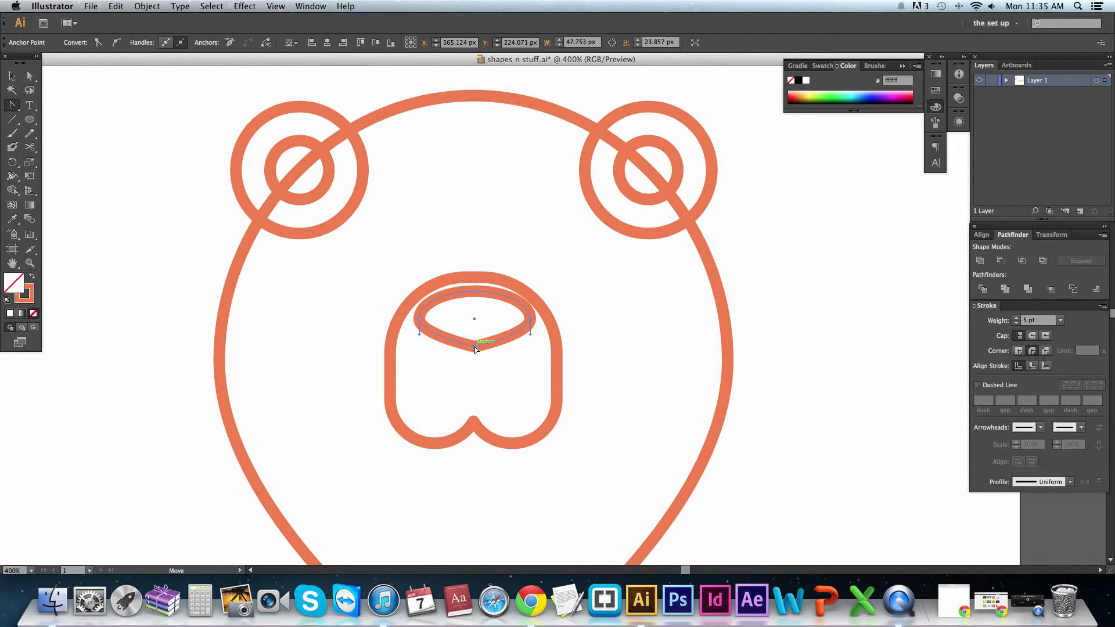
key(a)
drag(475, 348, 473, 356)
- Zoom in on the nose and try sharp versus rounded corners on its bottom point
click(518, 381)
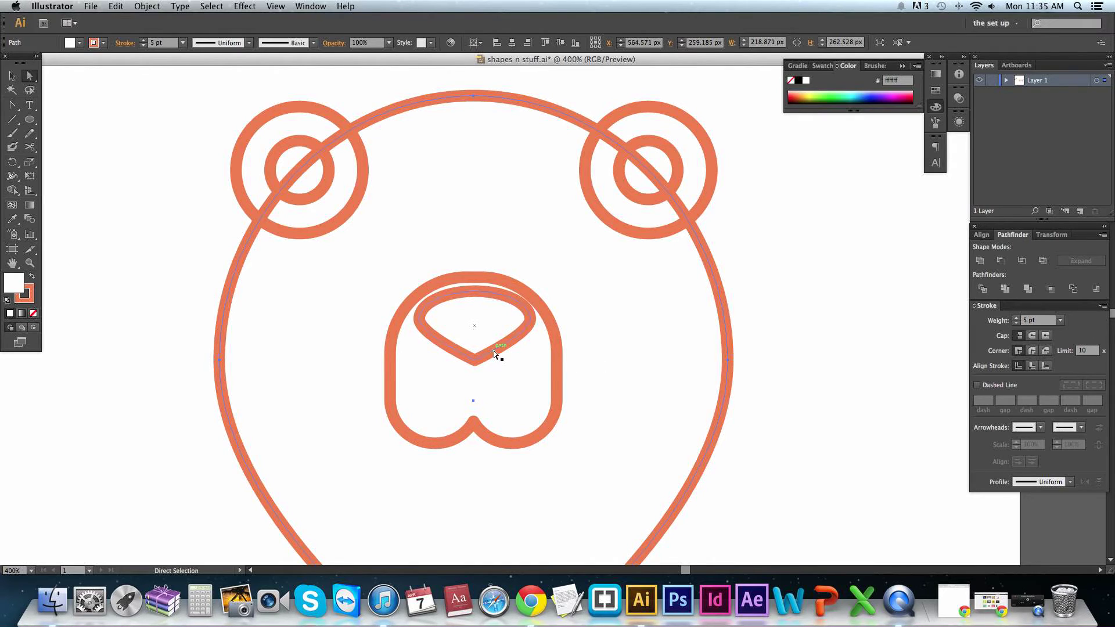
drag(453, 339, 518, 383)
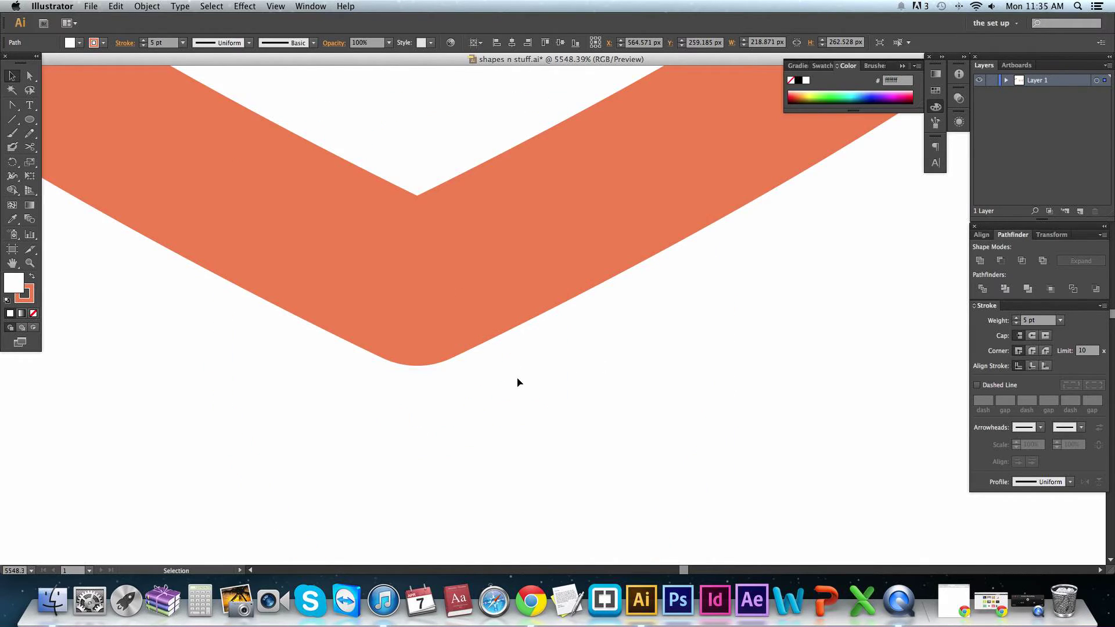
click(459, 263)
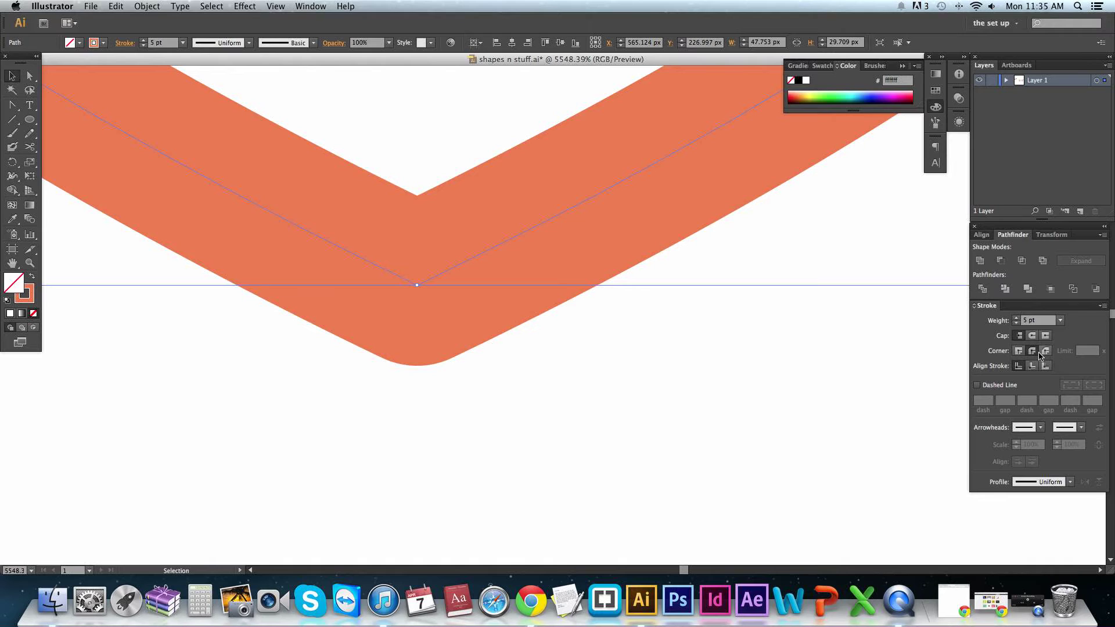
click(1018, 351)
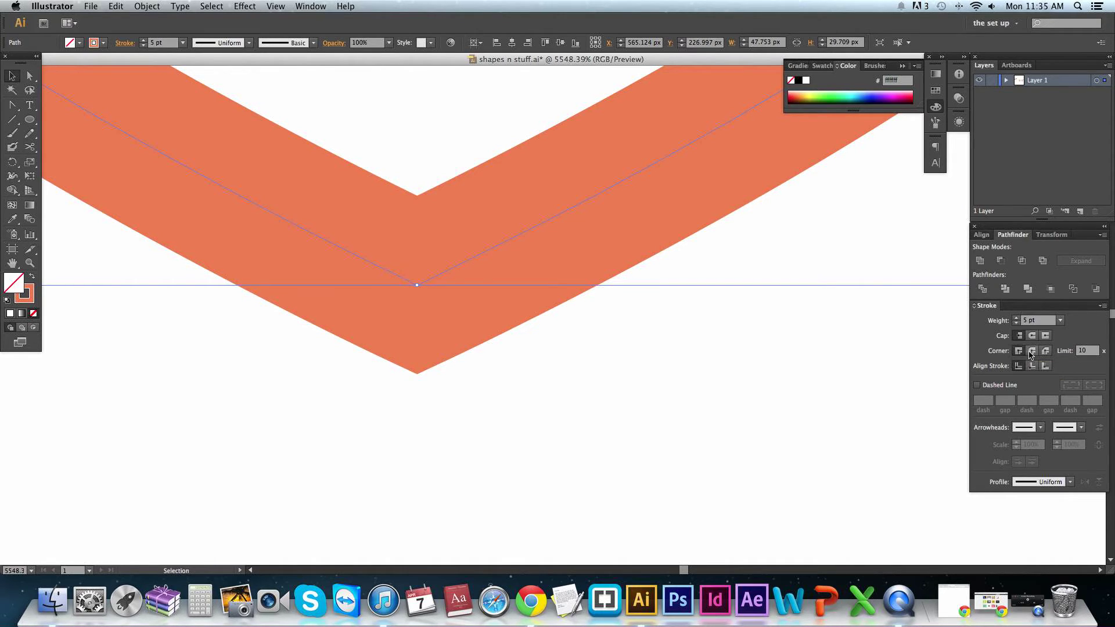
click(1031, 352)
click(1018, 350)
click(1031, 351)
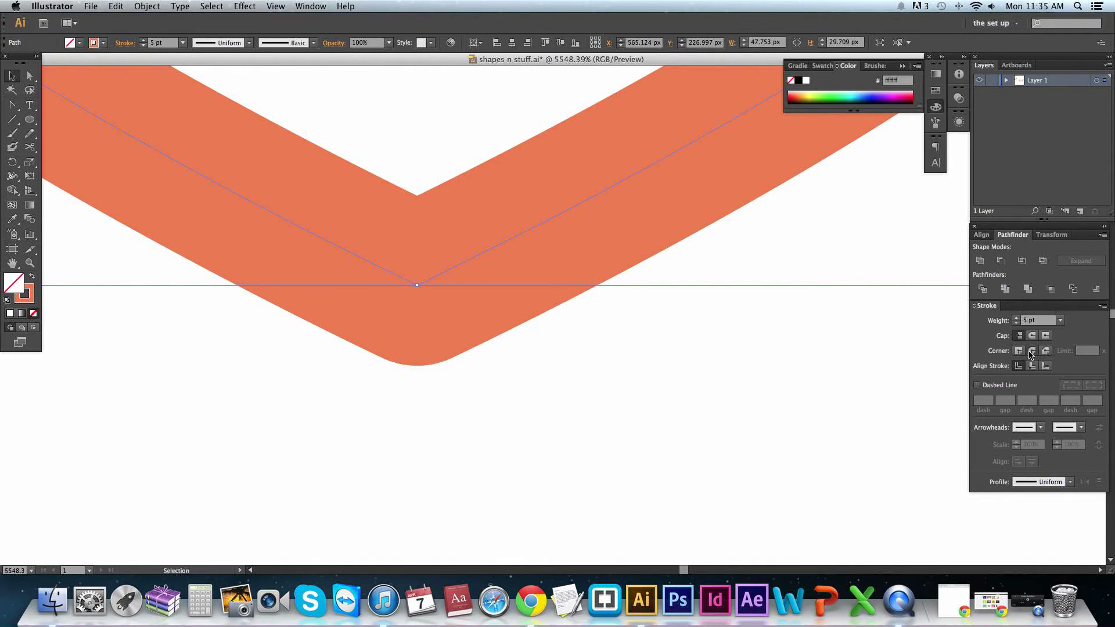
- Convert the nose's bottom point into a smooth rounded curve with handles
scroll(578, 308, down, 6)
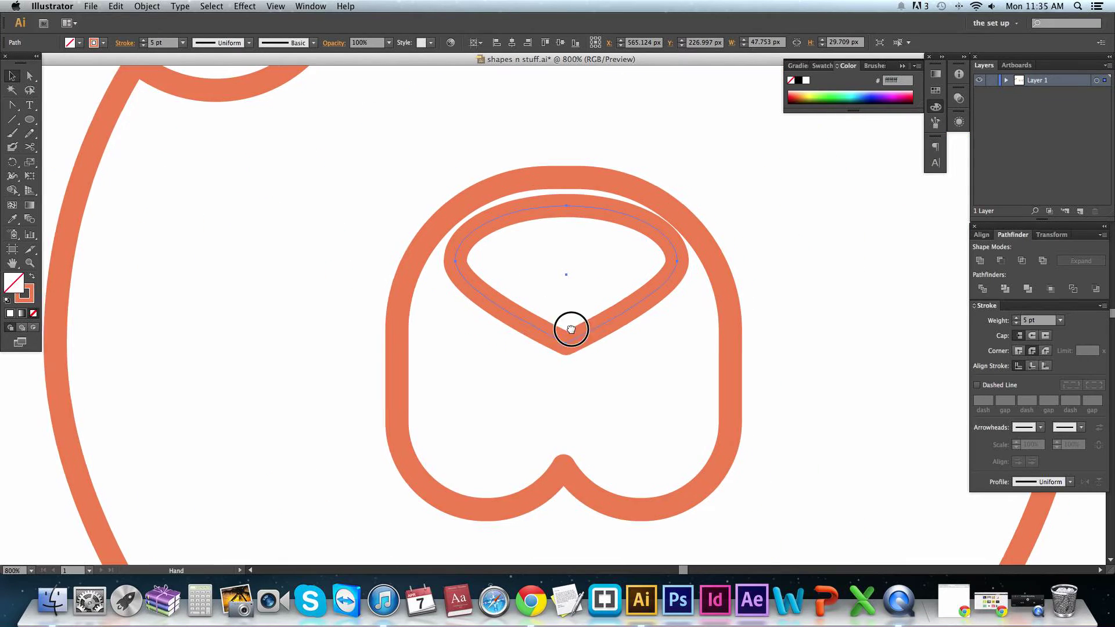
drag(571, 330, 539, 347)
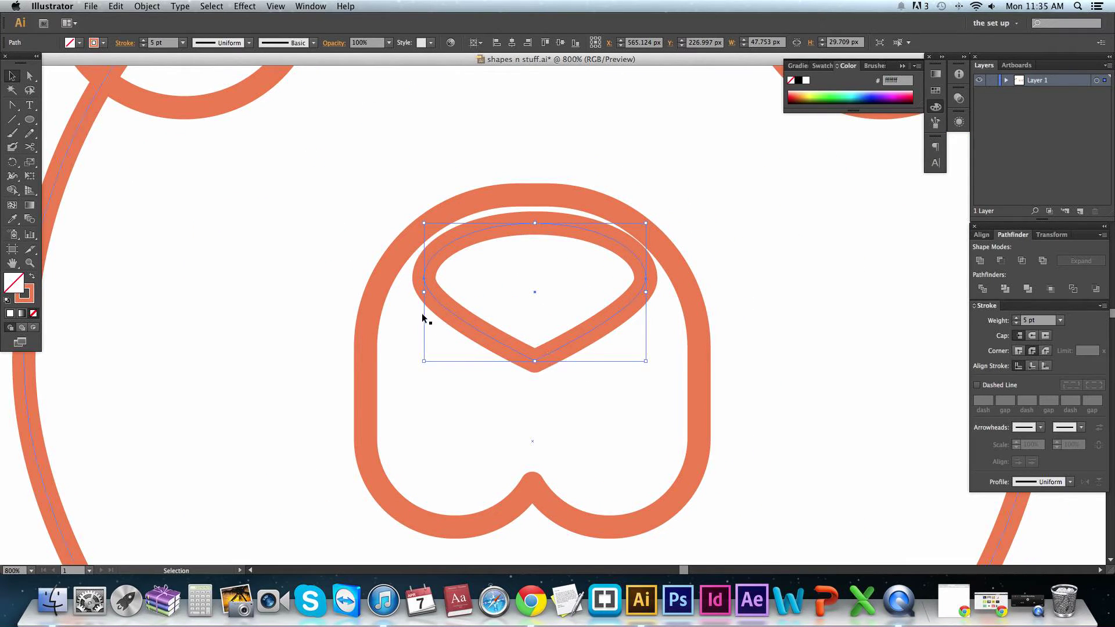
key(shift+c)
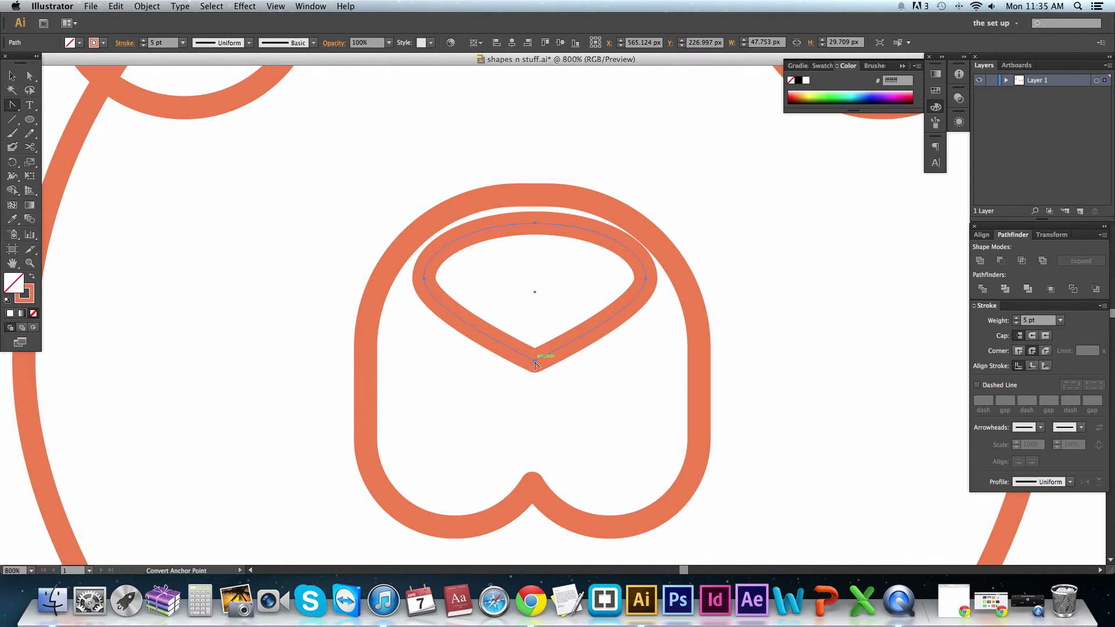
drag(535, 364, 493, 364)
drag(492, 364, 491, 365)
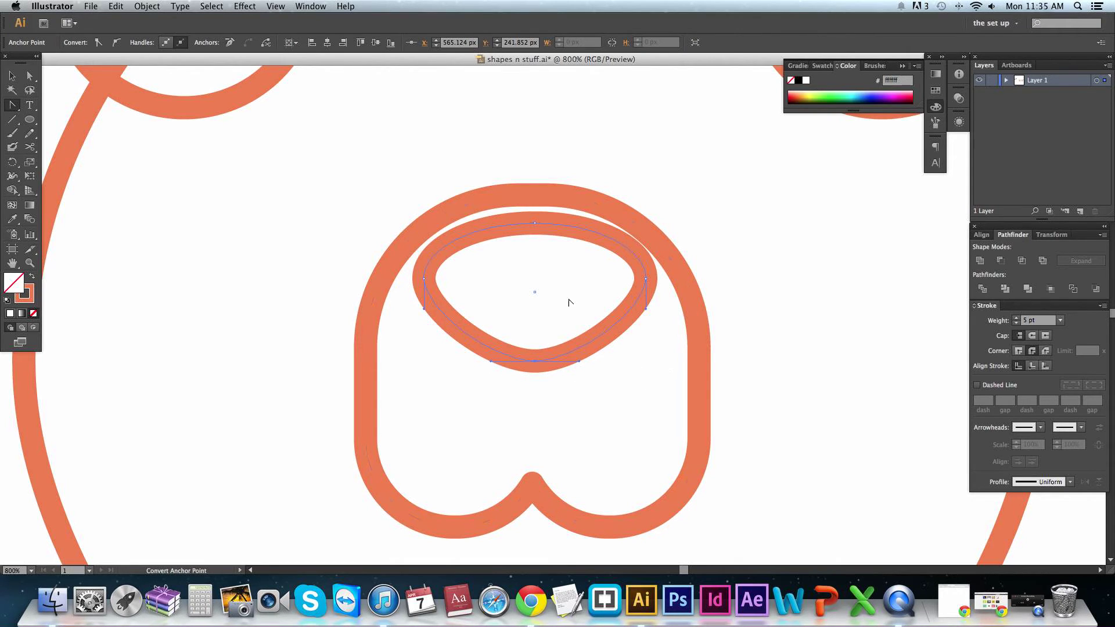
- Move the nose shape straight up to meet the top of the nose outline
click(11, 75)
click(678, 364)
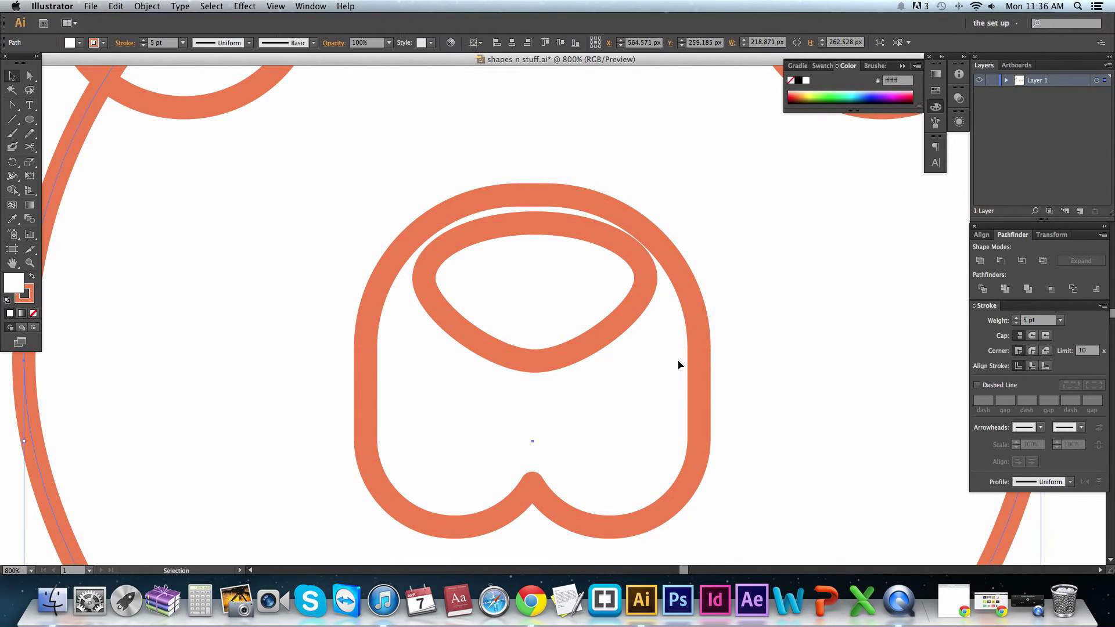
drag(602, 341, 599, 312)
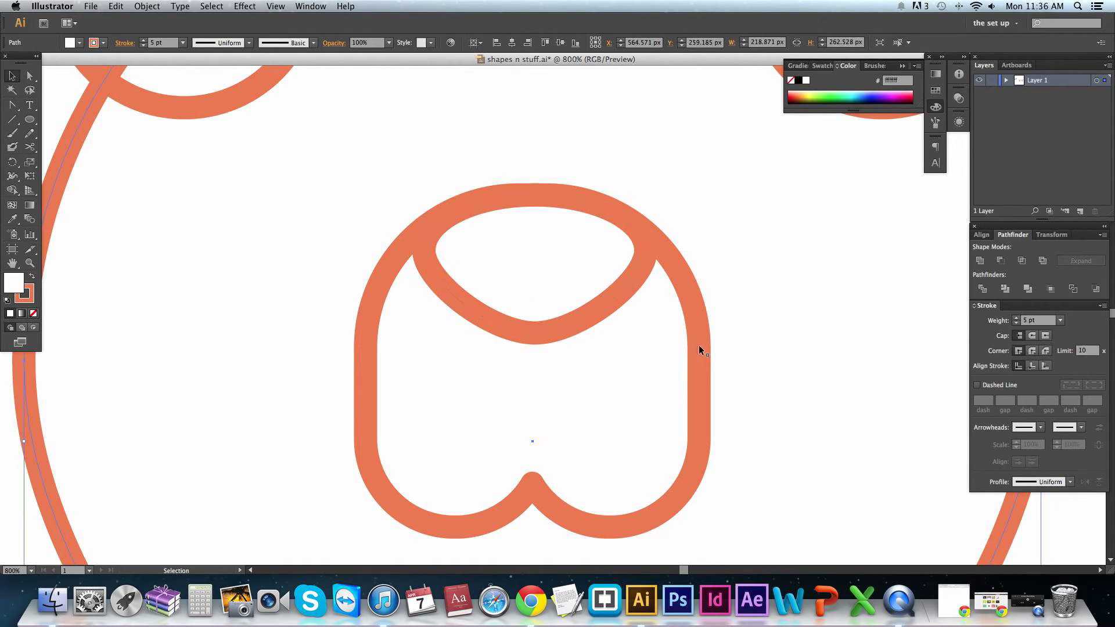
- Check the nose's inner loop and outer path close up and zoomed out, then deselect
alt+super+click(616, 335)
alt+super+click(619, 337)
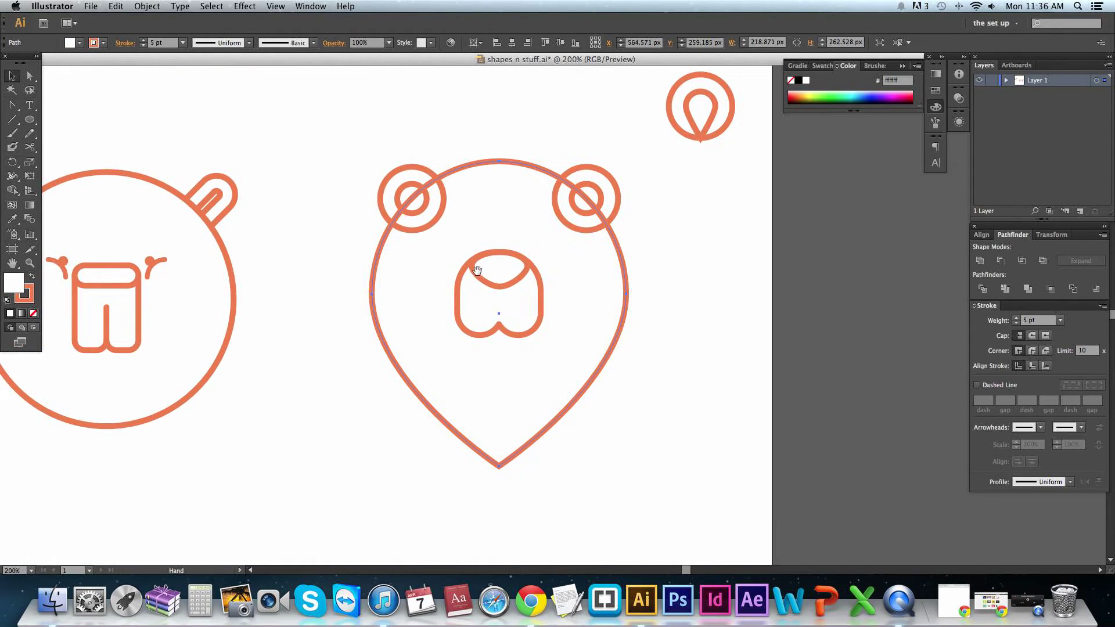
drag(432, 213, 611, 321)
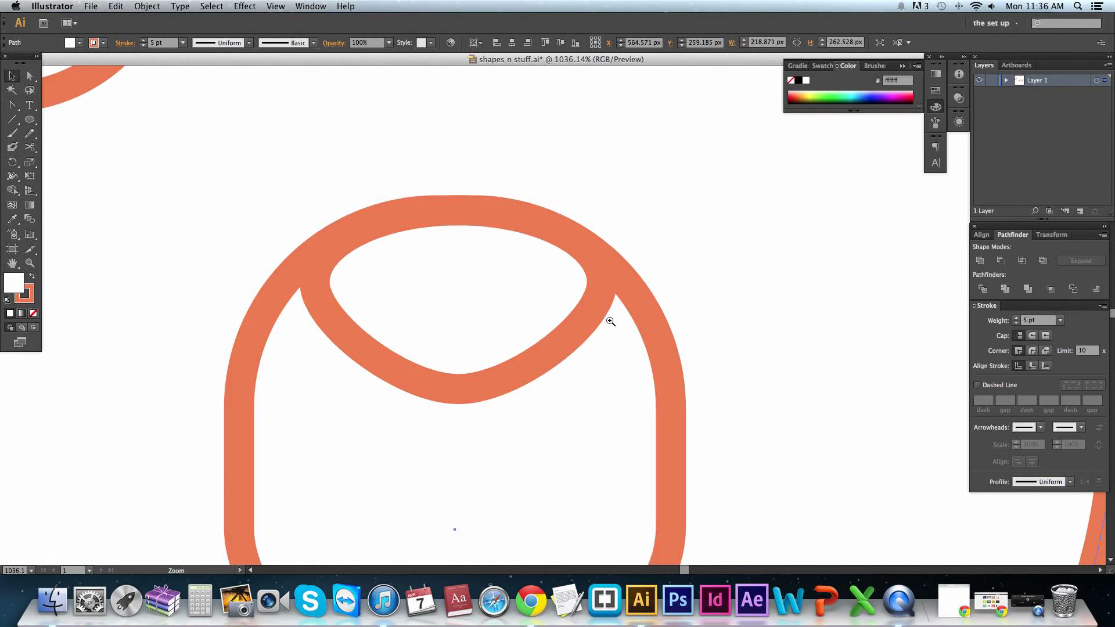
click(313, 293)
click(283, 294)
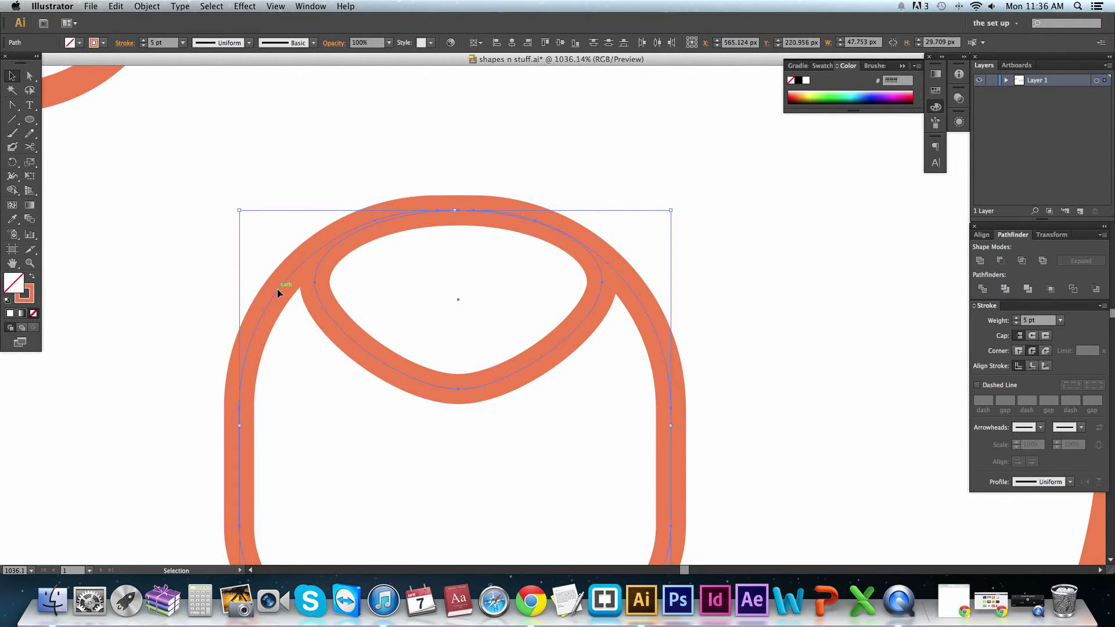
click(617, 205)
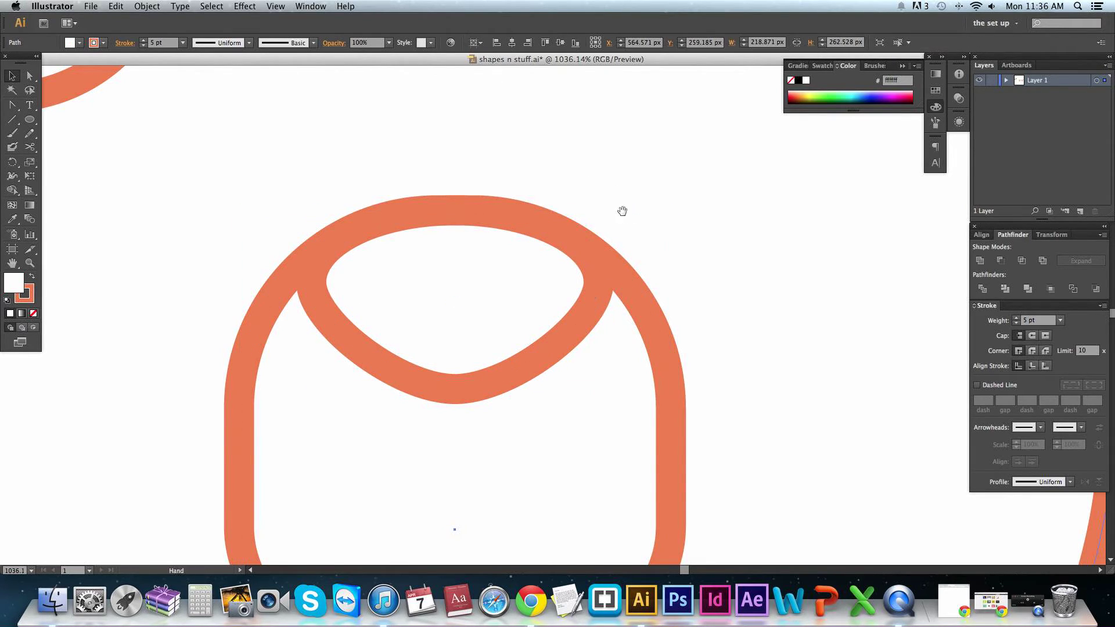
alt+super+click(592, 298)
alt+super+click(593, 299)
click(226, 243)
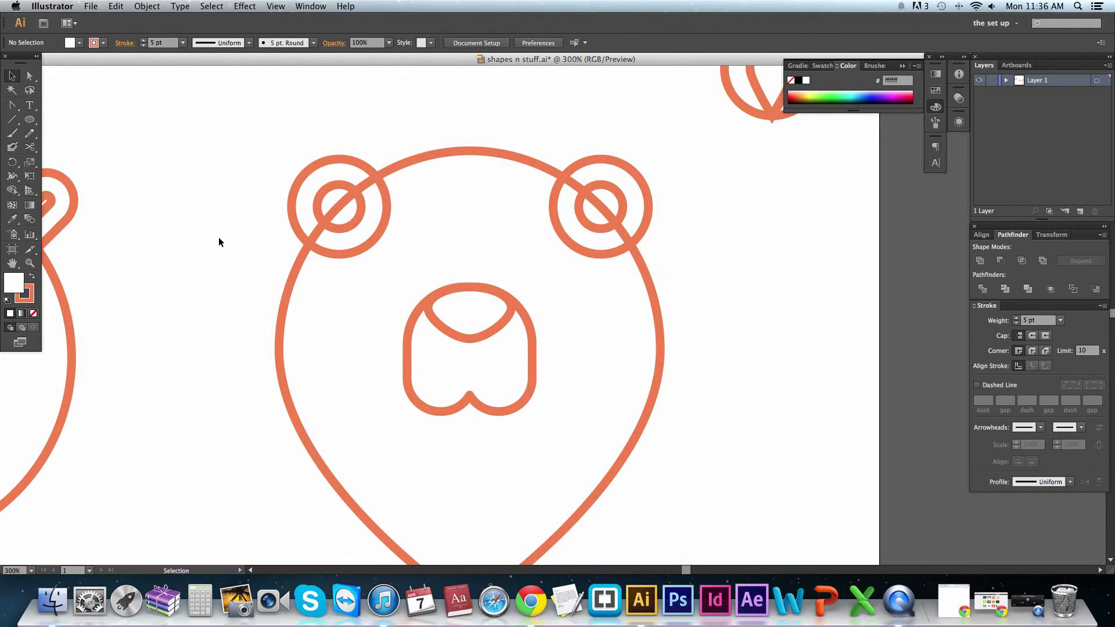
click(11, 119)
- Draw a short vertical line left of the nose with round caps and 7 pt stroke
drag(394, 281, 398, 298)
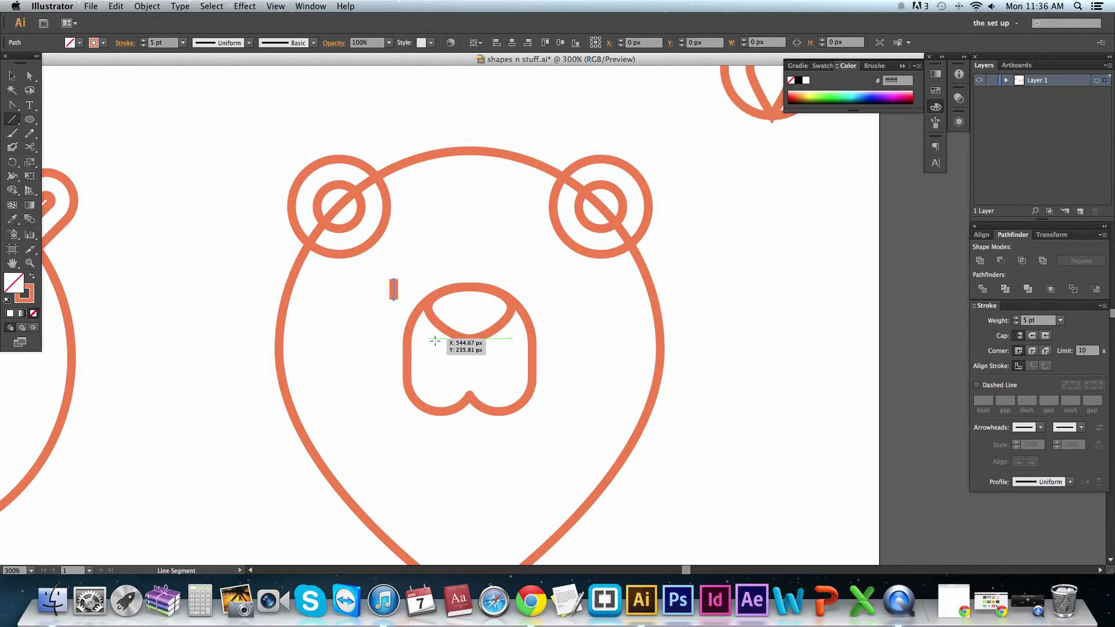
click(1032, 335)
click(1037, 320)
key(Up)
key(Up)
key(Up)
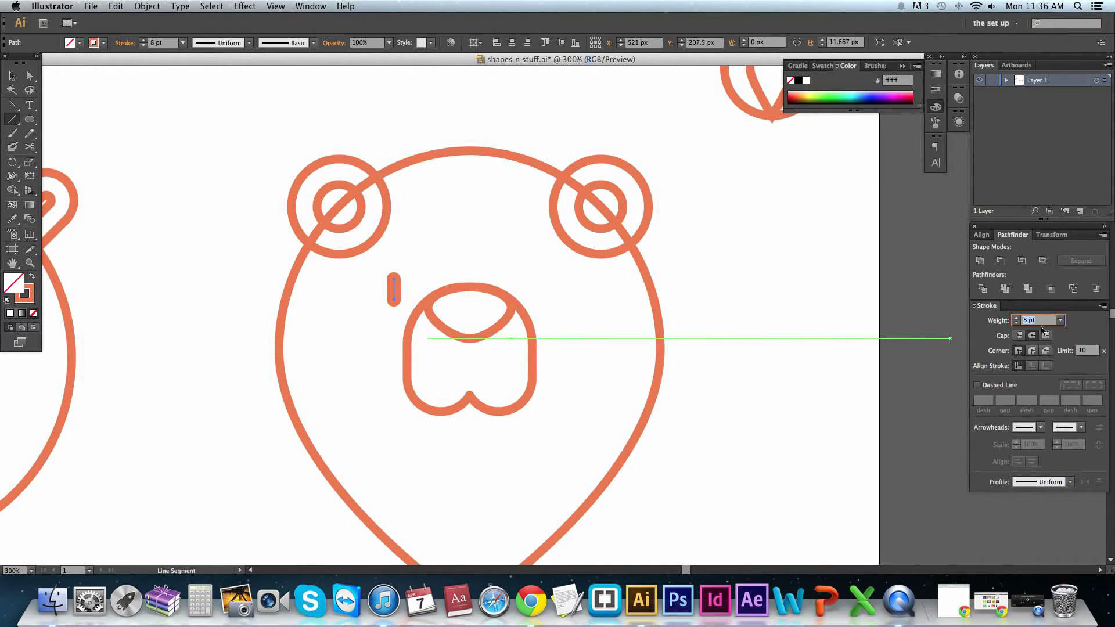
key(Down)
- Draw a small circle left of the nose, cut it at two points, and delete the large arc
click(30, 119)
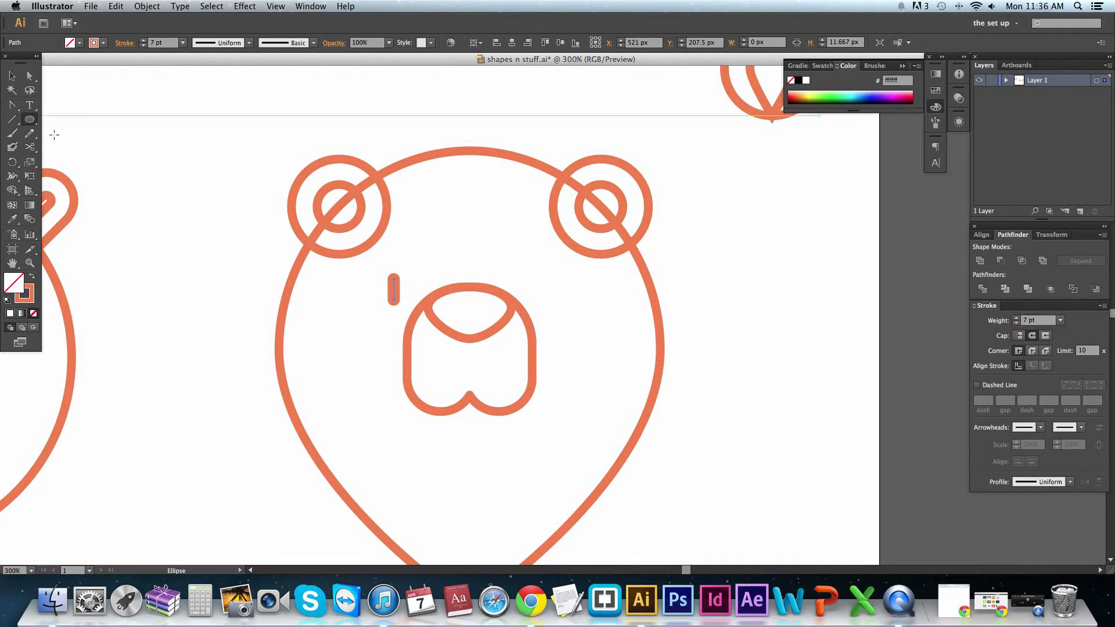
drag(331, 300, 379, 369)
key(c)
click(378, 338)
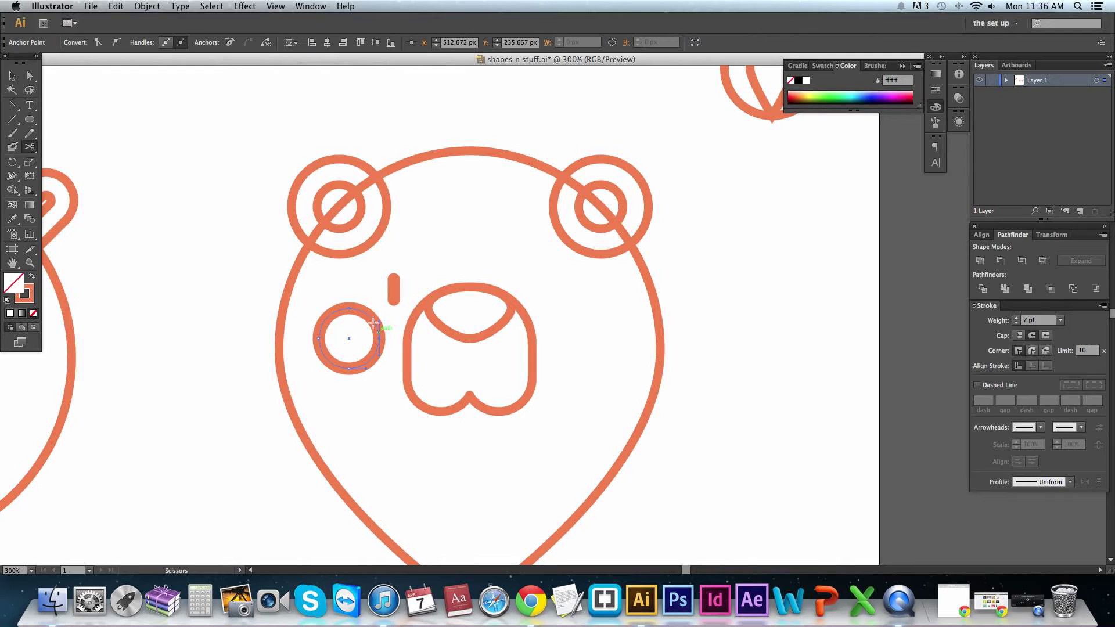
click(348, 308)
key(v)
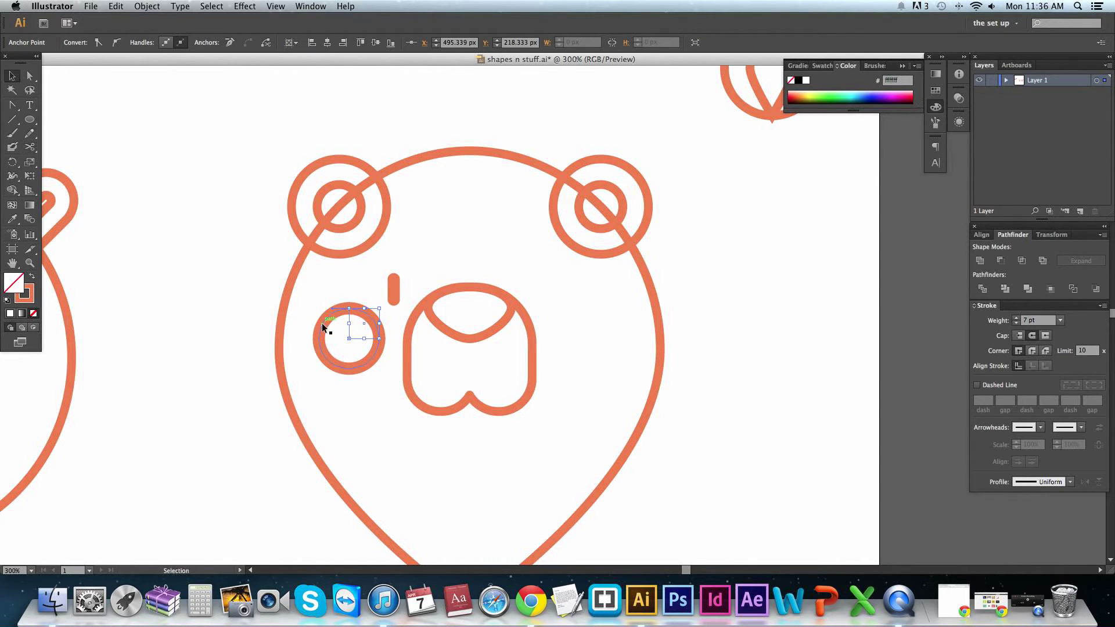
click(322, 323)
key(Delete)
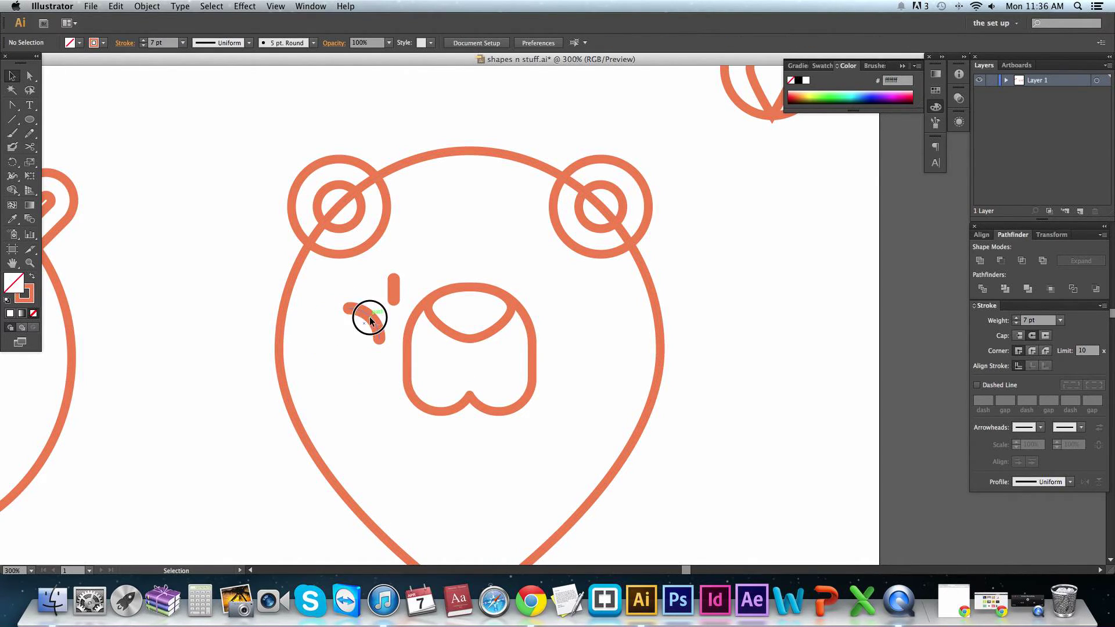
- Give the remaining arc a 5 pt stroke and rotate it into an eyebrow curve
click(370, 321)
double_click(1037, 320)
text(5)
key(Return)
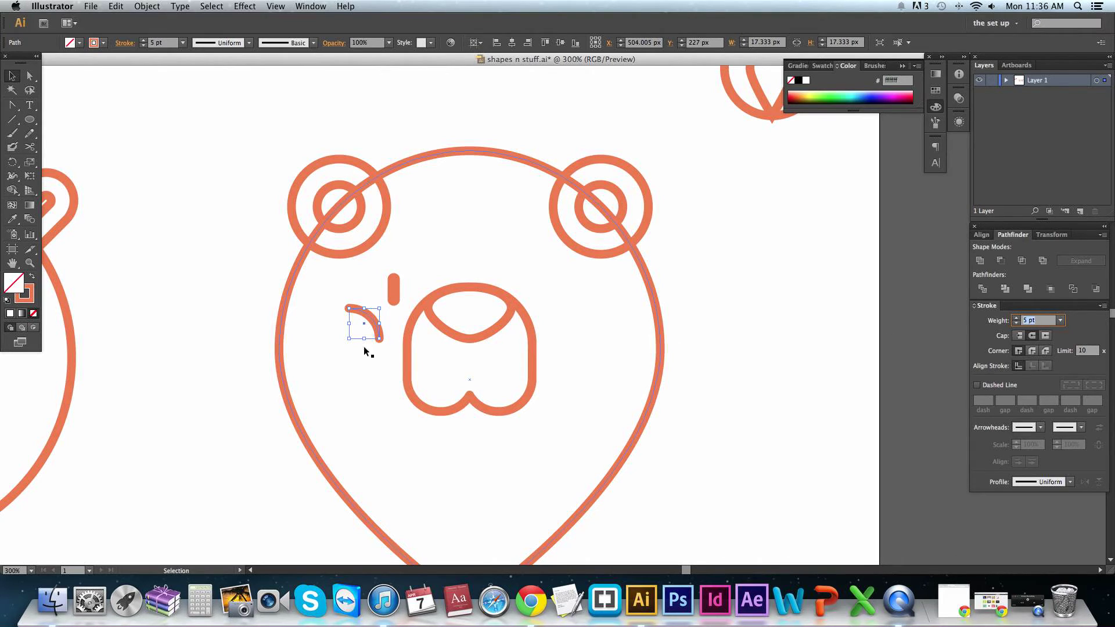
mouse_move(383, 343)
mouse_down()
mouse_move(391, 302)
mouse_move(400, 308)
mouse_up()
click(380, 324)
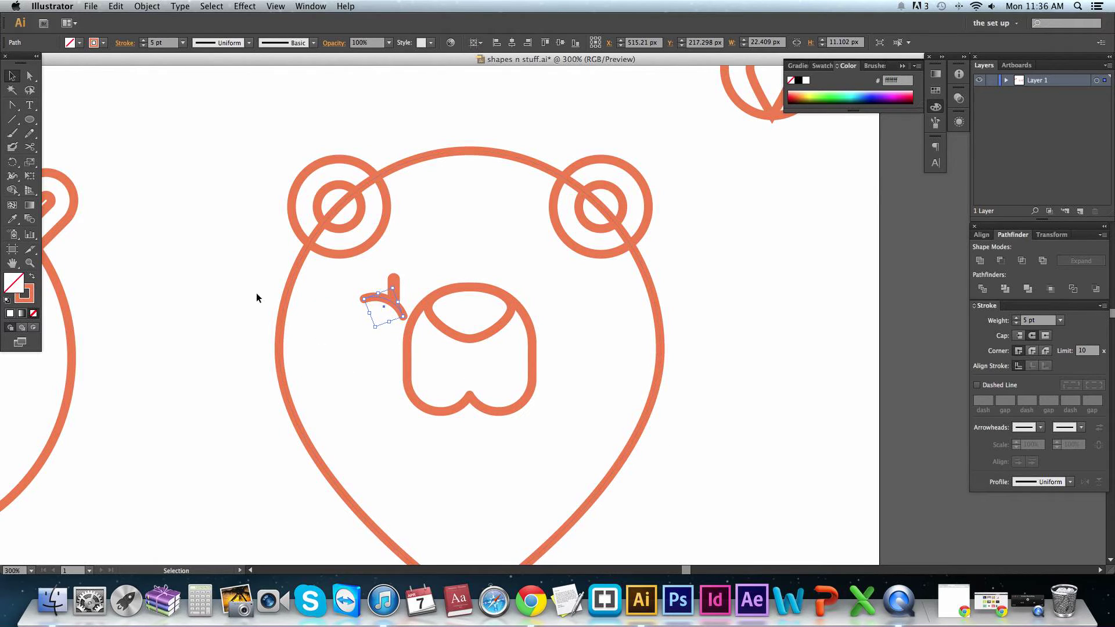
click(242, 286)
- Rotate the eyebrow arc slightly and select it together with the vertical stroke
drag(351, 256, 567, 374)
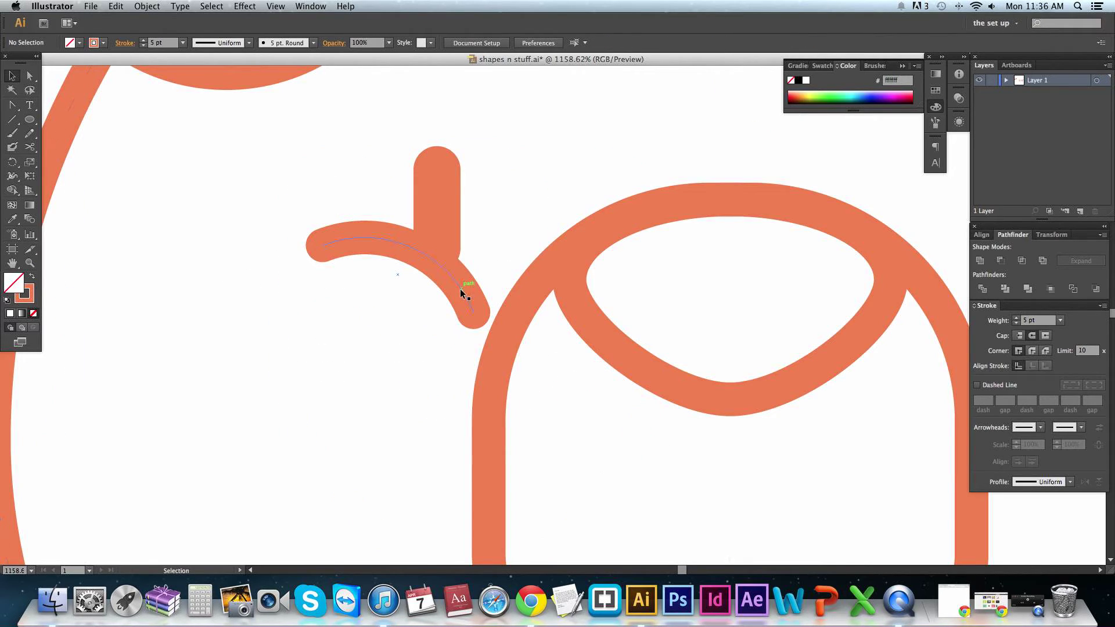
click(461, 289)
drag(478, 314, 473, 326)
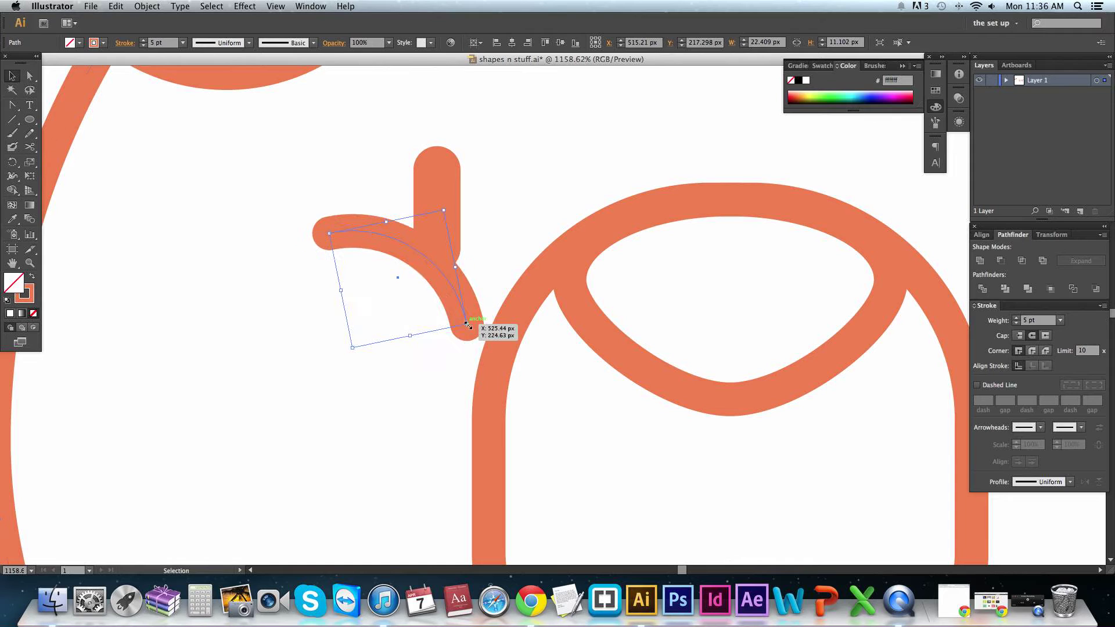
shift+click(438, 192)
key(super+minus)
key(super+minus)
key(super+minus)
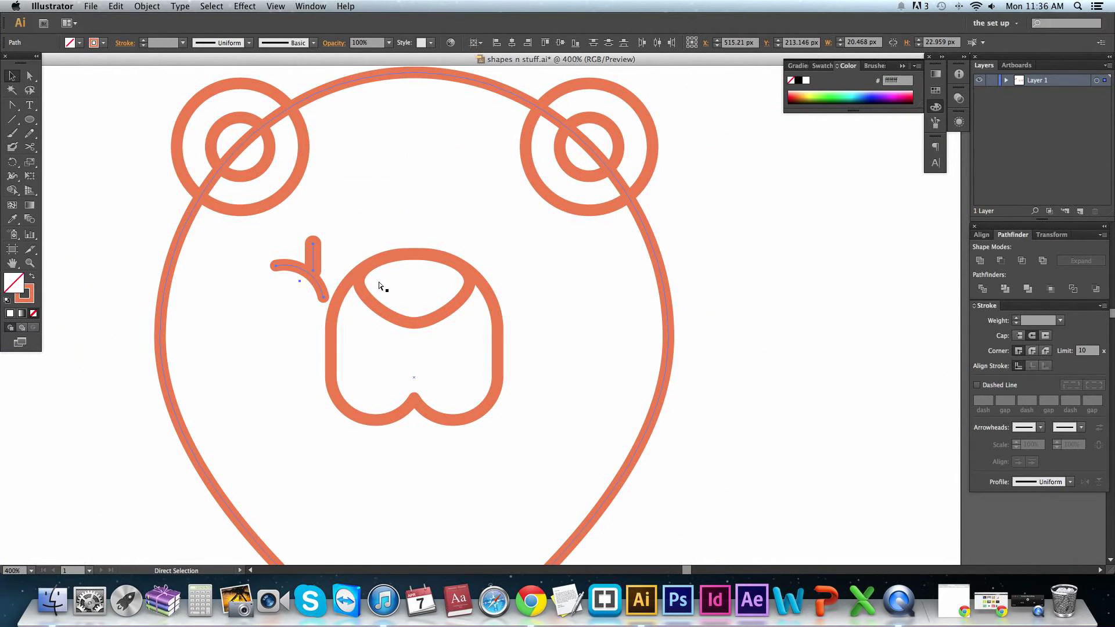
- Group the eyebrow, make a vertically reflected copy, and shift it to the nose's right side
key(super+g)
click(147, 6)
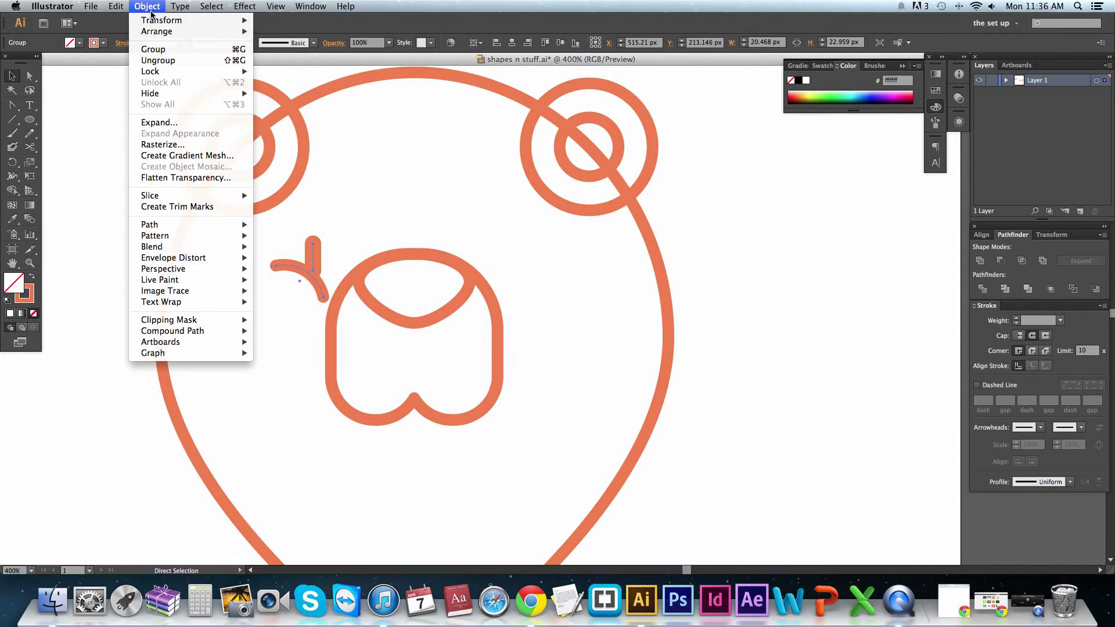
mouse_move(161, 20)
click(288, 63)
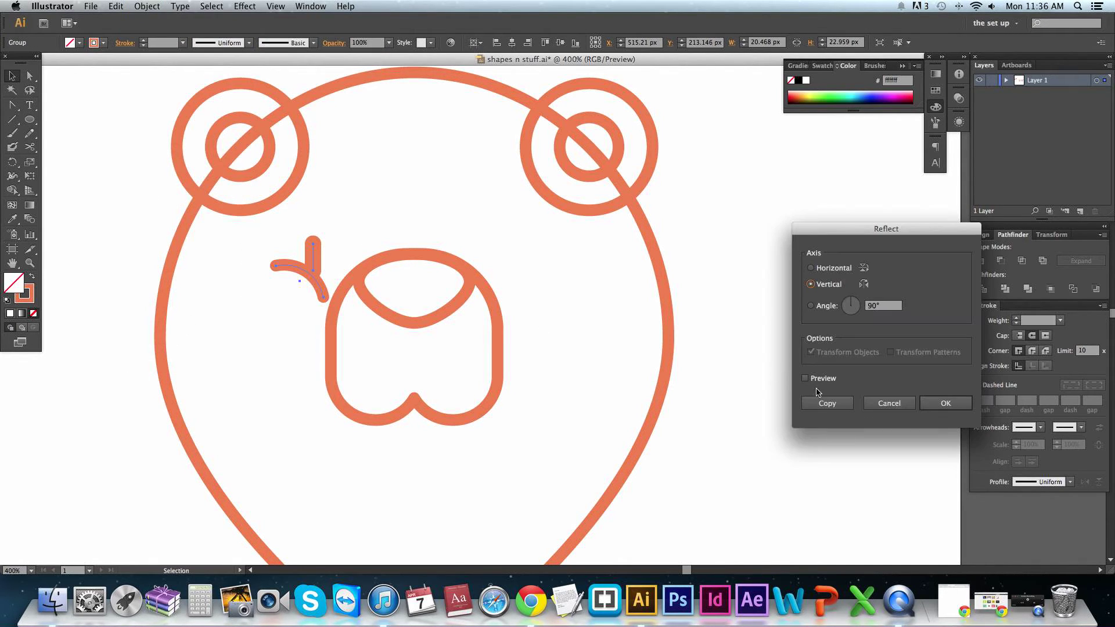
click(816, 400)
drag(306, 276, 528, 268)
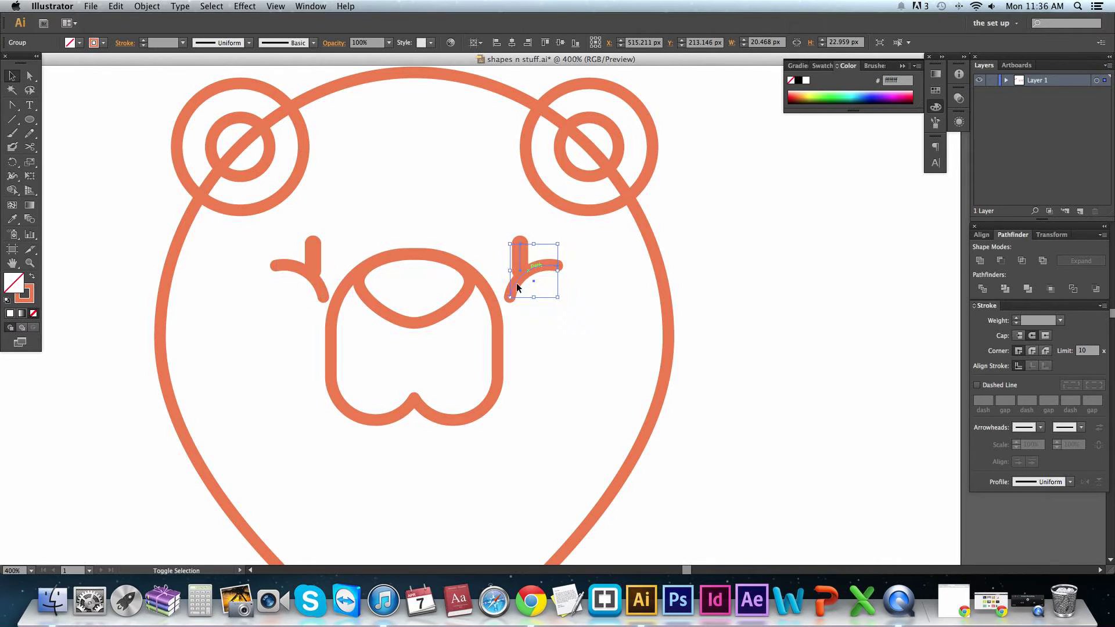
shift+click(315, 258)
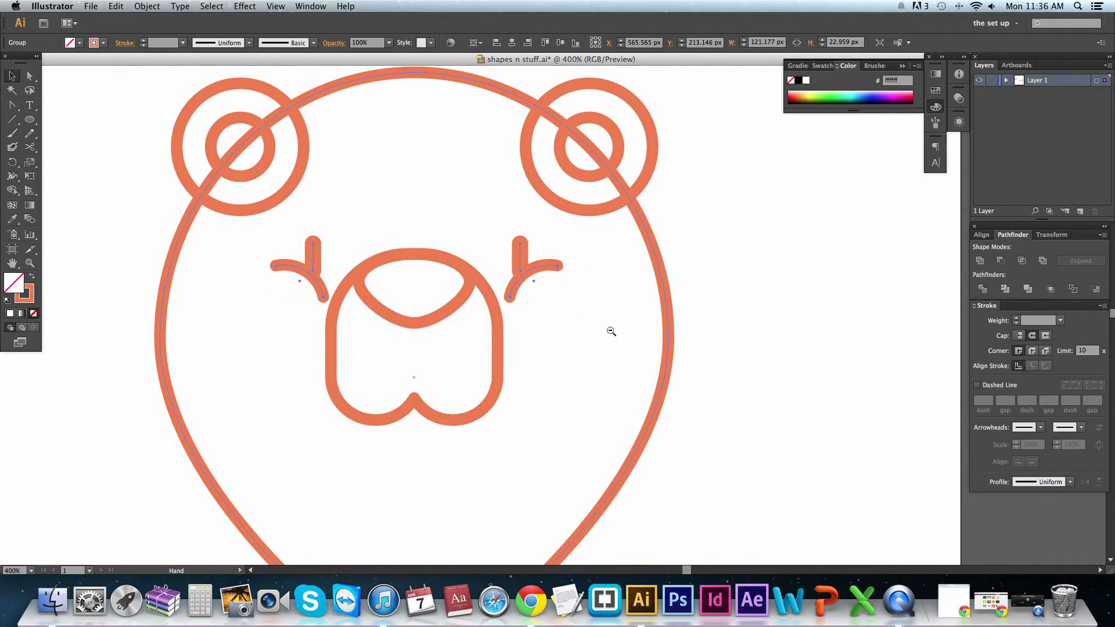
key(super+minus)
key(super+minus)
drag(287, 137, 546, 329)
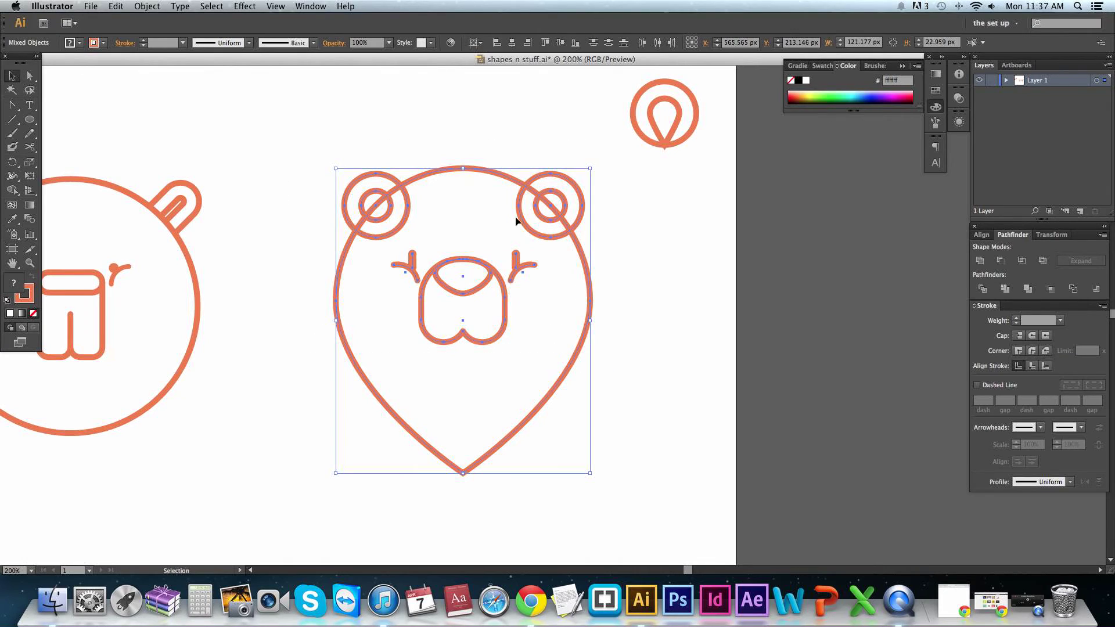
click(511, 42)
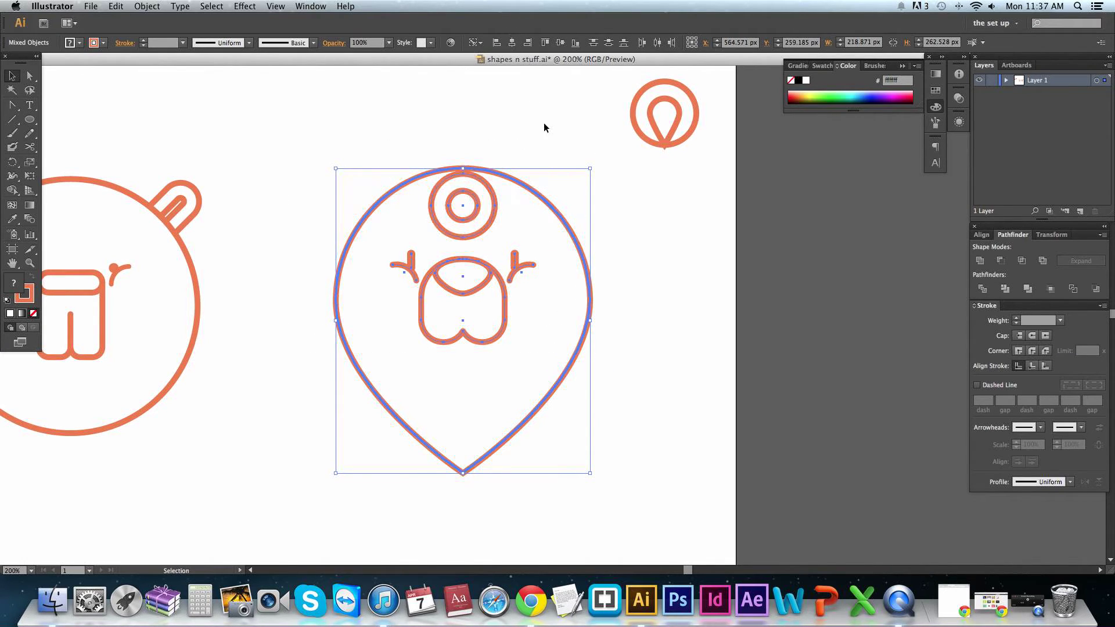
click(636, 253)
key(super+z)
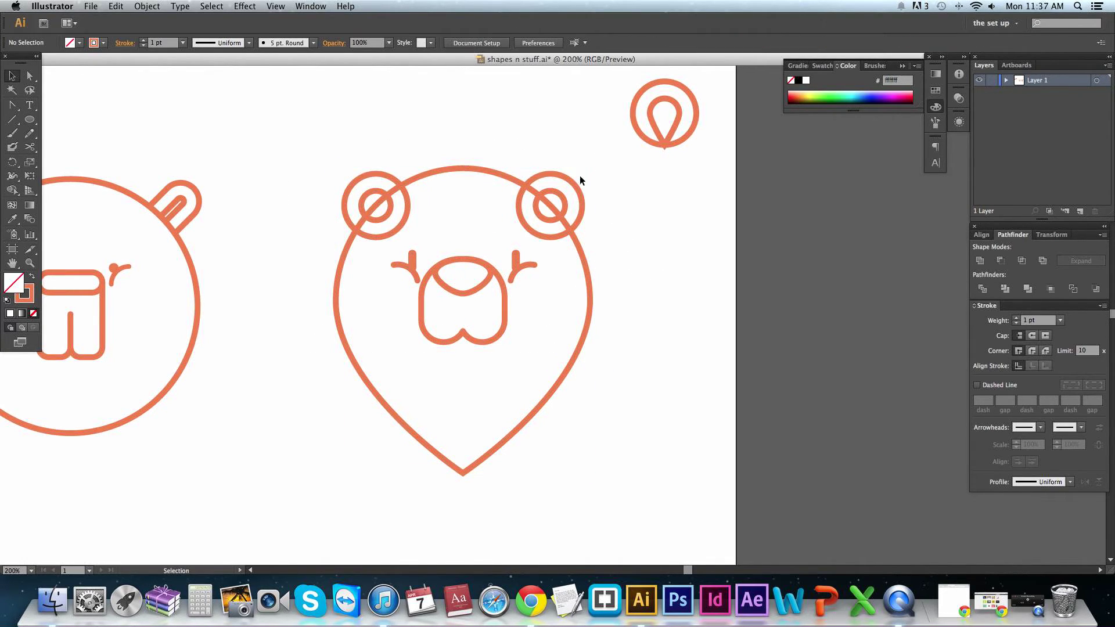
click(572, 187)
shift+click(398, 182)
click(416, 160)
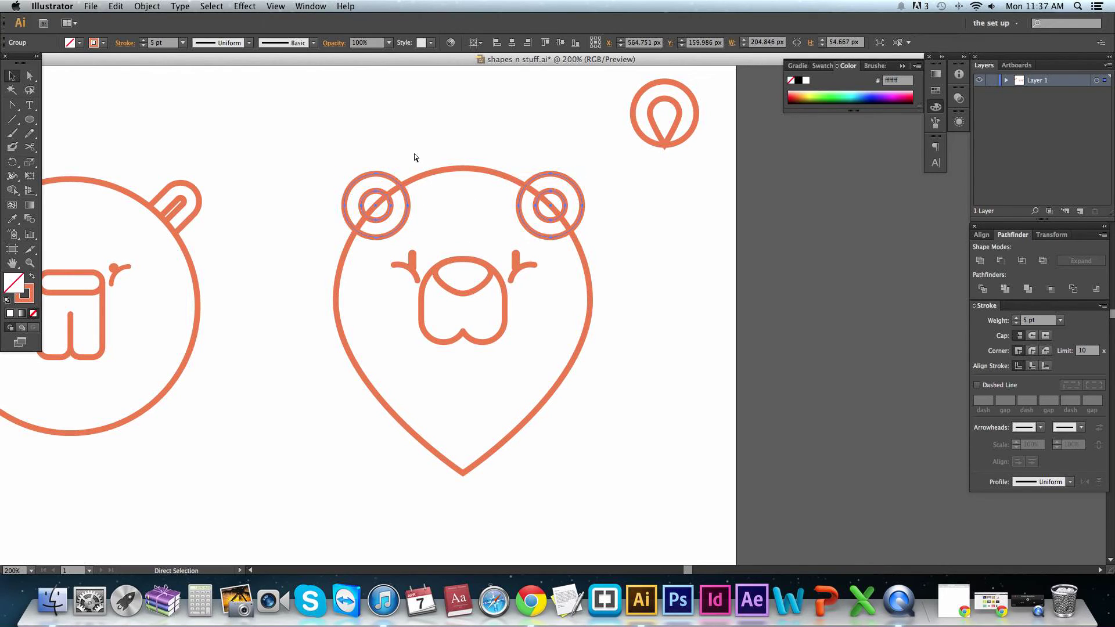
drag(322, 148, 602, 335)
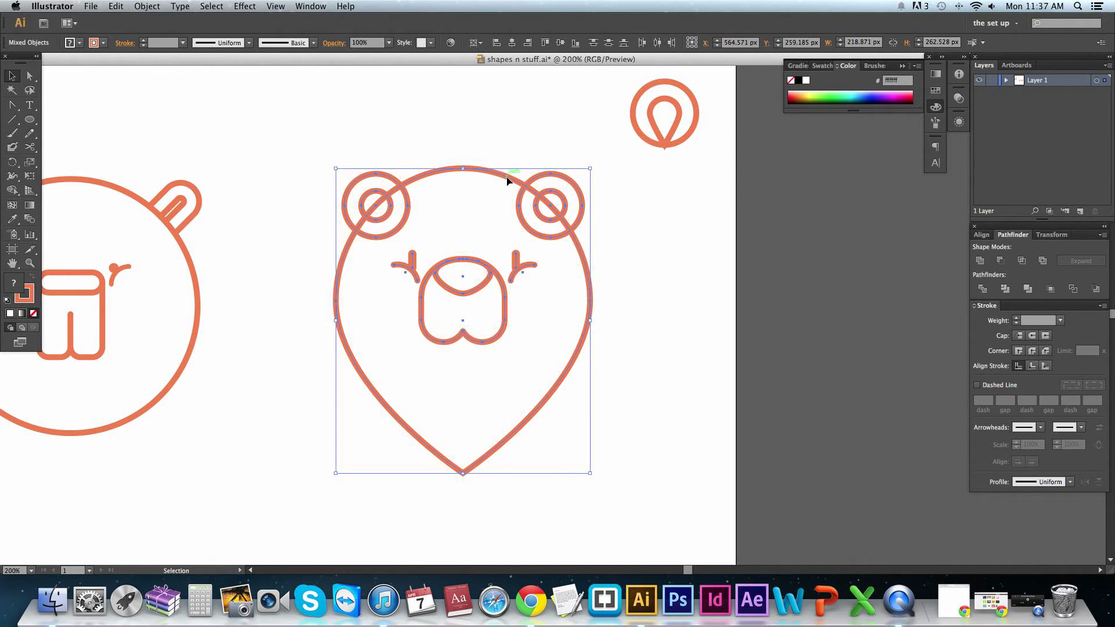
click(653, 252)
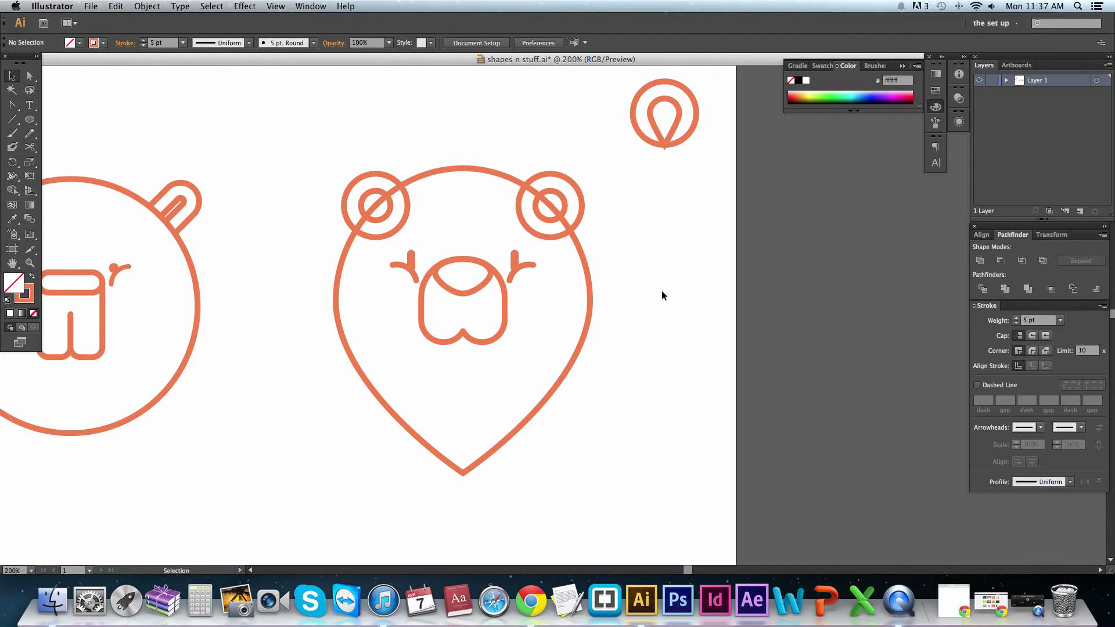
click(577, 218)
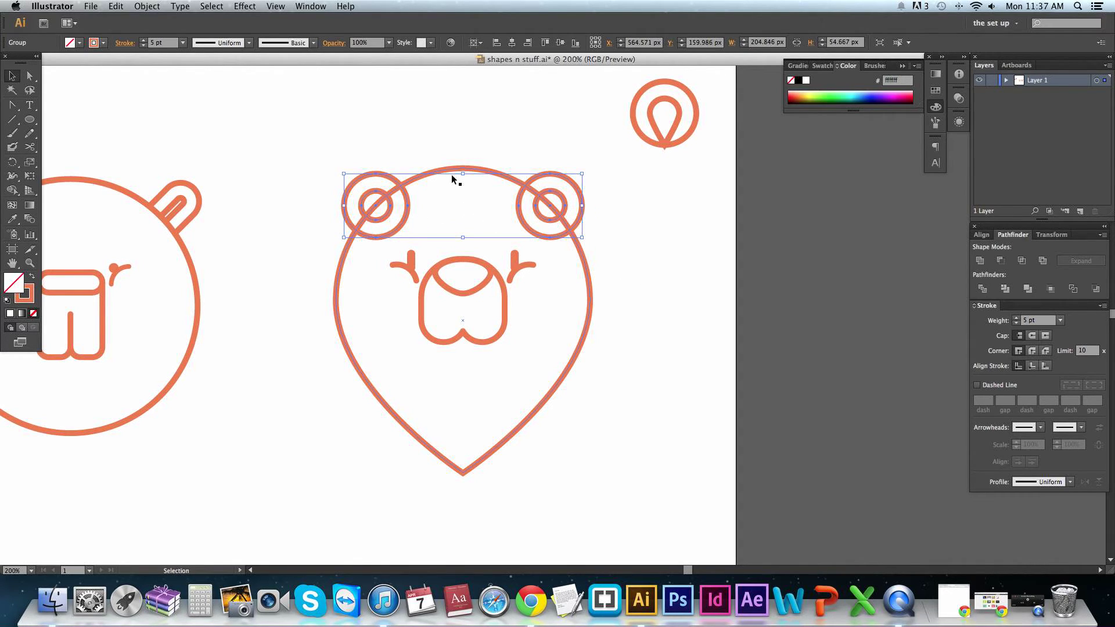
click(406, 164)
click(393, 181)
click(639, 236)
key(z)
drag(652, 311, 680, 311)
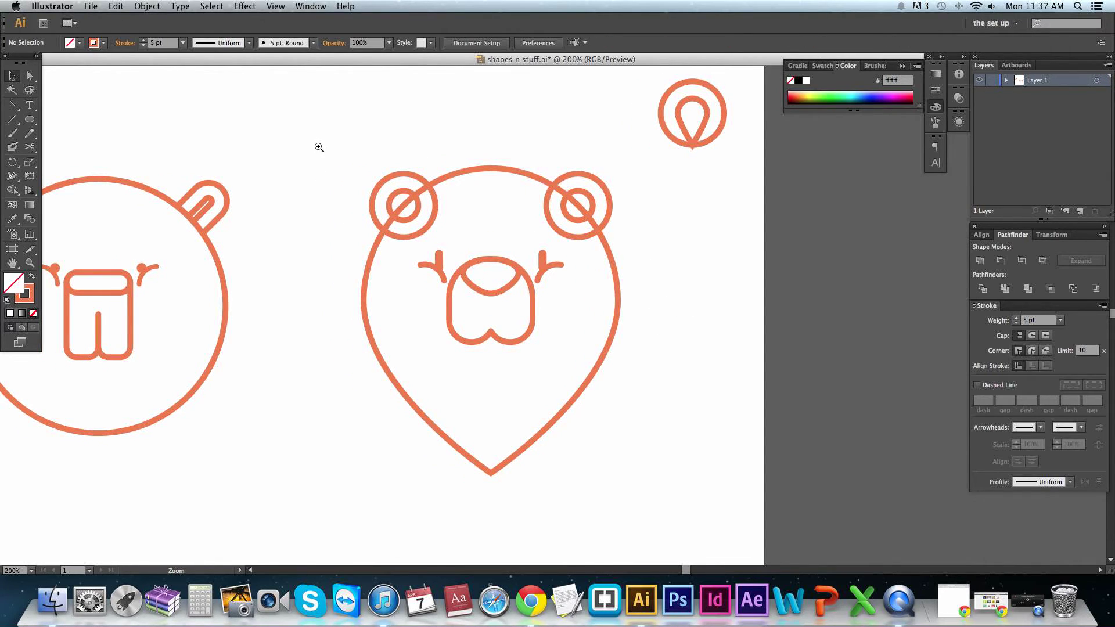
drag(318, 147, 674, 395)
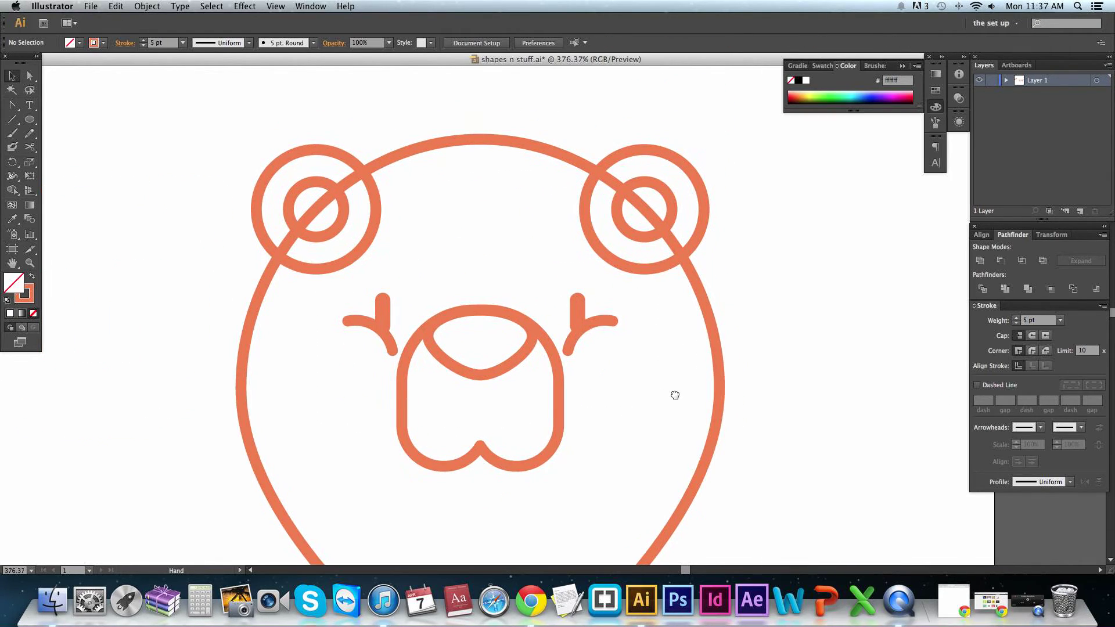
click(692, 250)
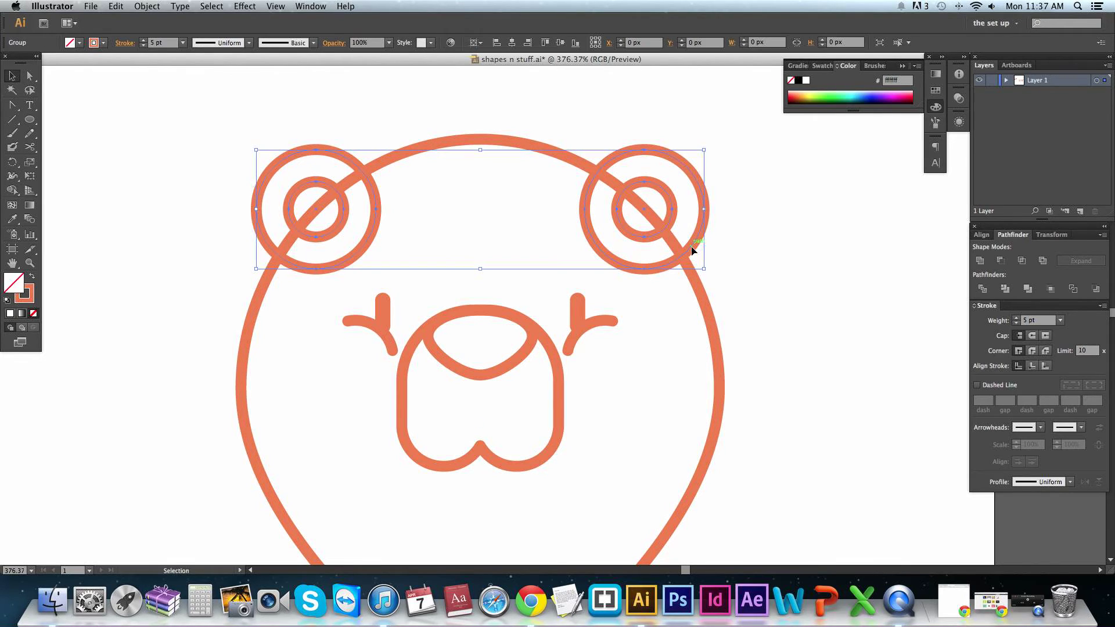
click(775, 233)
key(super+minus)
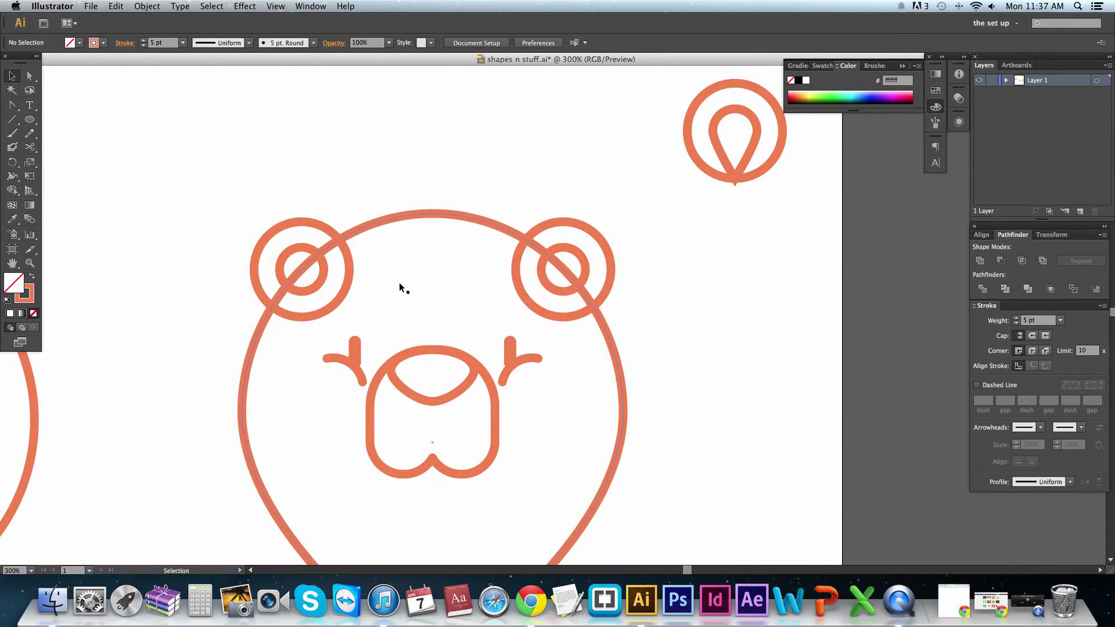
scroll(399, 283, down, 3)
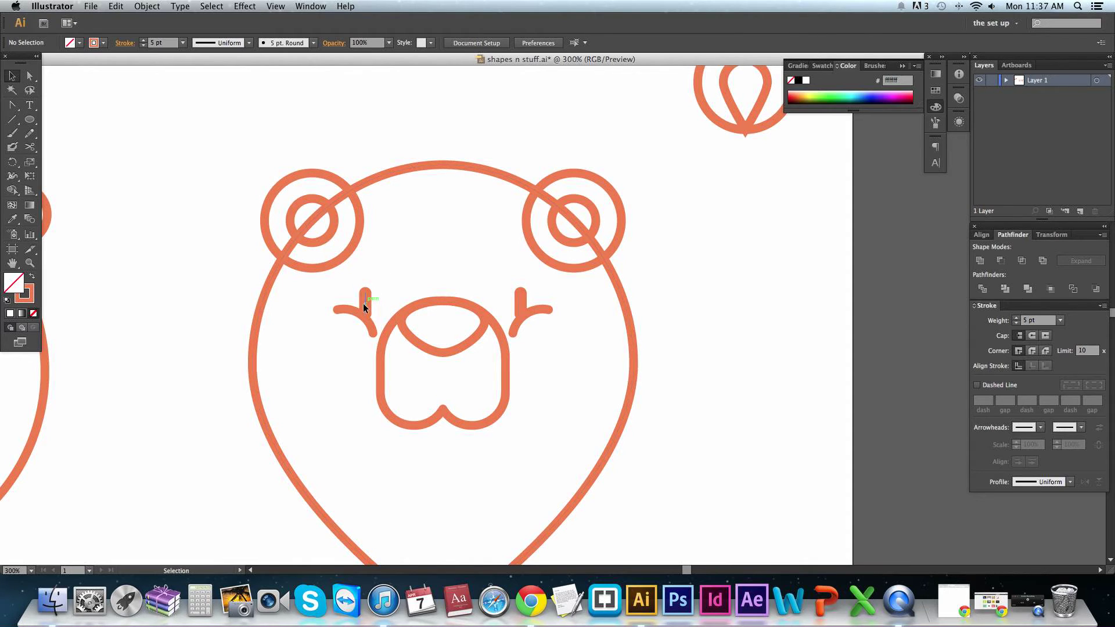
click(364, 303)
drag(283, 165, 304, 175)
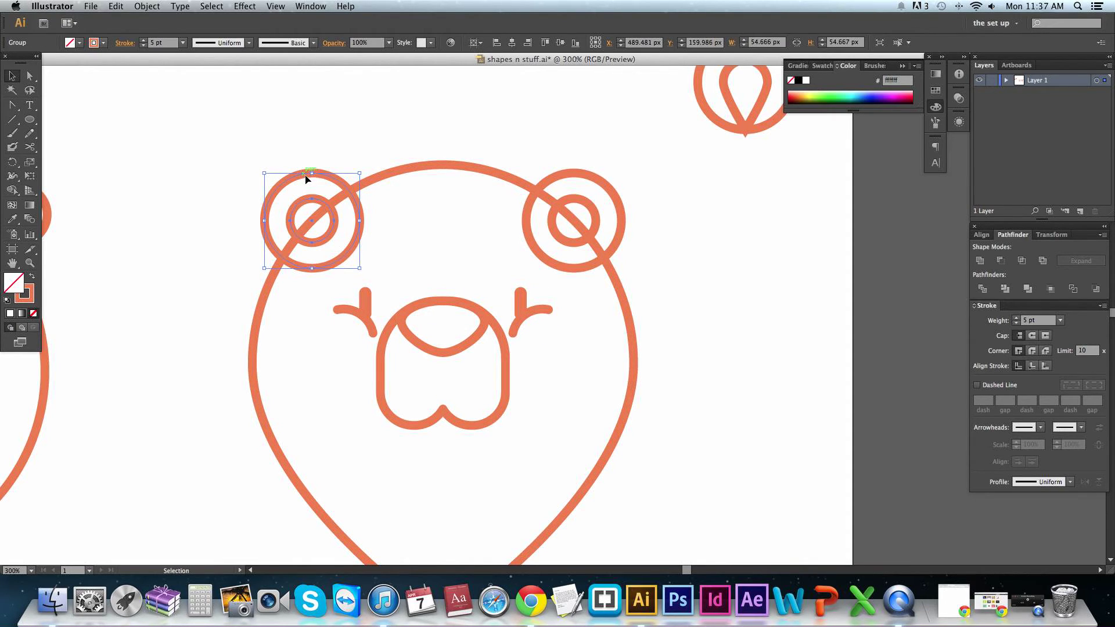
shift+click(608, 179)
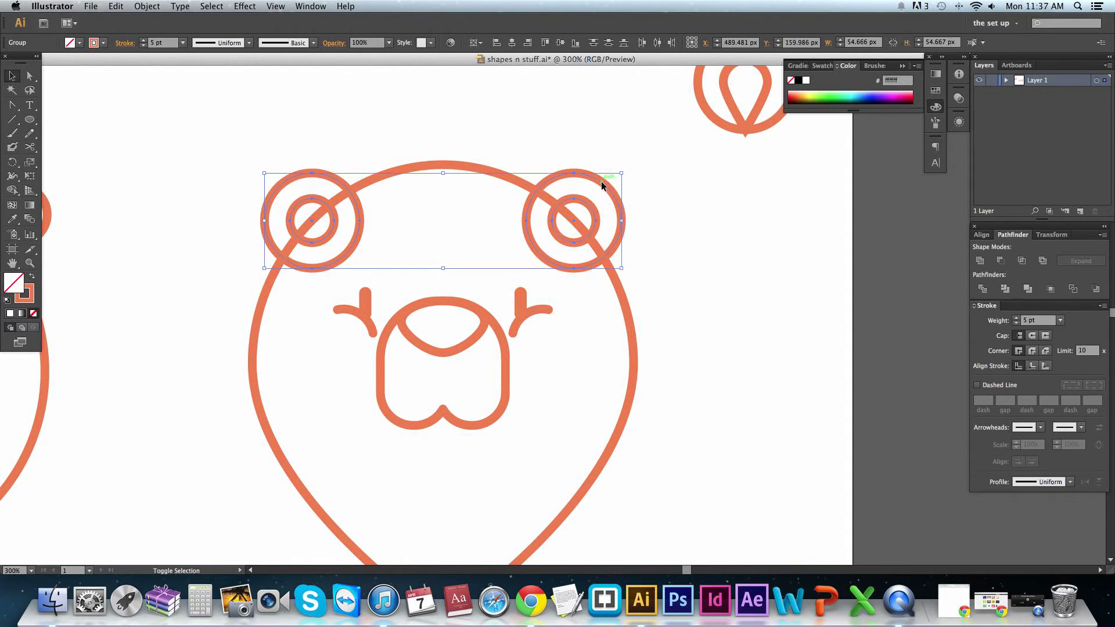
alt+super+click(597, 346)
alt+super+click(545, 309)
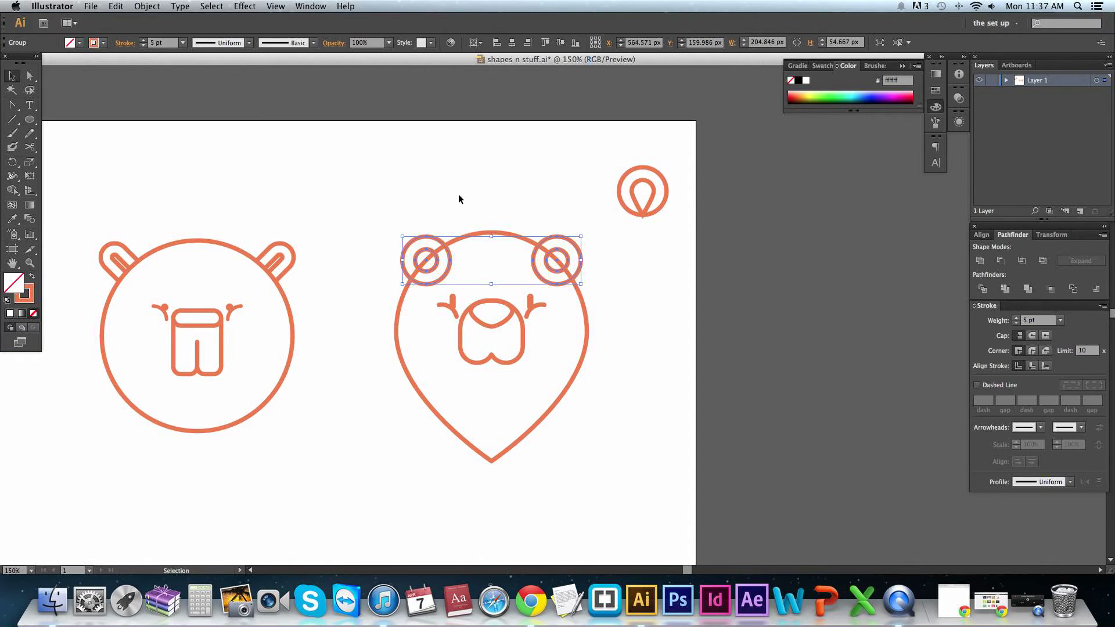
drag(378, 204, 589, 357)
click(521, 240)
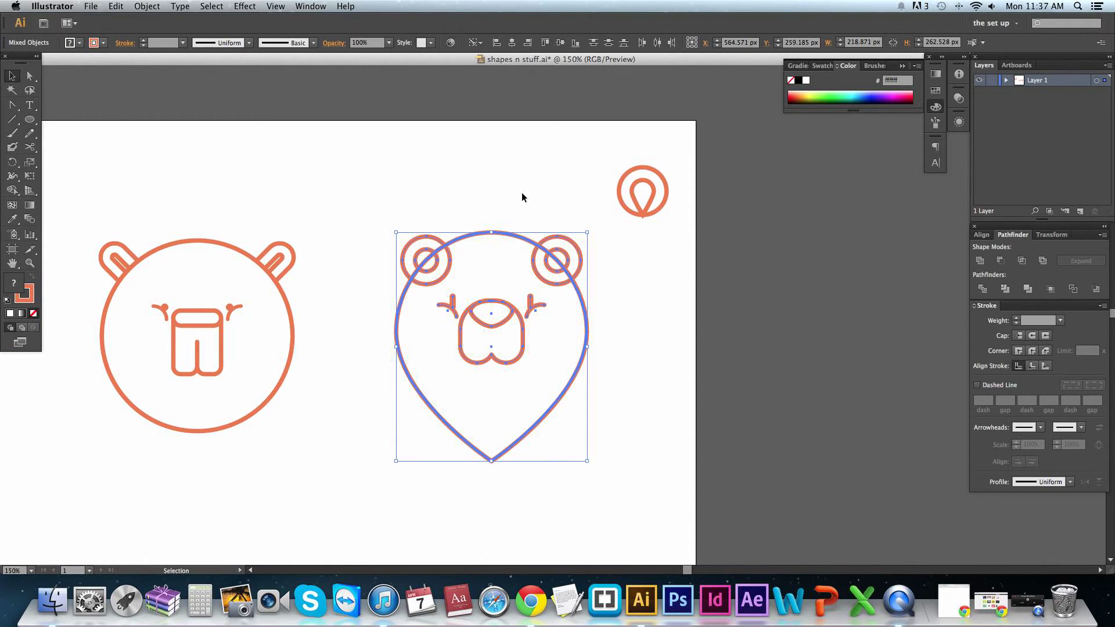
click(513, 42)
click(648, 324)
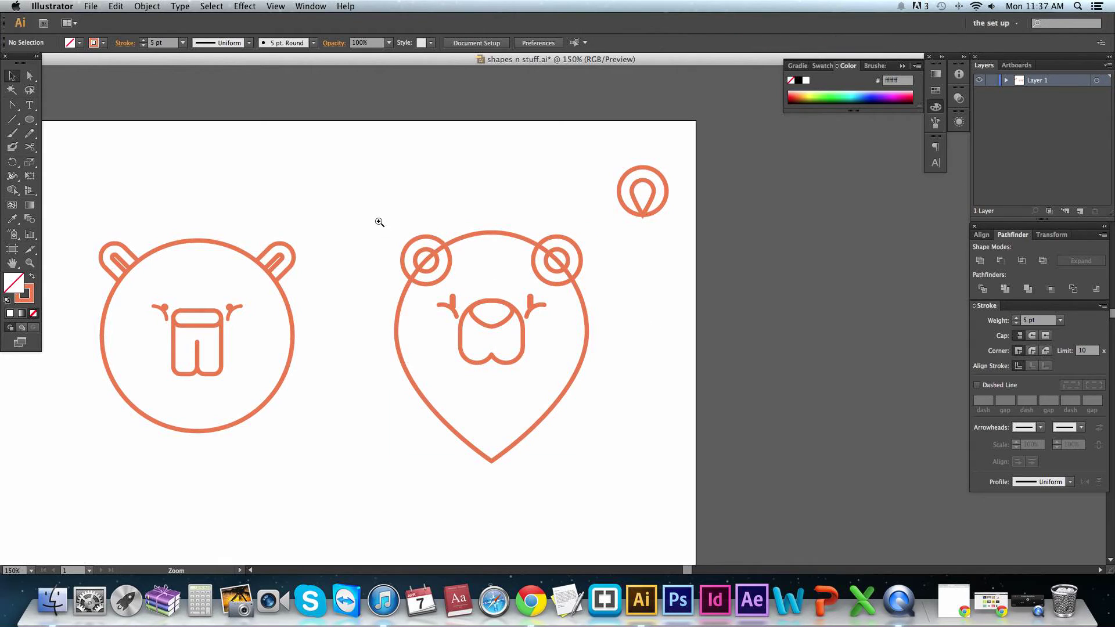
drag(377, 219, 656, 383)
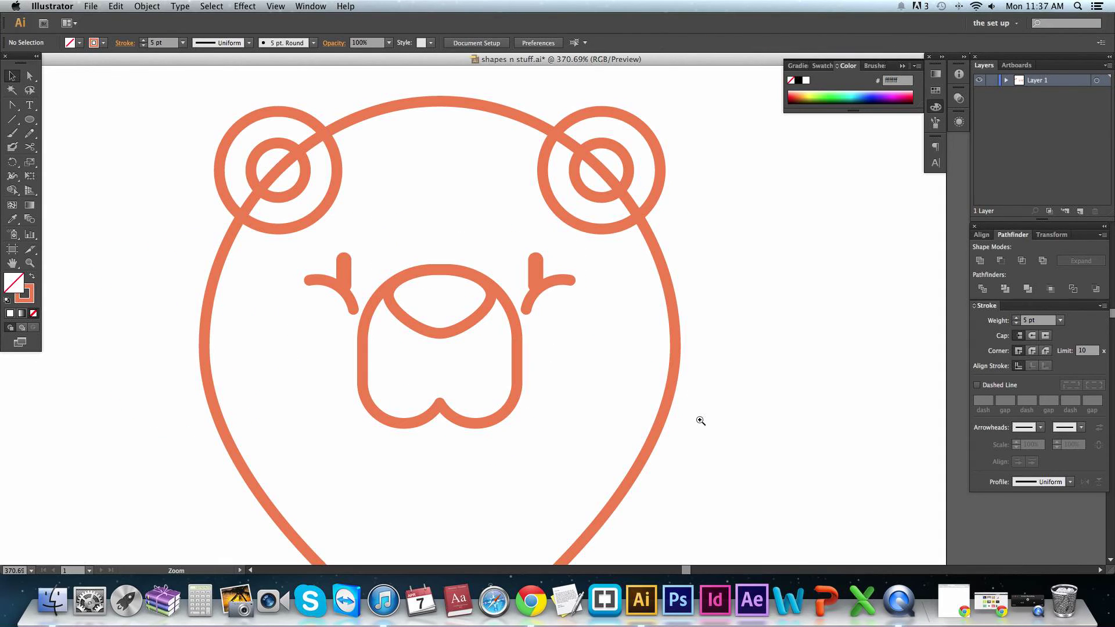
click(303, 120)
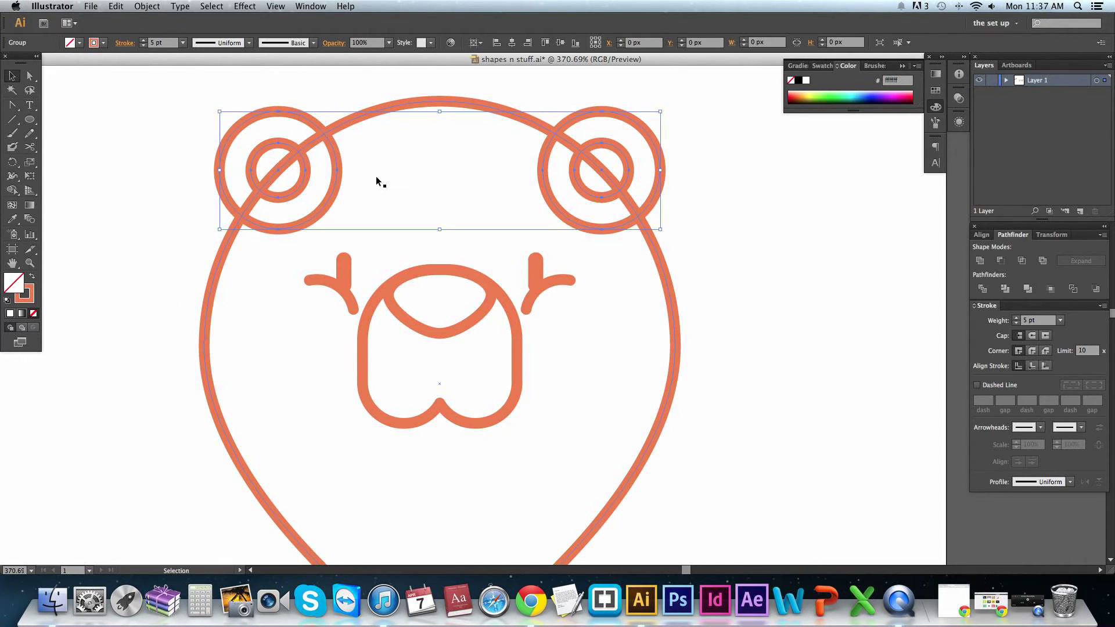
- Select both outer ear circles and the drop-pin head, then Unite them in Pathfinder
click(191, 125)
click(272, 114)
shift+click(612, 113)
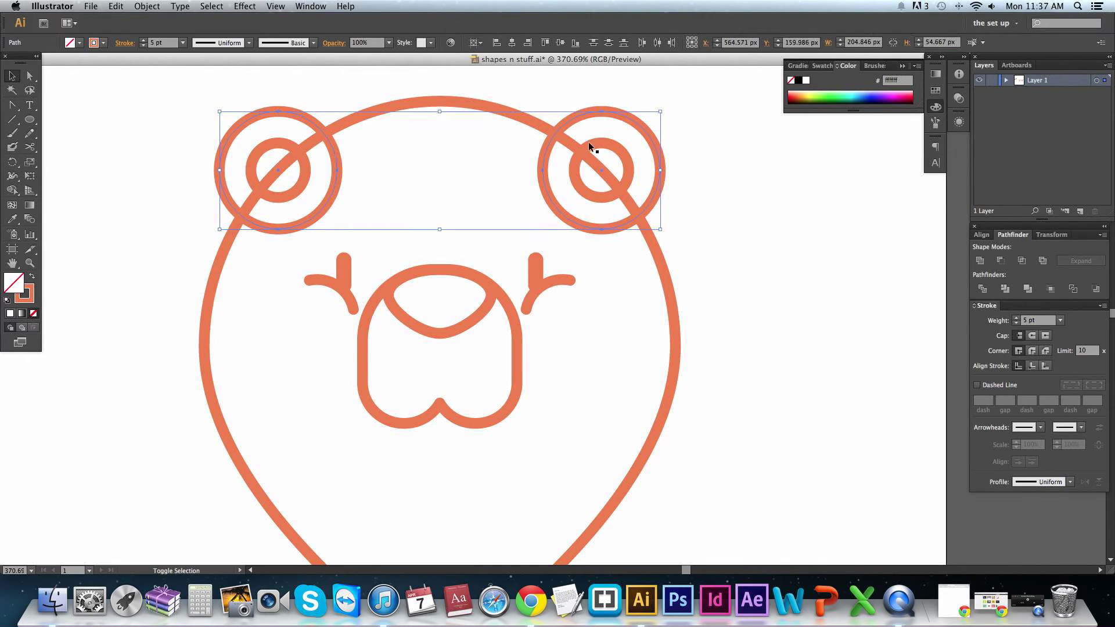
shift+click(519, 119)
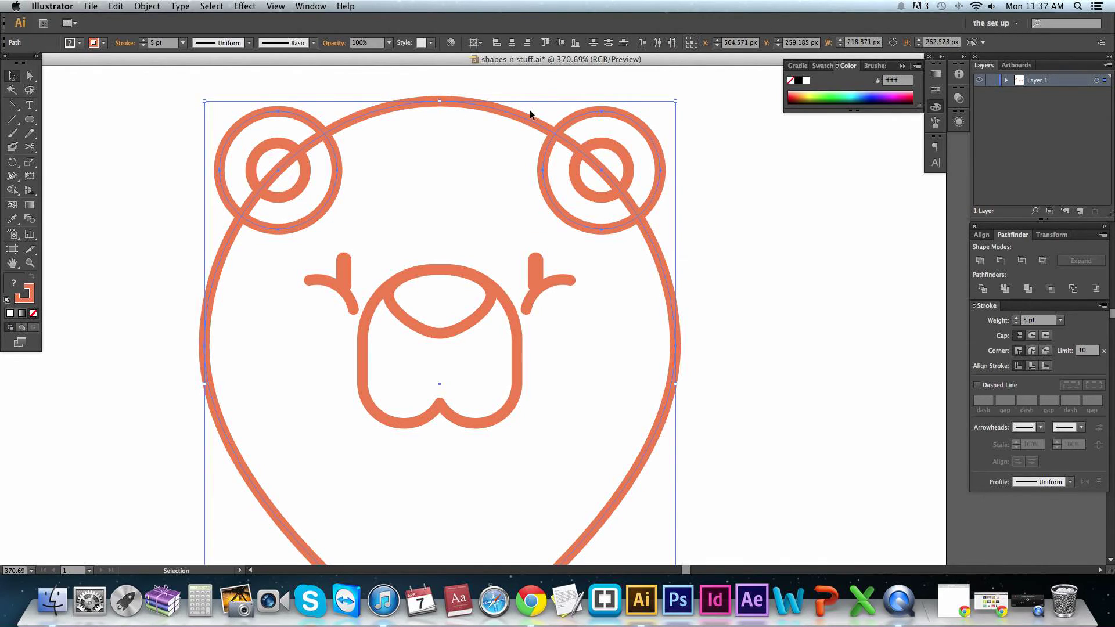
click(980, 262)
click(516, 298)
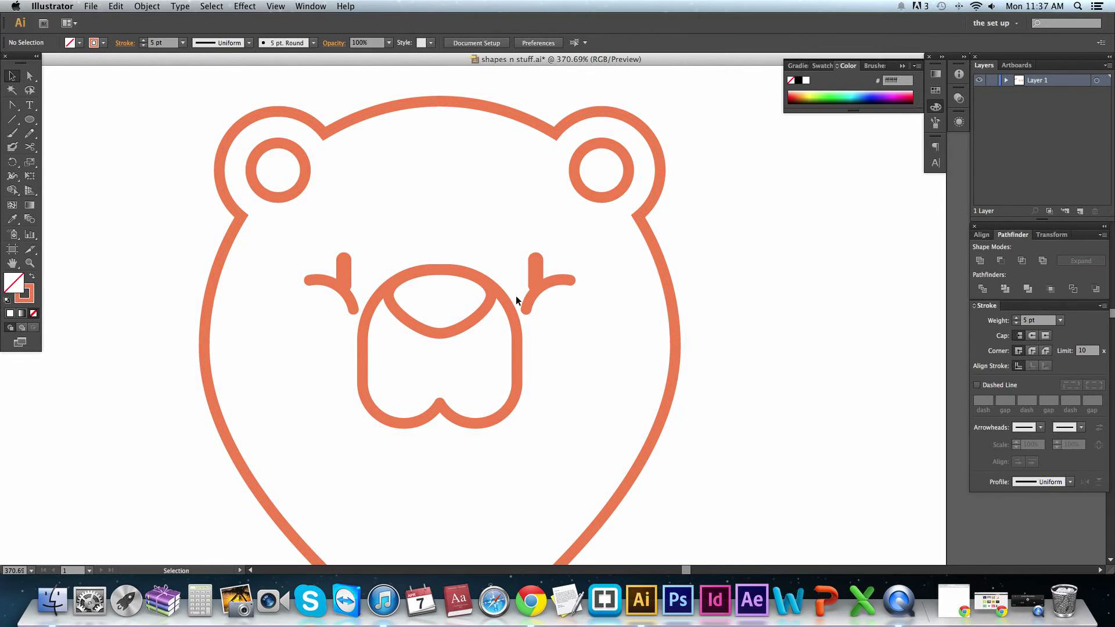
key(ctrl+minus)
key(ctrl+minus)
key(ctrl+minus)
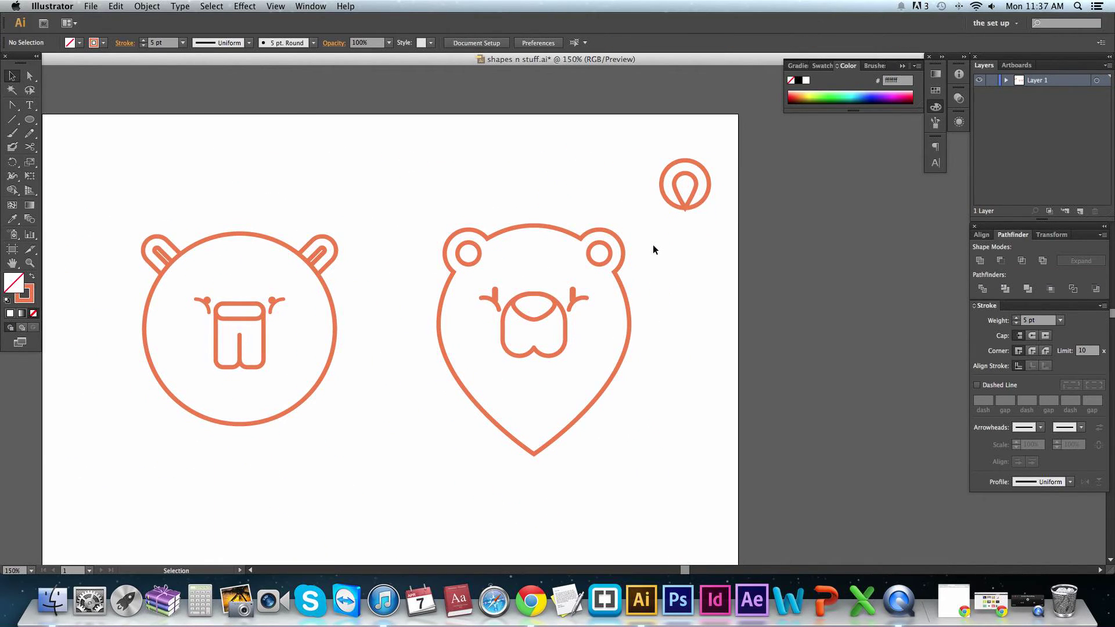
- Try moving the small pin shape onto the left ear, then undo the move
click(694, 191)
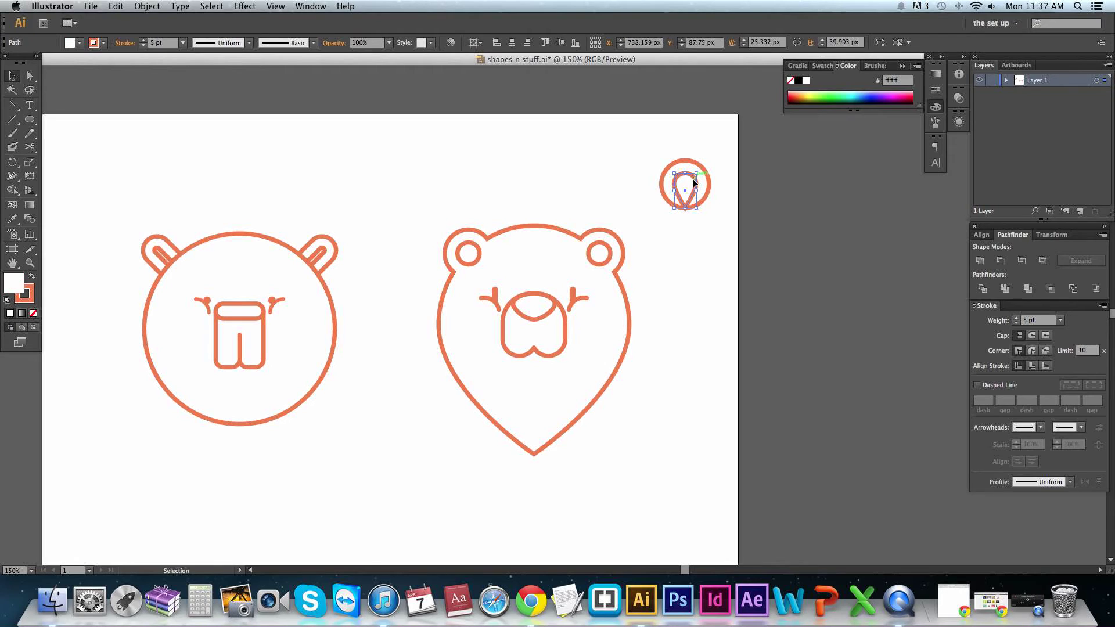
drag(694, 180, 572, 308)
key(a)
key(ctrl+z)
- Sharpen the left inner ear circle's bottom anchor and drag it down into a teardrop tip
click(415, 266)
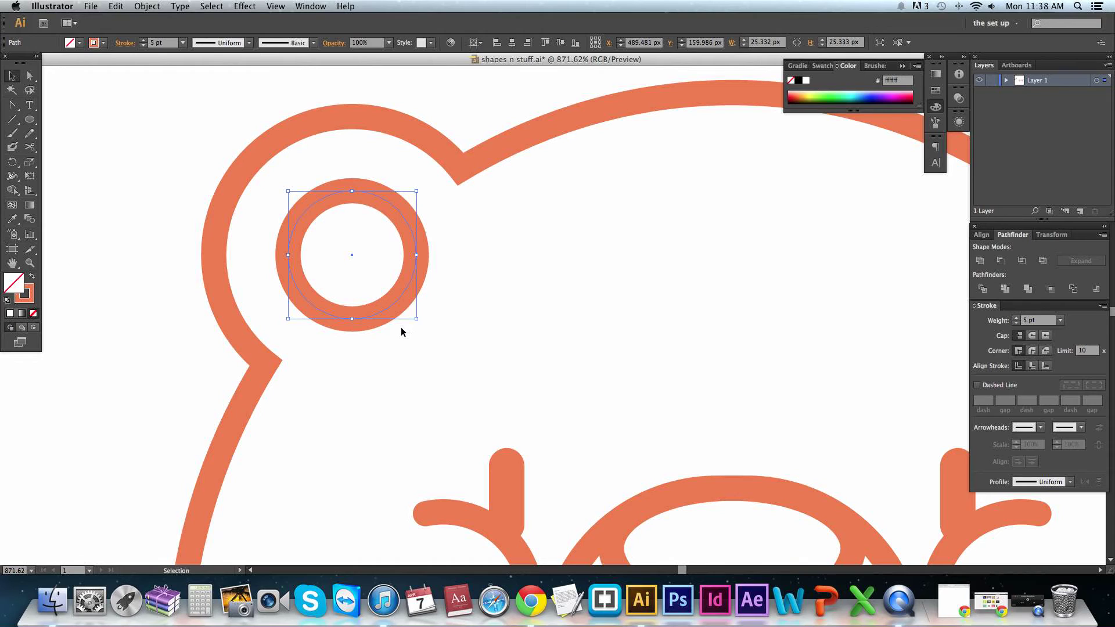
key(shift+c)
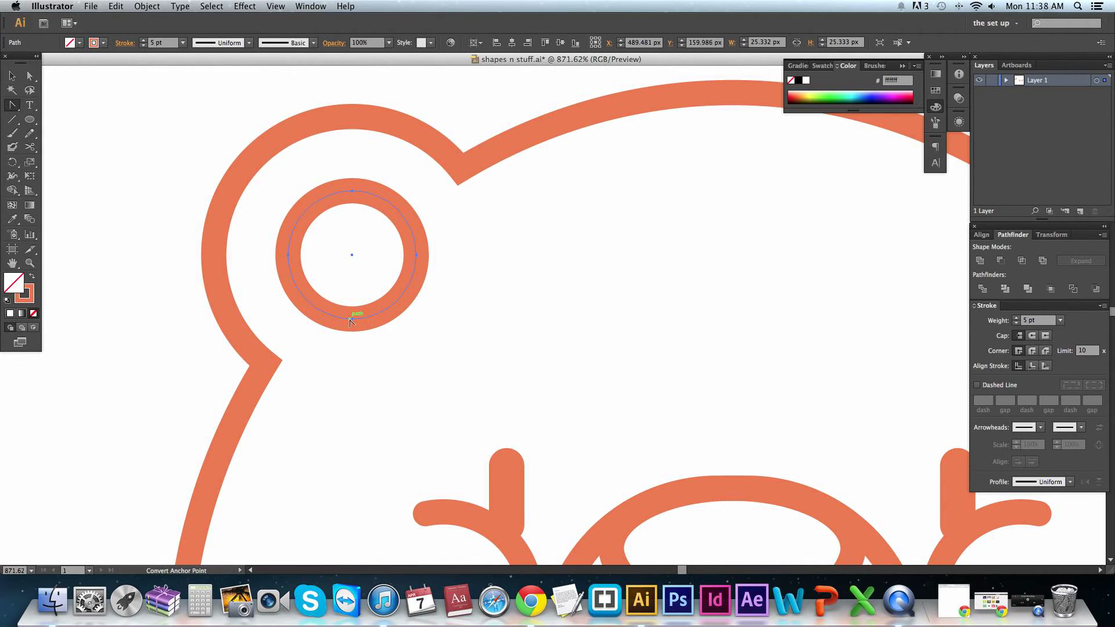
click(351, 319)
drag(351, 319, 357, 376)
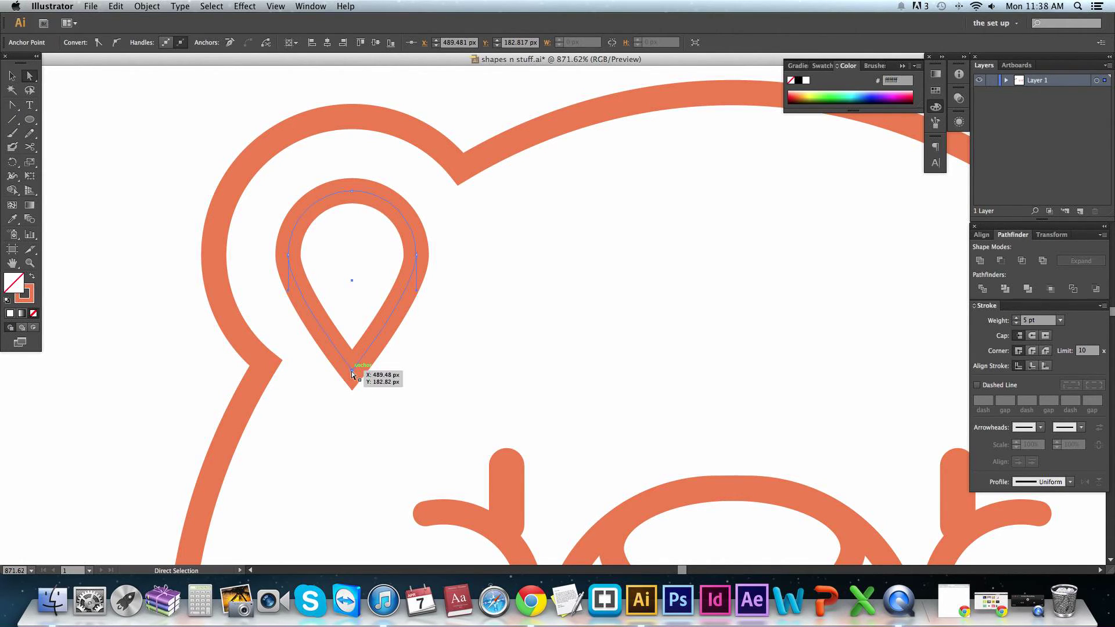
drag(351, 370, 352, 354)
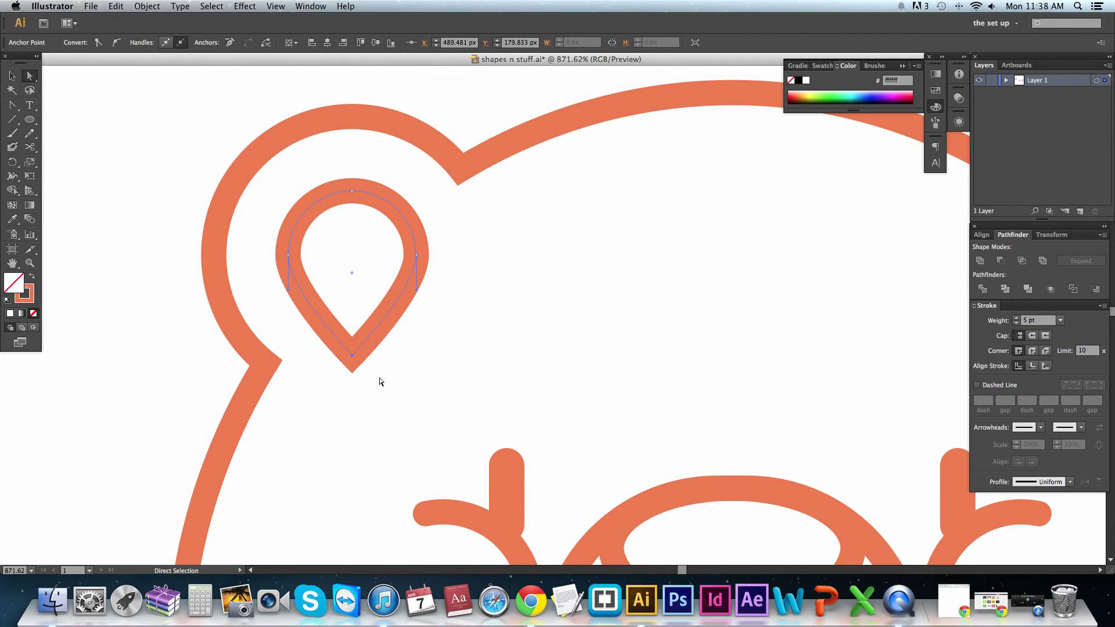
click(12, 76)
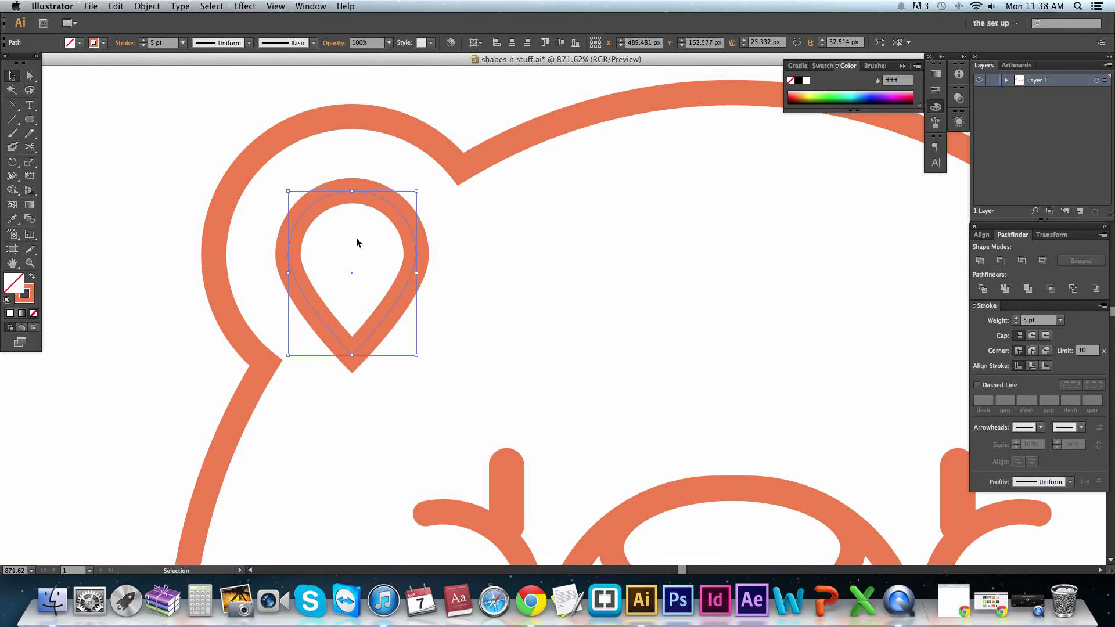
- Undo the teardrop rotation and reshape back to the round inner ear circle, then reselect it
drag(420, 362, 468, 311)
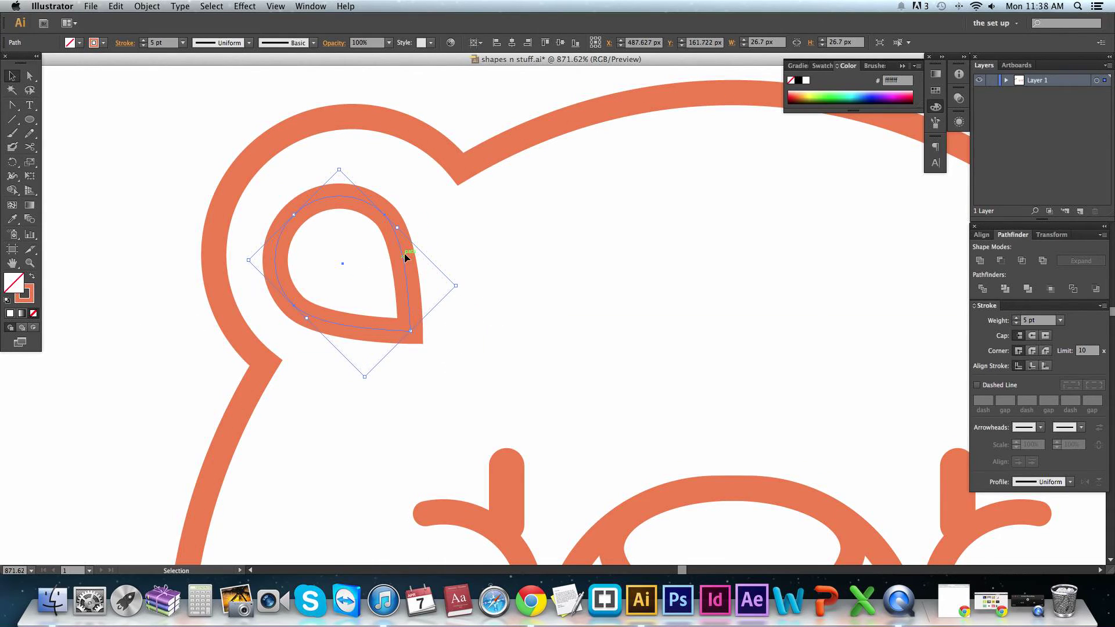
key(super+z)
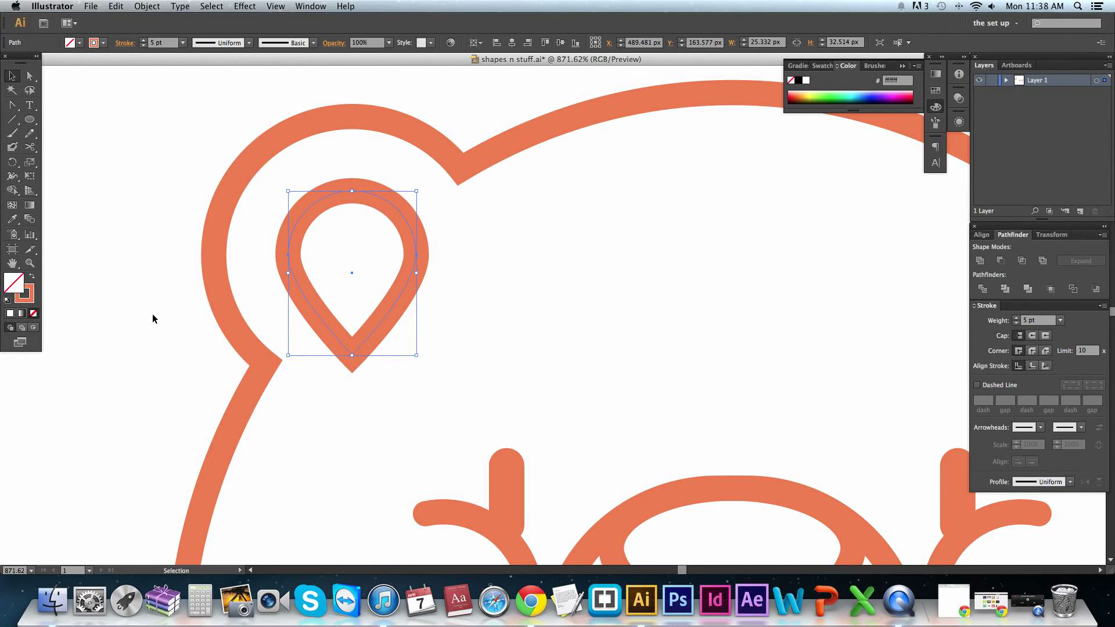
key(super+z)
key(super+z)
key(super+z)
key(super+z)
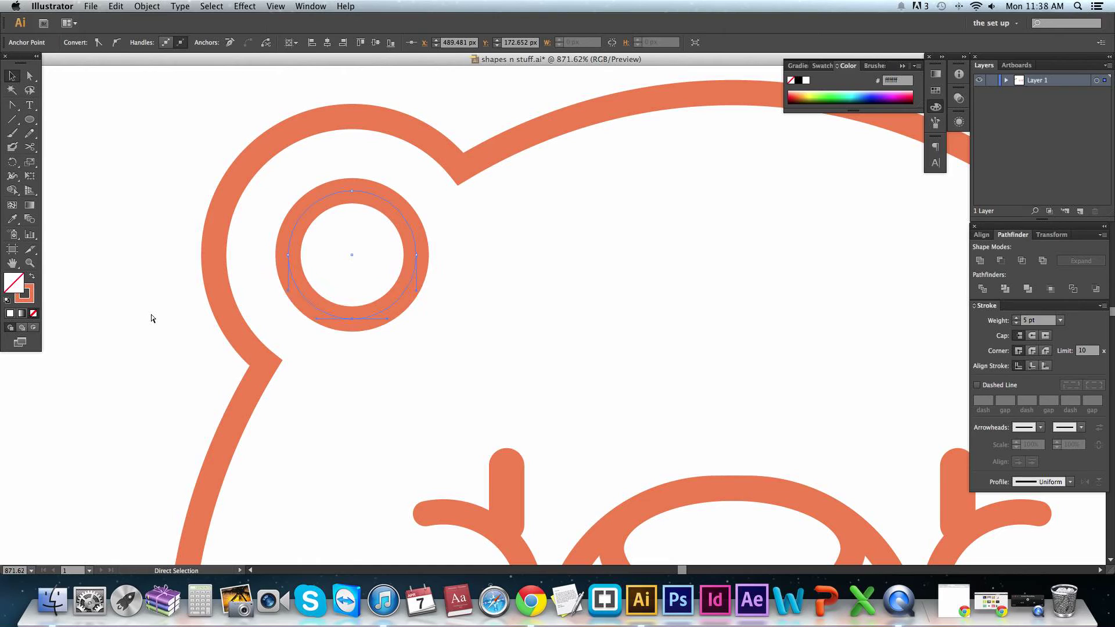
key(v)
click(396, 269)
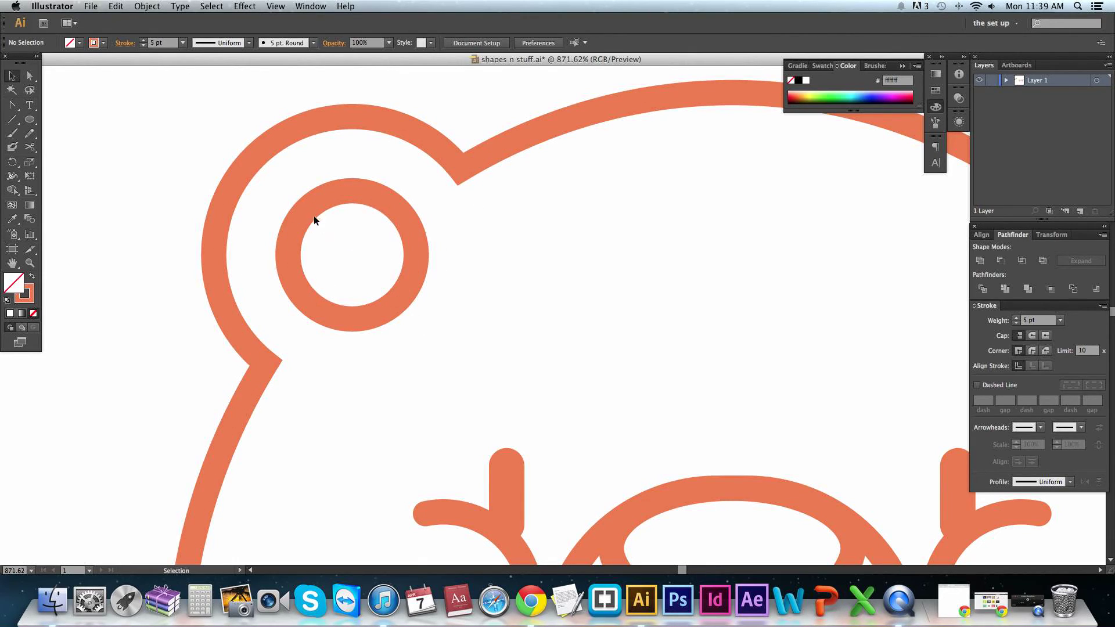
click(311, 199)
key(a)
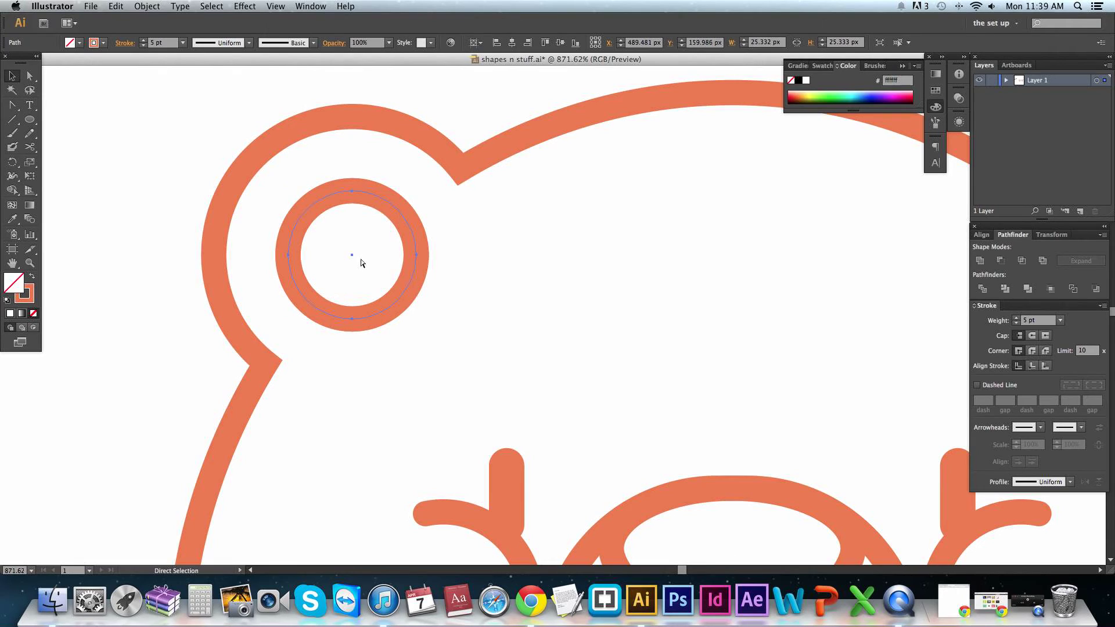
key(v)
- Drag the inner circle's bottom anchor down into a pin point, then undo a trial rotation
key(a)
drag(352, 320, 352, 381)
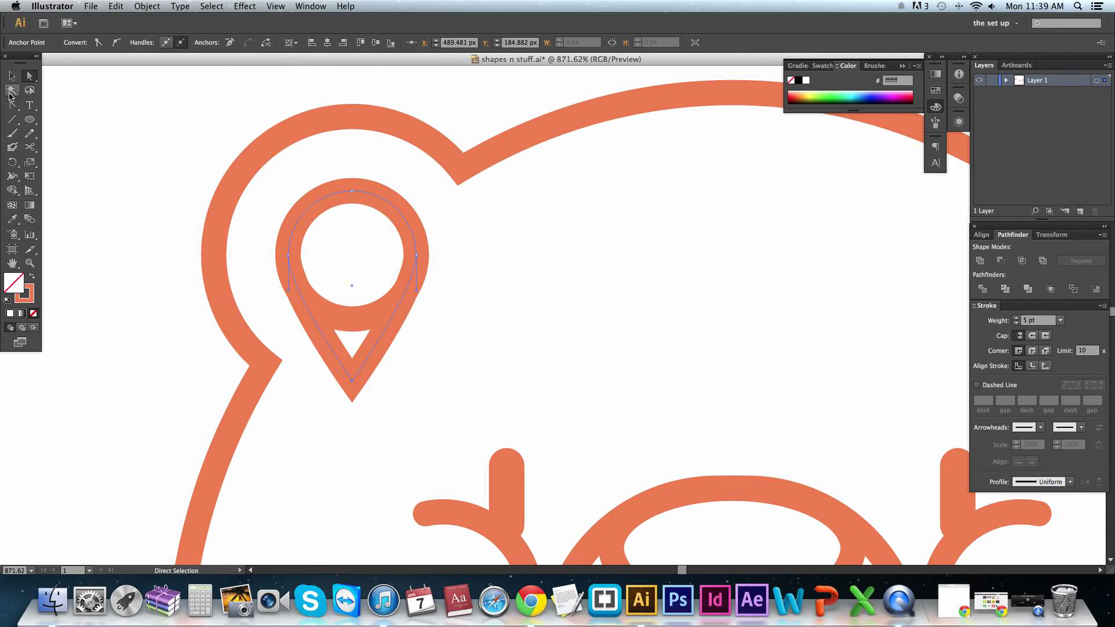
click(12, 76)
shift+click(356, 321)
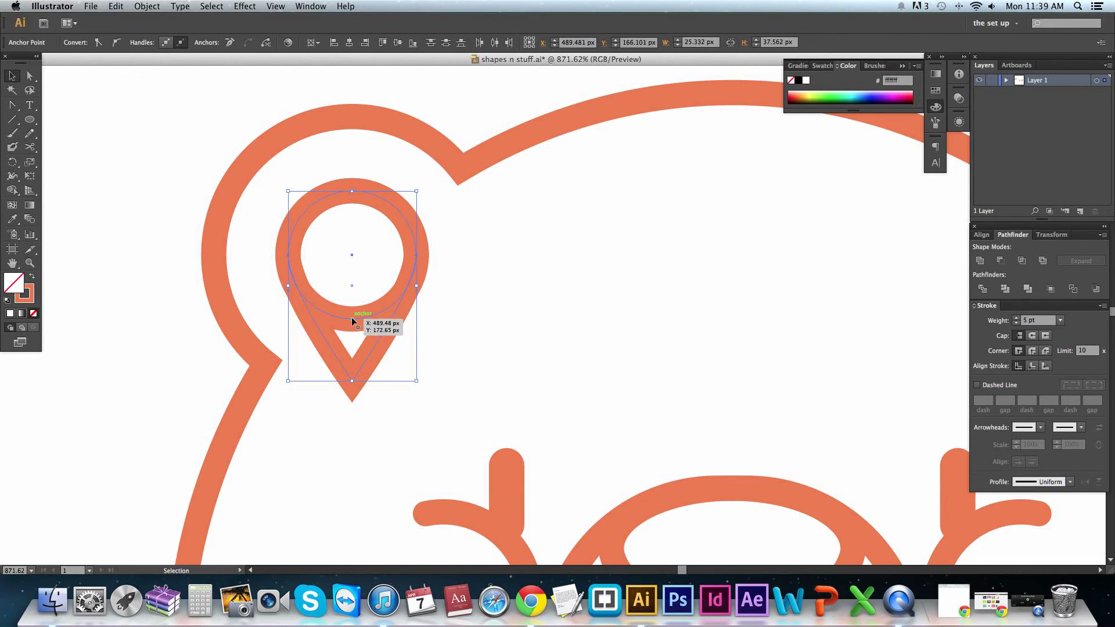
drag(421, 385, 480, 331)
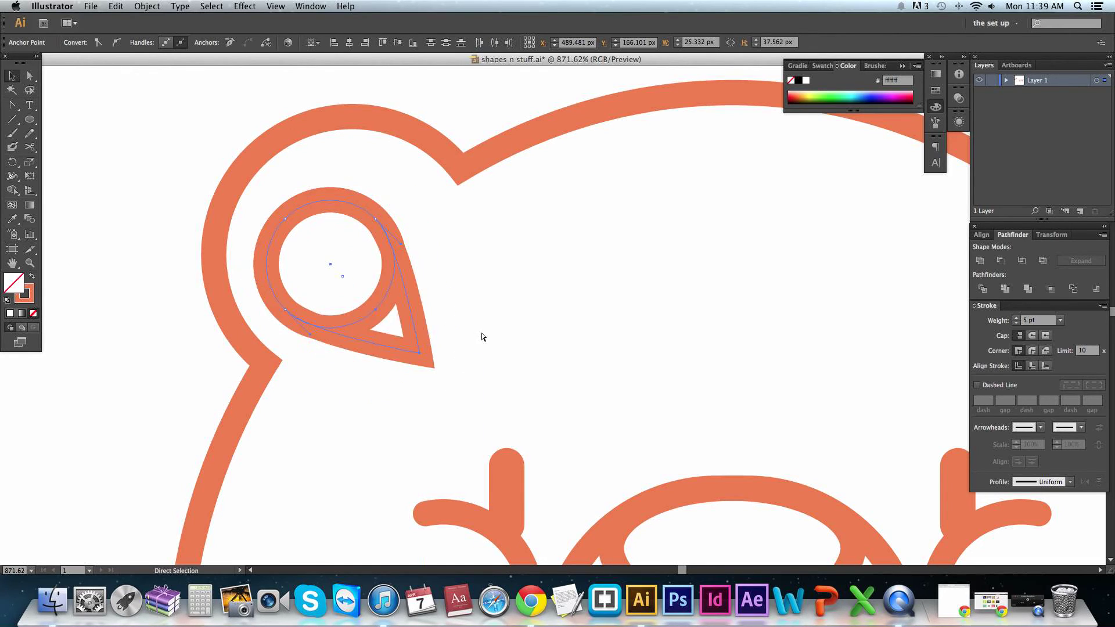
key(ctrl+z)
- Reselect the pin path, undo the reshape, and select the pin with the inner circle
click(130, 213)
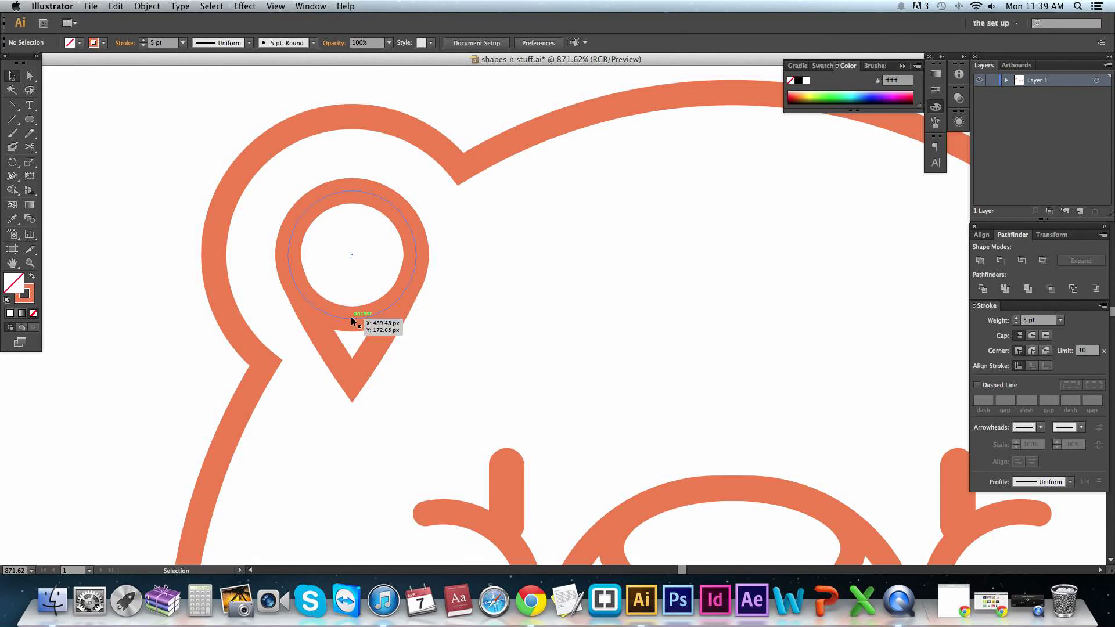
click(327, 345)
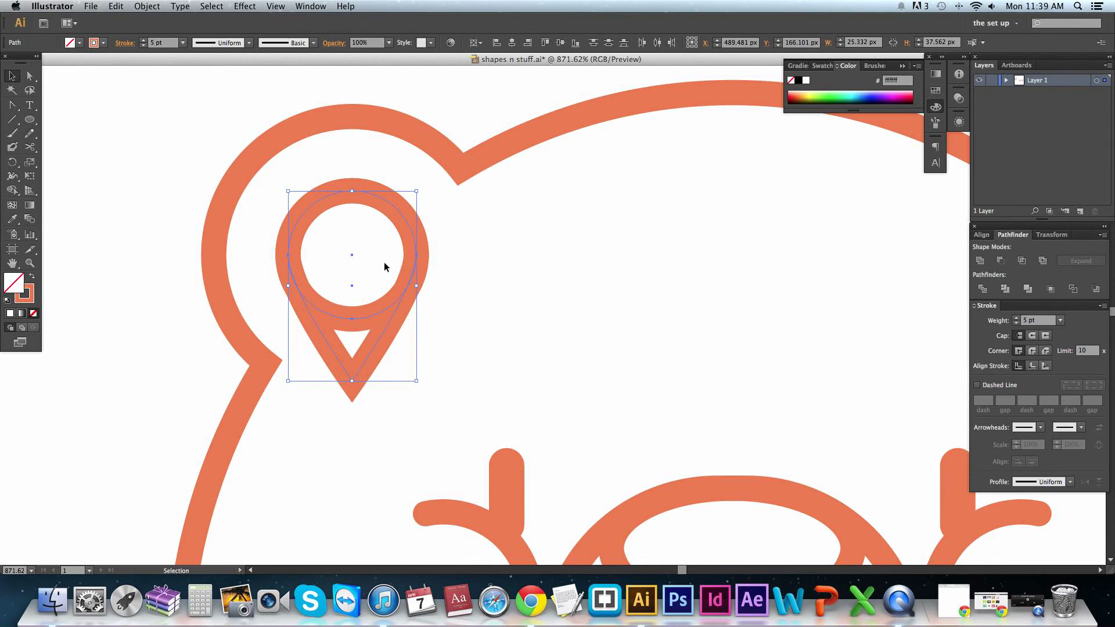
click(284, 326)
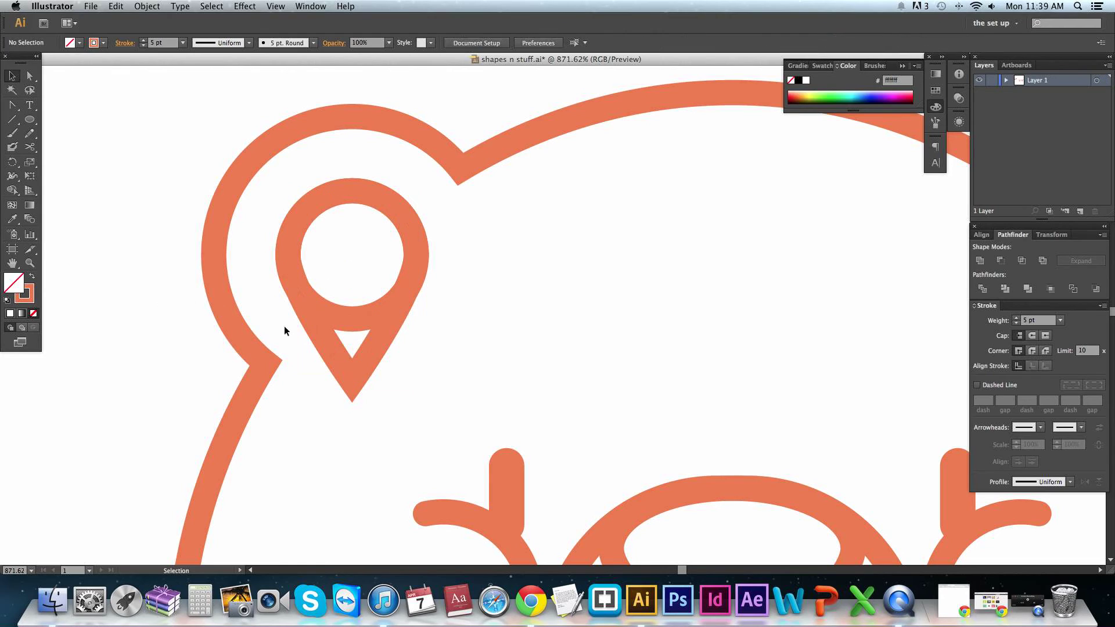
click(326, 345)
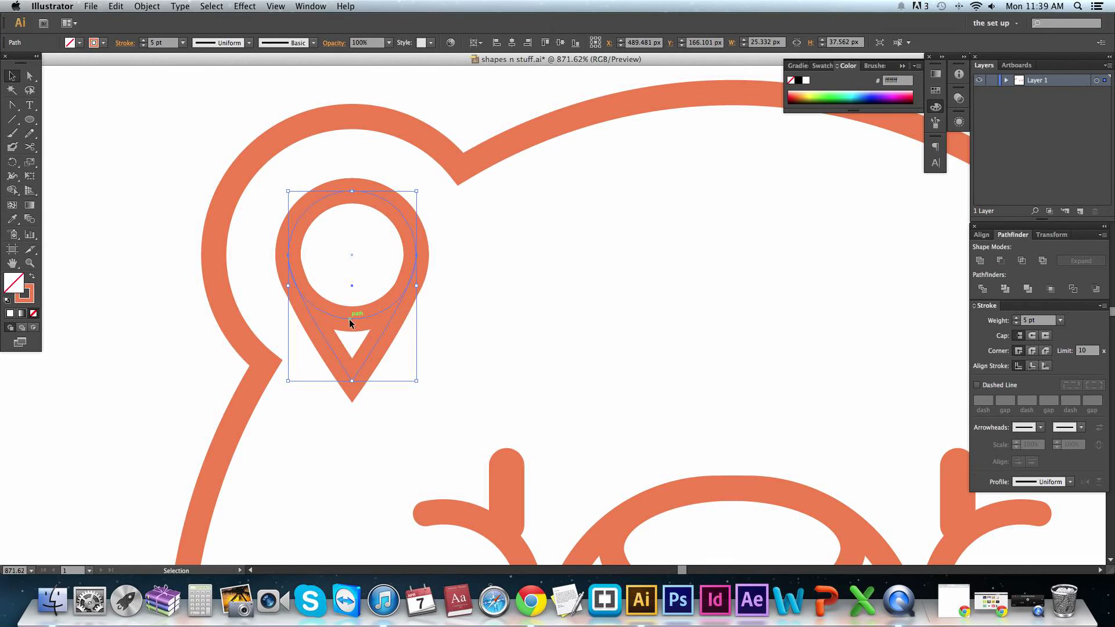
key(ctrl+z)
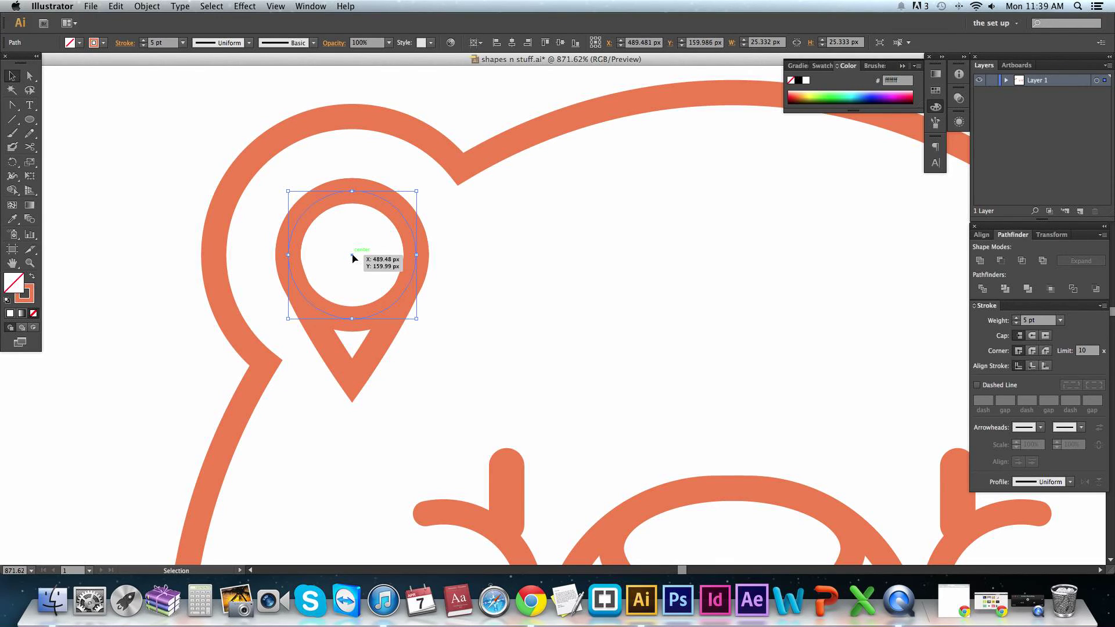
click(376, 347)
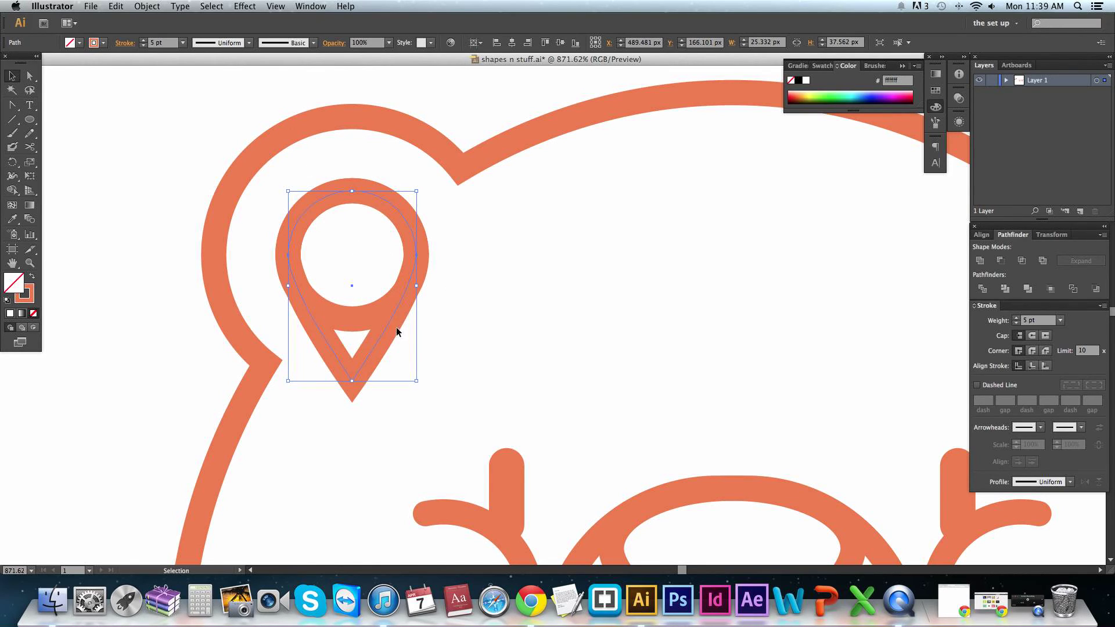
shift+click(357, 320)
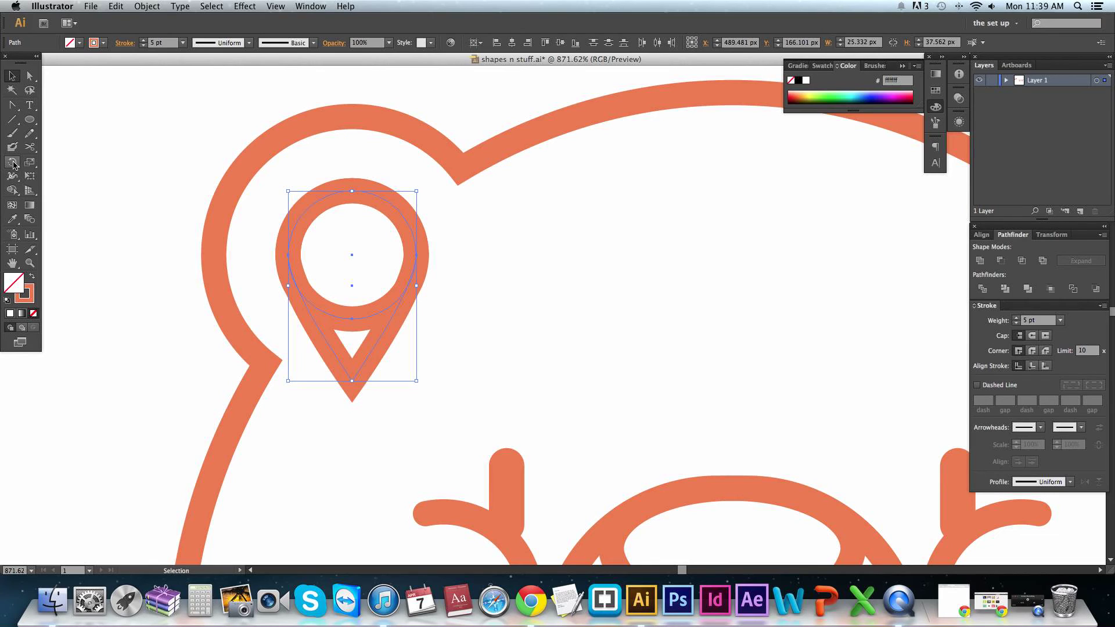
- Rotate the left ear teardrop about 45° around the circle's centre so its tip points lower right
click(13, 163)
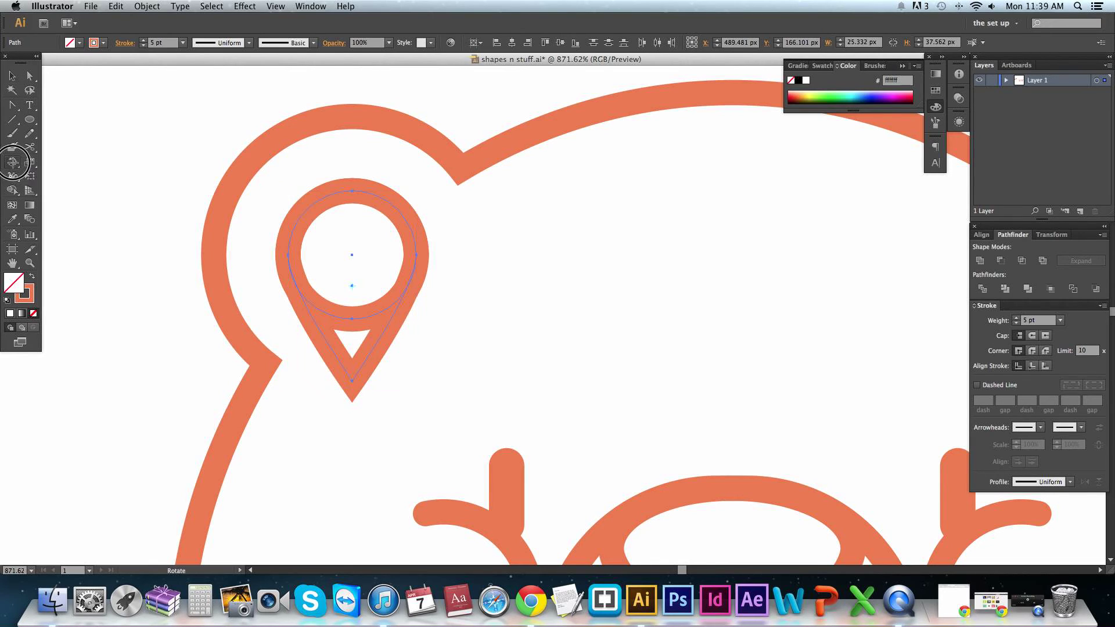
click(351, 254)
drag(353, 381, 472, 359)
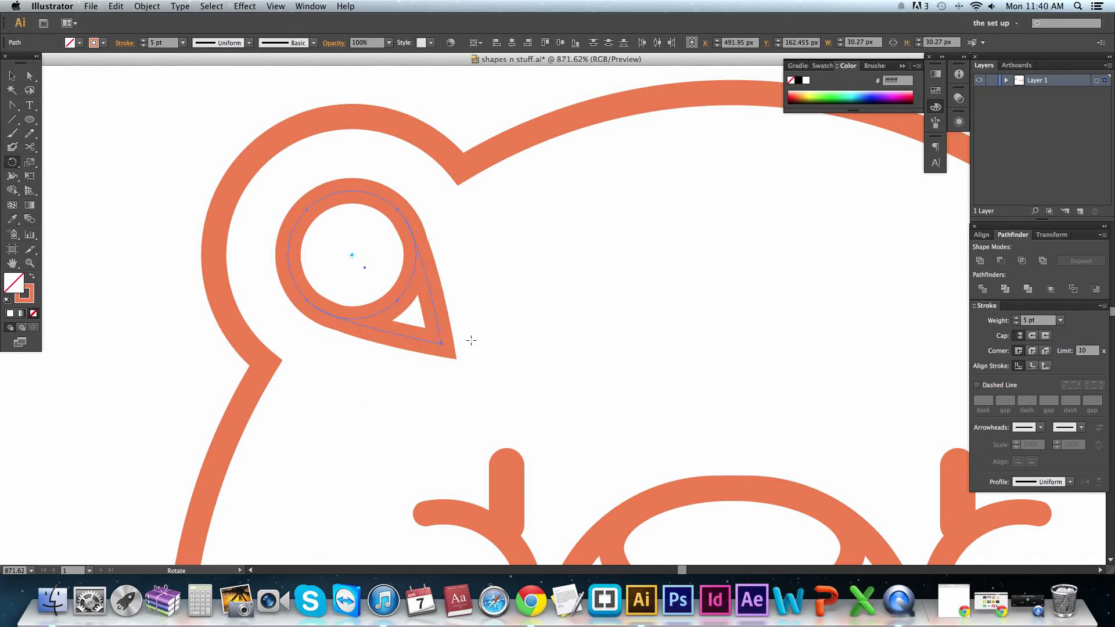
click(12, 76)
click(94, 185)
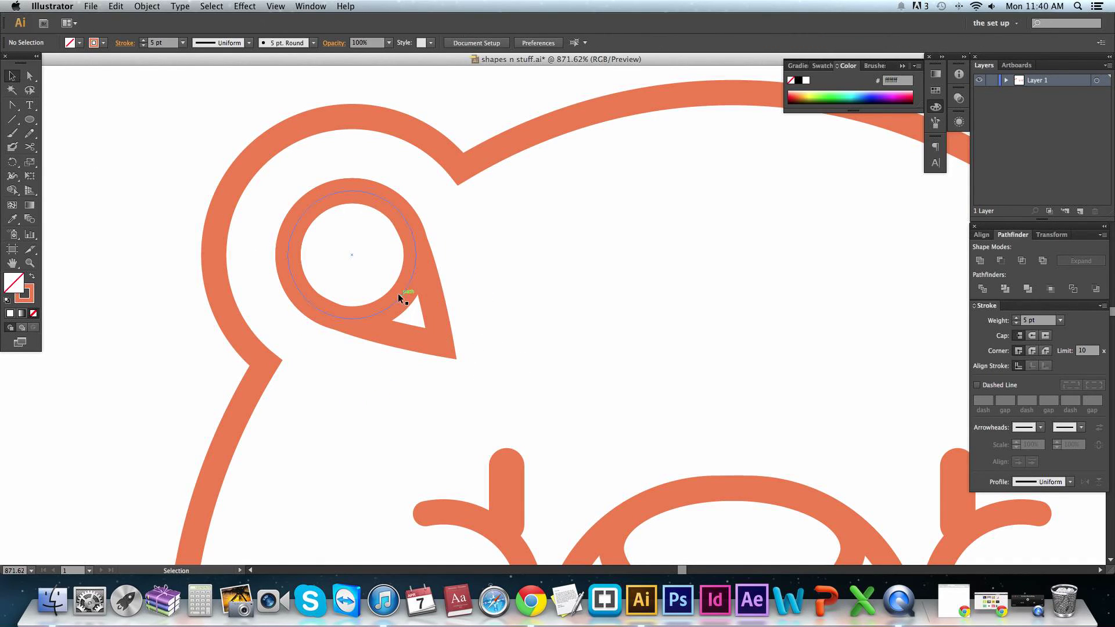
- Delete the extra inner circle from the left ear and zoom out to the whole head
click(399, 298)
key(Delete)
key(super+space)
alt+super+click(573, 348)
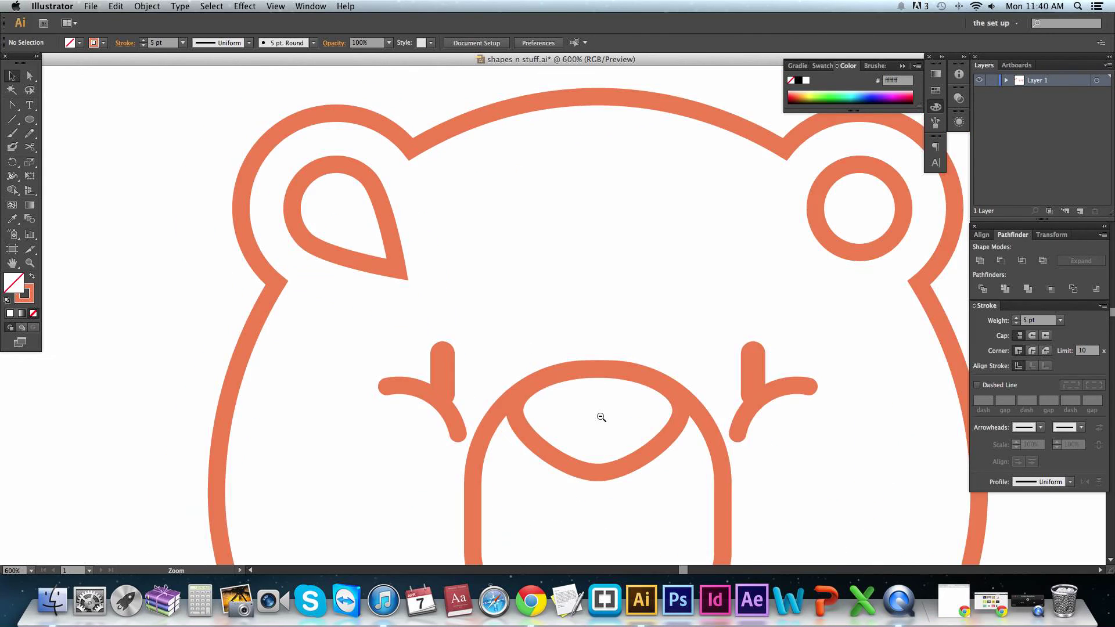
alt+super+click(600, 411)
alt+super+click(588, 373)
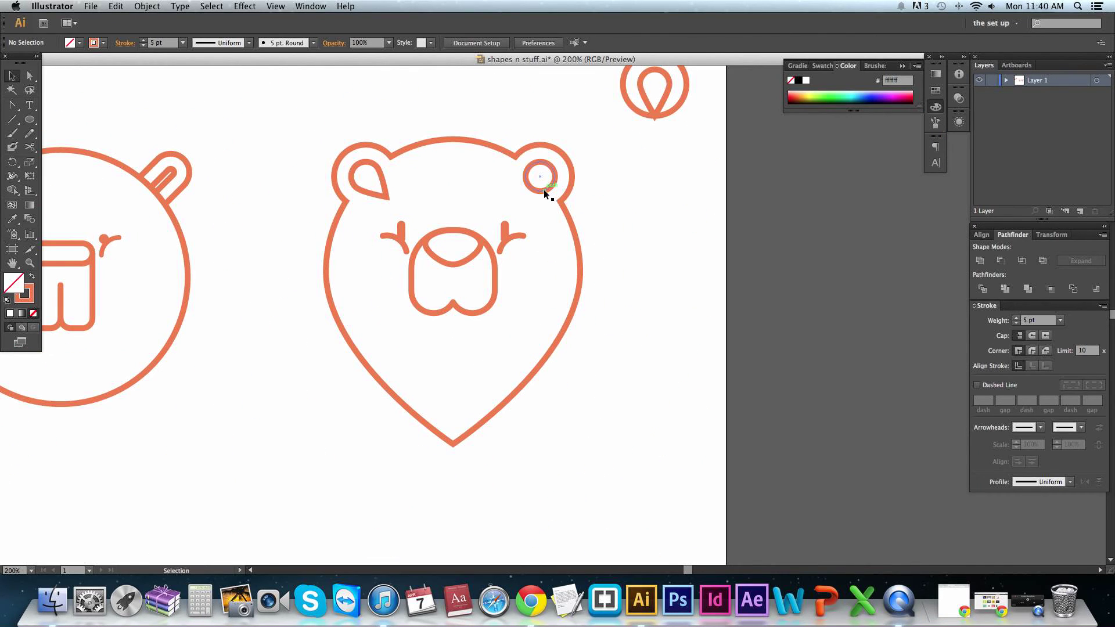
- Make a vertically reflected copy of the left inner-ear teardrop via Object > Transform > Reflect
click(385, 186)
scroll(251, 186, up, 2)
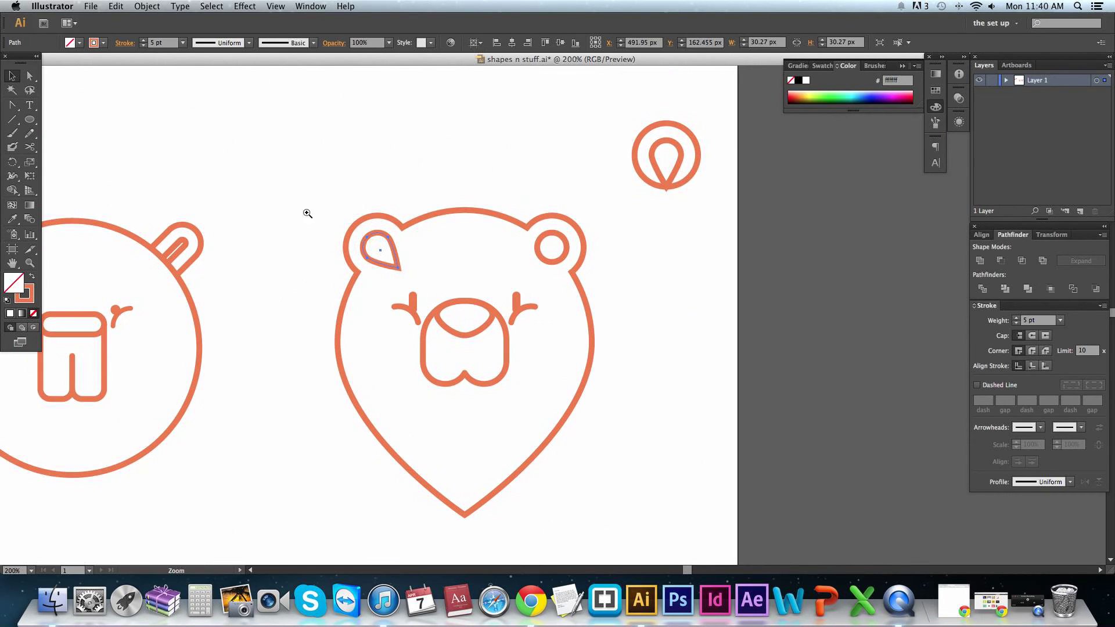
drag(309, 211, 469, 336)
click(145, 6)
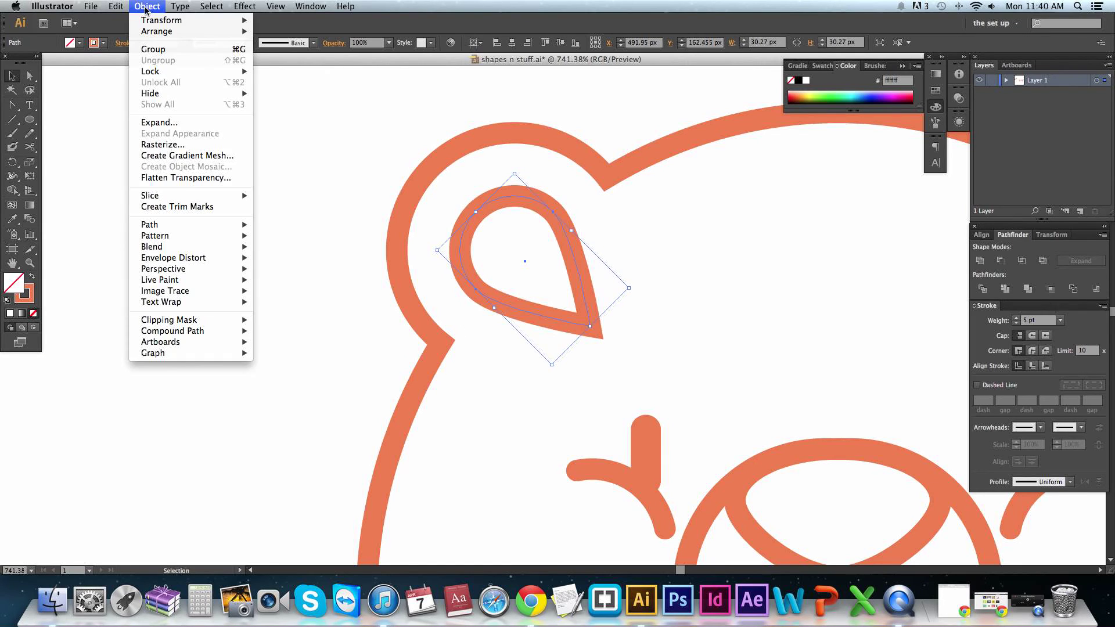
mouse_move(189, 23)
click(291, 66)
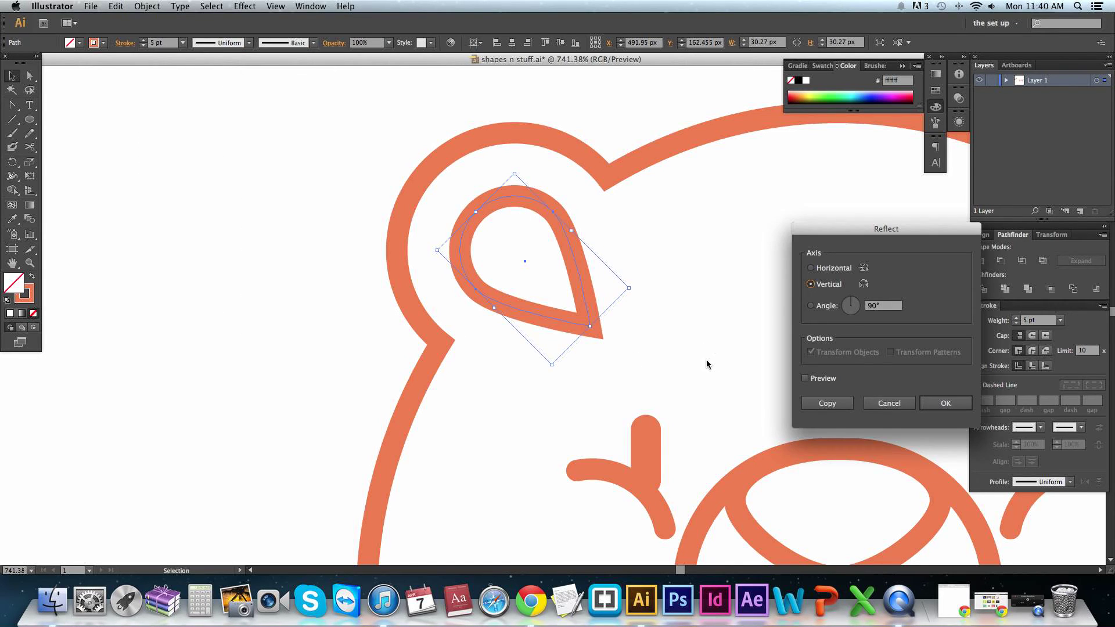
click(818, 402)
- Move the mirrored teardrop into the right ear over the old inner circle
key(super+minus)
key(super+minus)
drag(635, 344, 587, 382)
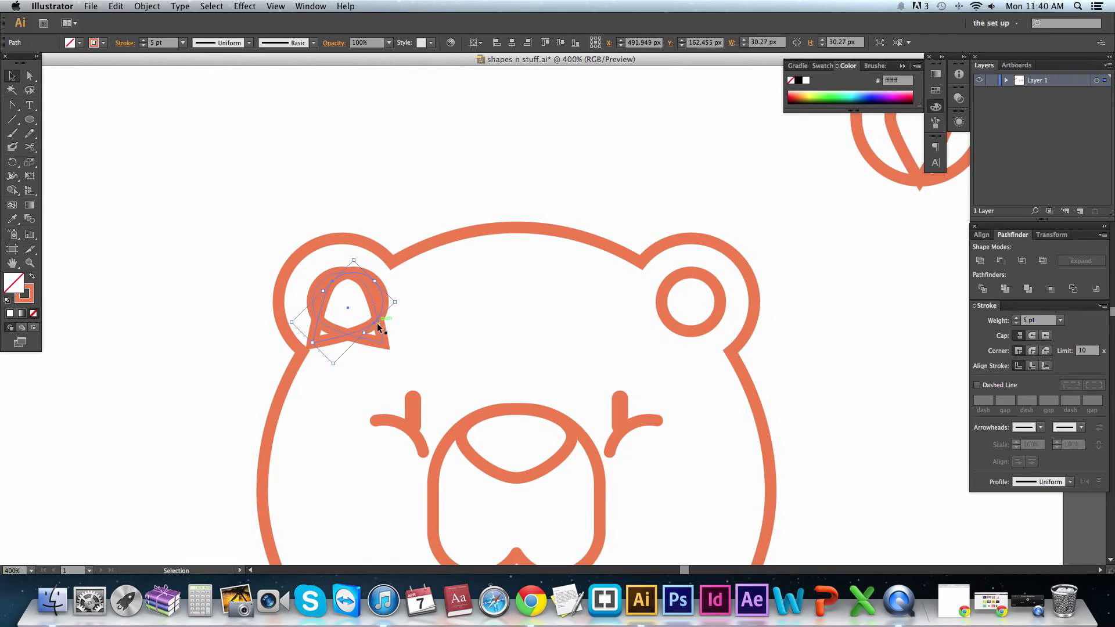
drag(351, 314, 687, 322)
click(667, 319)
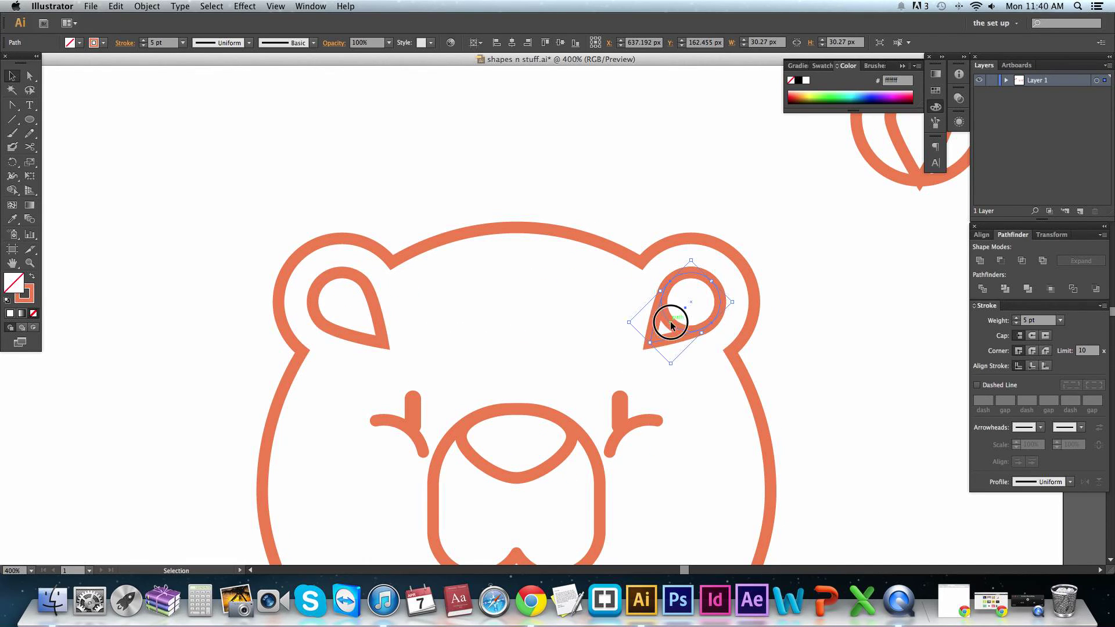
alt+click(746, 372)
- Give both teardrop inner ears rounded corners and zoom out to the whole bear
click(550, 294)
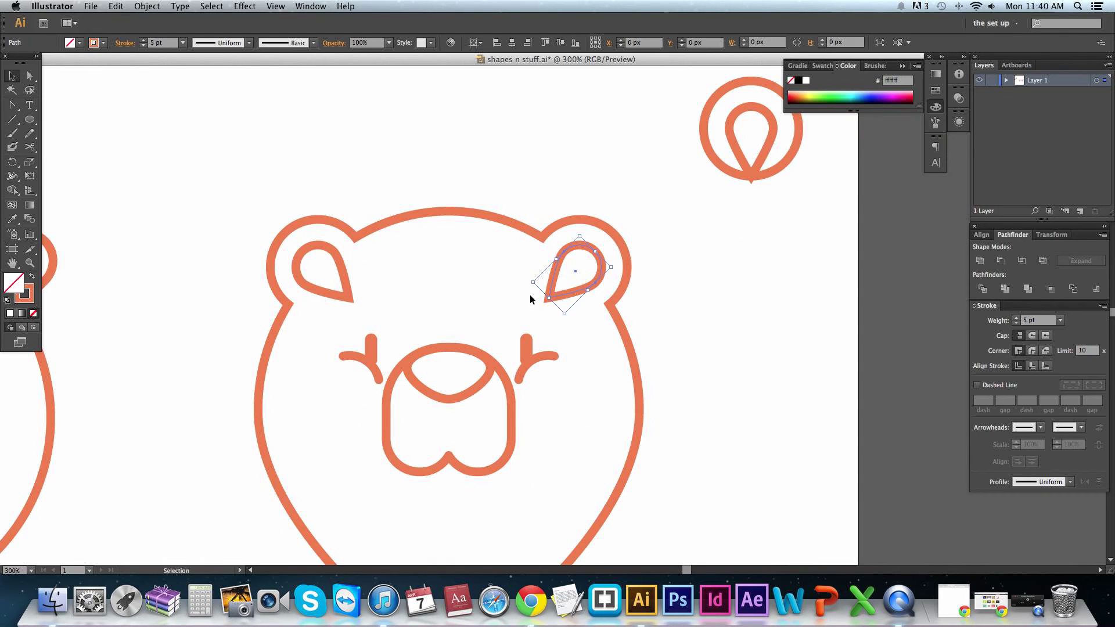
shift+click(336, 294)
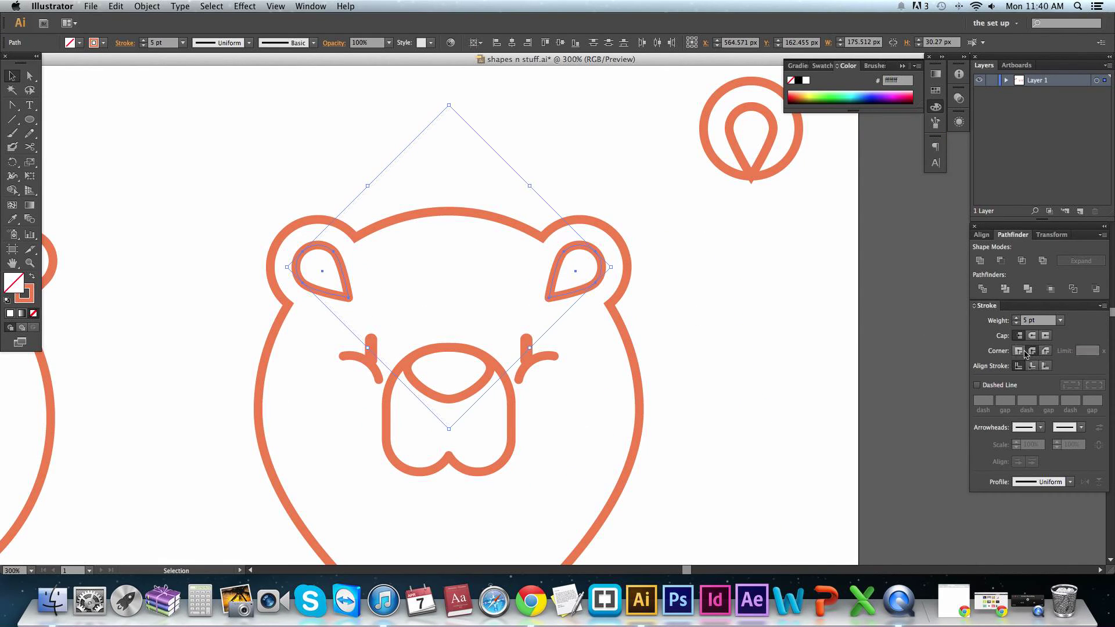
click(668, 386)
key(super+minus)
scroll(552, 295, down, 4)
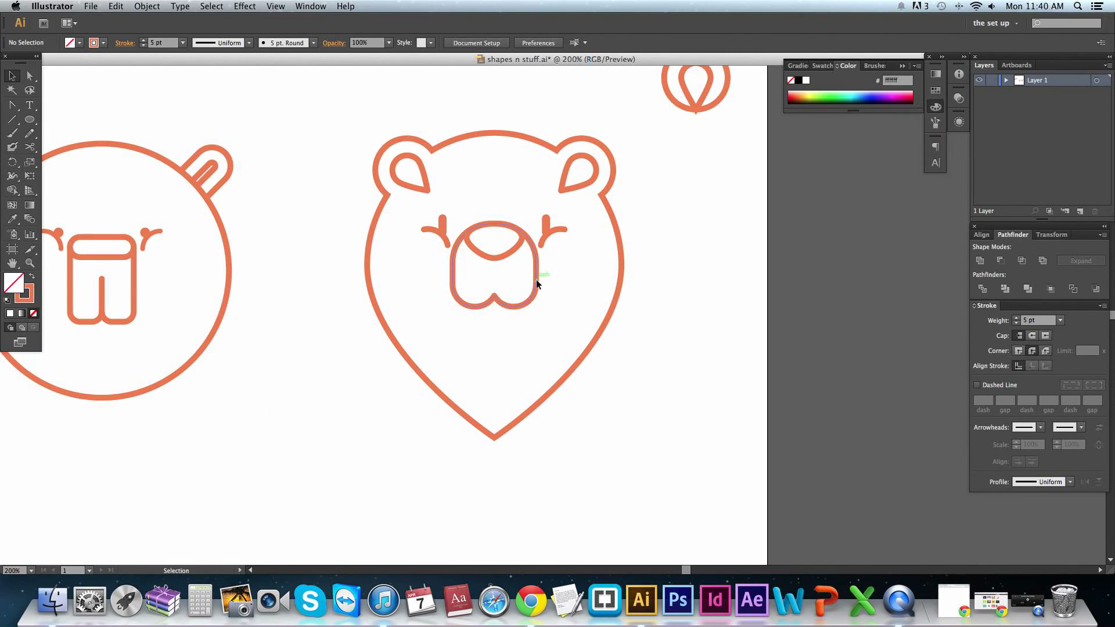
- Lower the drop-pin bear's snout and both whiskers slightly
click(535, 283)
shift+click(543, 227)
shift+click(430, 233)
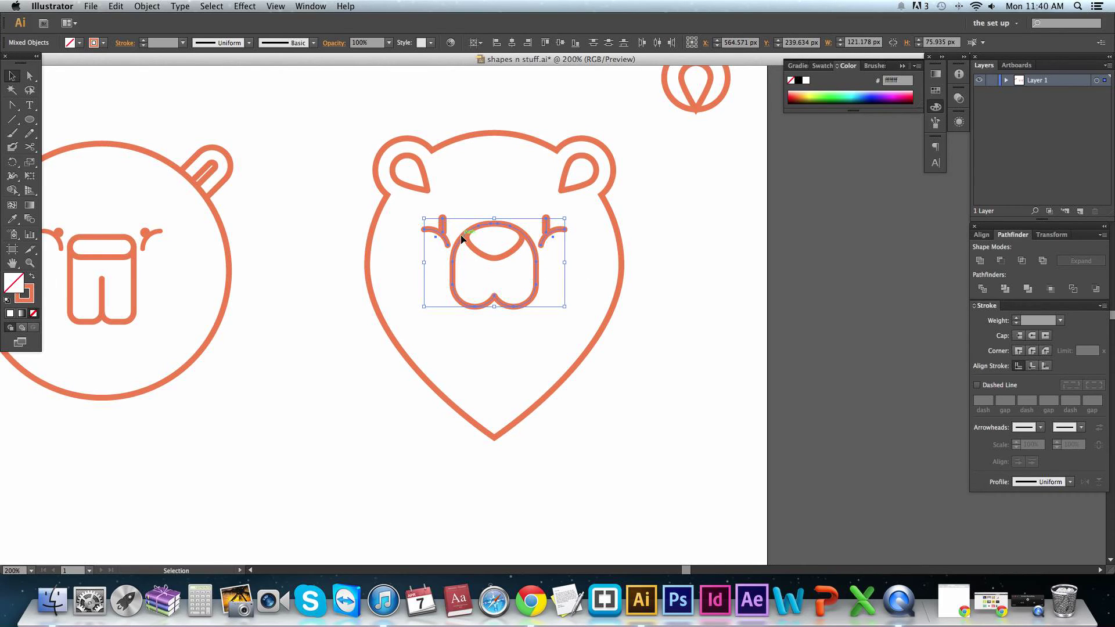
drag(467, 247, 472, 262)
click(701, 302)
- Group the drop-pin bear's paths and shift it about 19 px down, level with the round bear
key(z)
alt+click(565, 291)
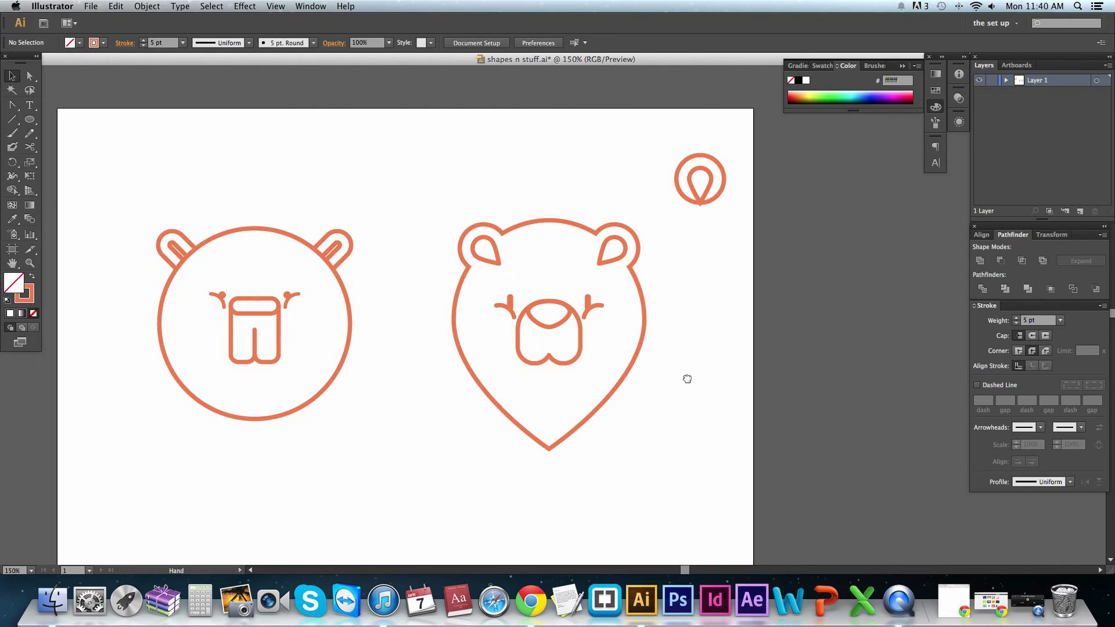
key(super+equal)
key(super+equal)
key(h)
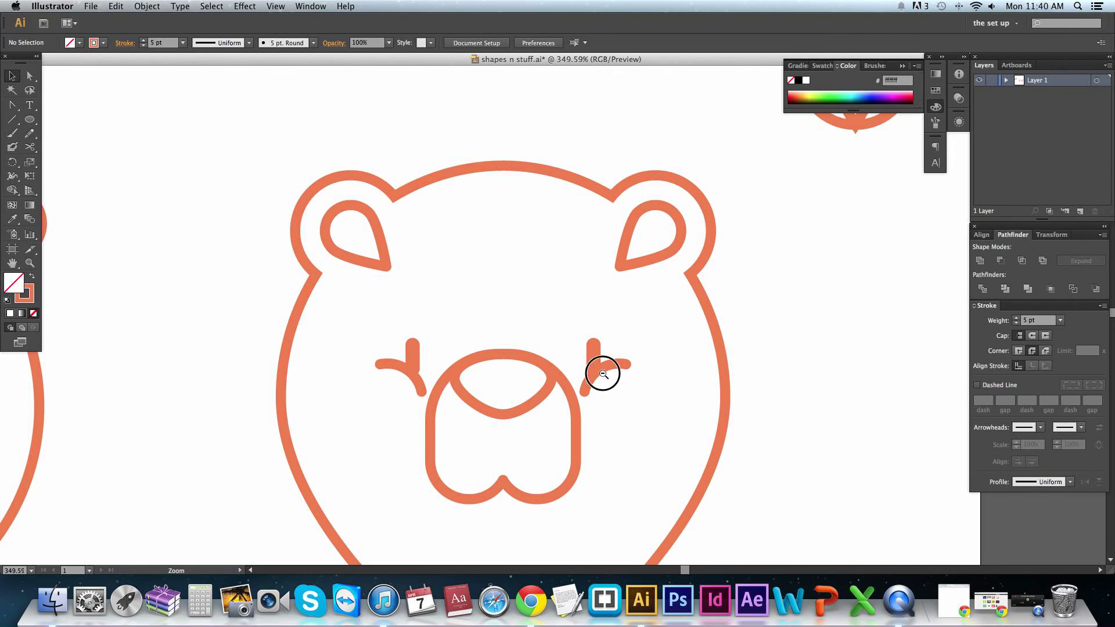
key(super+minus)
drag(597, 374, 635, 356)
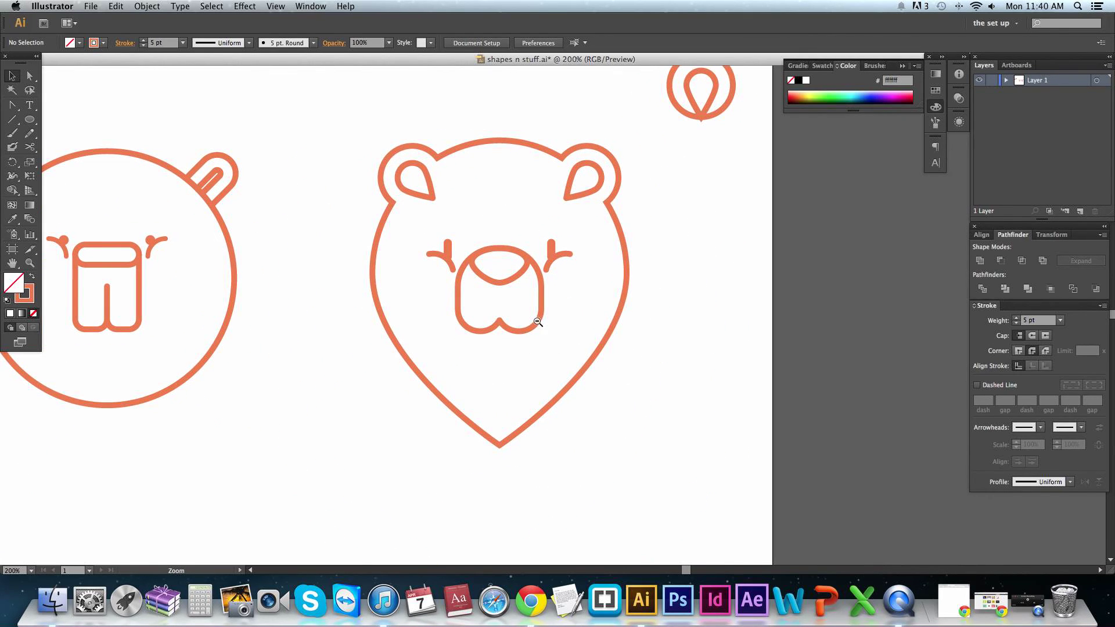
key(super+minus)
drag(429, 323, 491, 321)
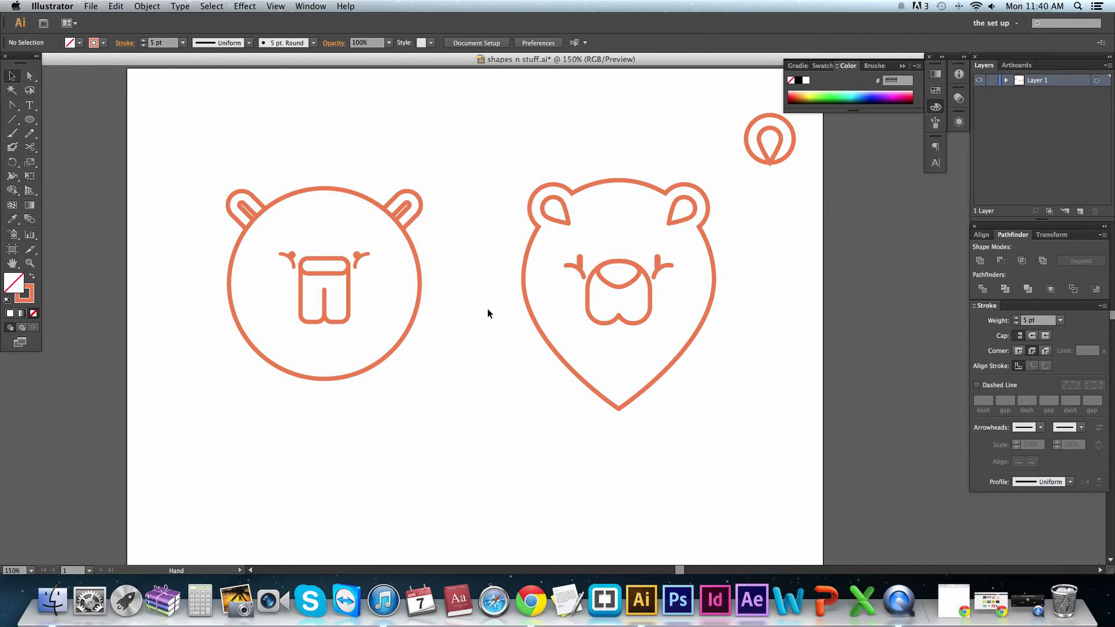
key(super+minus)
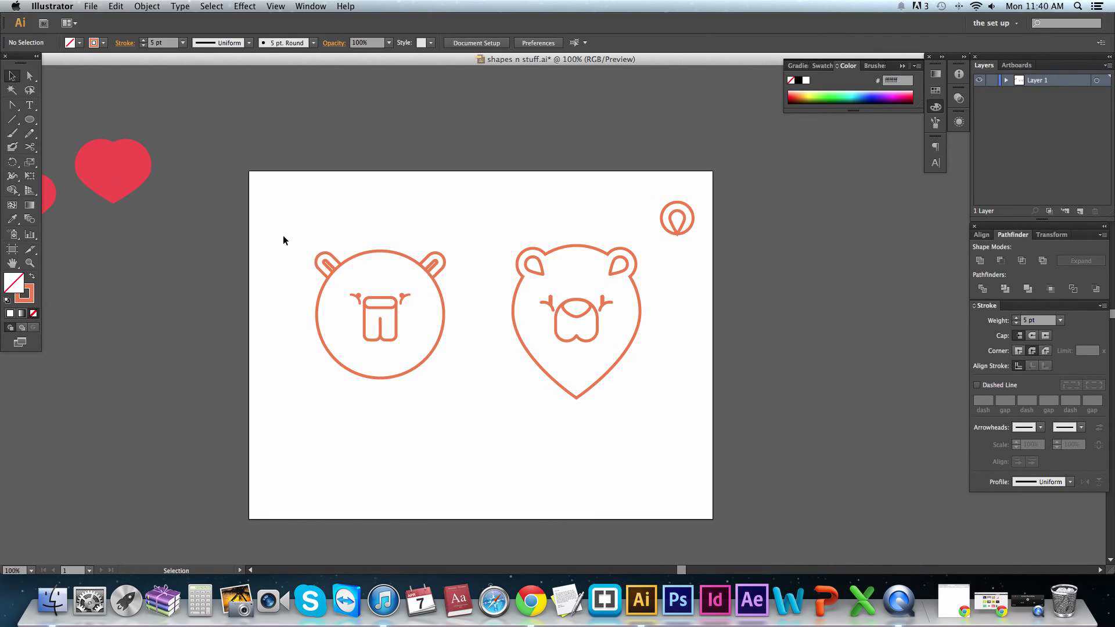
drag(284, 240, 494, 385)
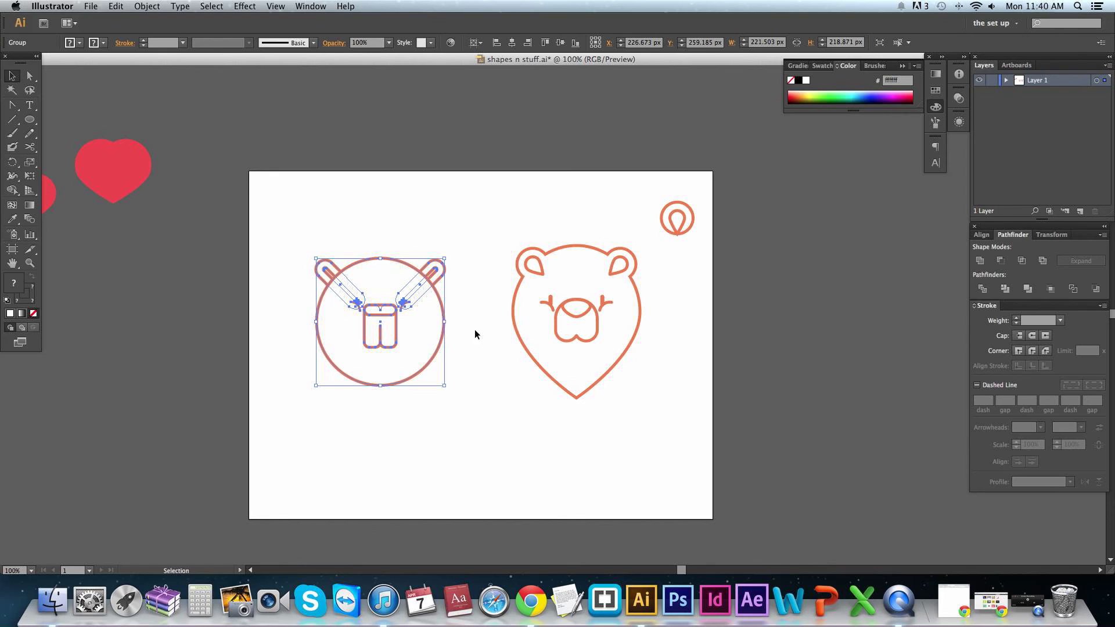
drag(673, 411, 517, 265)
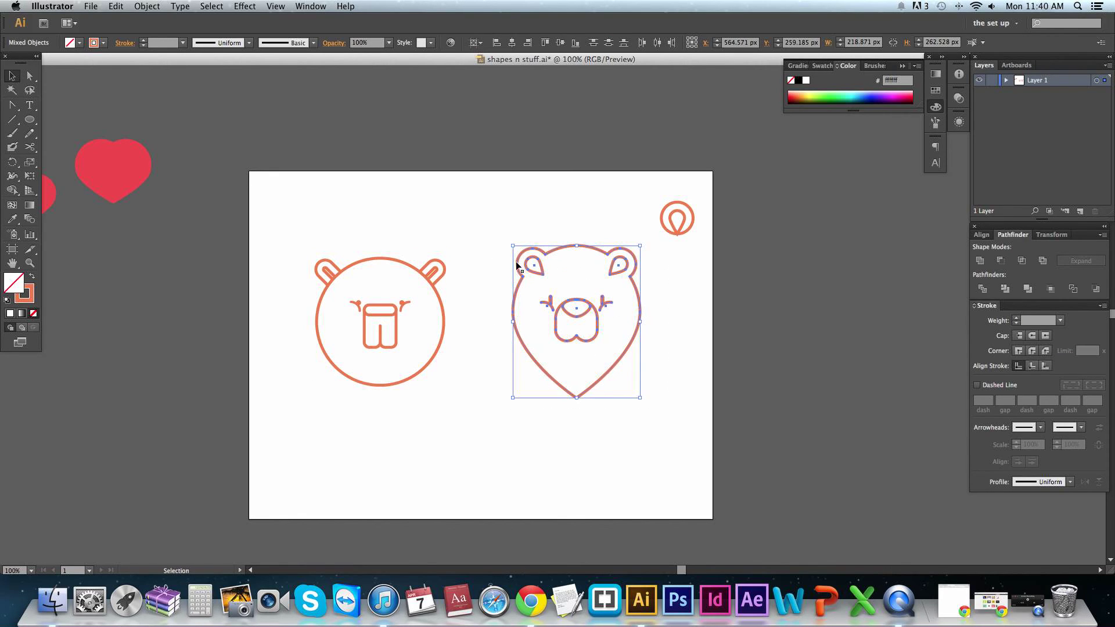
key(super+g)
drag(585, 303, 587, 314)
click(667, 331)
- Bring a red heart from the pasteboard above the drop-pin bear and position both hearts
scroll(229, 217, left, 3)
click(100, 192)
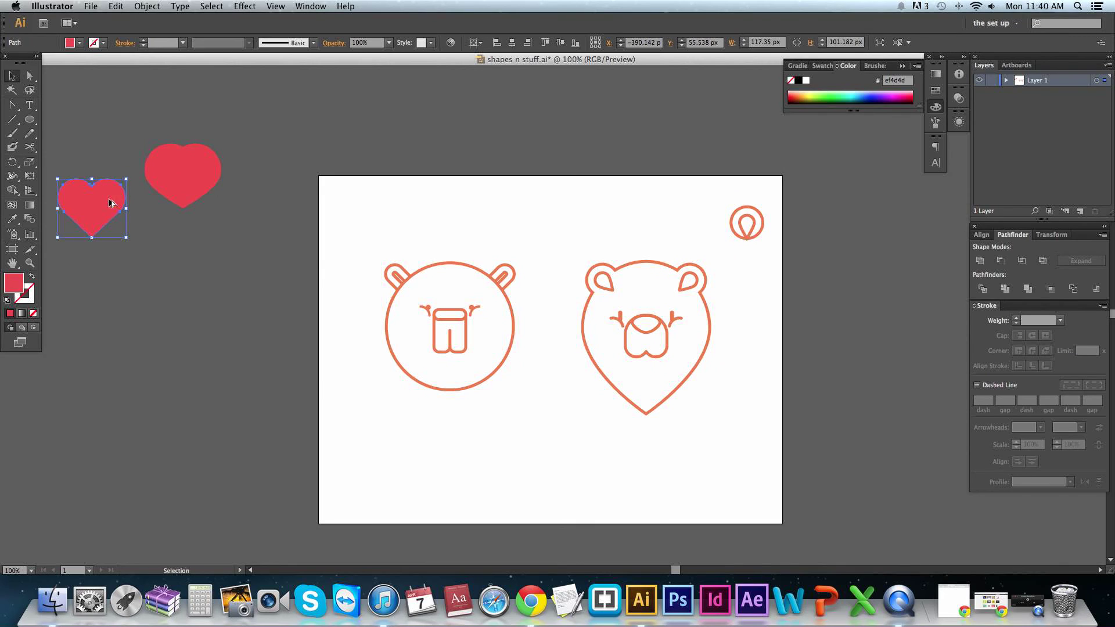
drag(111, 203, 706, 271)
click(627, 199)
drag(416, 215, 489, 246)
shift+click(569, 330)
drag(555, 323, 624, 358)
- Tilt the small heart slightly and move it down and to the left
click(610, 319)
click(577, 288)
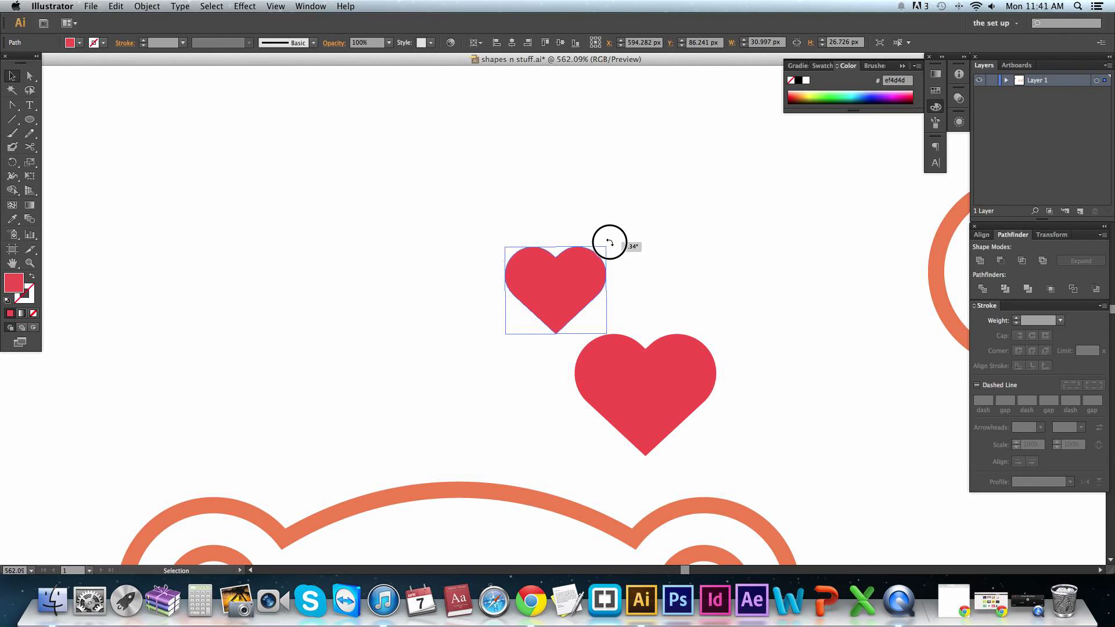
drag(610, 242, 584, 235)
drag(555, 285, 523, 299)
click(616, 304)
alt+super+click(545, 306)
alt+super+click(544, 306)
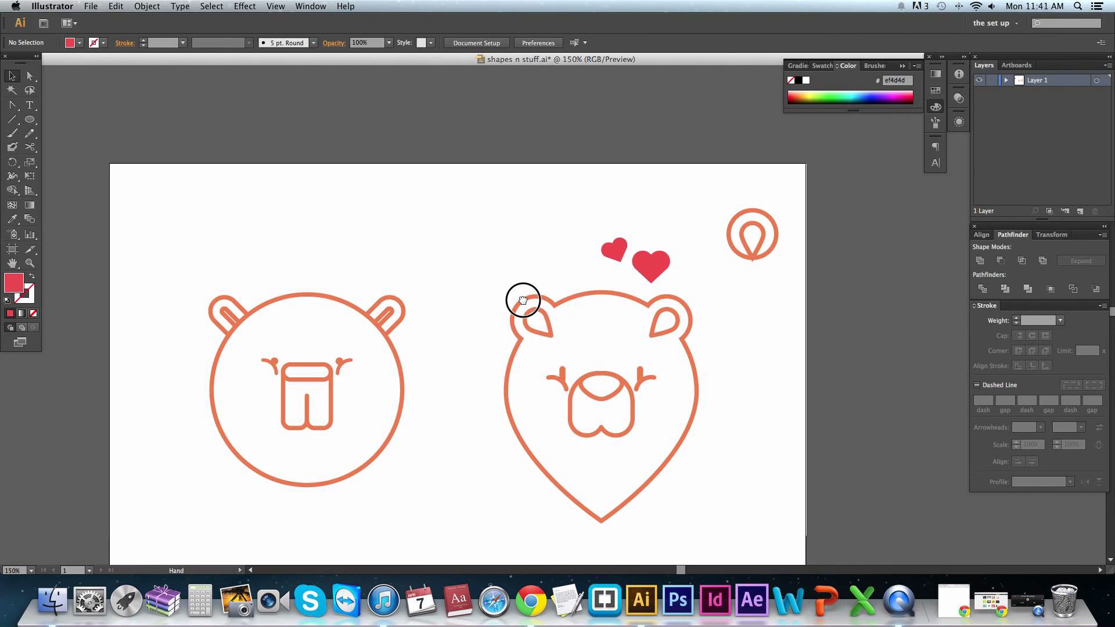
- Rotate both hearts together, shrink them, and settle them above the bear's right ear
drag(583, 209, 717, 378)
click(593, 238)
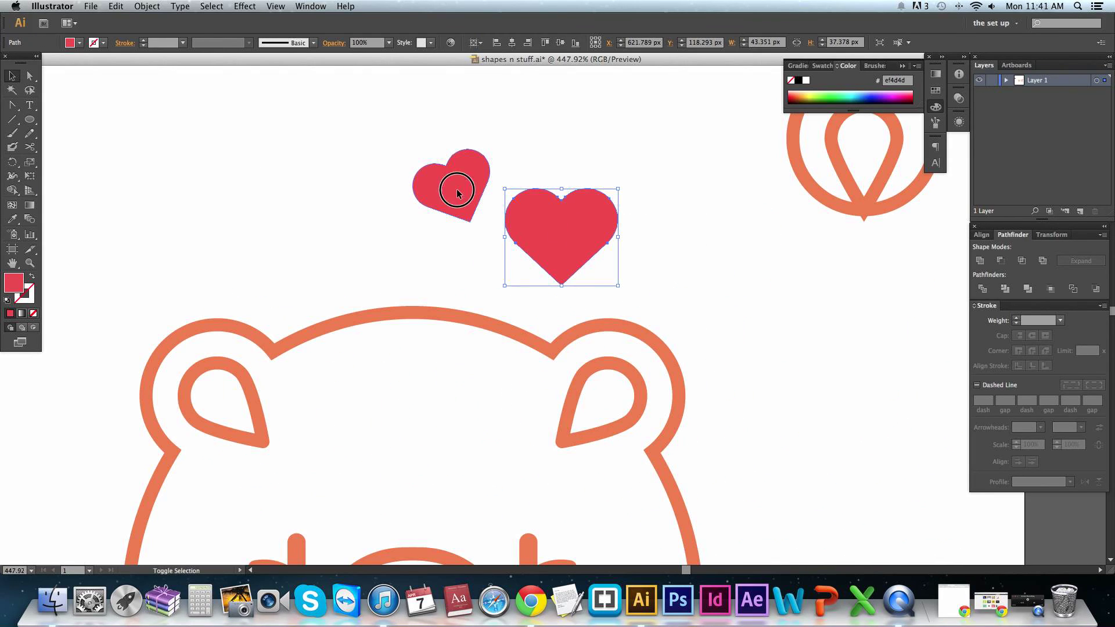
shift+click(456, 183)
drag(623, 149, 627, 219)
drag(557, 235, 607, 206)
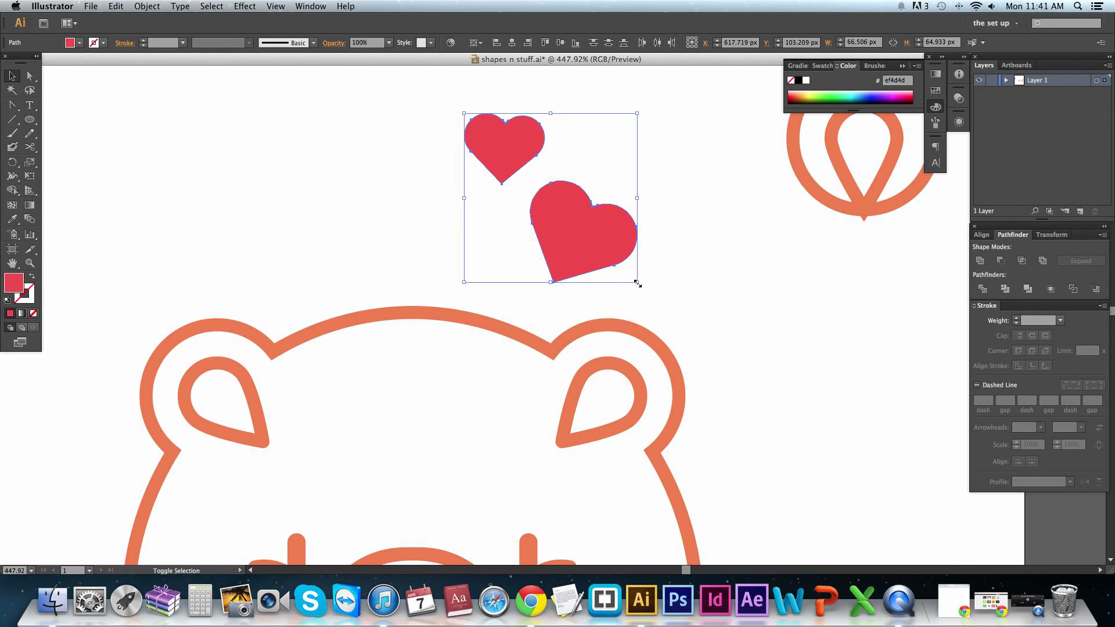
drag(637, 283, 610, 256)
drag(557, 219, 563, 253)
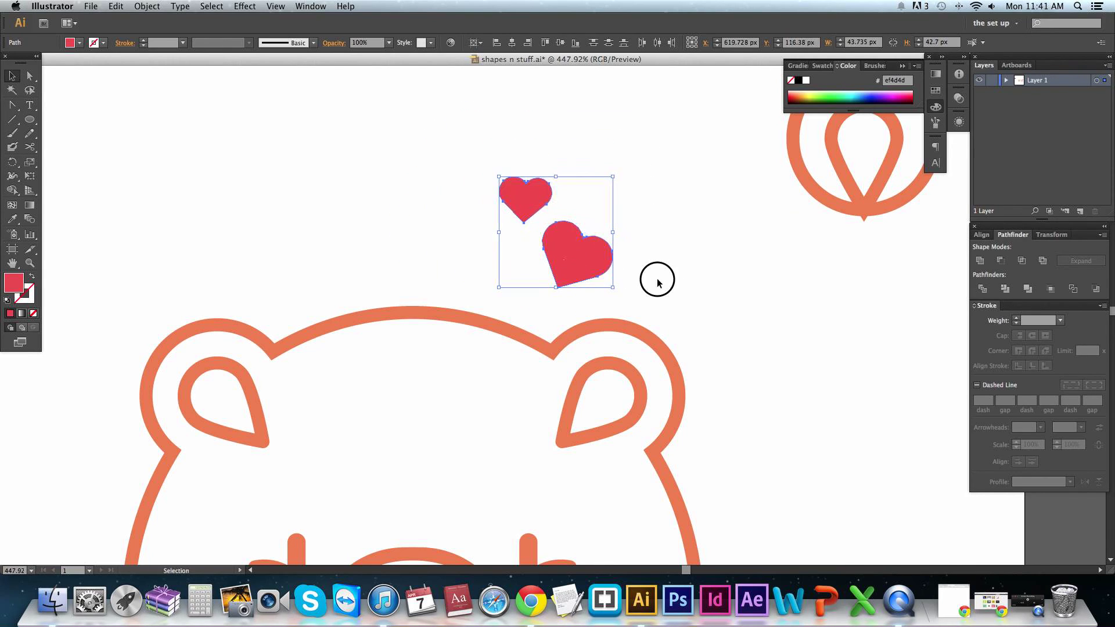
click(657, 283)
drag(573, 356, 581, 352)
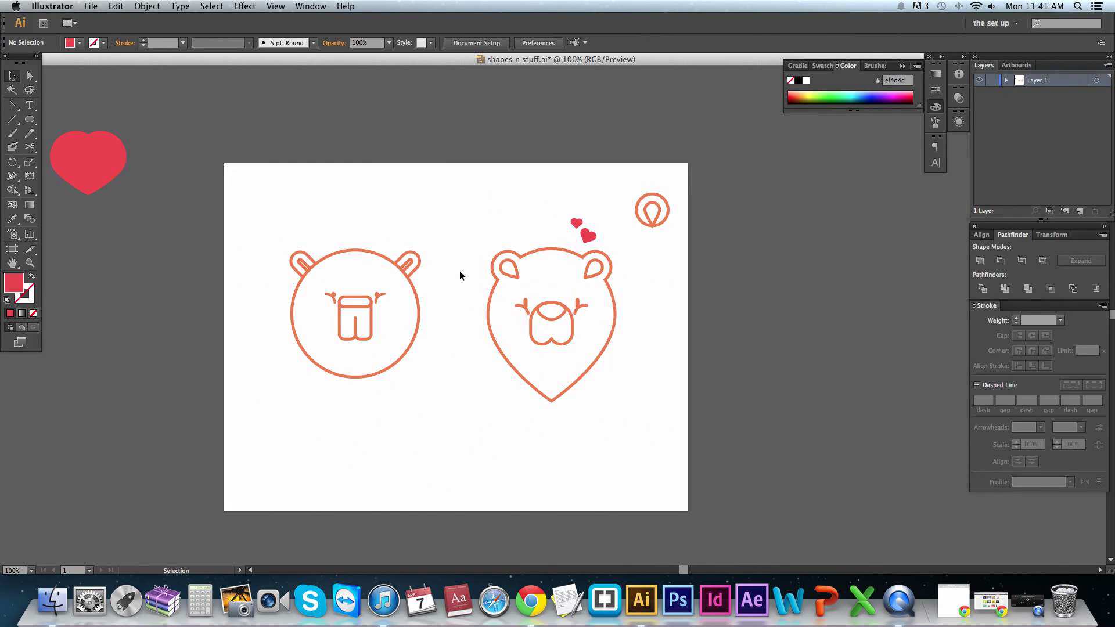
- Shrink and tilt the remaining pasteboard heart above the round bear
click(120, 163)
drag(127, 131, 354, 215)
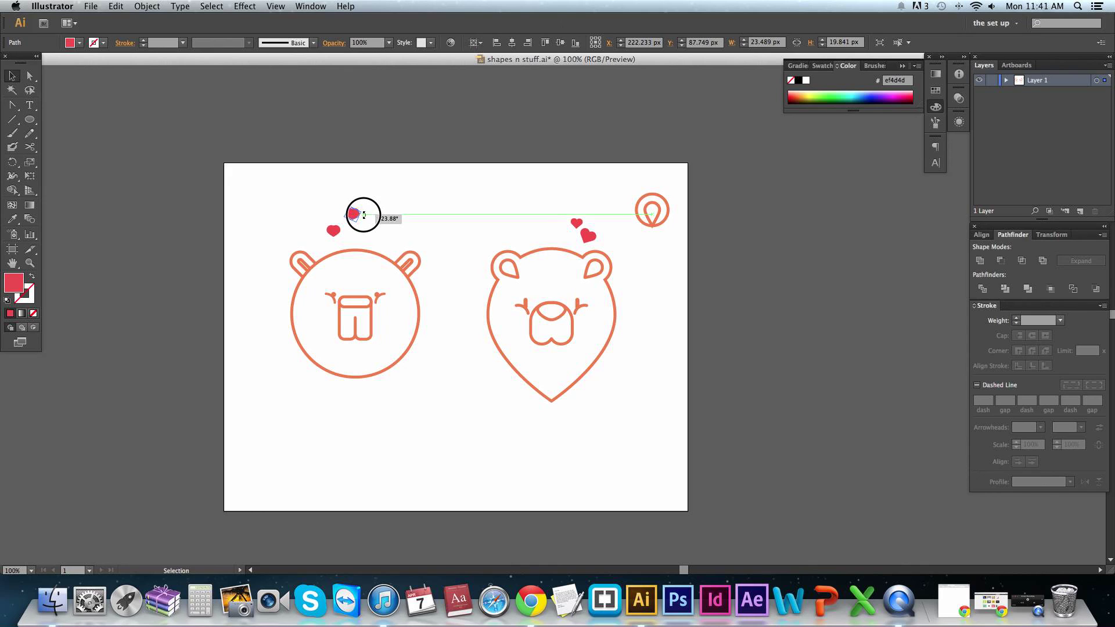
mouse_move(364, 215)
mouse_down()
mouse_move(332, 229)
mouse_move(350, 222)
mouse_up()
click(379, 217)
- Move both hearts down and left over the round bear's head, then save the file
drag(309, 189, 491, 294)
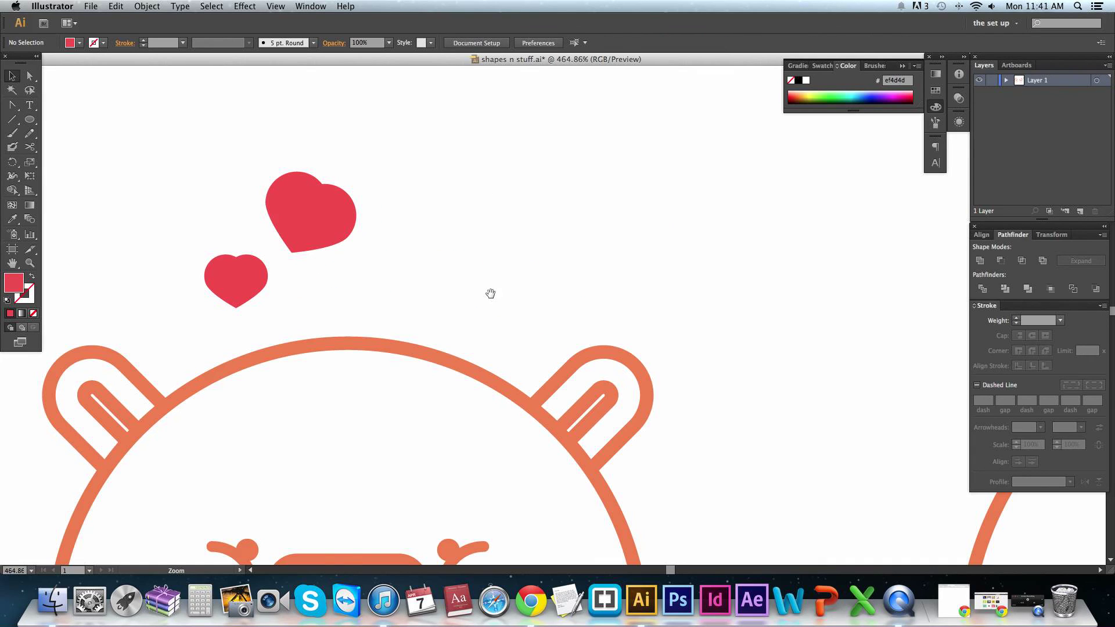
click(255, 278)
shift+click(312, 231)
drag(311, 232, 279, 250)
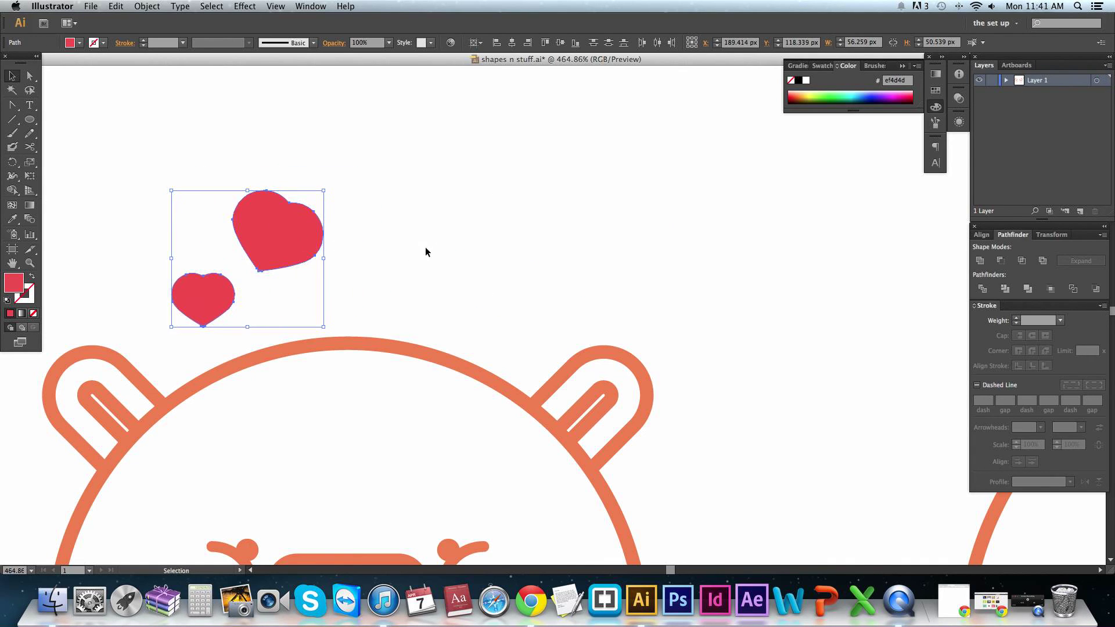
click(426, 252)
key(super+1)
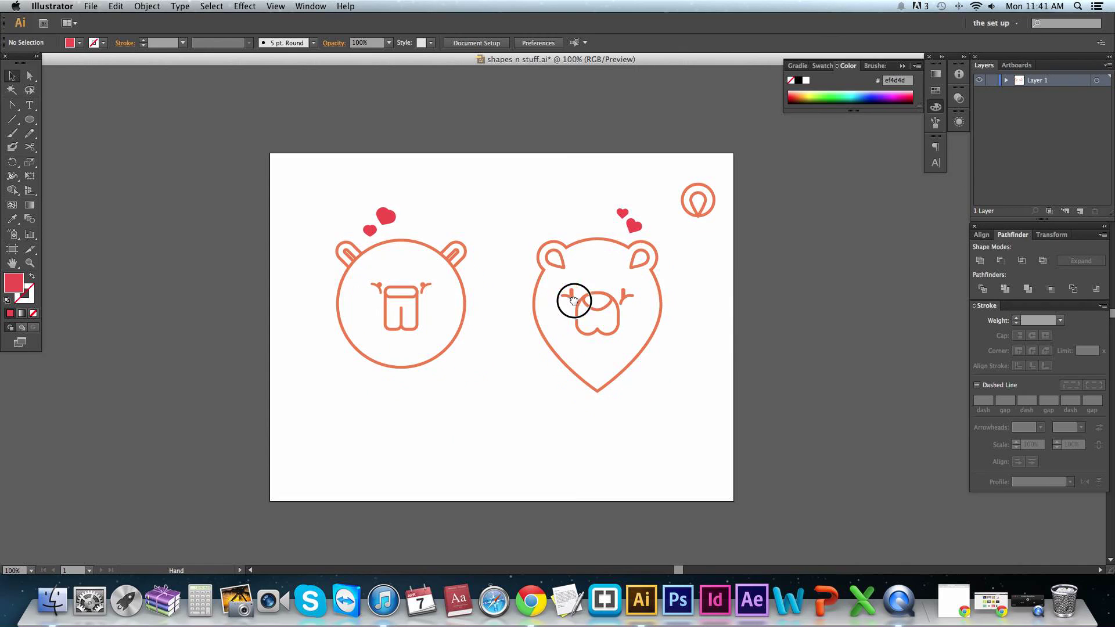
key(super+s)
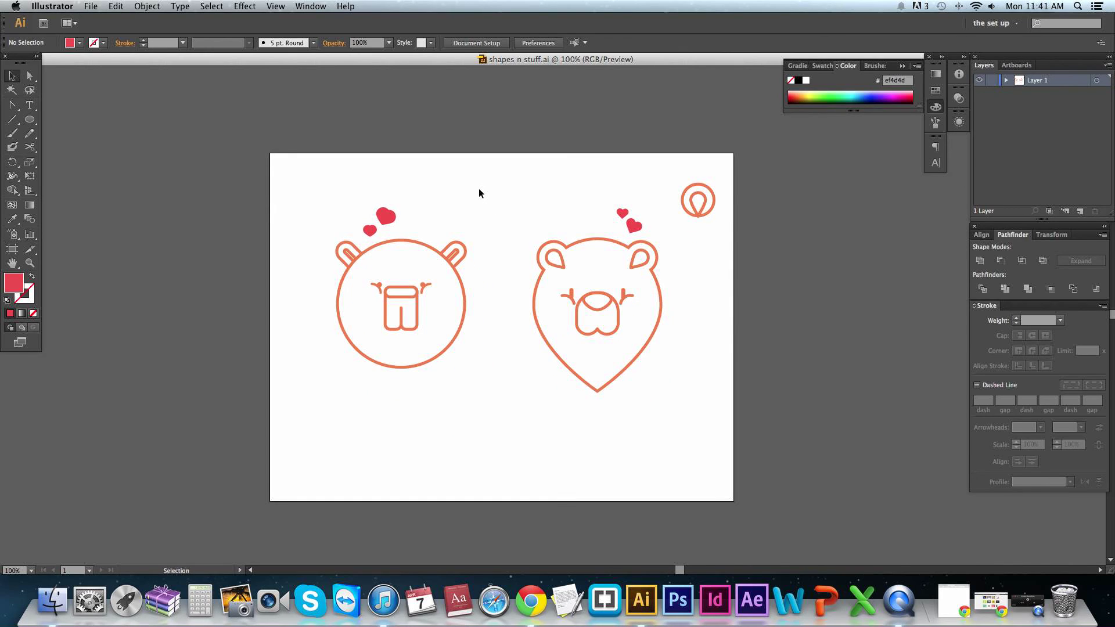